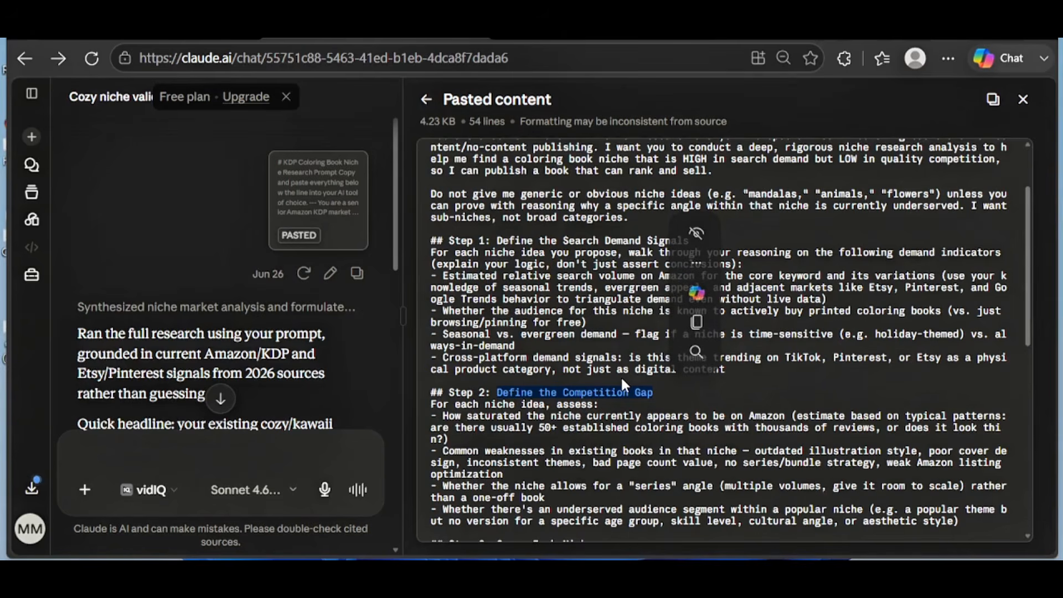
Read the rest of the pasted niche research prompt down to its output format, and close it
left_click(622, 381)
scroll(528, 308, "down", 10)
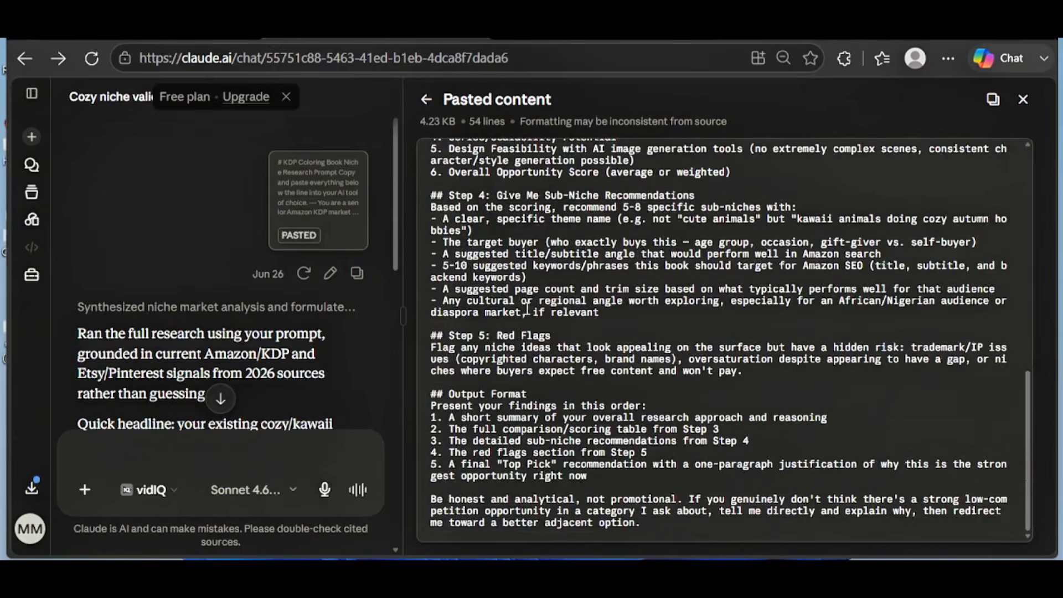
left_click(1023, 100)
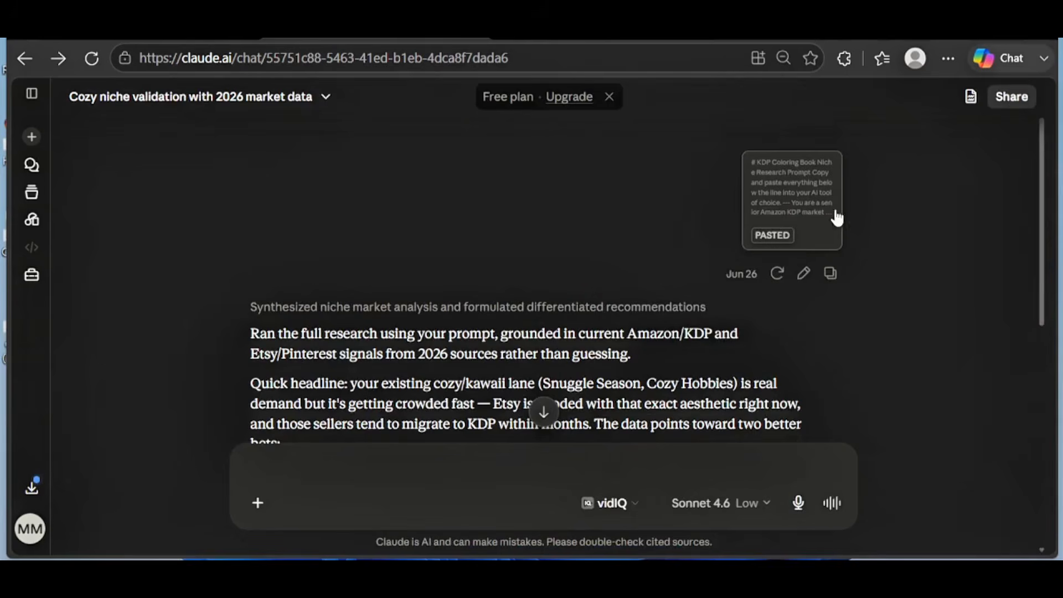
Review the chat reply's niche picks and open the attached "Kdp coloring book niche research 2026" document
scroll(636, 324, "down", 2)
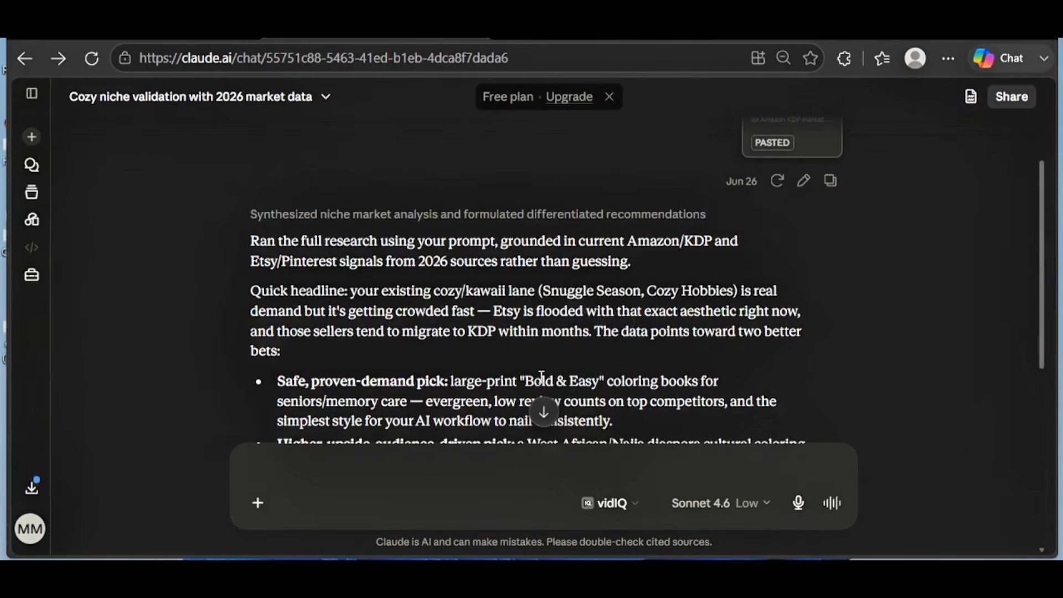
scroll(542, 377, "down", 6)
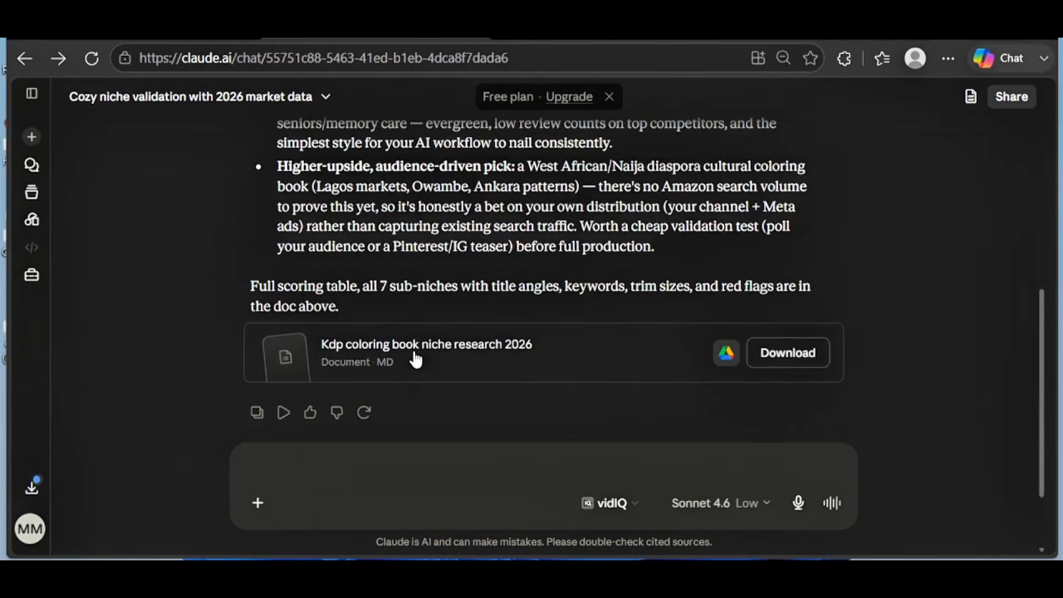
left_click(416, 359)
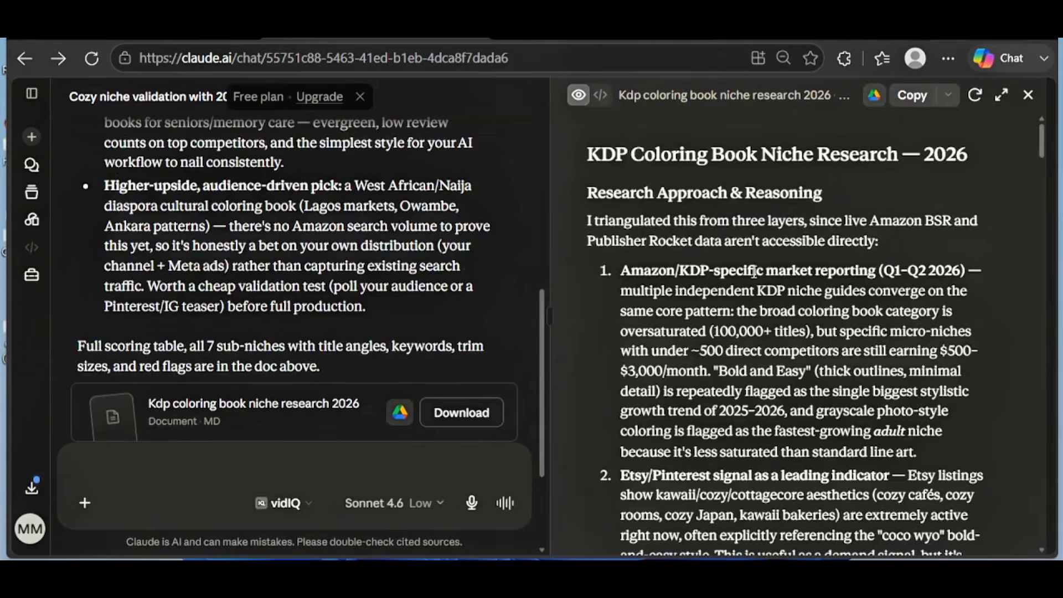
Examine the document's research approach and the Step 3 comparison and scoring table for niches A to G
scroll(774, 238, "down", 6)
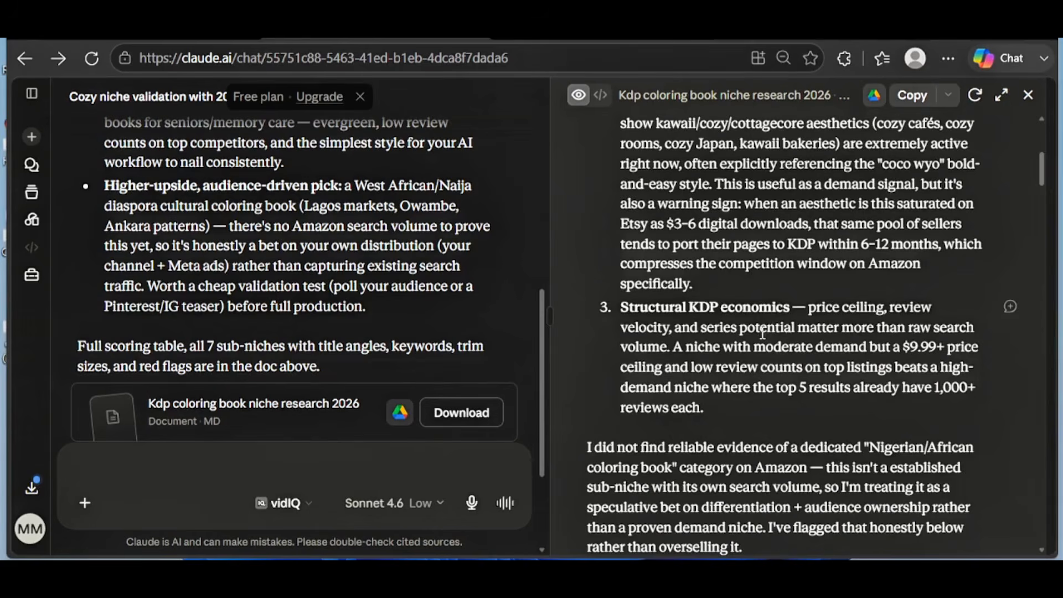
scroll(763, 334, "down", 12)
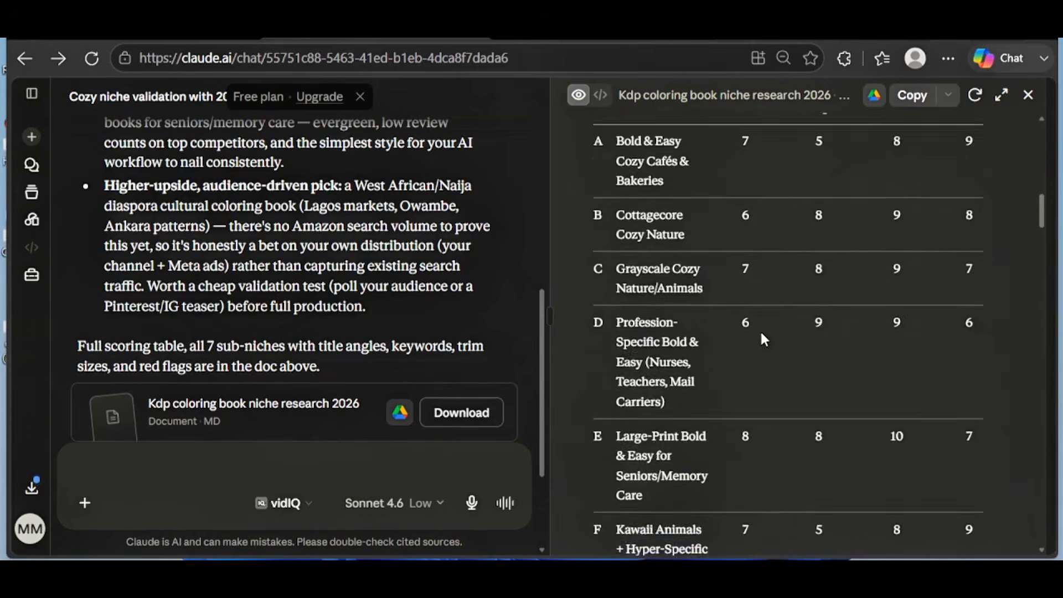
scroll(764, 339, "down", 2)
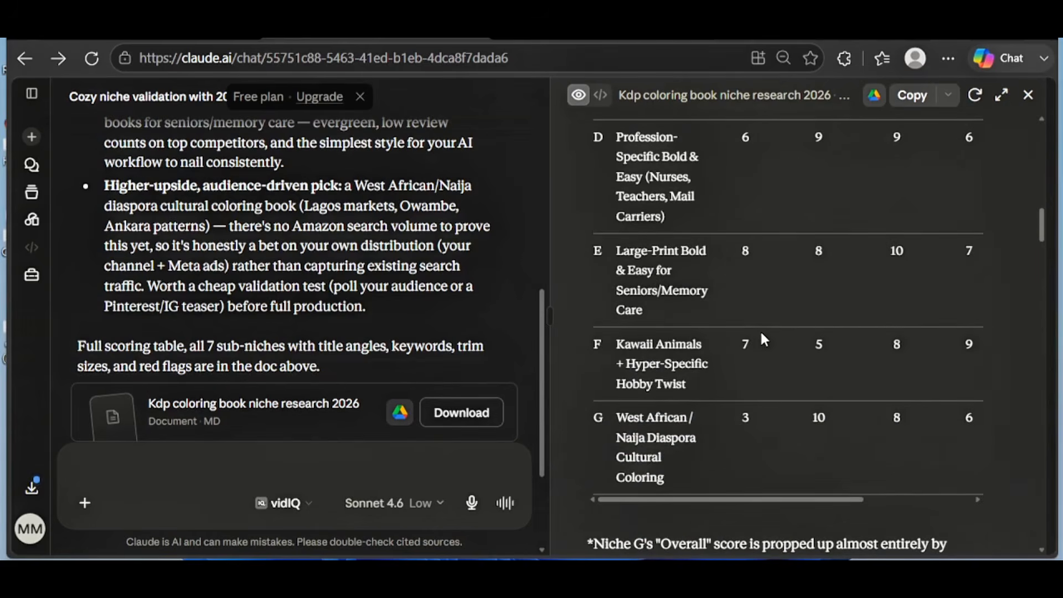
scroll(692, 322, "down", 2)
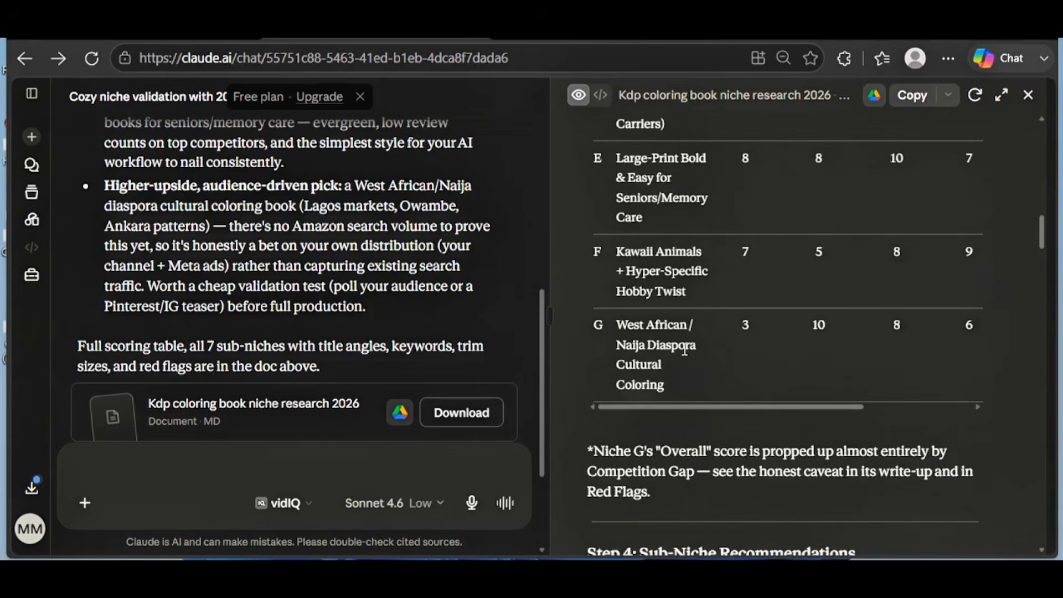
scroll(685, 350, "down", 4)
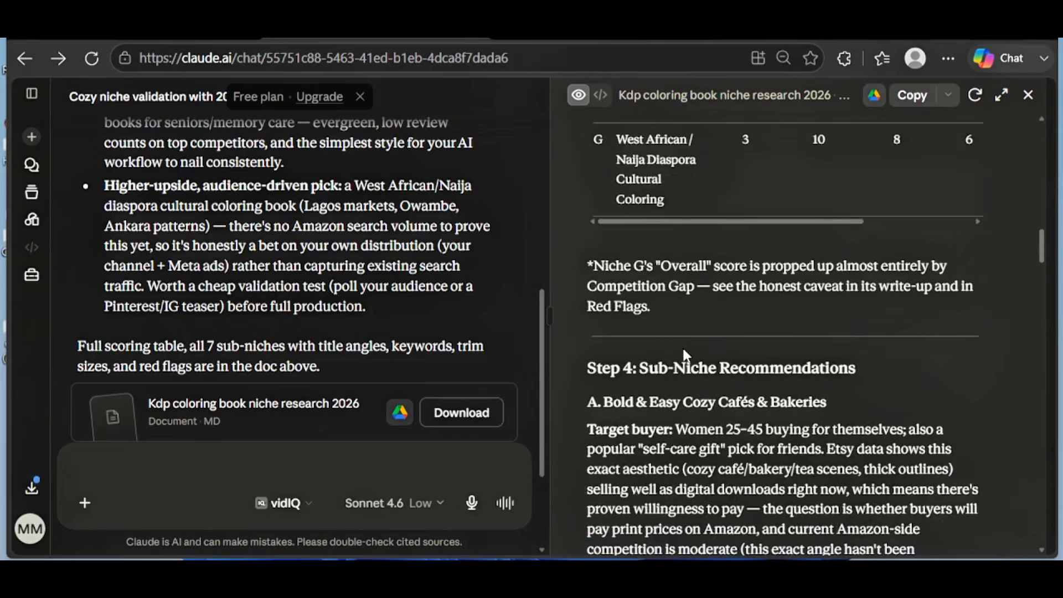
scroll(685, 354, "up", 12)
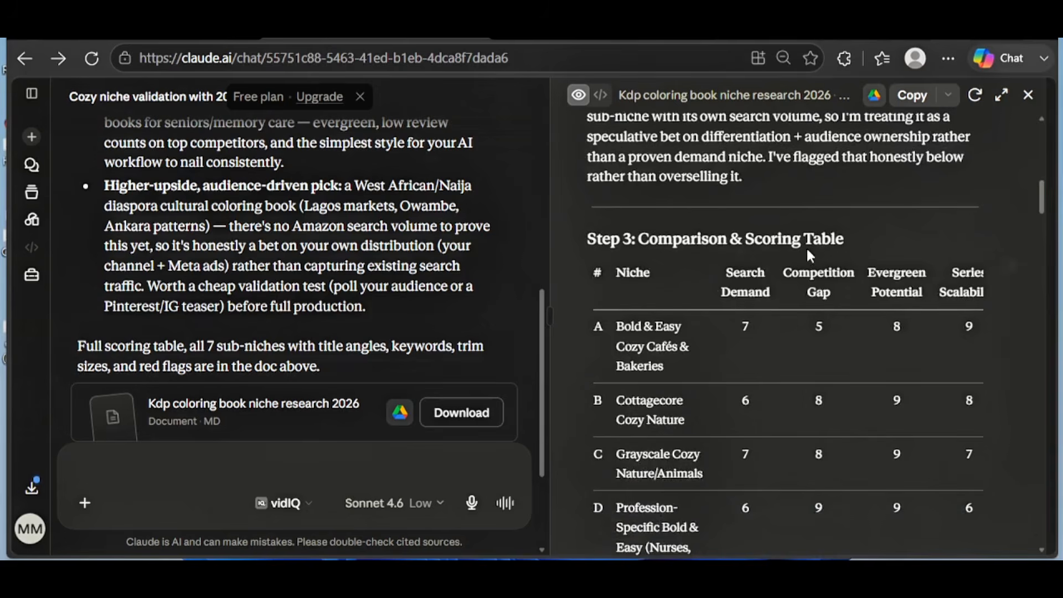
scroll(740, 219, "down", 2)
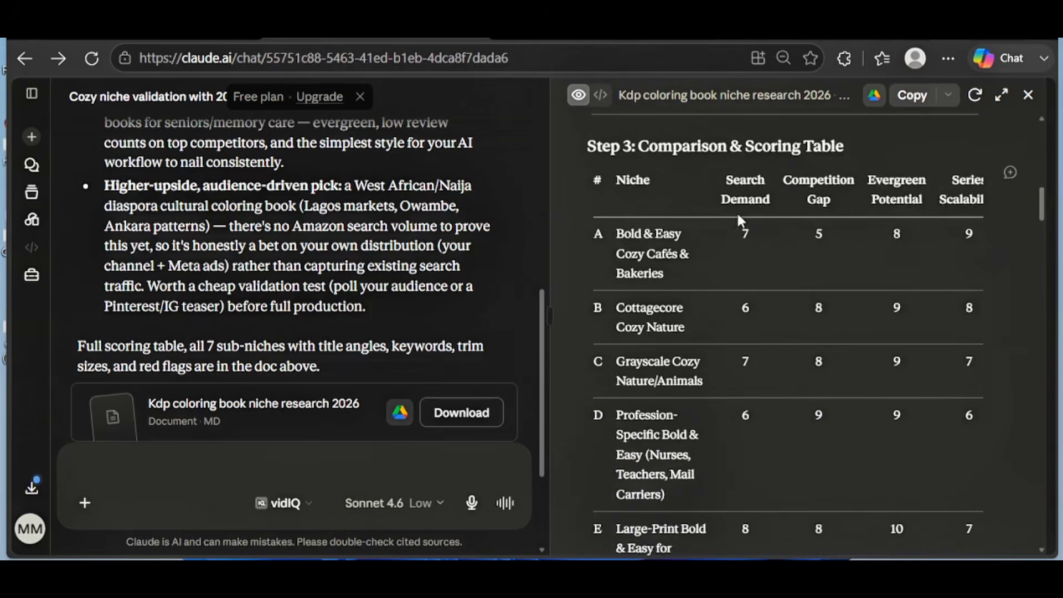
scroll(826, 314, "down", 2)
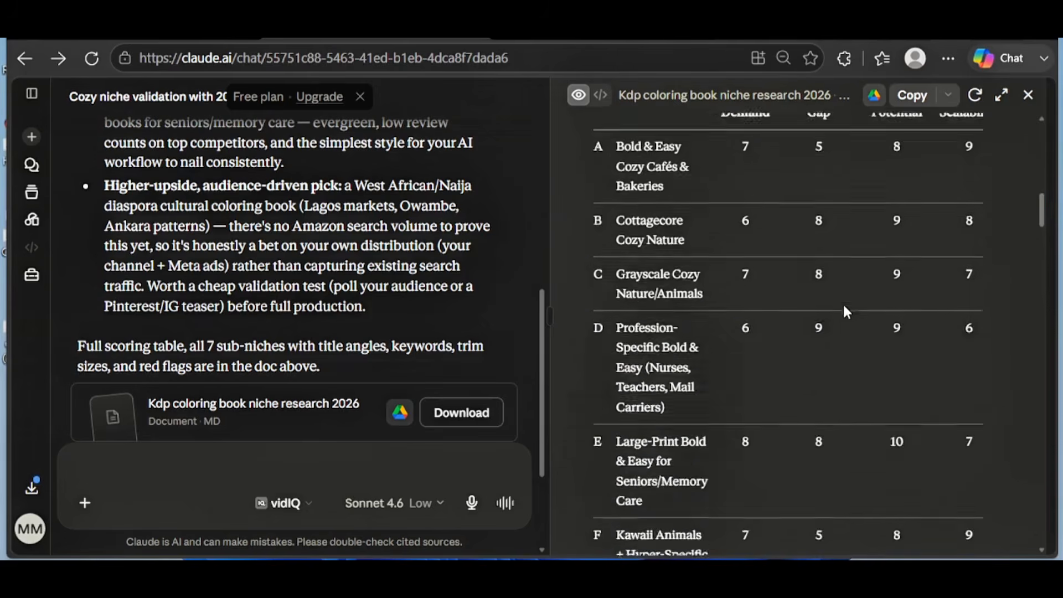
scroll(865, 308, "up", 4)
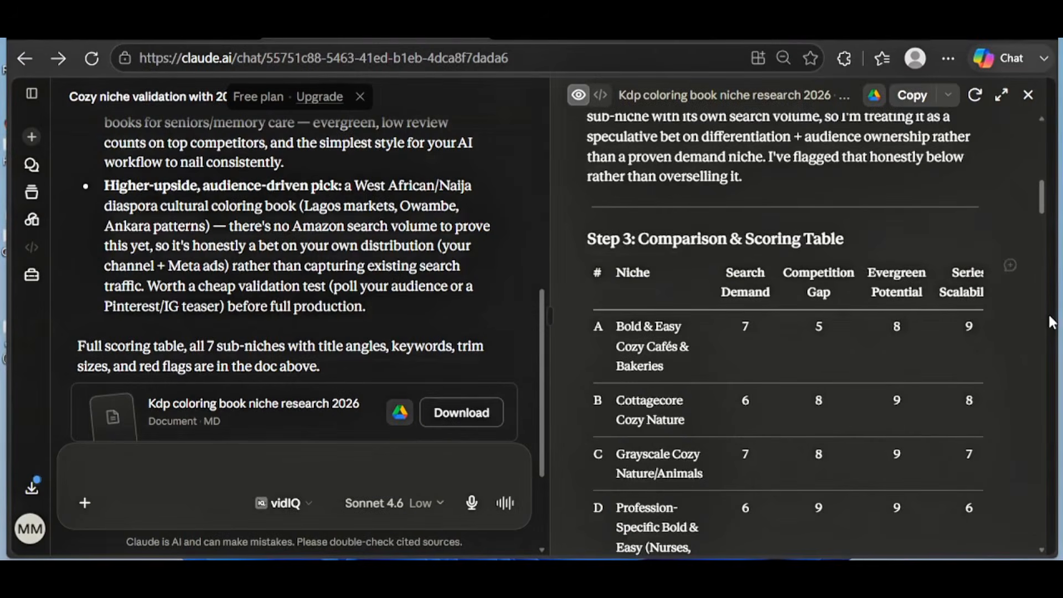
scroll(919, 351, "down", 5)
scroll(853, 353, "down", 2)
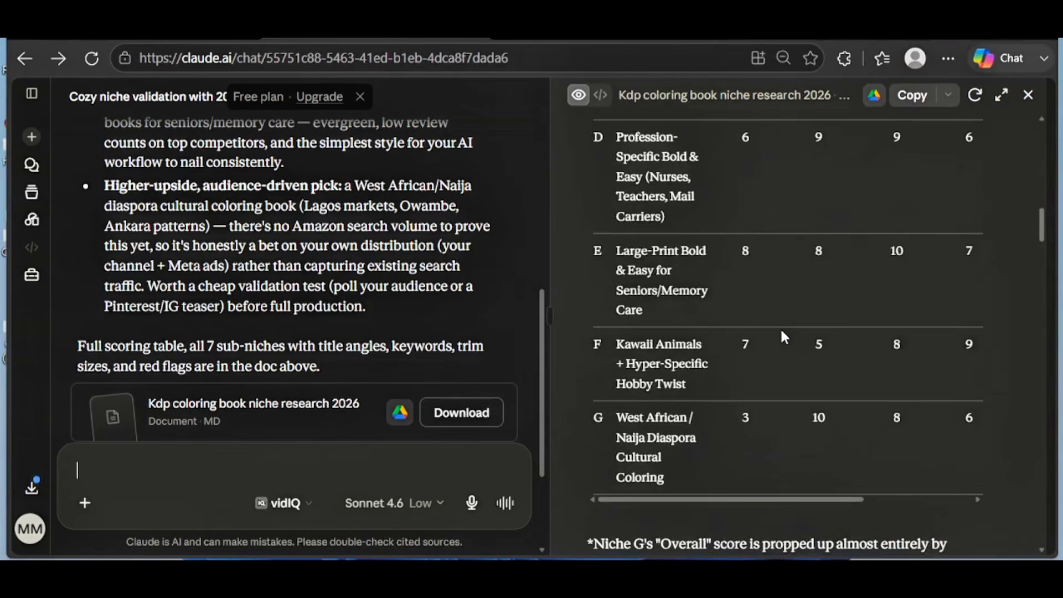
scroll(784, 335, "down", 2)
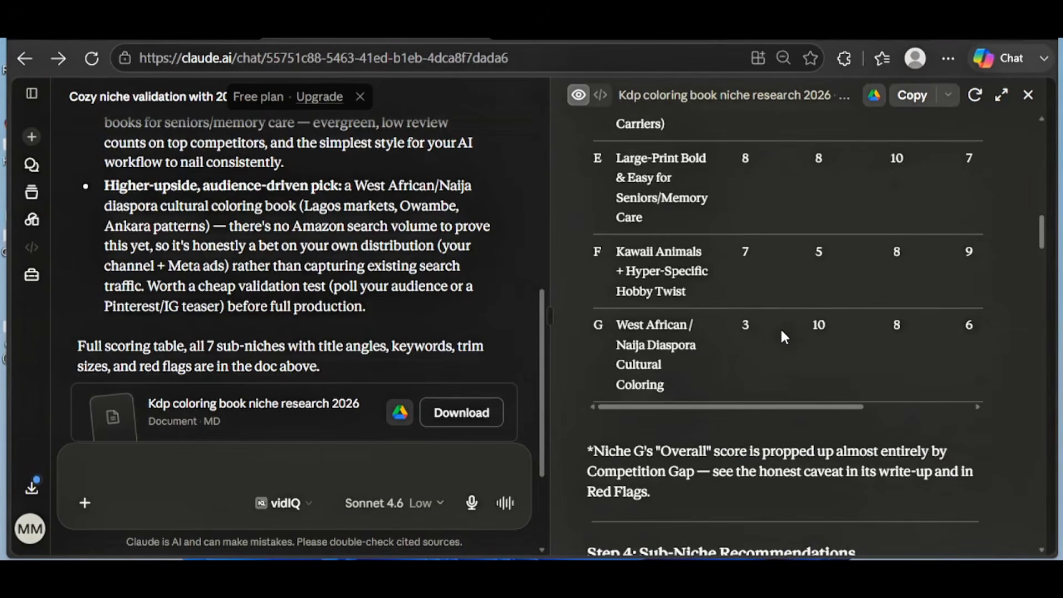
Read the Step 4 sub-niche recommendations from Bold & Easy Cozy Cafés & Bakeries through the seniors and memory care niche
scroll(783, 336, "down", 12)
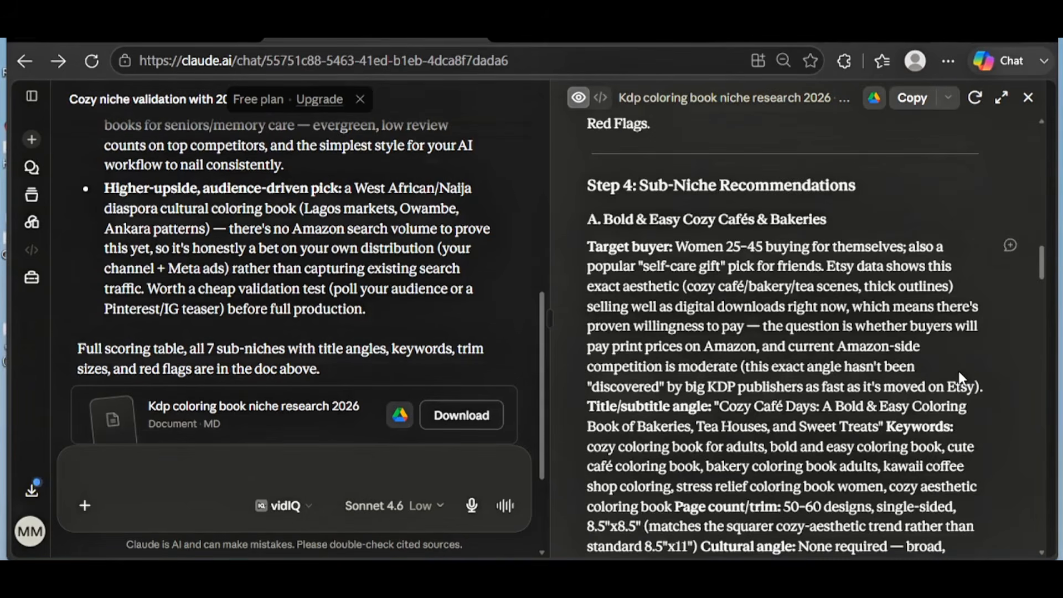
scroll(926, 369, "down", 1)
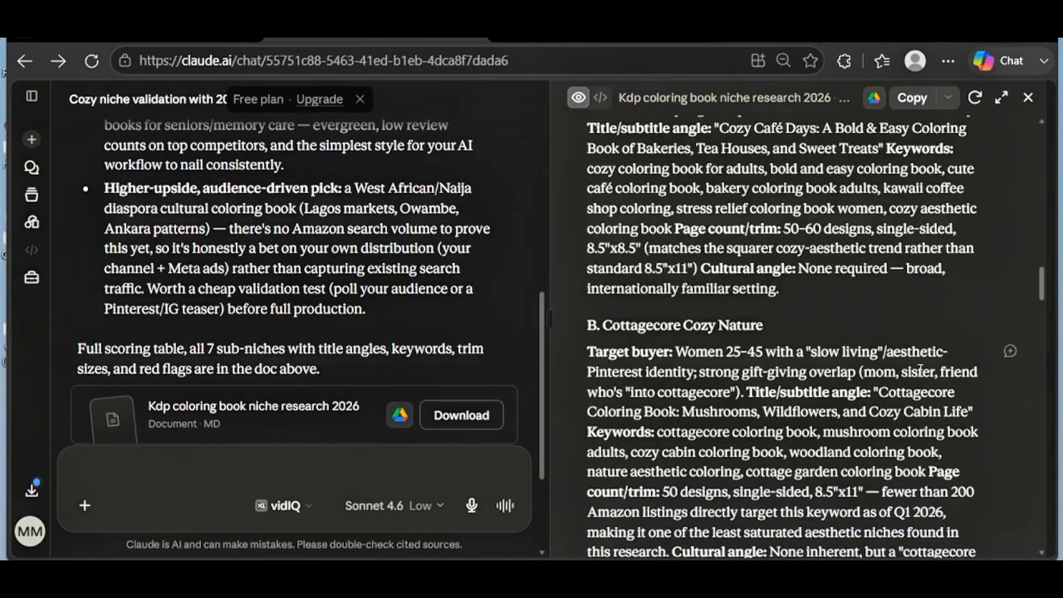
scroll(920, 371, "down", 3)
scroll(918, 372, "down", 5)
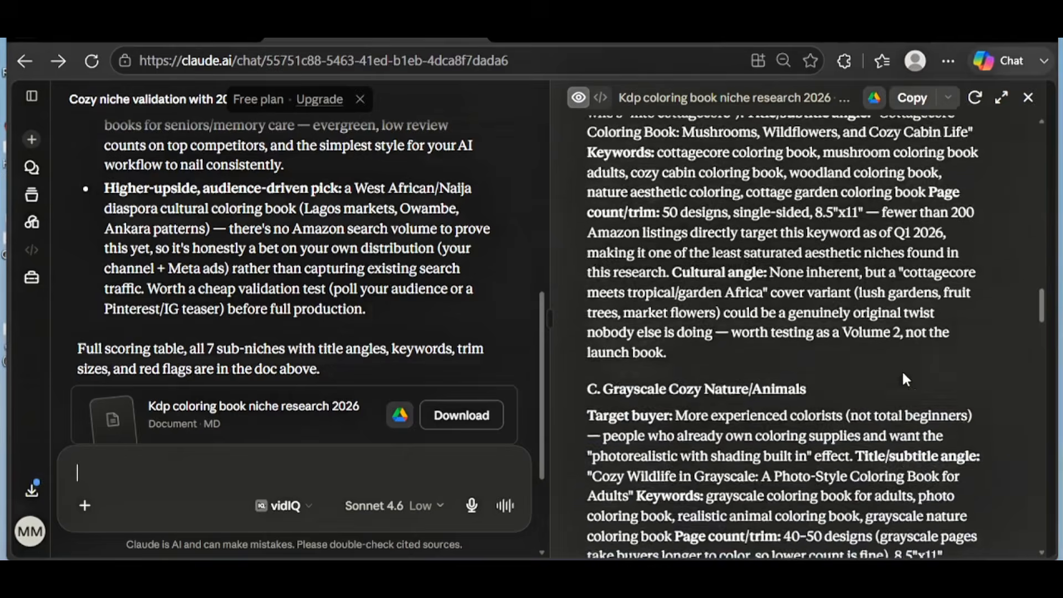
scroll(831, 410, "up", 15)
scroll(762, 449, "down", 5)
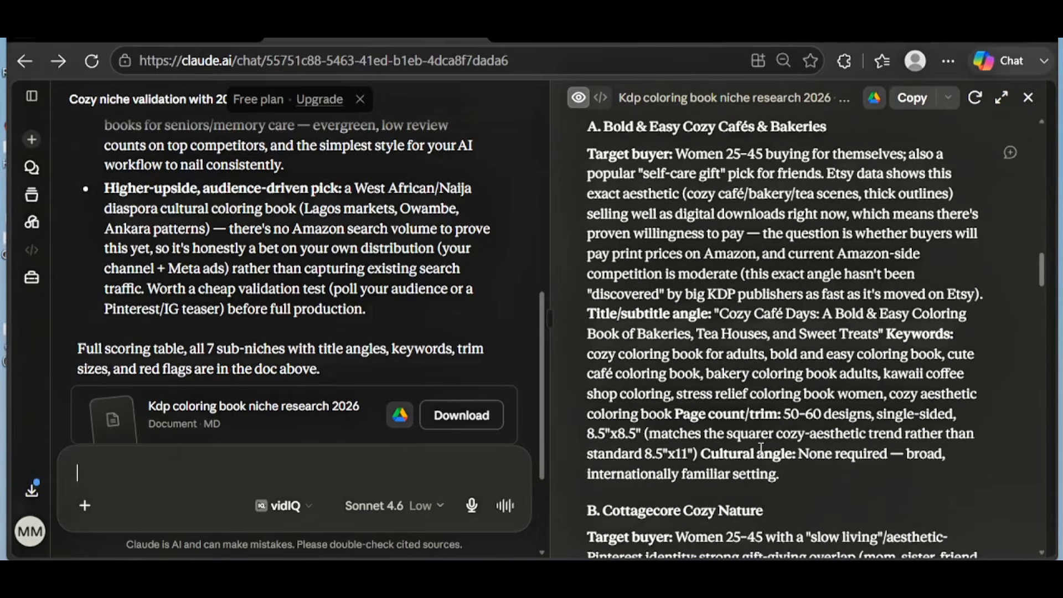
scroll(762, 449, "down", 3)
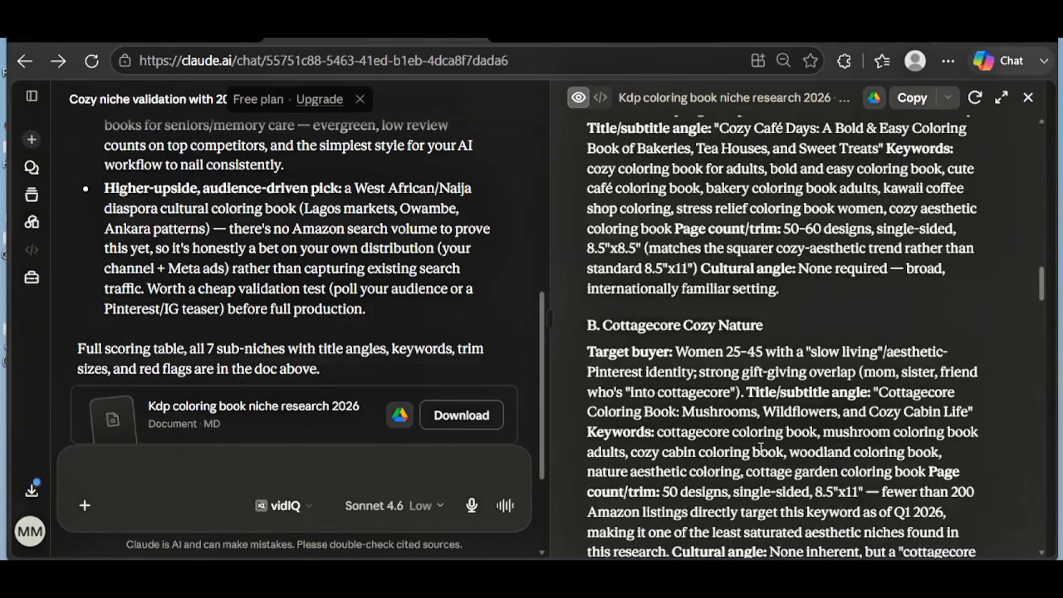
scroll(762, 449, "down", 13)
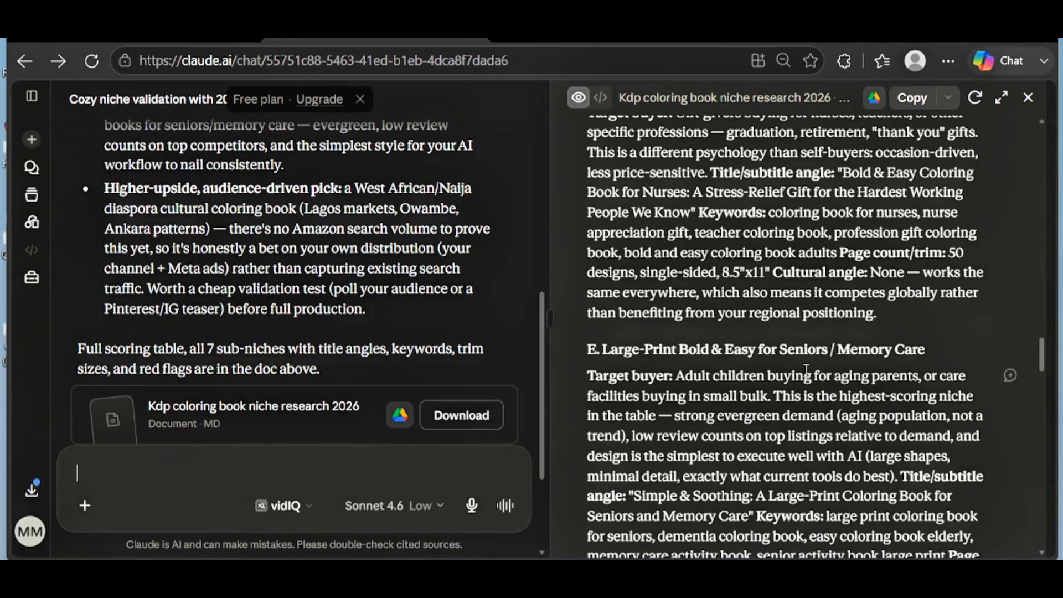
Select the niche E title, then switch to Amazon and examine the search results for "Large-Print Bold & Easy for Seniors / Memory Care"
left_click_drag(926, 351, 606, 344)
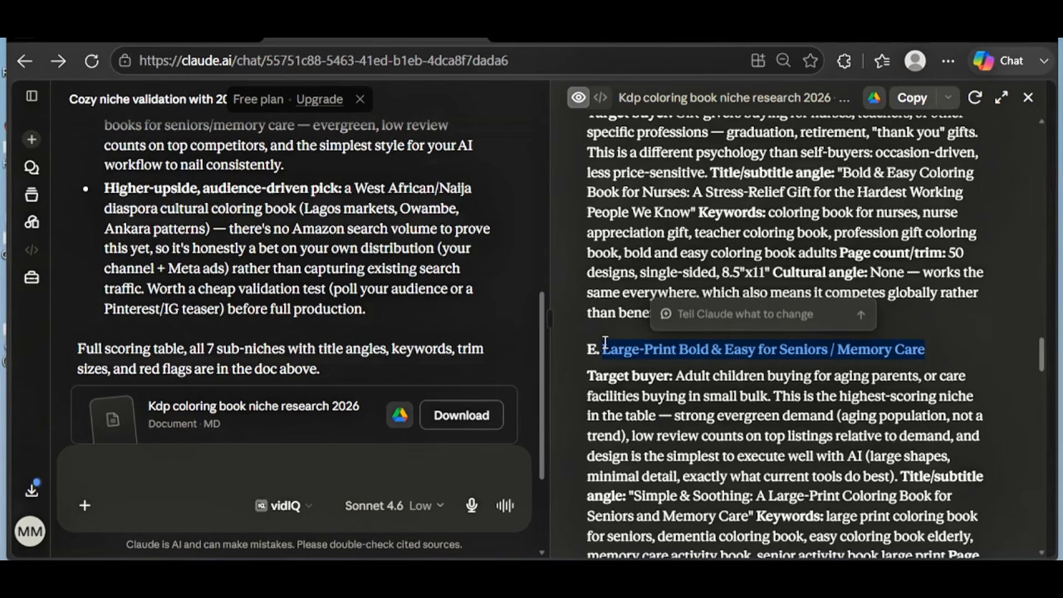
left_click(596, 38)
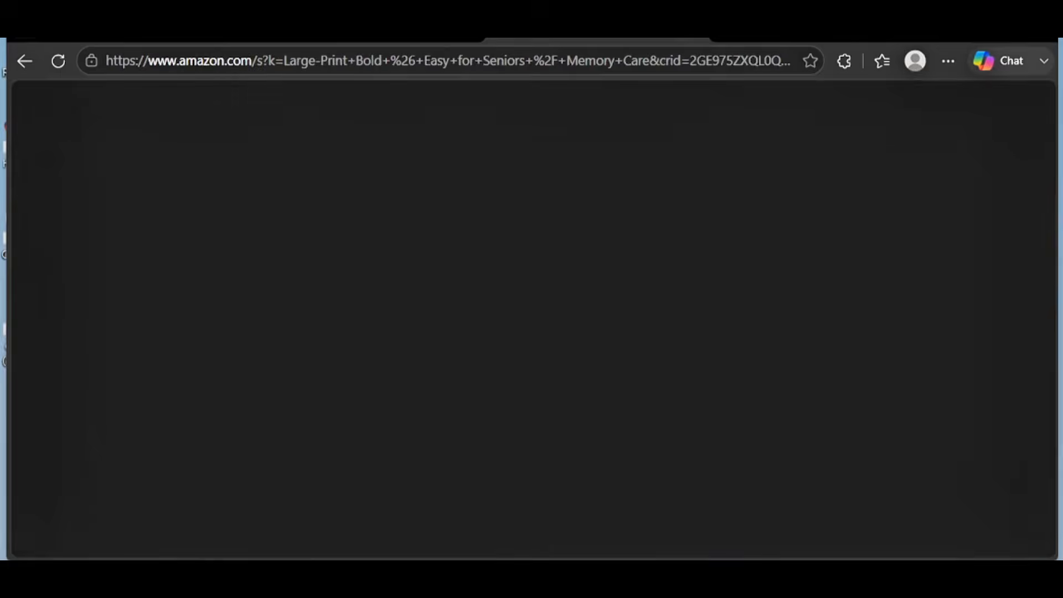
scroll(566, 231, "up", 2)
scroll(566, 231, "up", 10)
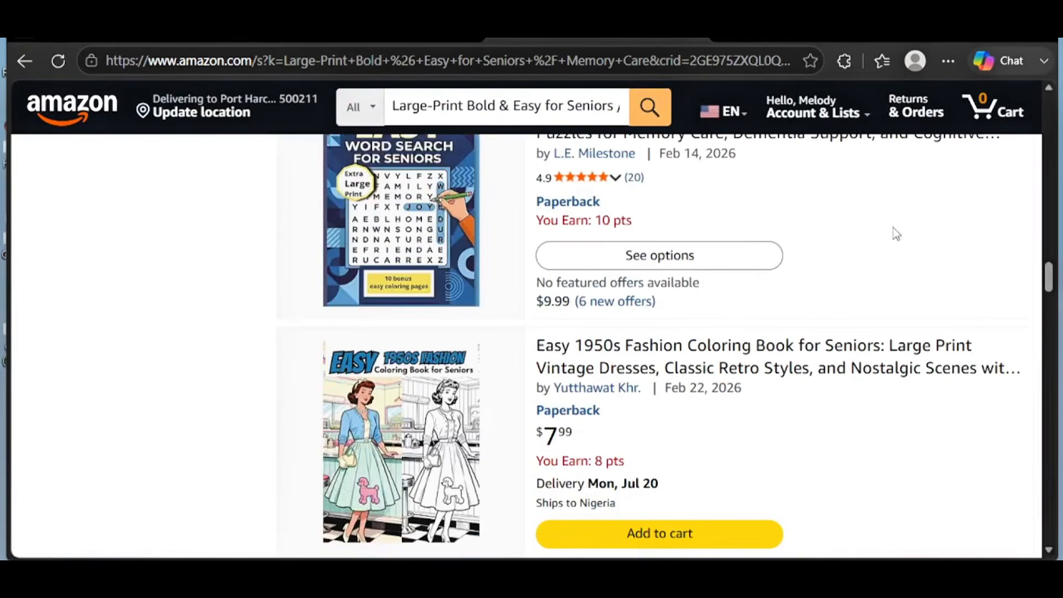
scroll(448, 105, "up", 10)
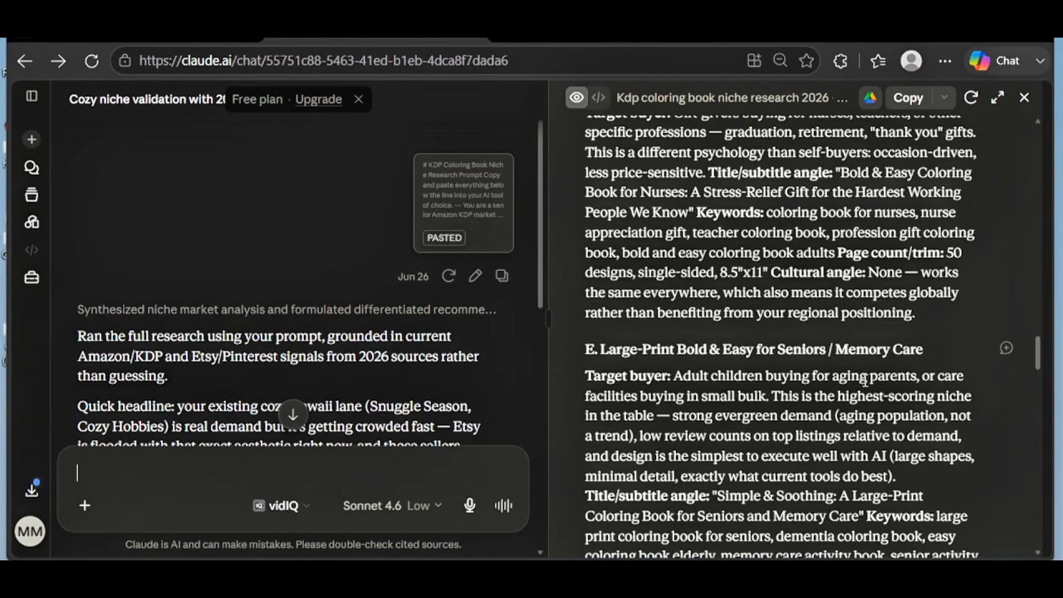
Back in Claude, take the niche E title from the document and request an audience profile for "Large-Print Bold & Easy for Seniors / Memory Care"
scroll(866, 379, "down", 3)
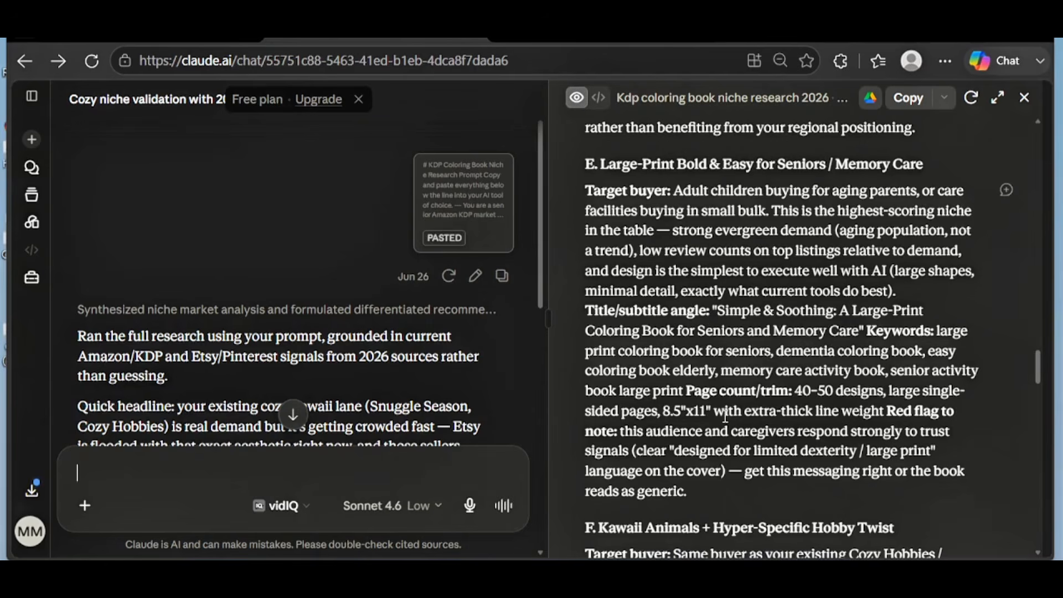
scroll(743, 237, "up", 4)
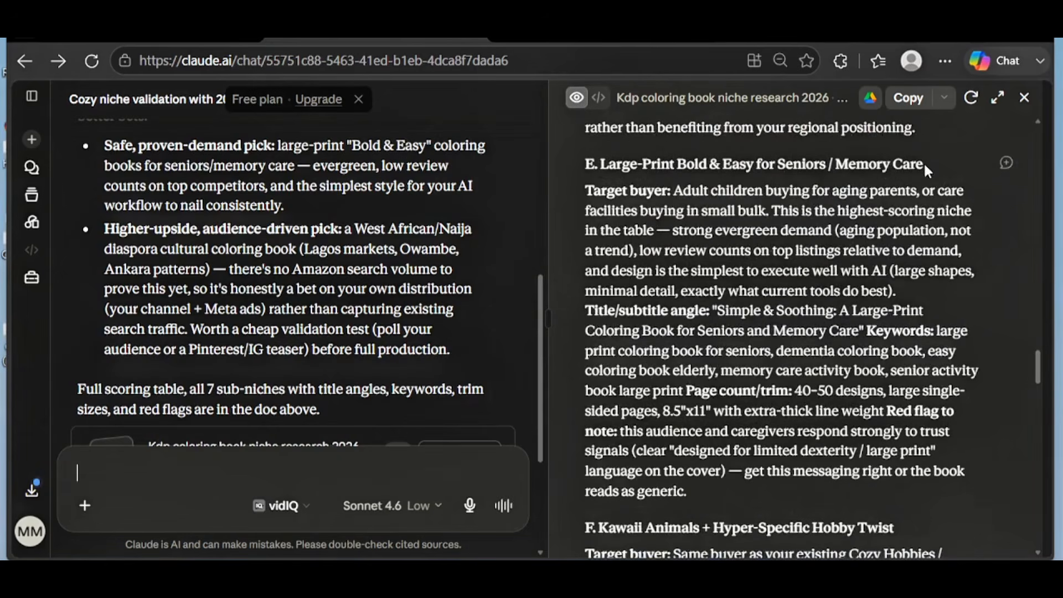
left_click_drag(924, 165, 603, 166)
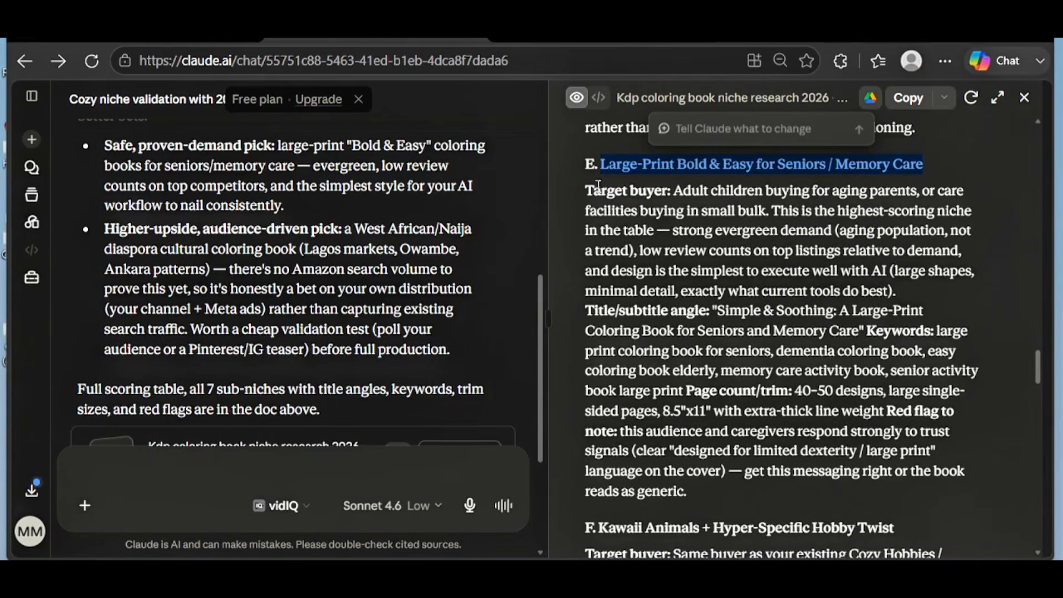
left_click(119, 459)
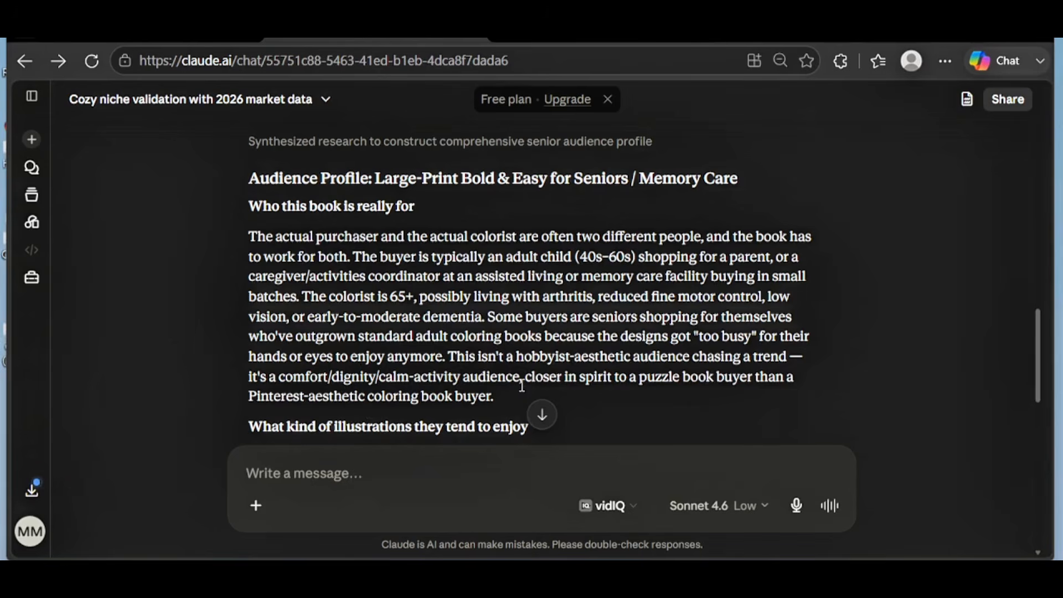
Read the audience profile's sections on who the book is for, preferred illustrations, level of detail and overall style
scroll(521, 389, "down", 3)
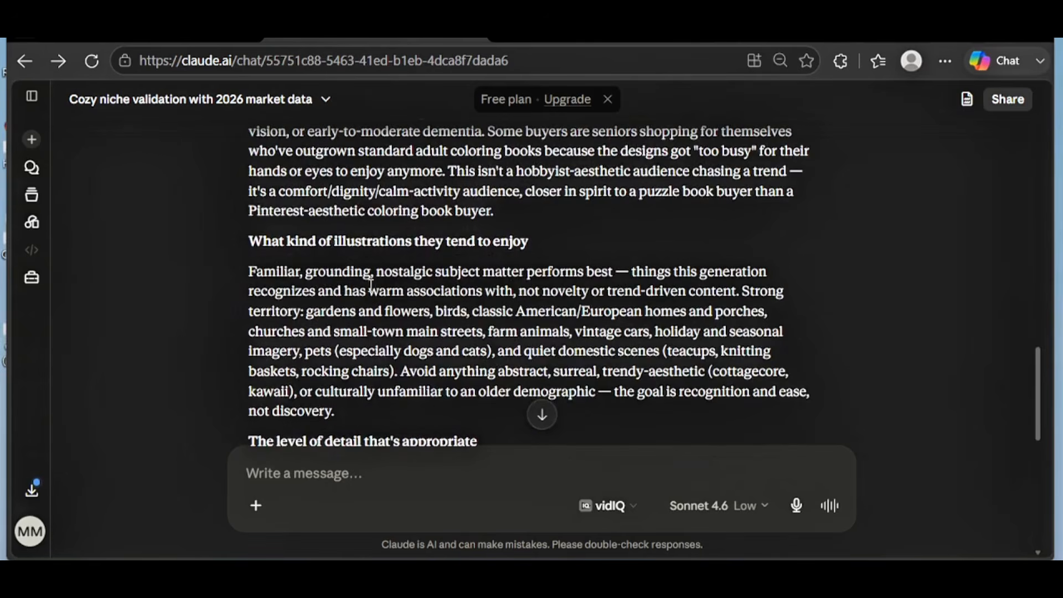
scroll(388, 284, "down", 3)
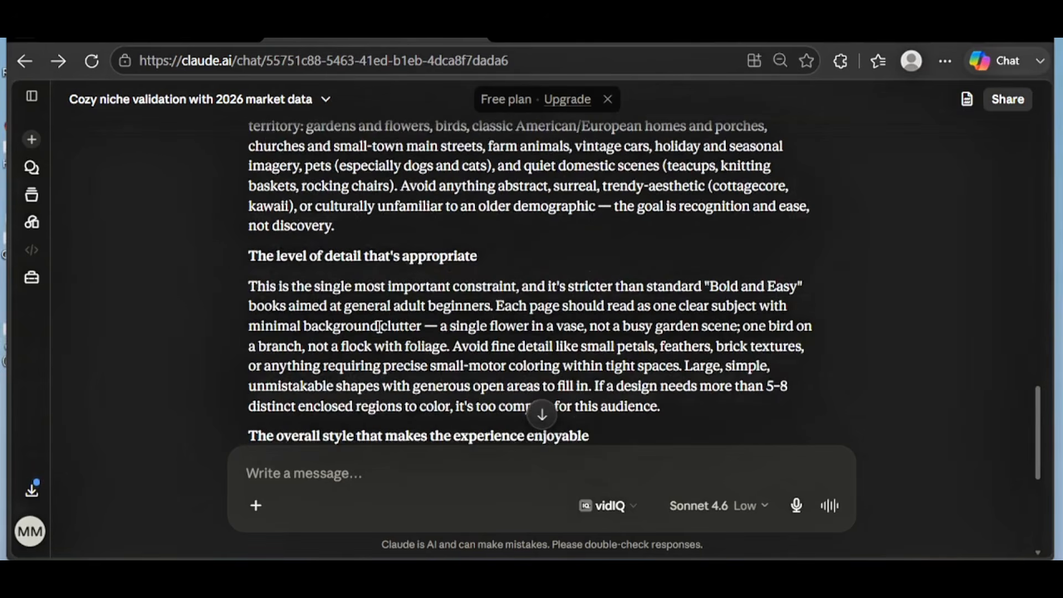
scroll(339, 266, "down", 3)
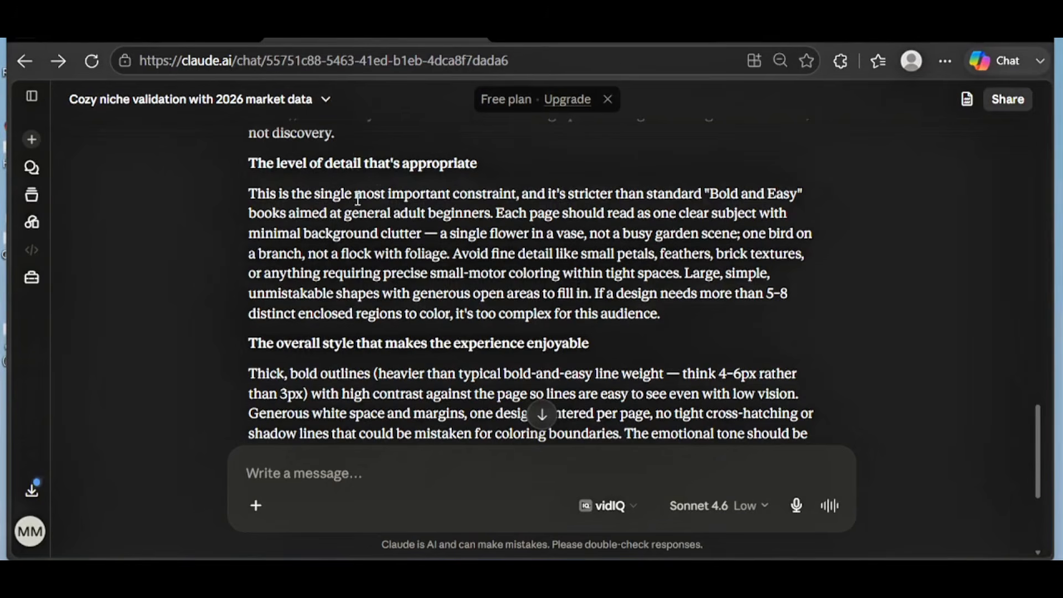
scroll(321, 388, "down", 3)
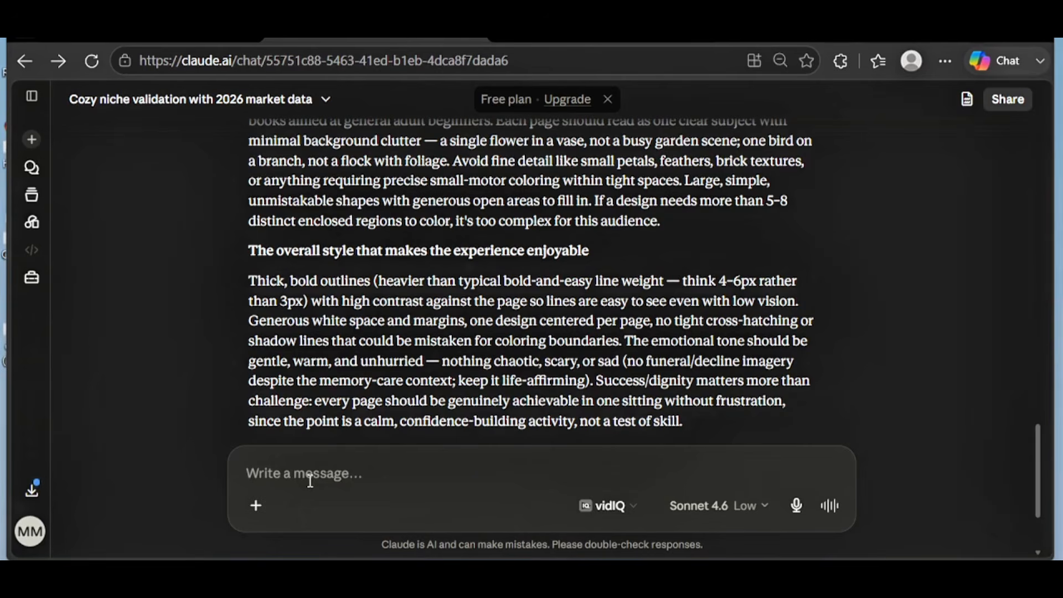
Draft a request for 12 coloring page ideas that could sit in a book of this niche, change both counts to 15 and send it
type("Okay great. Now I want to create 12 coloring pages. Could you give me 12 coloring page ideas that could sit in a coloring book of this nich")
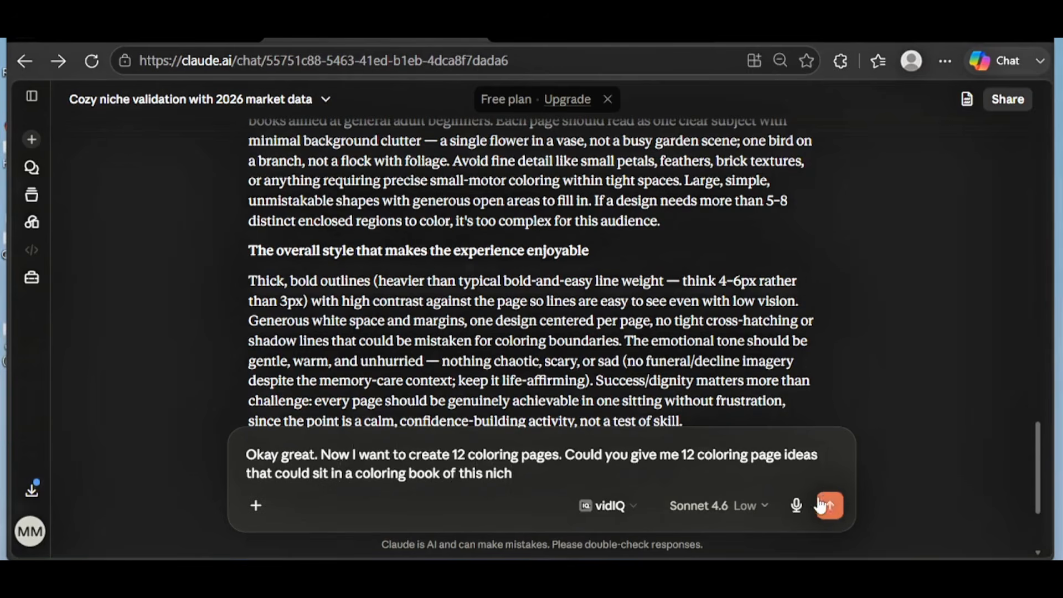
type("e")
left_click(469, 450)
key("BackSpace")
type("5")
key("Right")
key("Right")
key("Right")
key("Right")
key("Right")
key("Right")
key("Right")
key("Right")
key("Right")
key("Right")
key("Right")
key("Right")
key("Right")
key("Right")
key("Right")
key("Right")
key("Right")
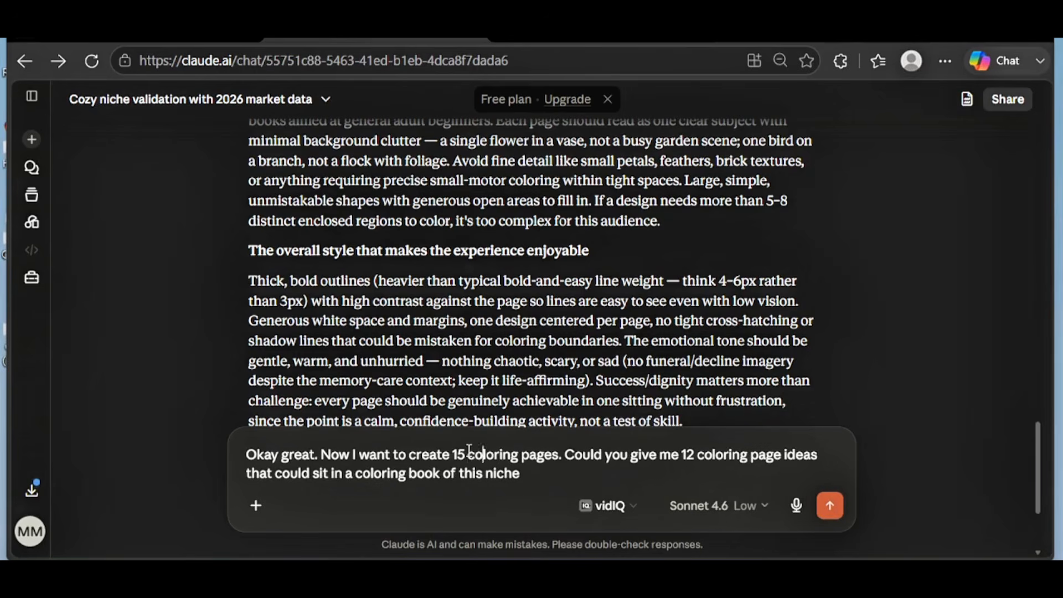
key("Right")
key("Right")
key("Right")
key("Right")
key("Right")
key("Right")
key("Right")
key("Right")
key("Right")
key("Right")
key("Right")
key("Right")
key("Right")
key("Right")
key("BackSpace")
type("5")
key("Return")
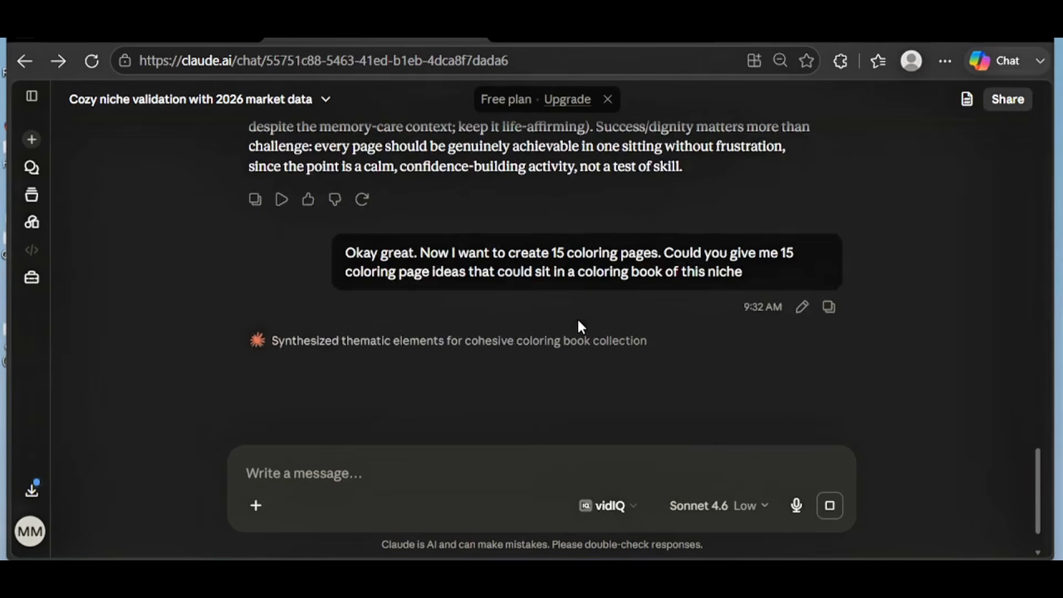
Read the list of 15 coloring page ideas, starting with the single rose in a simple vase
scroll(571, 327, "down", 2)
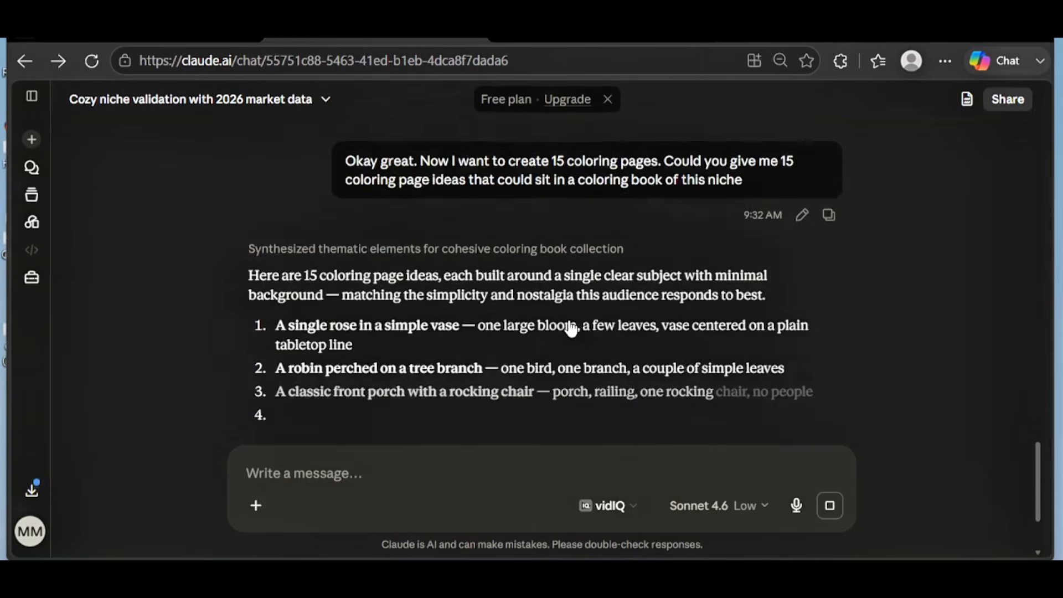
scroll(565, 322, "down", 2)
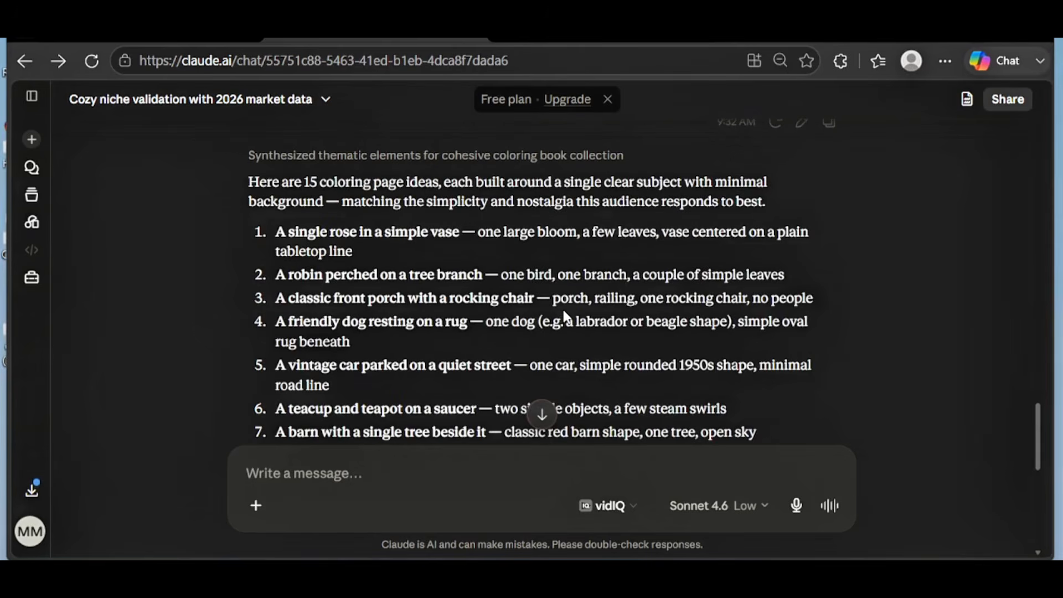
scroll(565, 316, "down", 3)
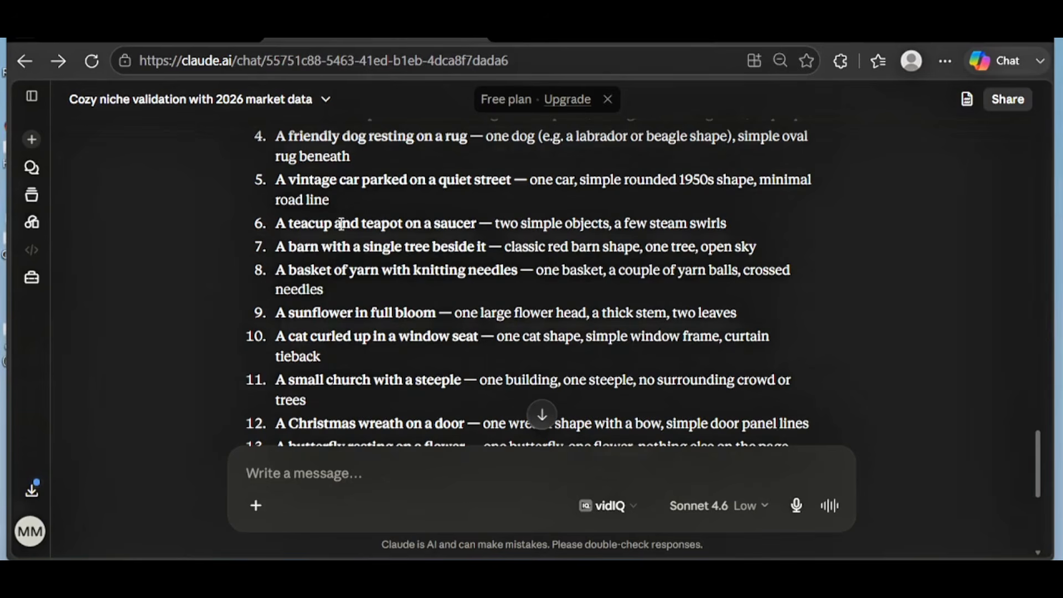
scroll(354, 207, "up", 2)
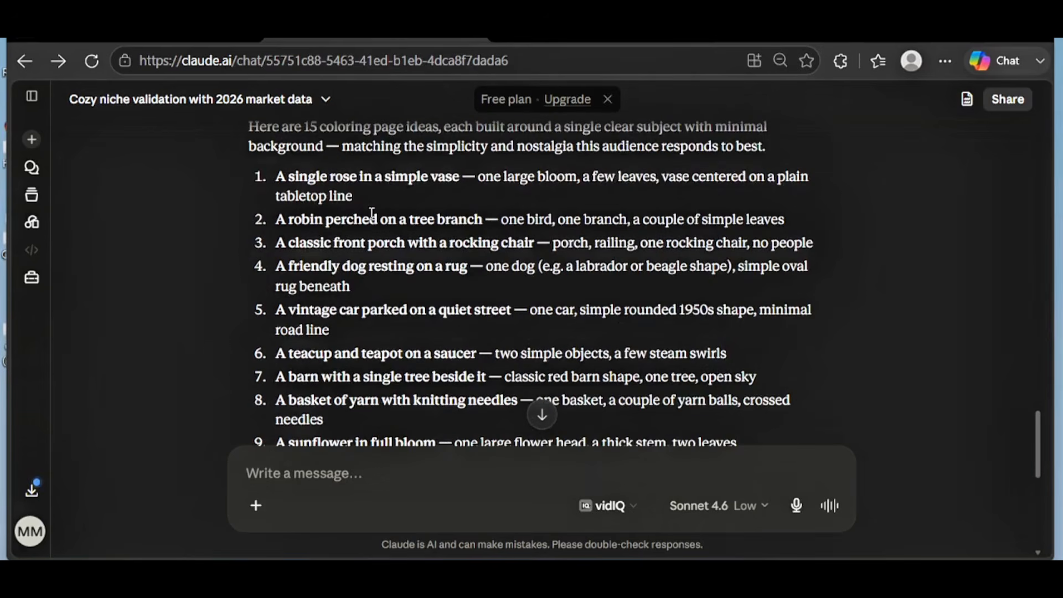
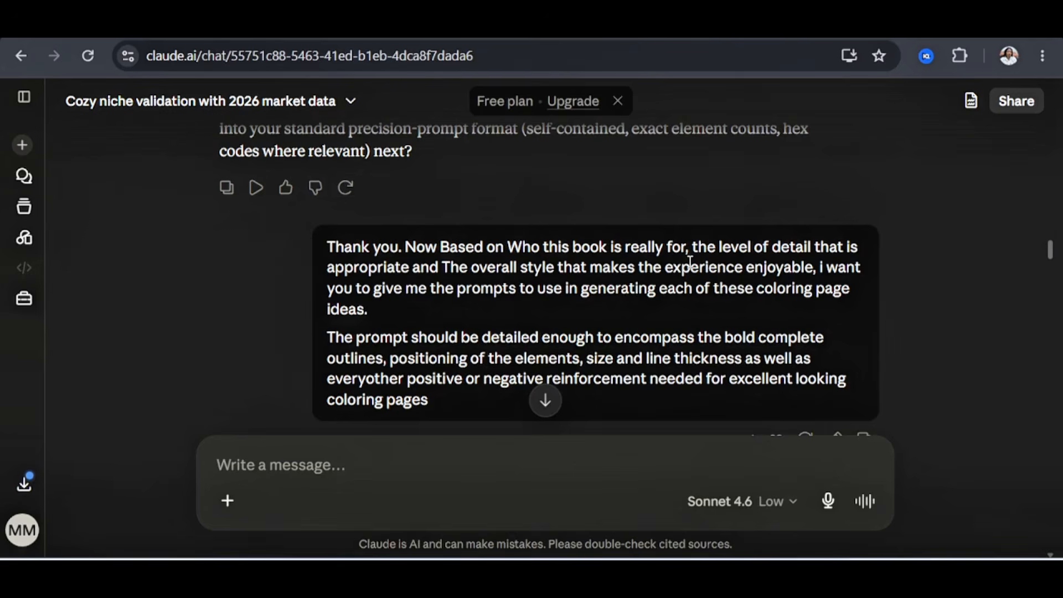
Review the request for image generation prompts and read the detailed prompt written for Rose in a Vase
scroll(690, 261, "down", 5)
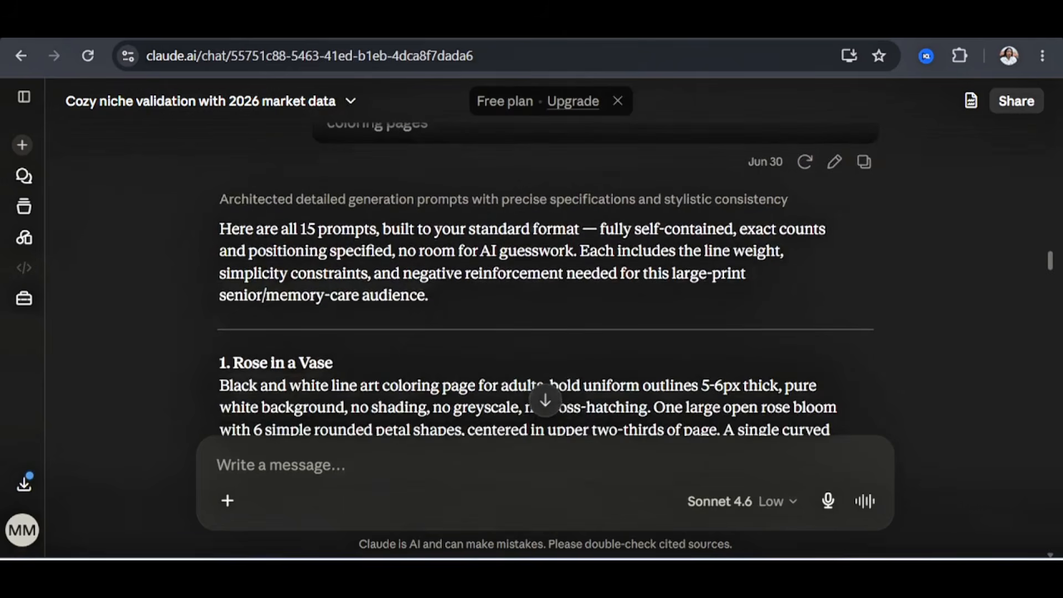
scroll(546, 280, "down", 3)
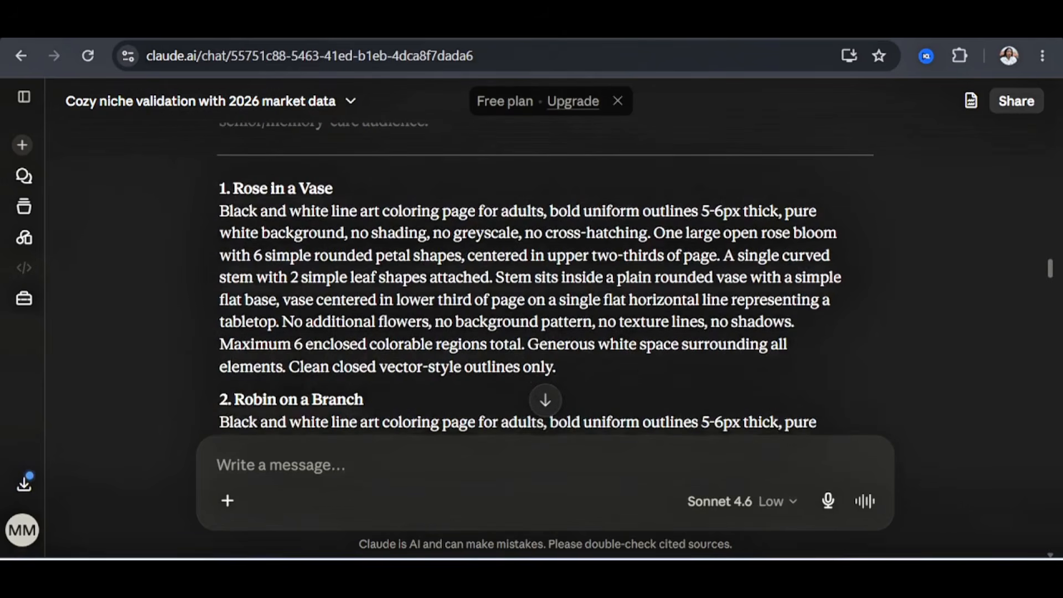
scroll(545, 277, "down", 1)
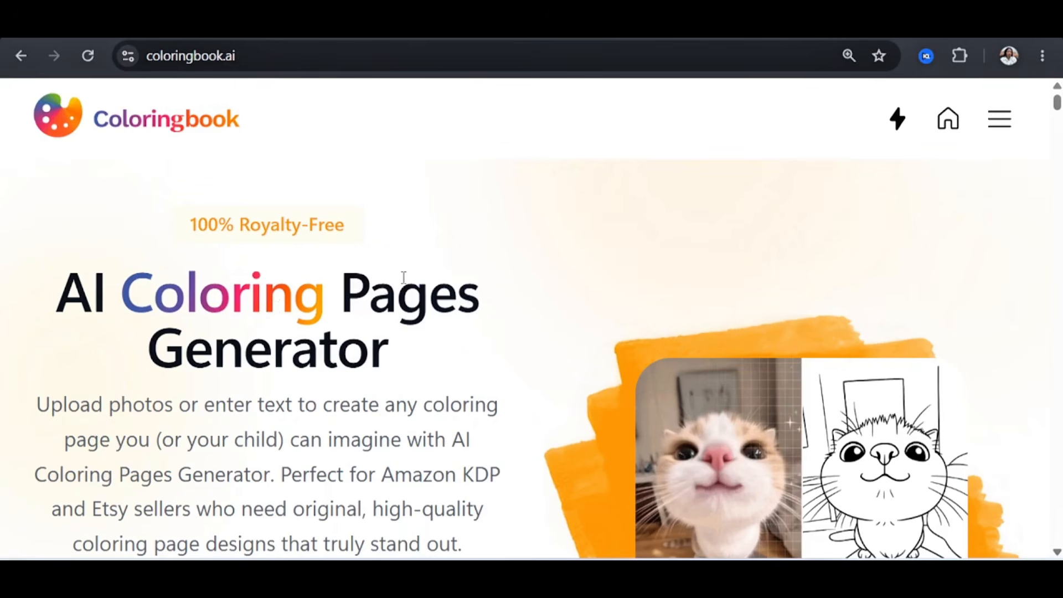
On Coloringbook.ai, open the pricing page and compare the prices and features of the Starter, Hobby, Professional and Business yearly plans
left_click(886, 130)
scroll(327, 305, "down", 4)
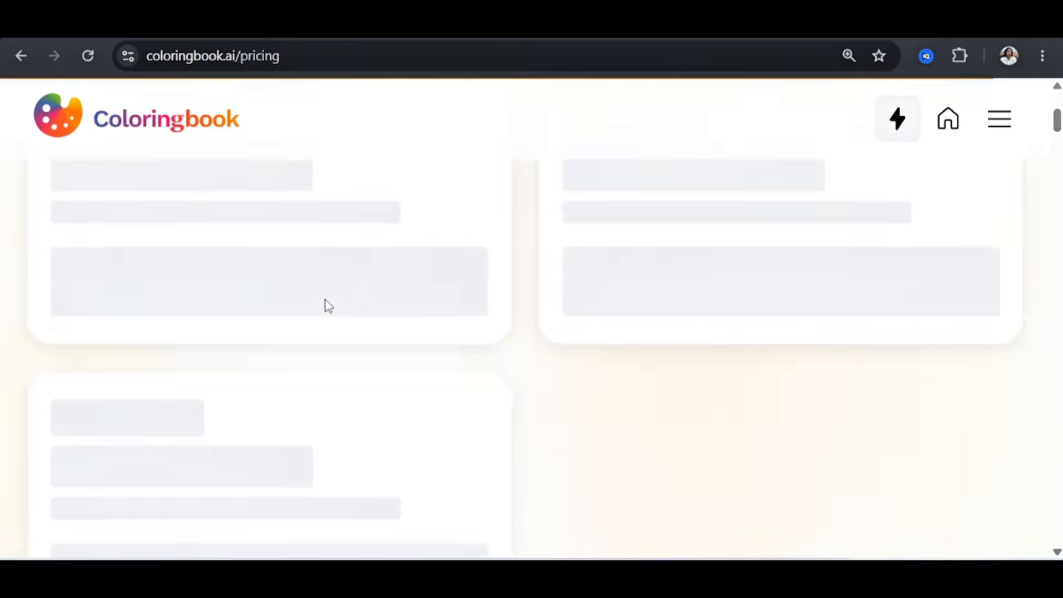
scroll(318, 301, "down", 4)
key("ctrl+minus")
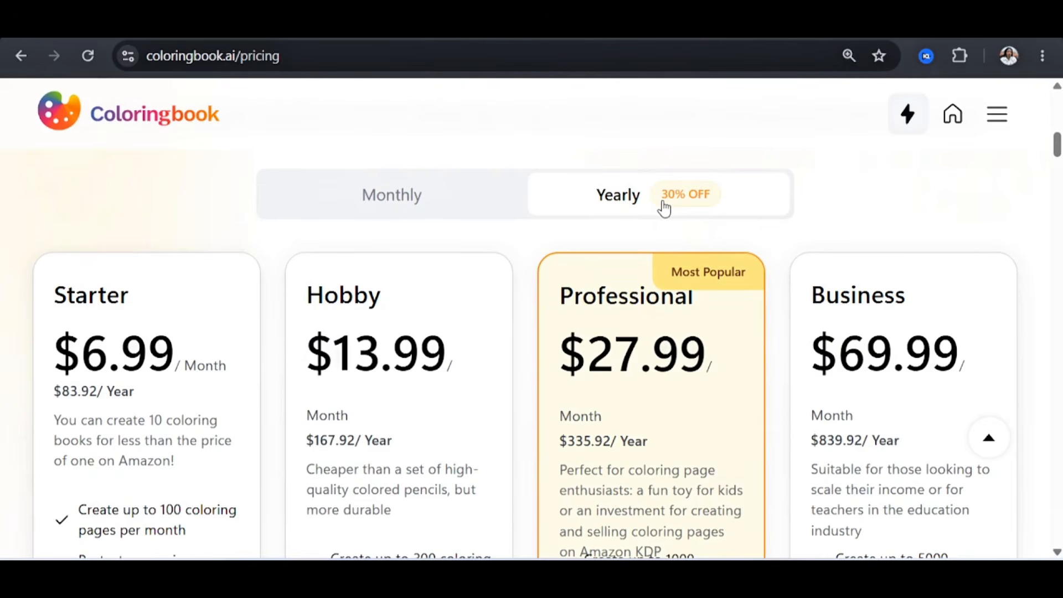
scroll(599, 333, "down", 2)
scroll(139, 304, "up", 2)
scroll(681, 338, "down", 2)
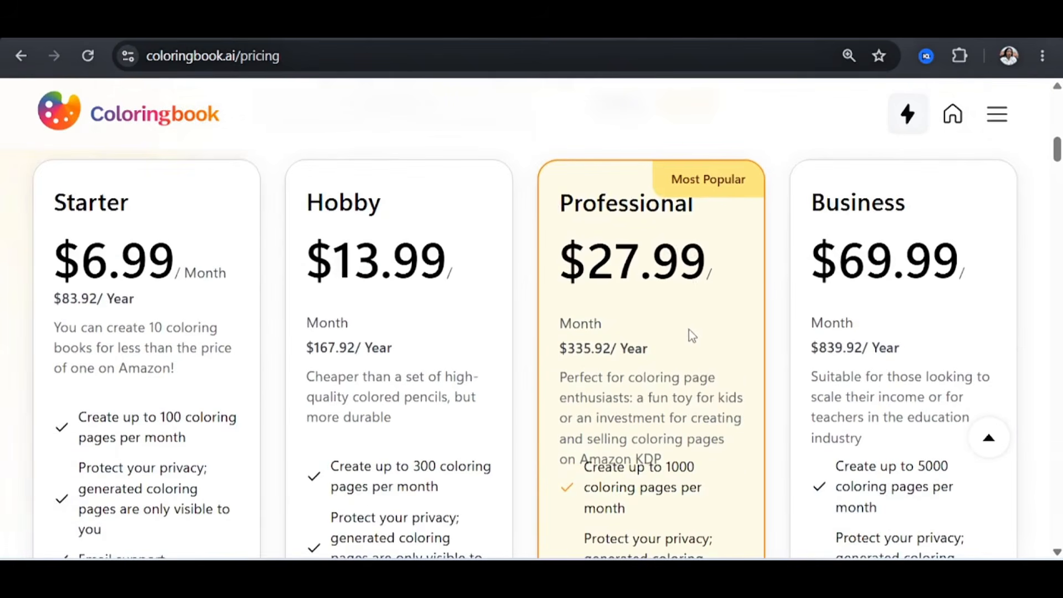
scroll(689, 331, "down", 2)
scroll(686, 343, "up", 2)
scroll(686, 344, "down", 2)
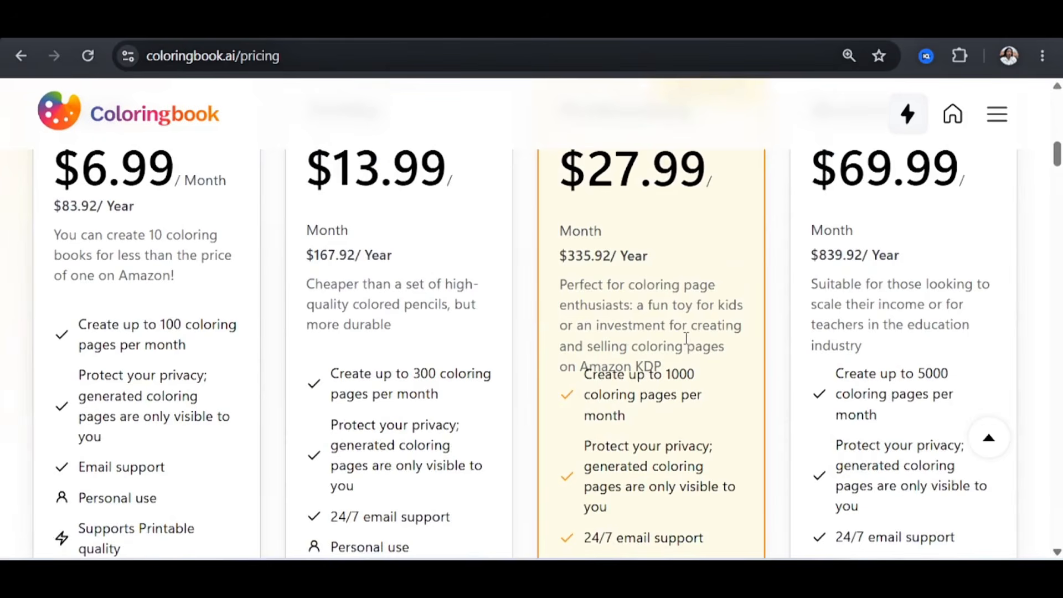
scroll(687, 338, "down", 10)
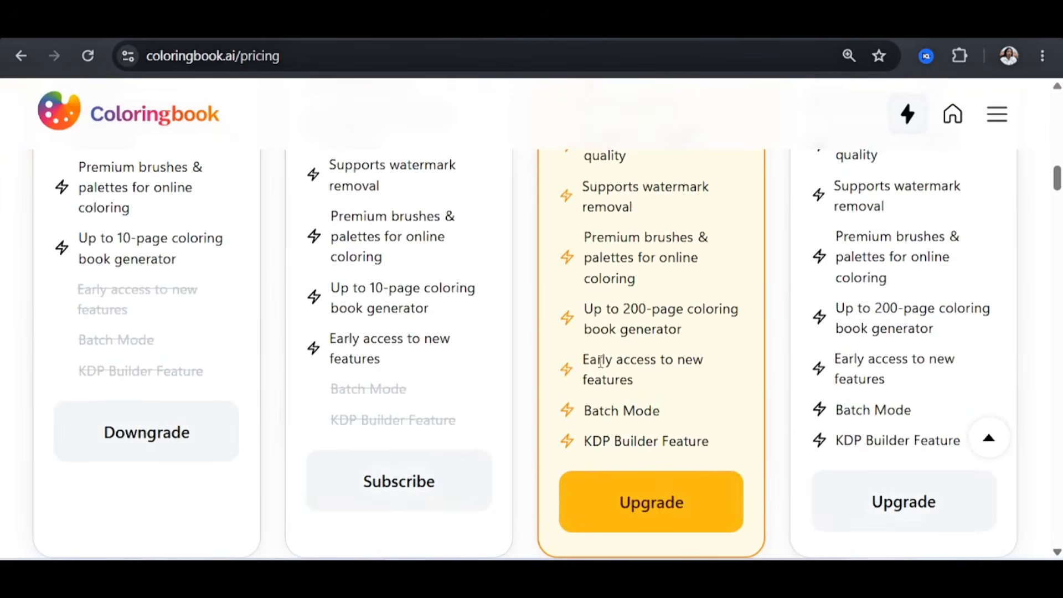
scroll(489, 288, "up", 10)
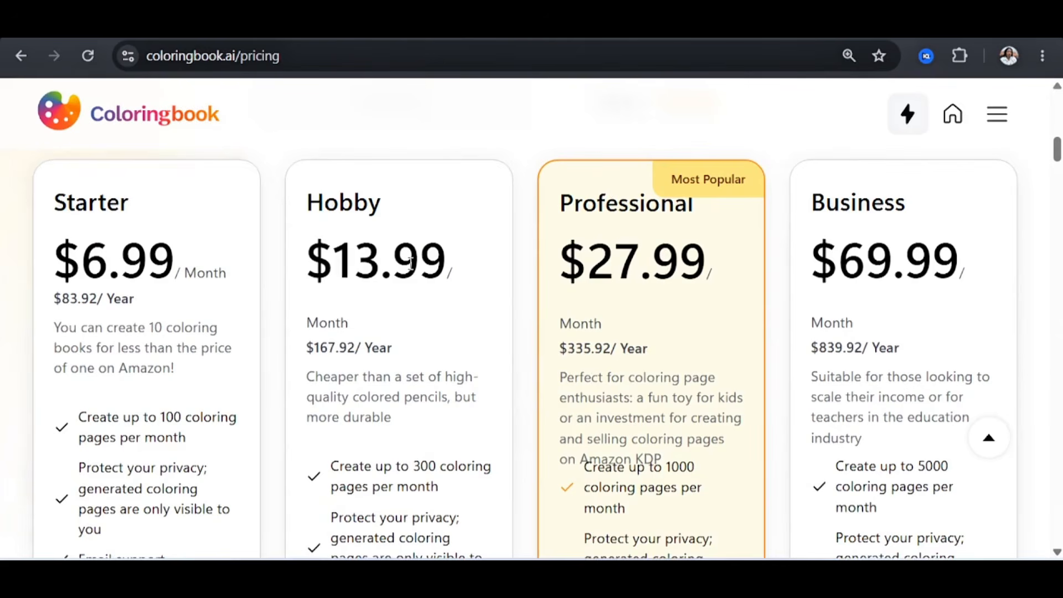
scroll(411, 263, "down", 5)
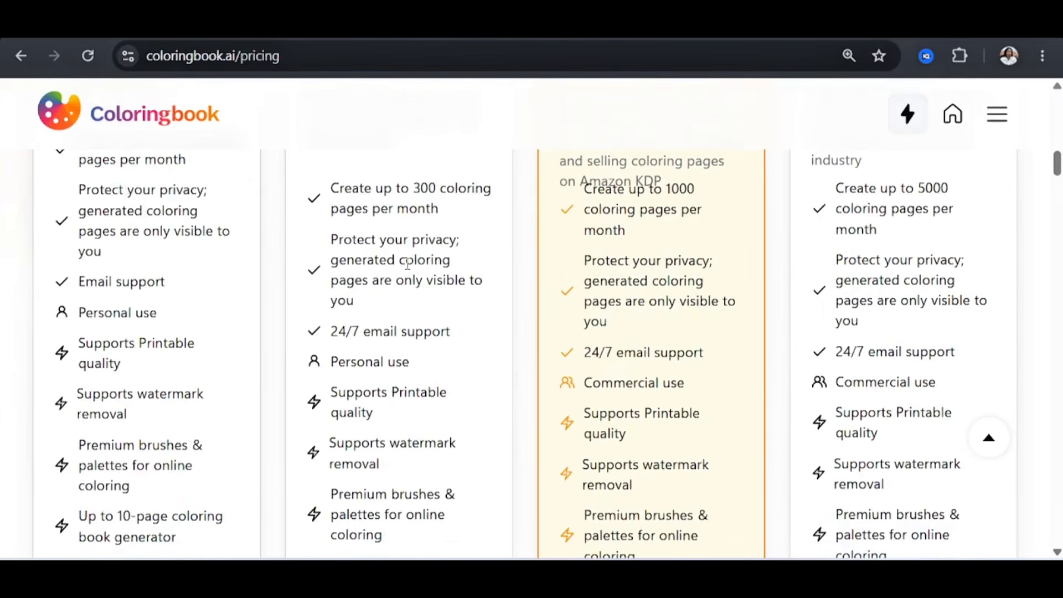
scroll(408, 263, "down", 3)
scroll(623, 231, "up", 8)
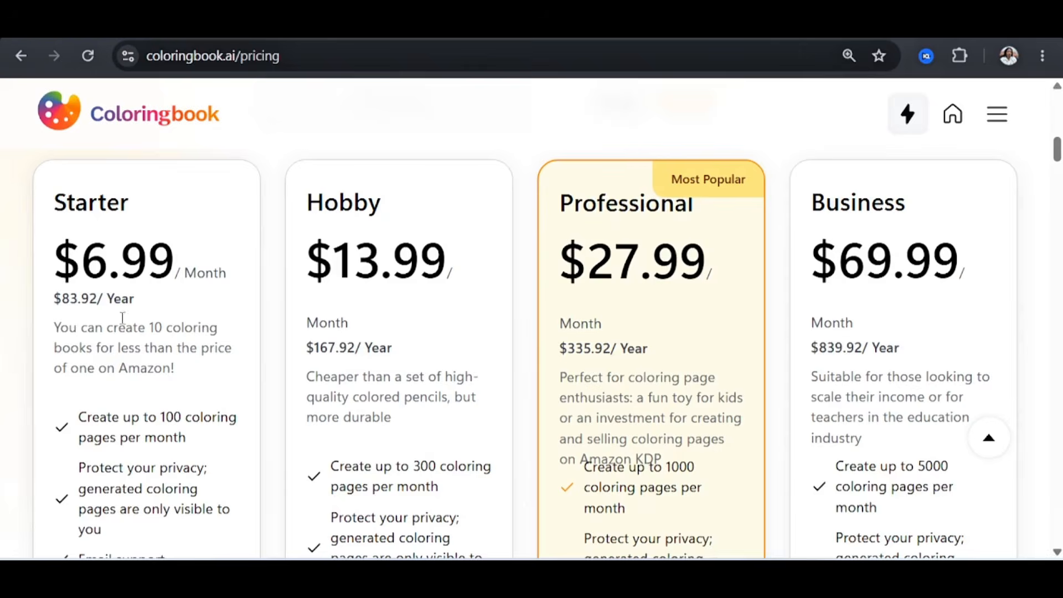
Examine the small, medium and large one-time credit top-up packs on the pricing page
scroll(132, 281, "up", 2)
scroll(440, 181, "up", 10)
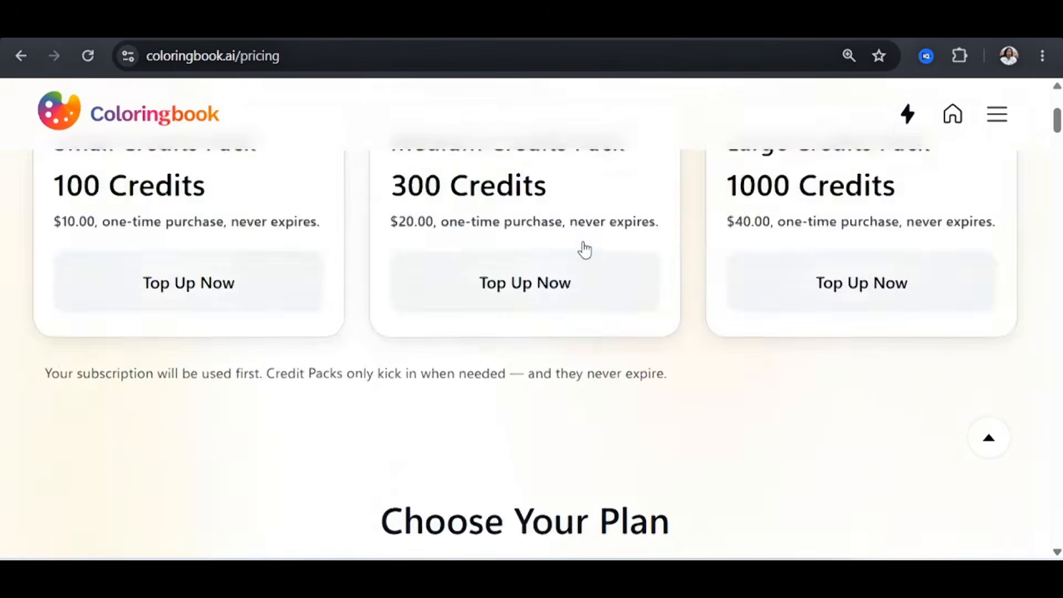
scroll(587, 327, "down", 2)
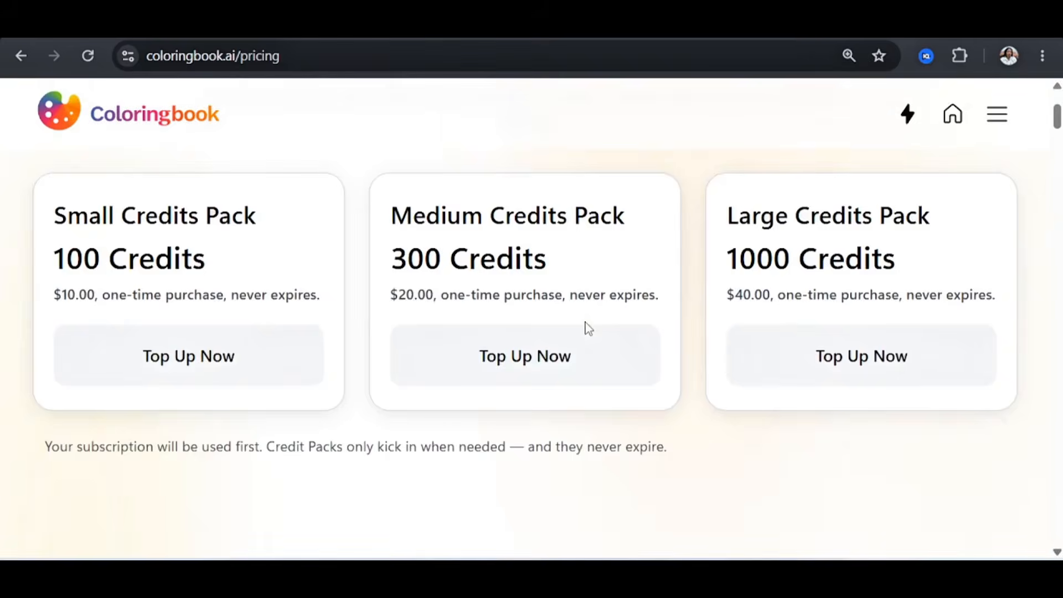
scroll(587, 324, "up", 2)
scroll(586, 323, "up", 2)
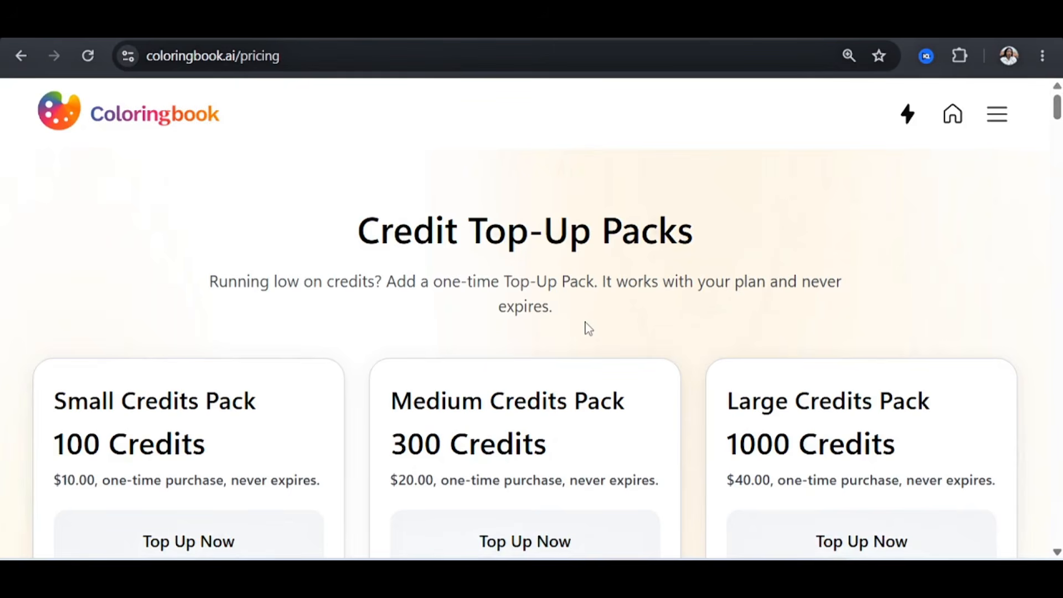
scroll(603, 380, "down", 3)
scroll(613, 373, "up", 2)
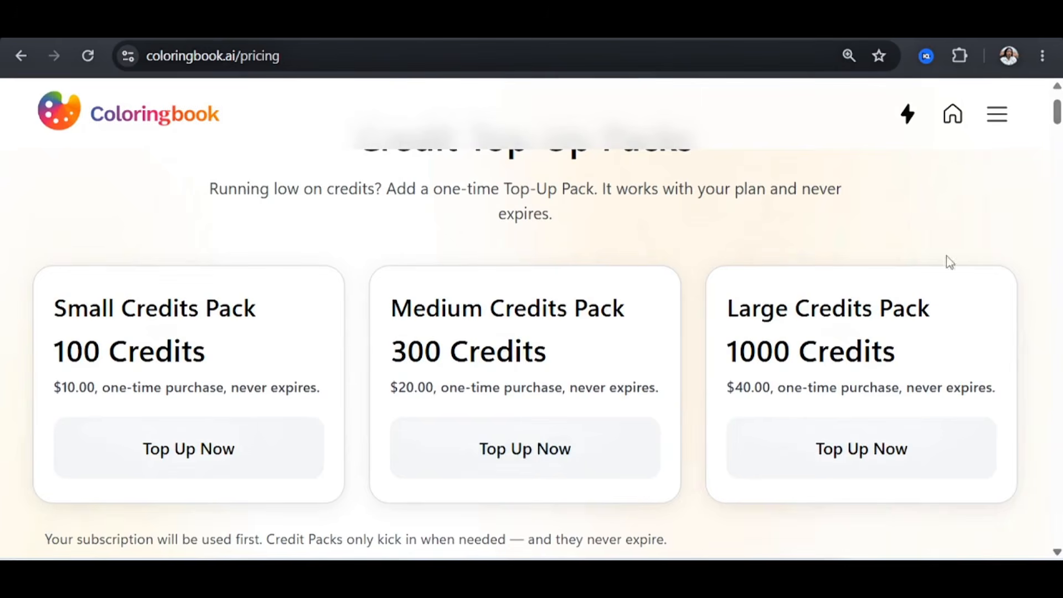
Open the Text To Coloring Page tool
left_click(995, 116)
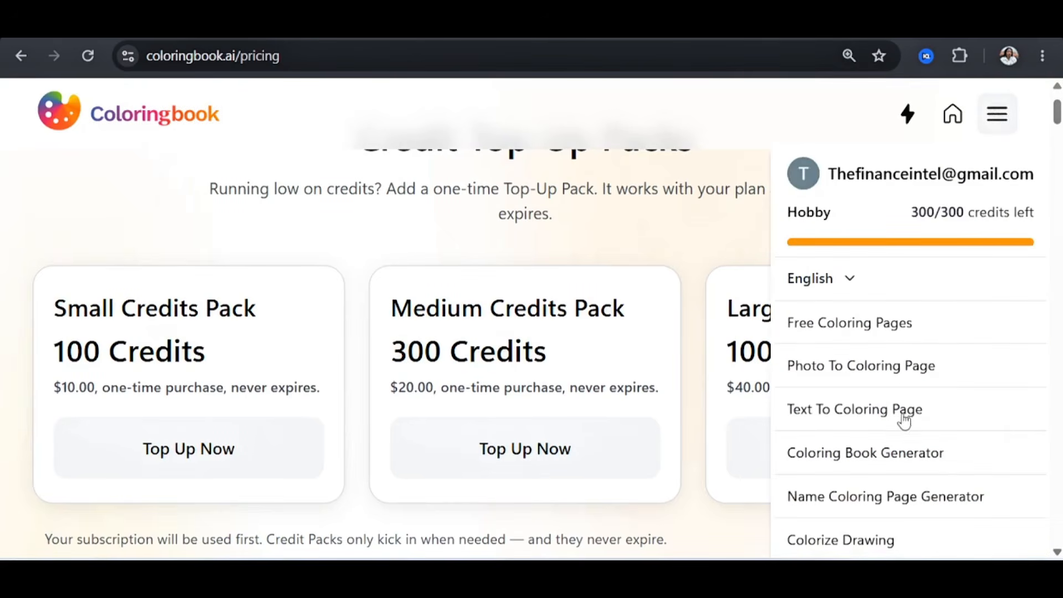
left_click(873, 412)
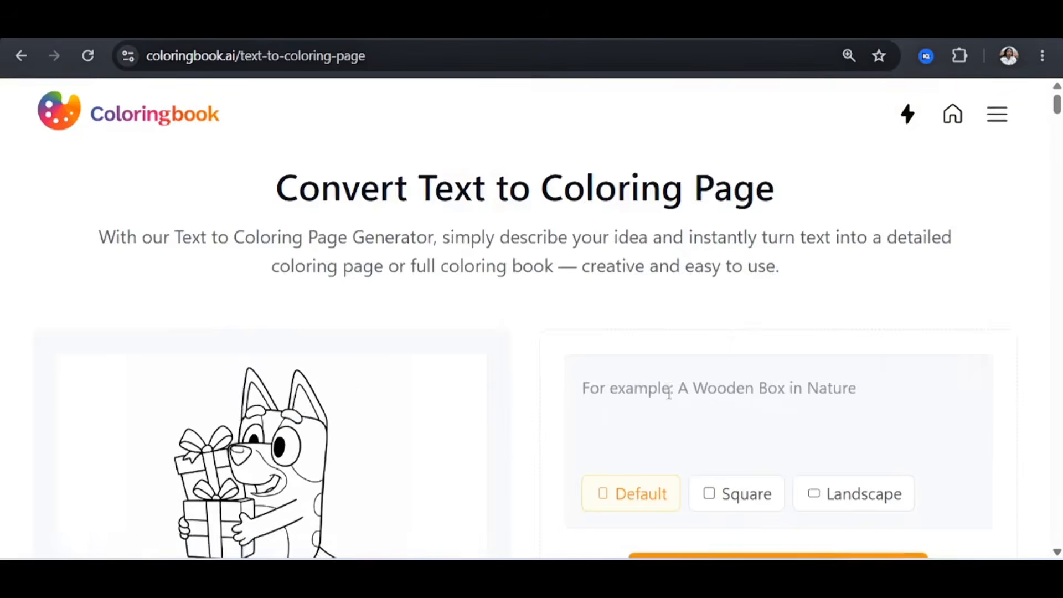
scroll(670, 397, "down", 3)
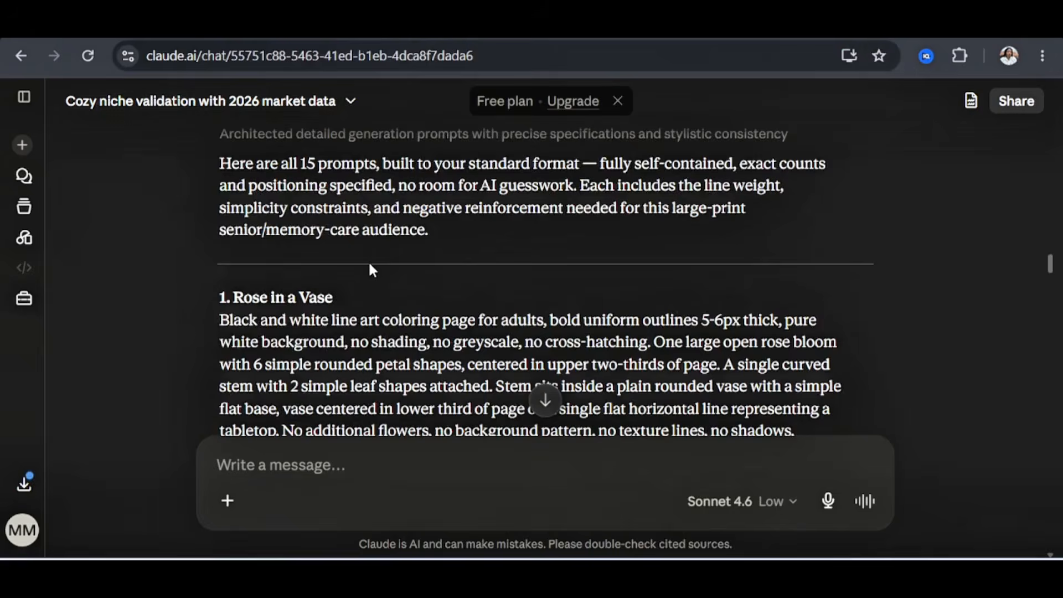
Switch to Claude, copy the Rose in a Vase prompt and enter it as the prompt in Coloringbook.ai's text-to-coloring-page dashboard
scroll(579, 408, "down", 2)
left_click_drag(579, 409, 218, 237)
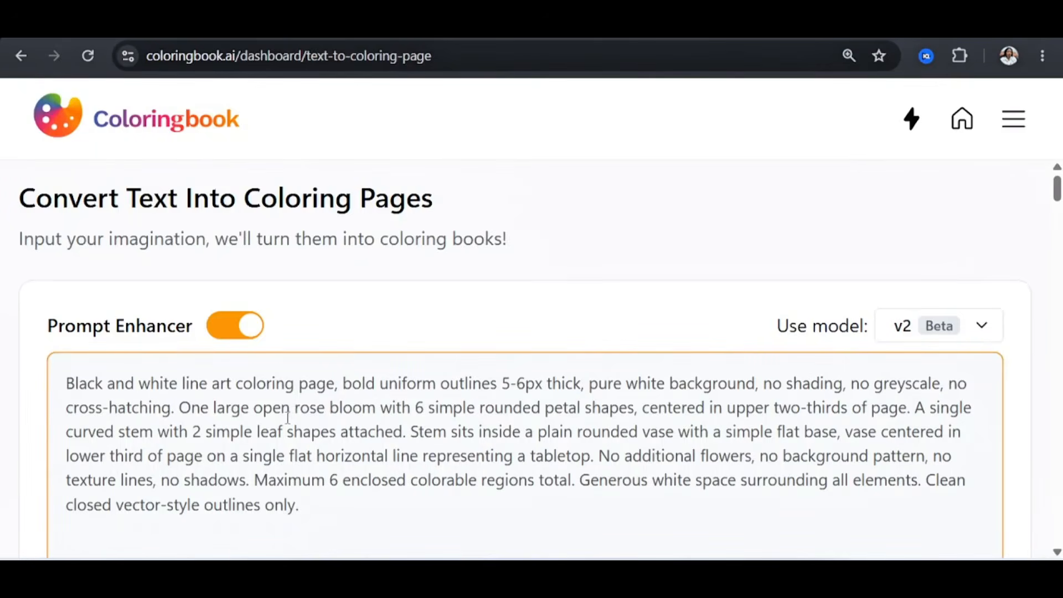
scroll(429, 394, "down", 2)
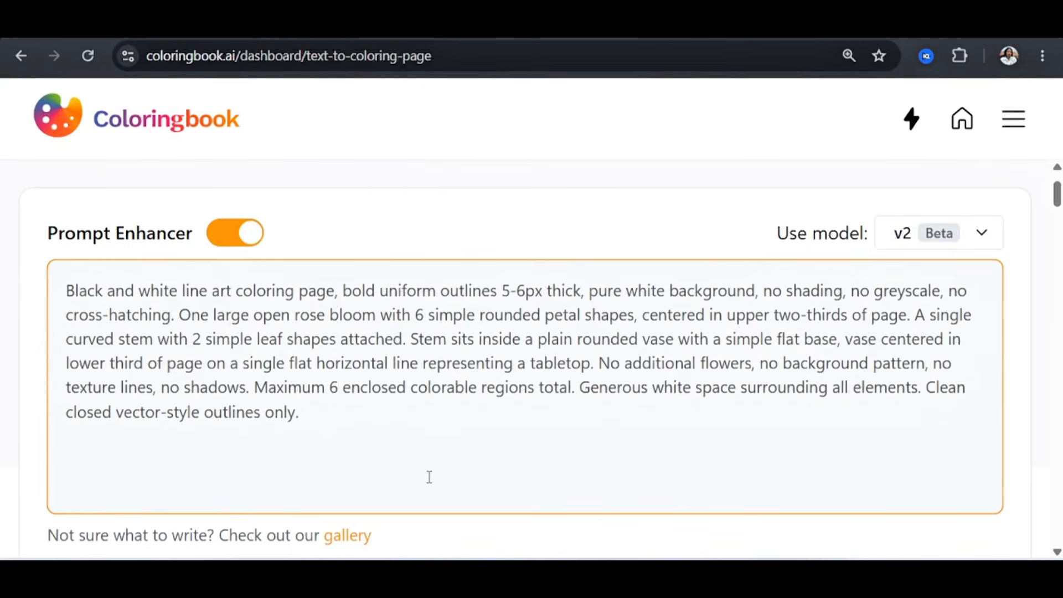
Examine the example images explaining the Toddler, Children, Teenagers and Adults difficulty levels
scroll(388, 415, "down", 2)
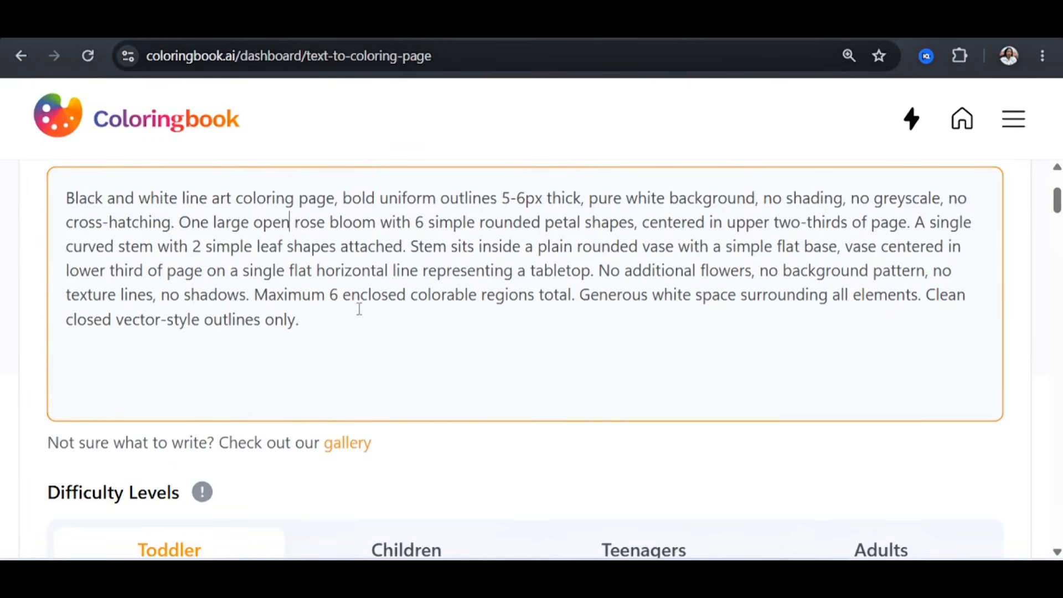
scroll(357, 333, "down", 3)
mouse_move(203, 316)
scroll(207, 319, "up", 2)
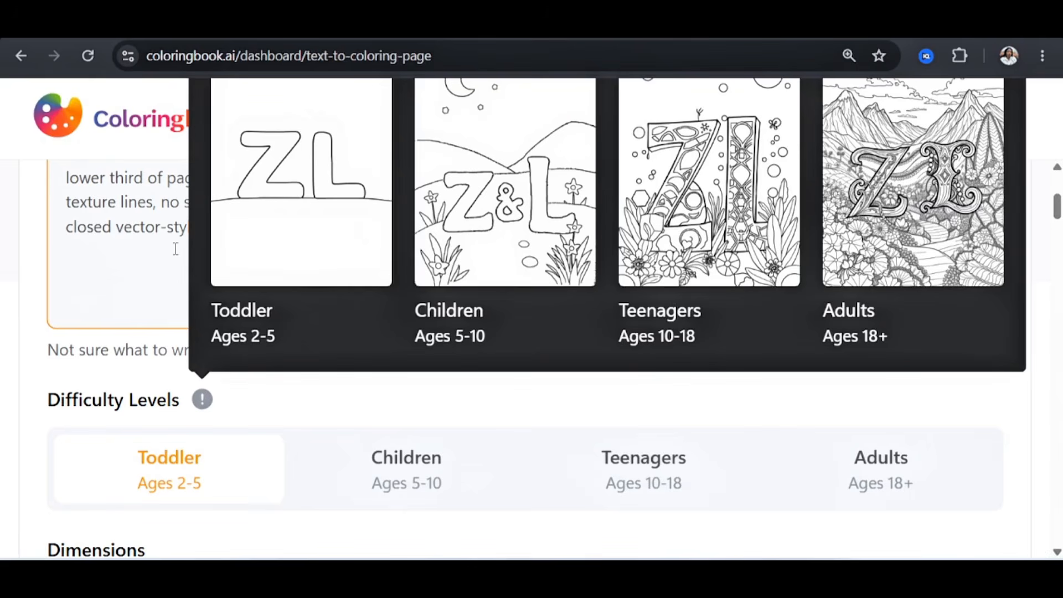
mouse_move(205, 400)
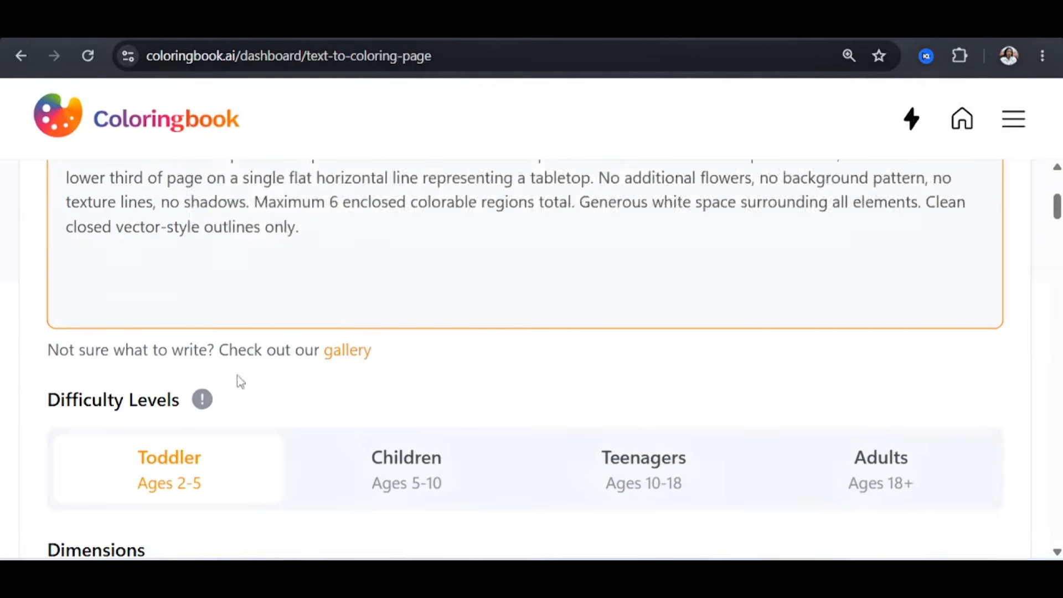
Turn on Private, Upscale for Print and Remove watermark, and generate the rose coloring page at Toddler difficulty with Default dimensions
scroll(183, 432, "down", 2)
scroll(277, 440, "down", 2)
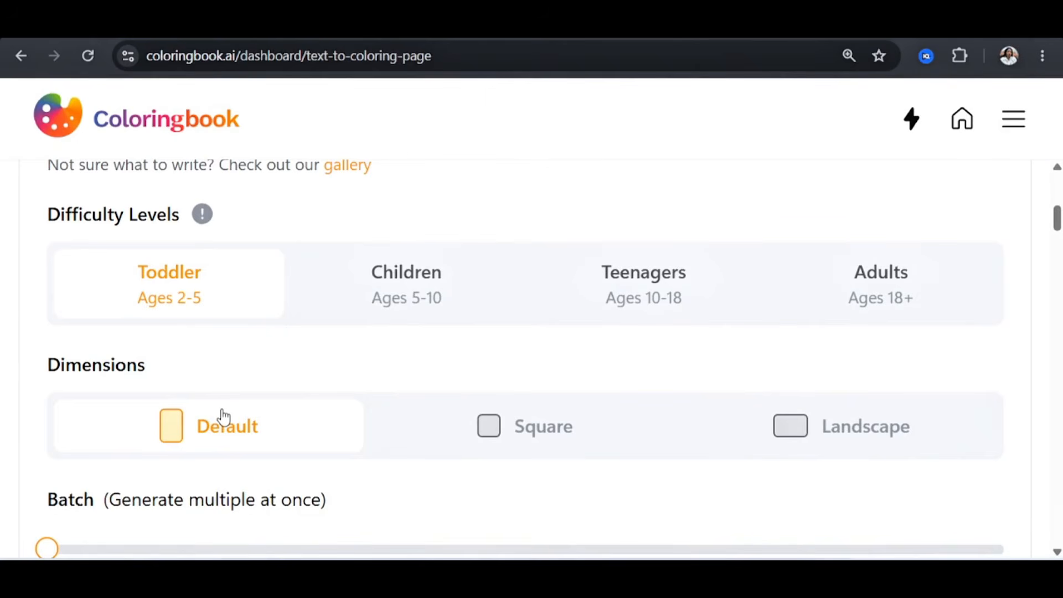
scroll(183, 434, "down", 2)
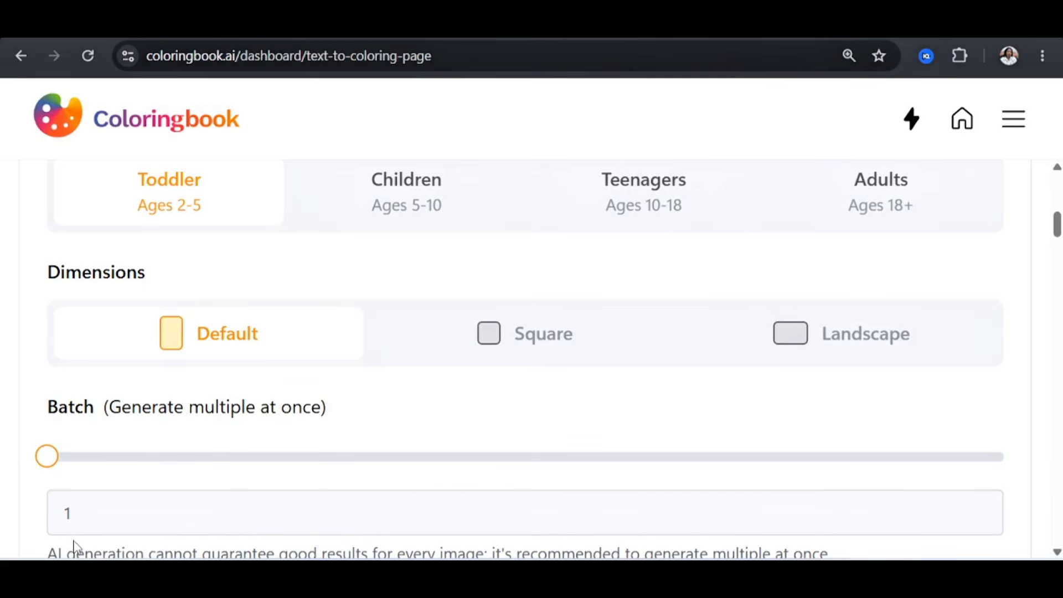
scroll(73, 549, "down", 3)
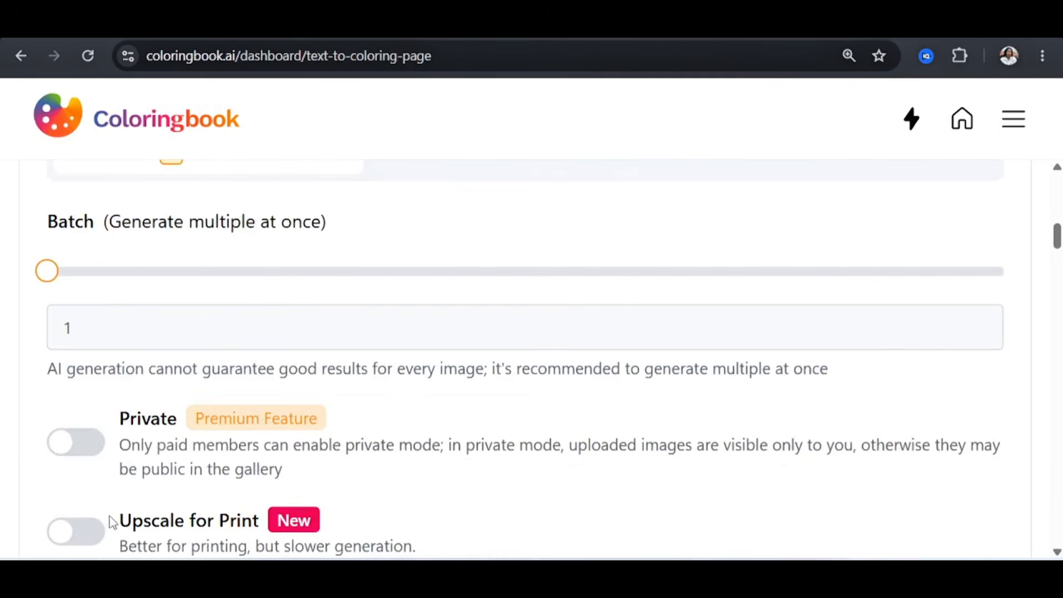
left_click(82, 441)
left_click(77, 533)
scroll(78, 532, "down", 3)
left_click(83, 432)
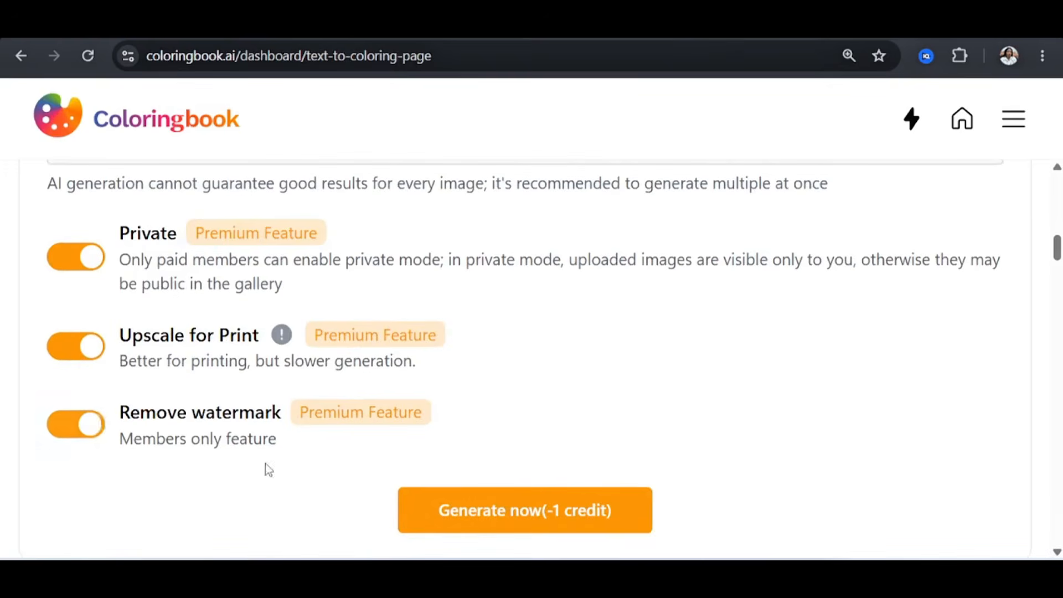
left_click(576, 505)
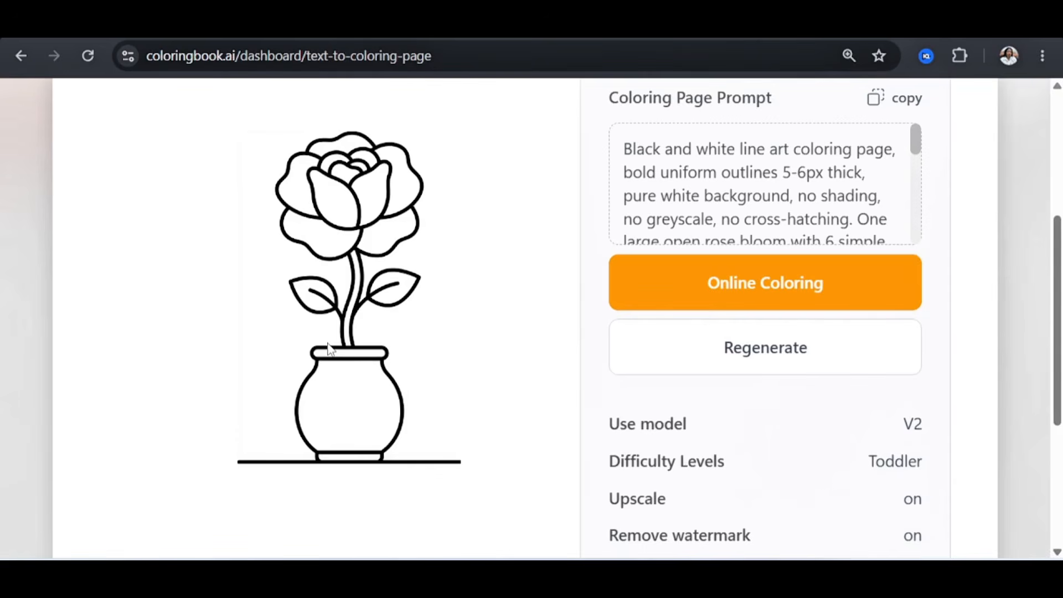
Copy the Robin on a Branch prompt from the Claude chat and return to Coloringbook.ai's text-to-coloring-page dashboard
left_click(265, 22)
scroll(277, 254, "down", 2)
left_click_drag(586, 382, 214, 259)
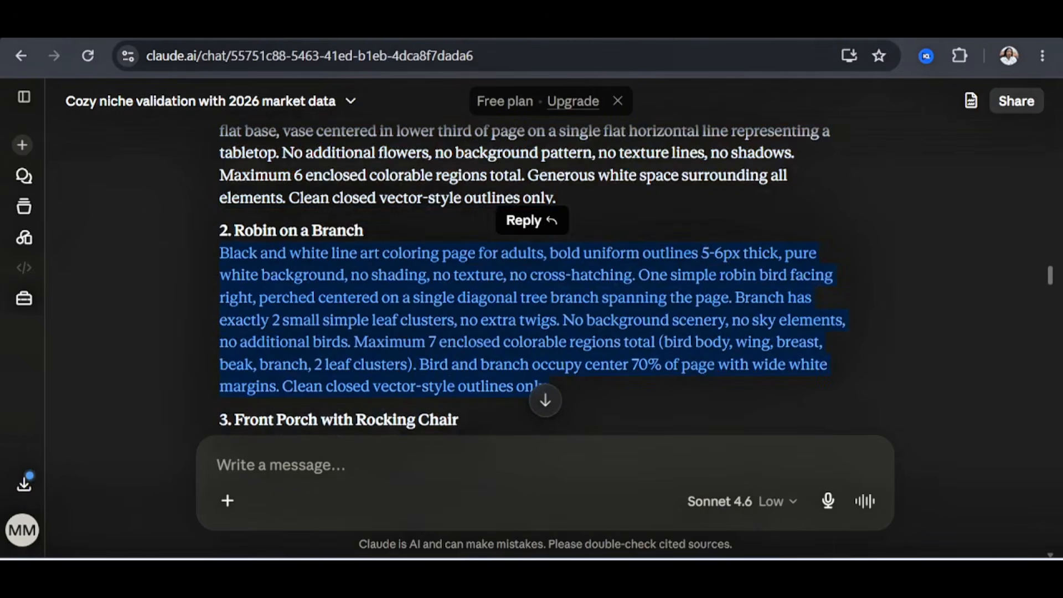
left_click(615, 22)
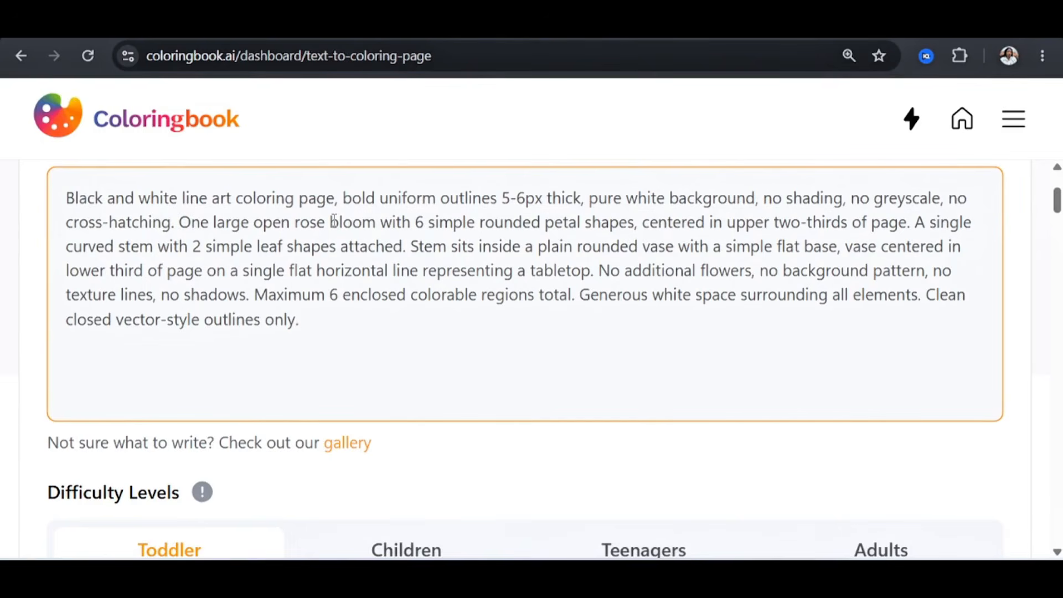
Generate the Robin on a Branch coloring page at Toddler difficulty with private mode, print upscaling and watermark removal on
scroll(430, 238, "down", 8)
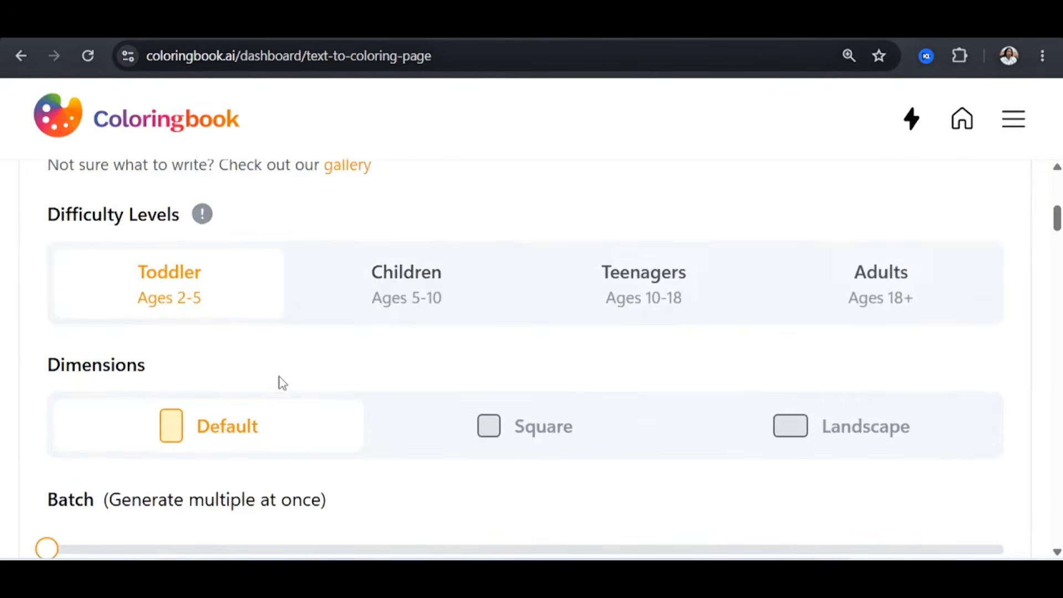
scroll(276, 390, "down", 5)
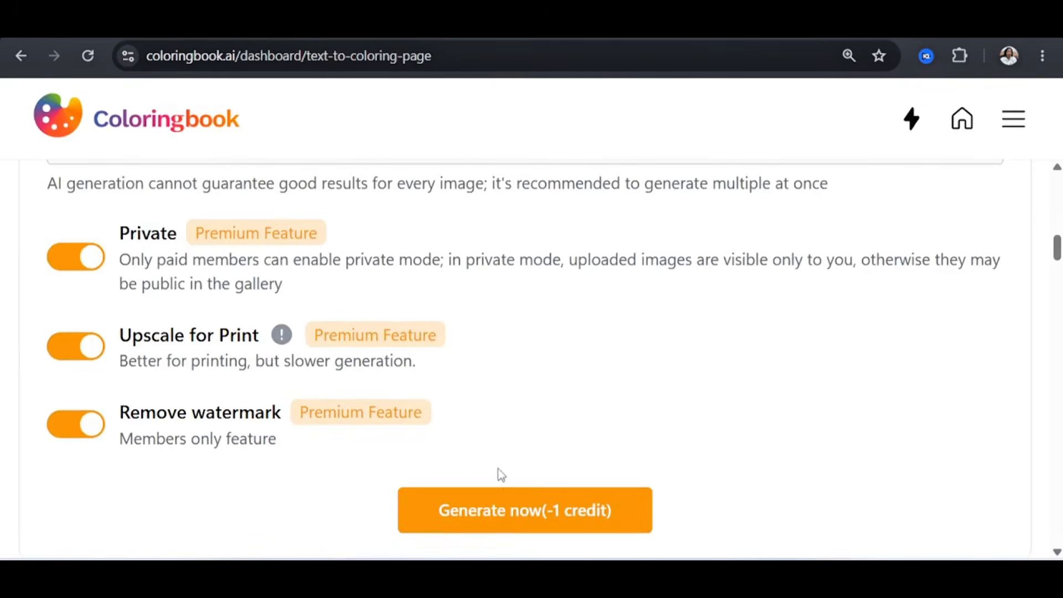
left_click(514, 510)
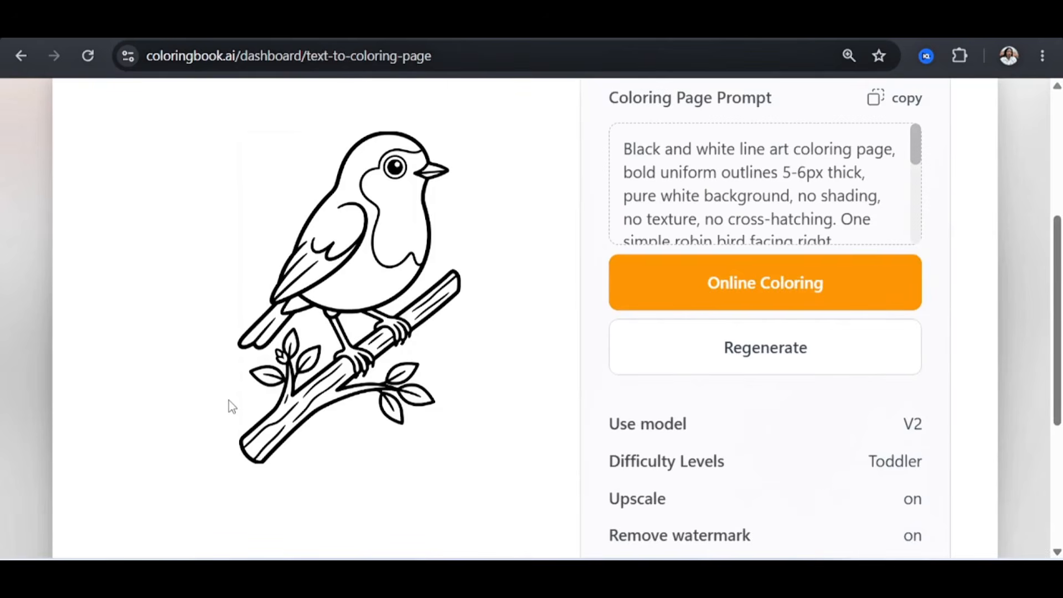
Copy the Front Porch with Rocking Chair prompt from Claude and enter it in Coloringbook.ai without "for adults" and the maximum-regions sentence
scroll(305, 343, "up", 2)
scroll(386, 288, "down", 2)
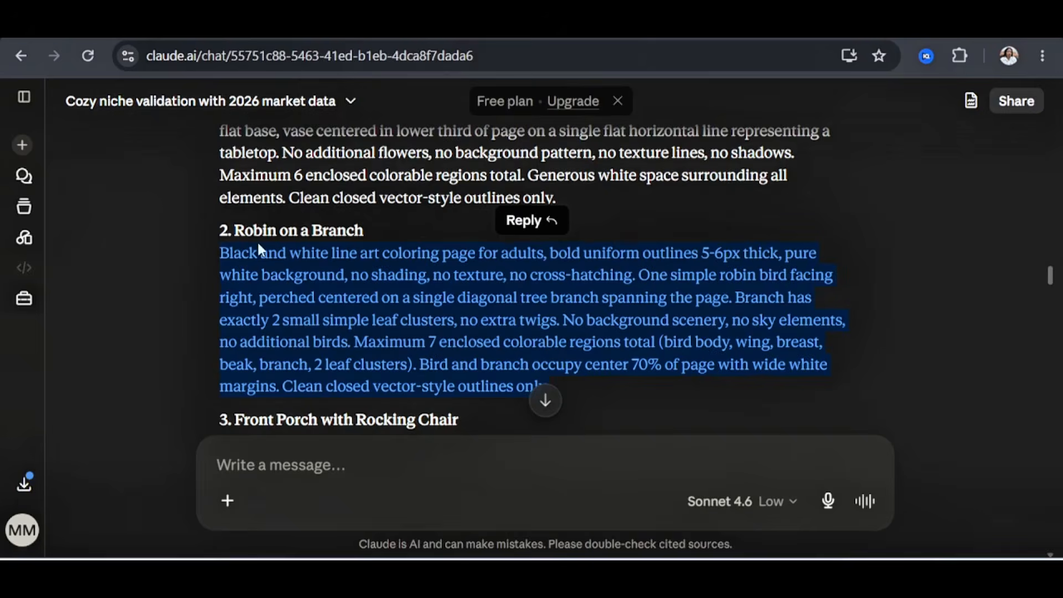
scroll(258, 251, "down", 5)
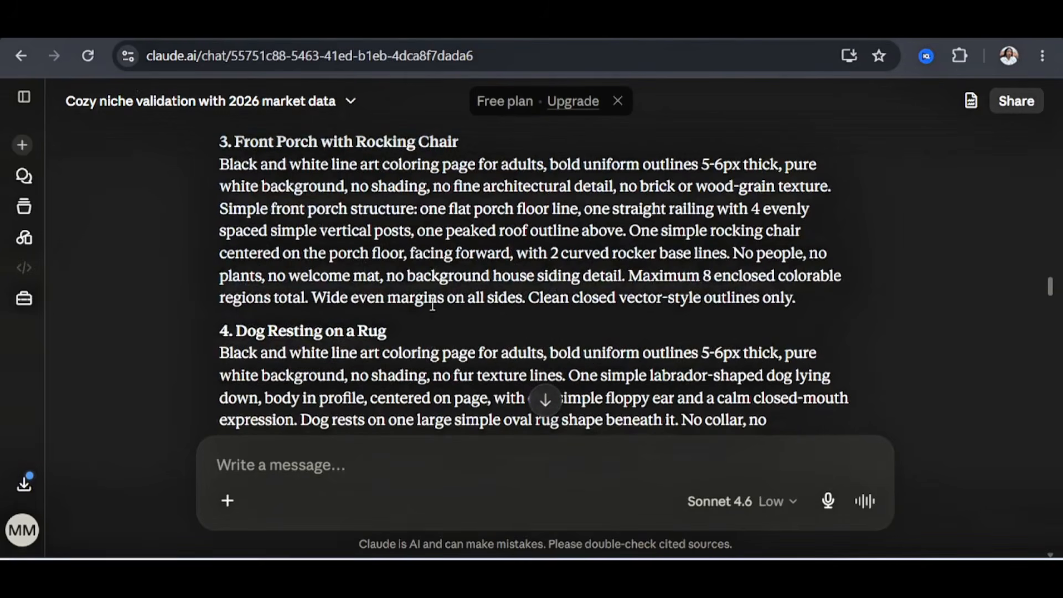
left_click_drag(799, 299, 221, 164)
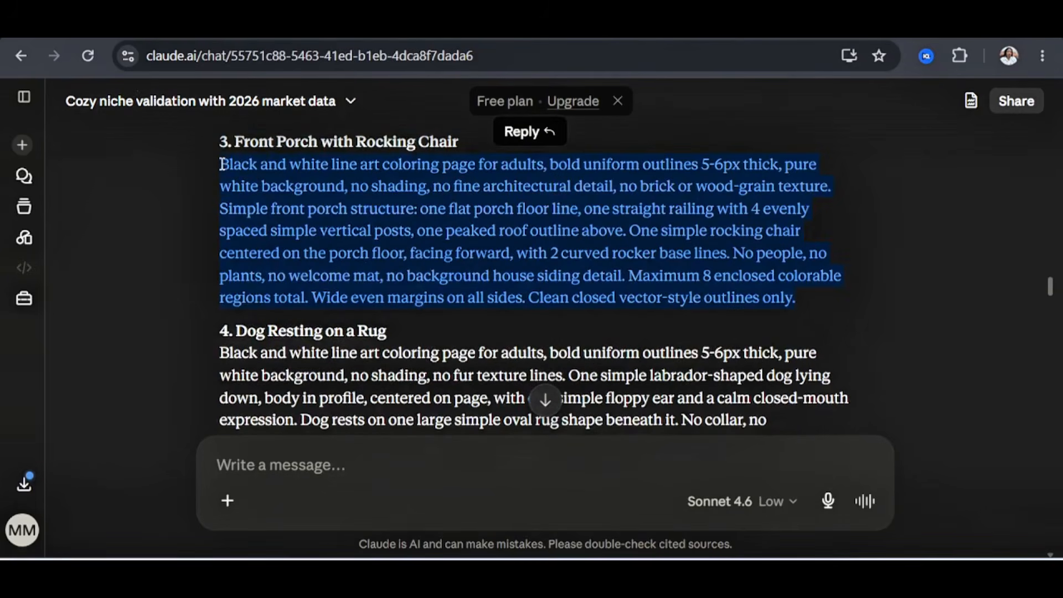
left_click(503, 39)
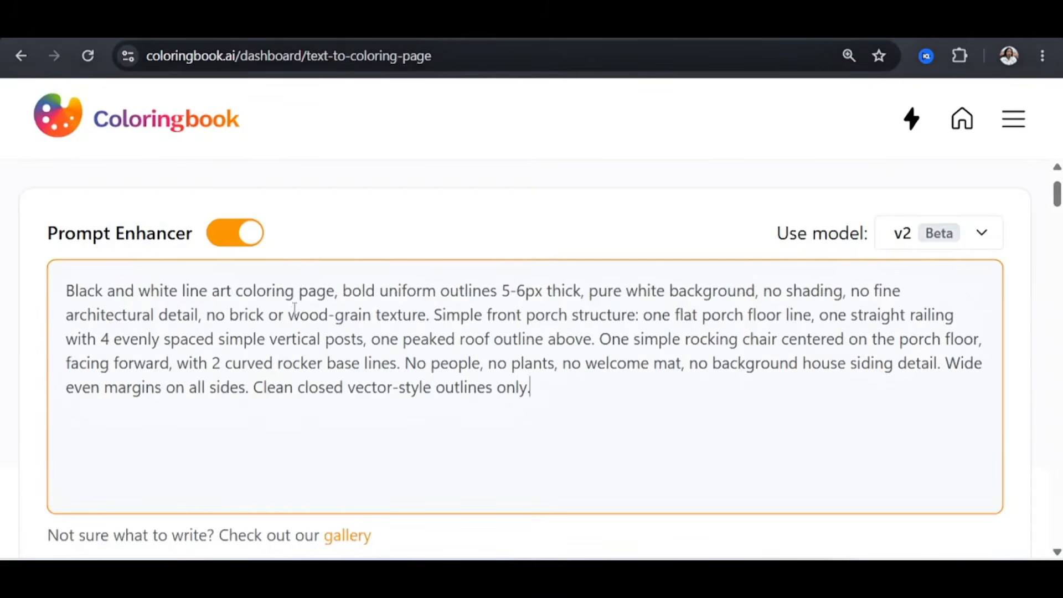
Generate the front porch coloring page, keeping private mode, print upscaling and watermark removal on
scroll(293, 311, "down", 6)
scroll(282, 332, "down", 9)
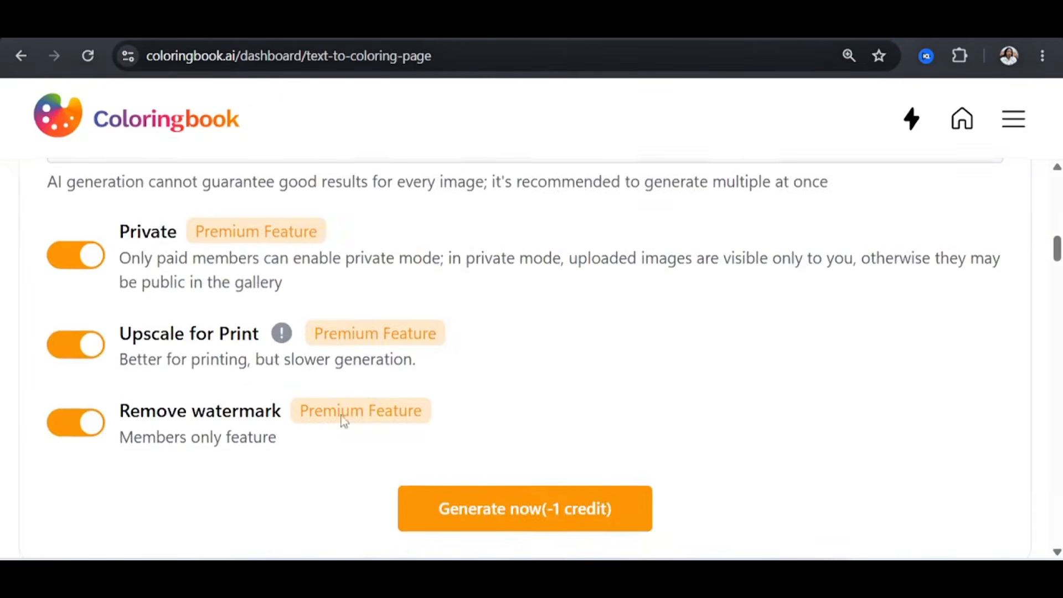
left_click(525, 425)
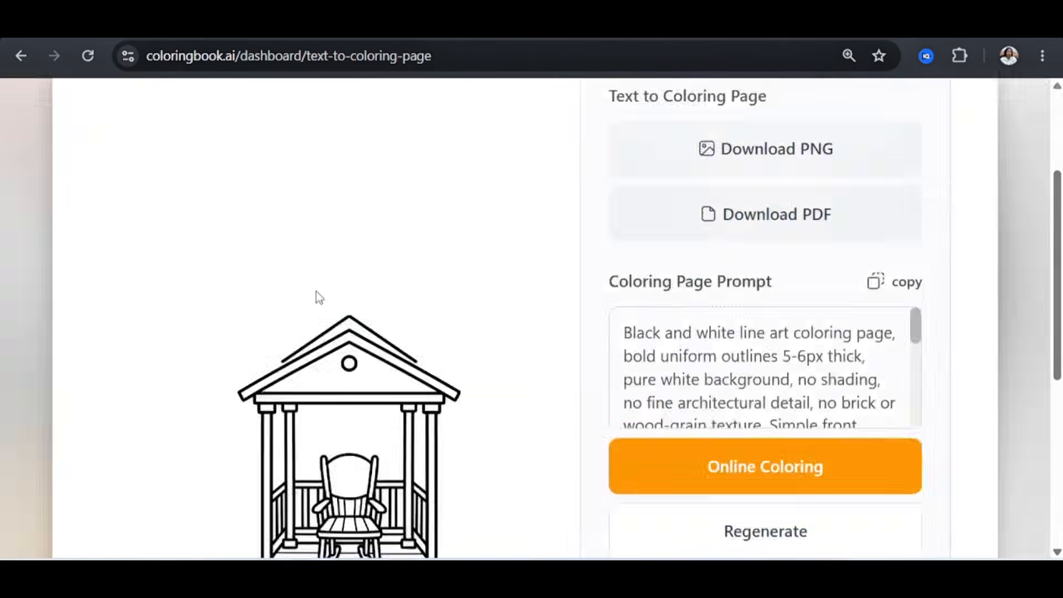
Inspect the generated porch drawing up close, checking whether the roof outlines are fully closed
scroll(317, 293, "down", 5)
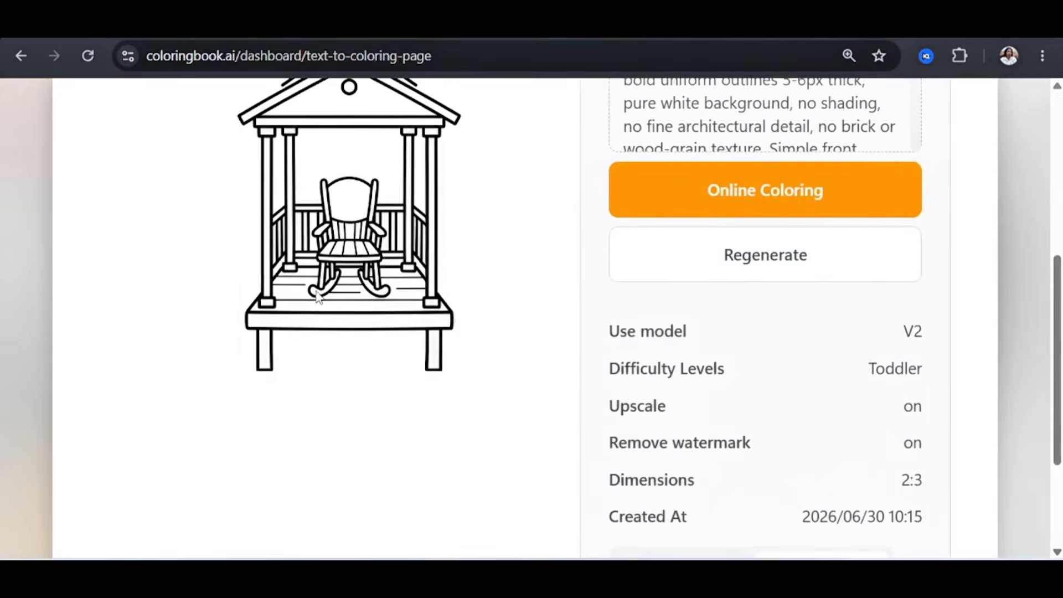
scroll(318, 299, "up", 3)
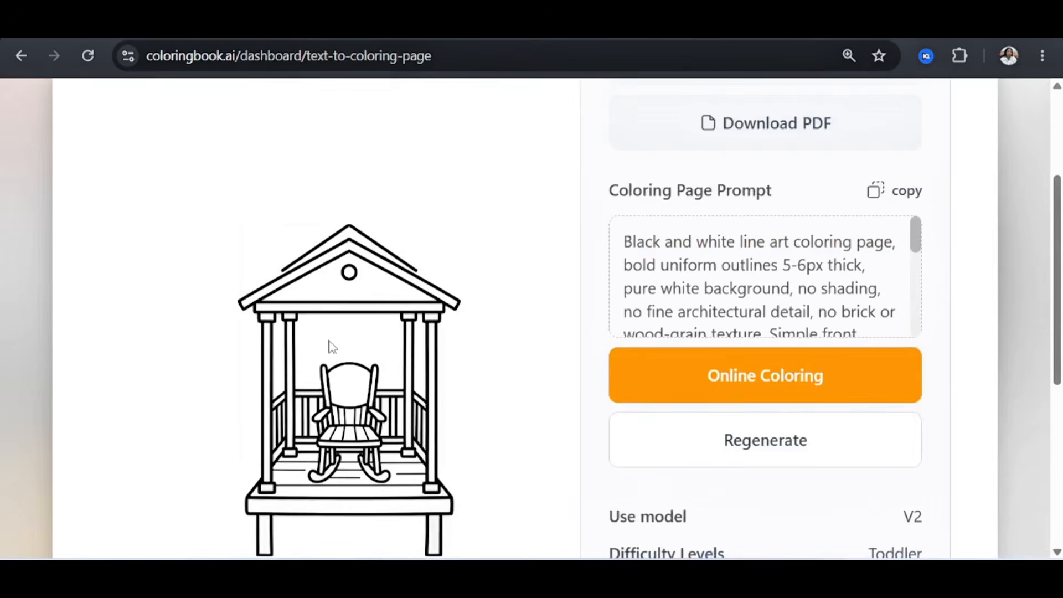
key("ctrl+plus")
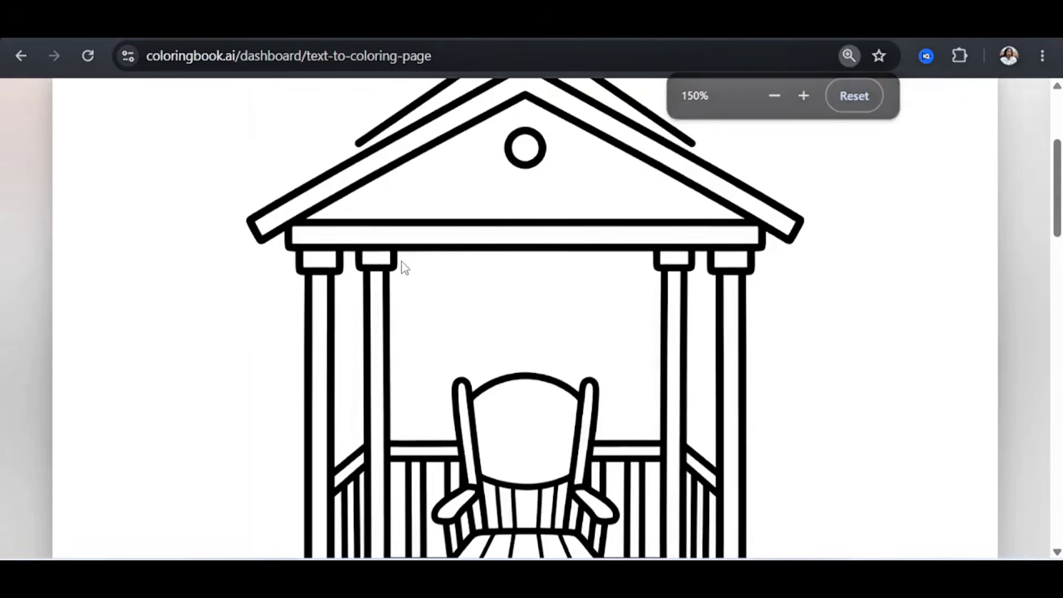
scroll(388, 254, "up", 2)
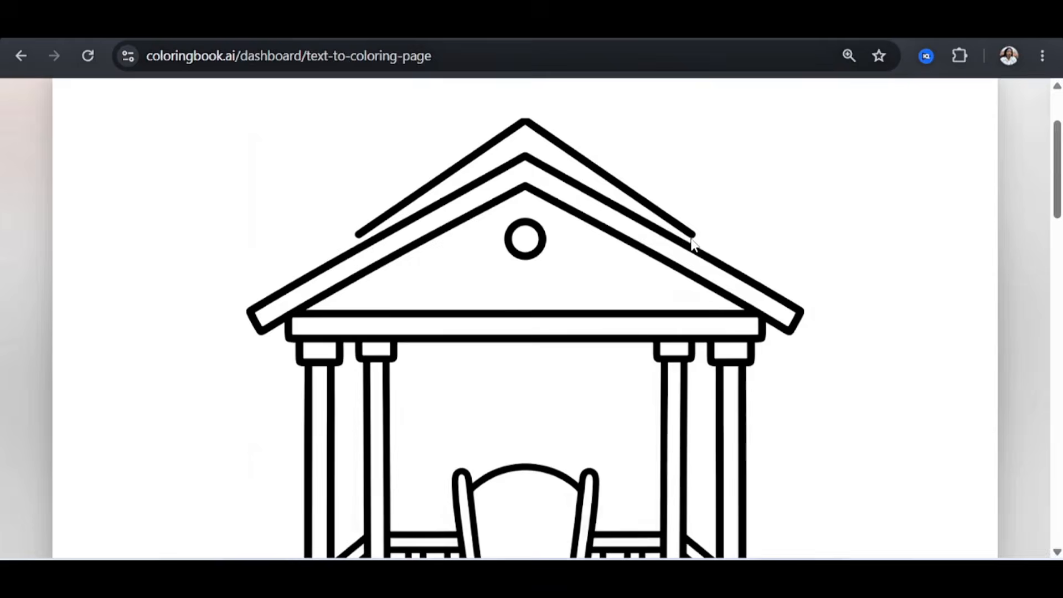
key("ctrl+minus")
key("ctrl+minus")
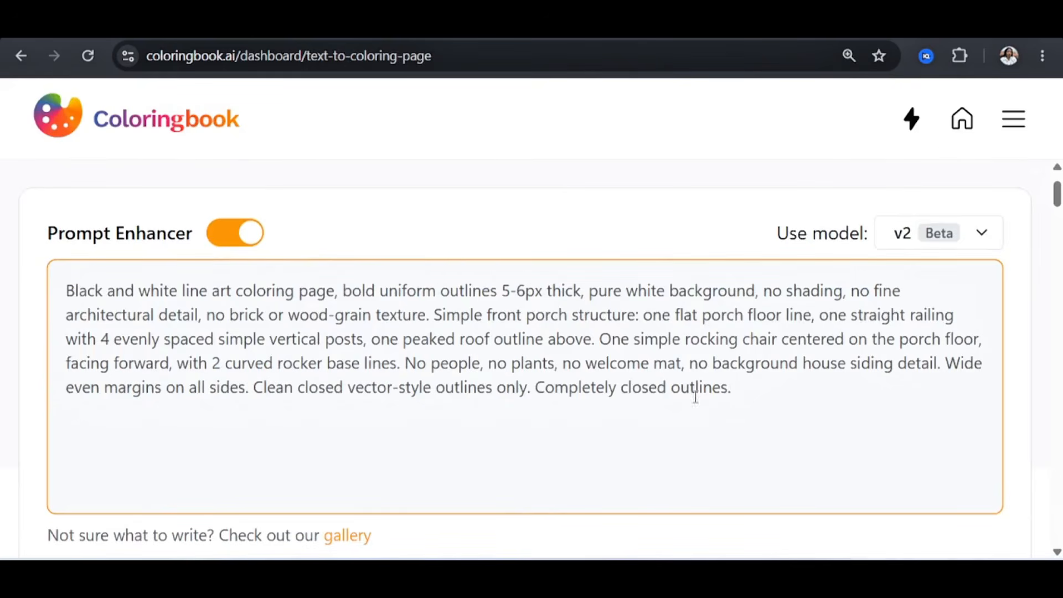
Generate the front porch page again with "Completely closed outlines." added to the end of the prompt
scroll(695, 399, "down", 3)
scroll(401, 251, "up", 2)
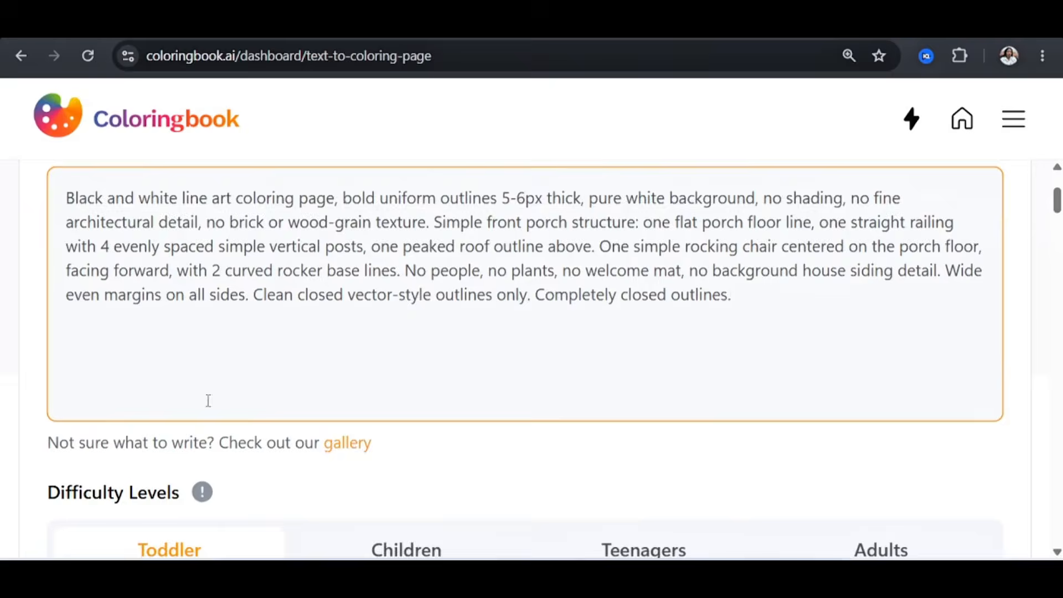
scroll(200, 401, "down", 3)
scroll(205, 332, "down", 10)
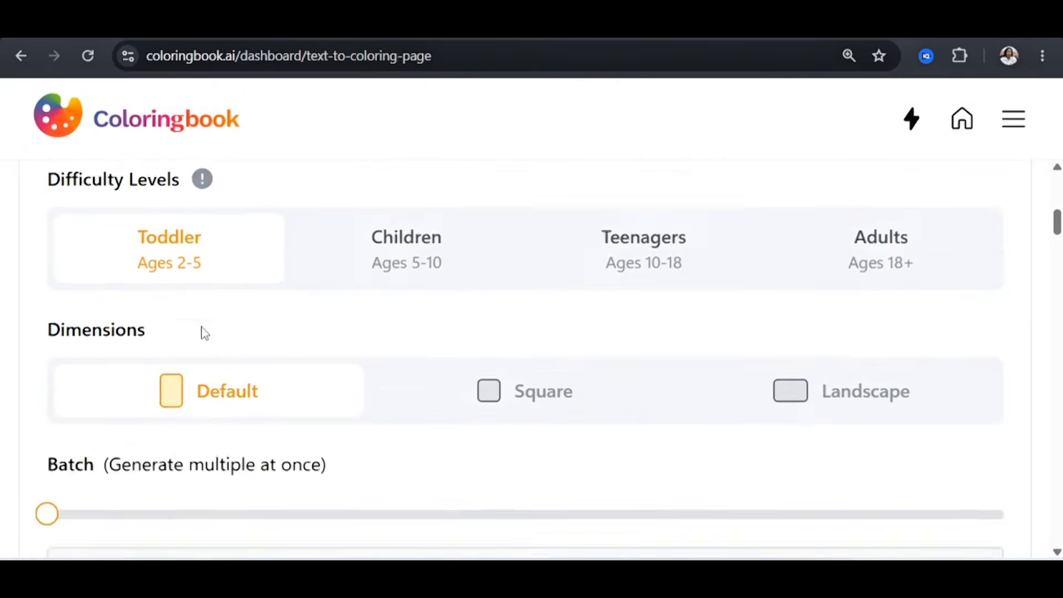
left_click(467, 418)
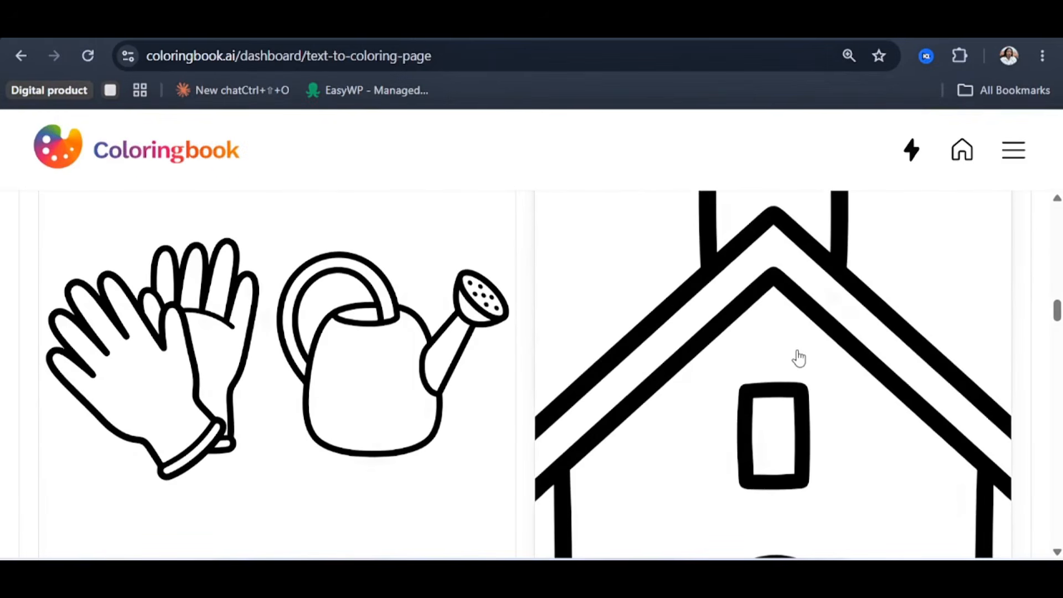
Review the generated coloring pages in the dashboard's results, comparing their line work, detail and framing
scroll(799, 359, "down", 10)
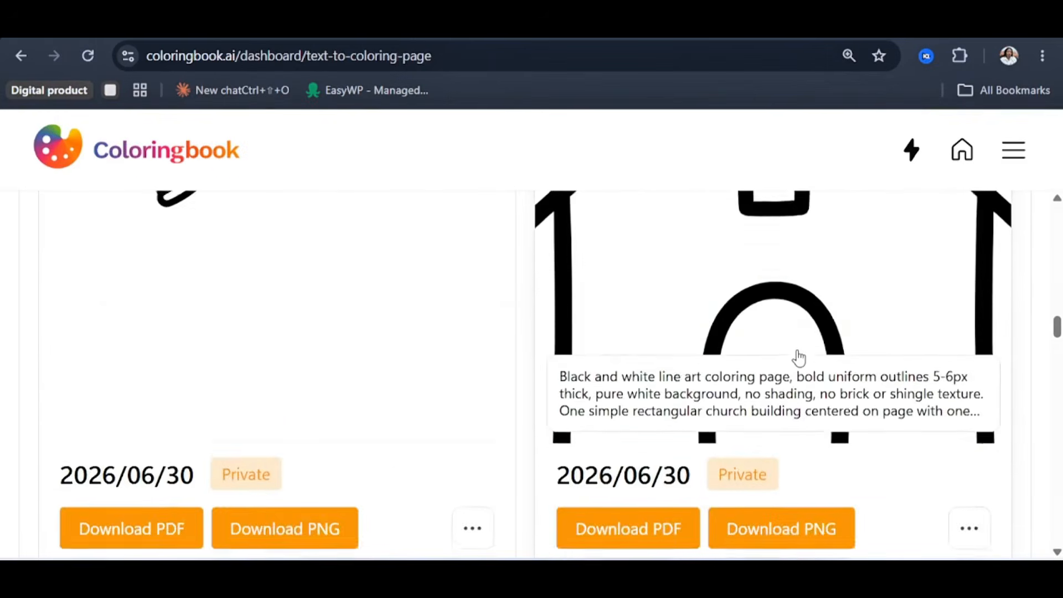
scroll(798, 358, "down", 10)
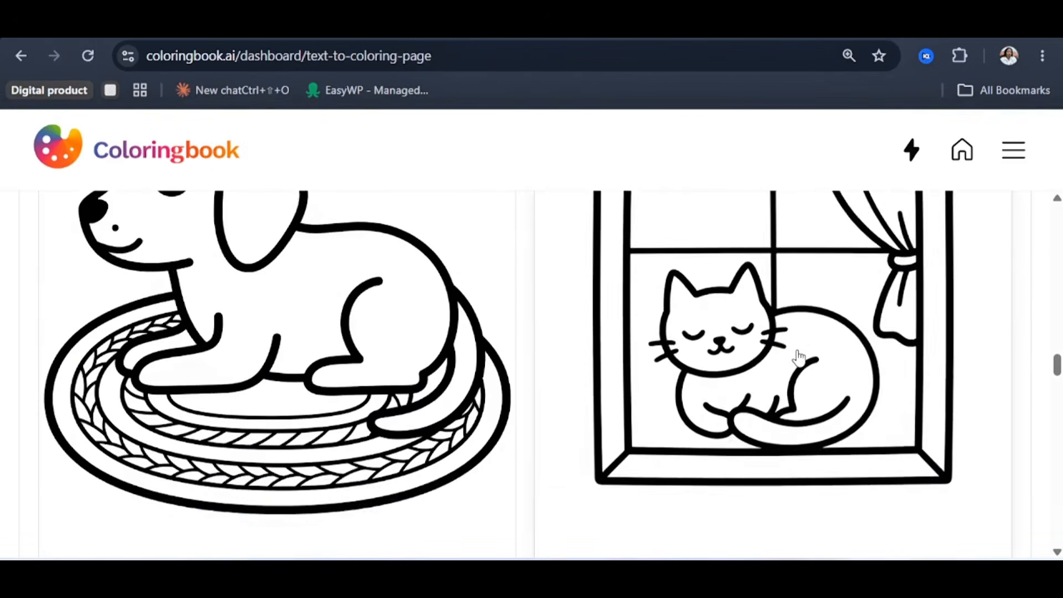
scroll(799, 359, "down", 1)
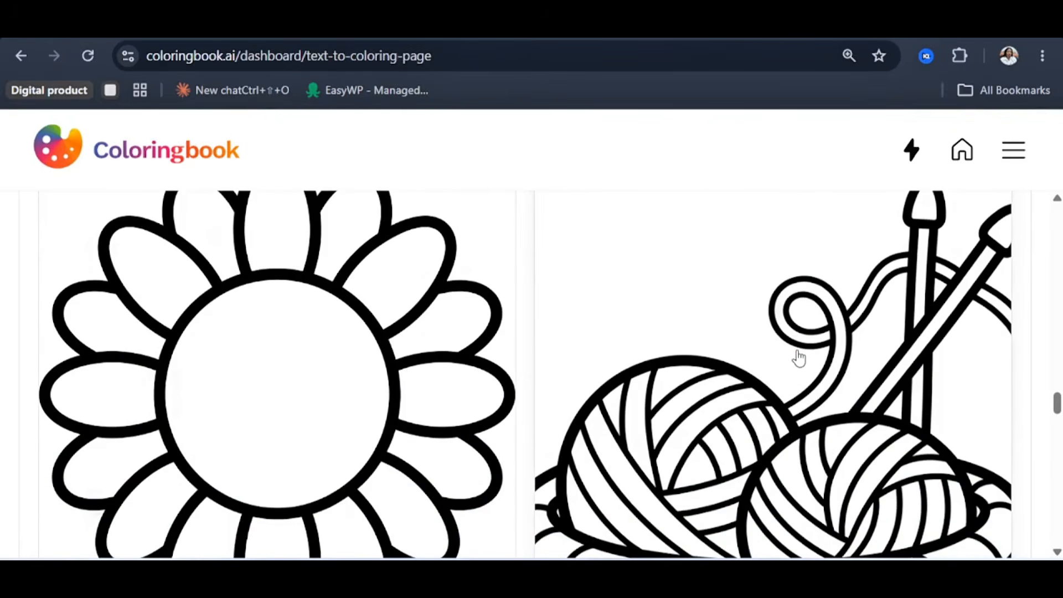
key("ctrl+minus")
scroll(909, 321, "down", 5)
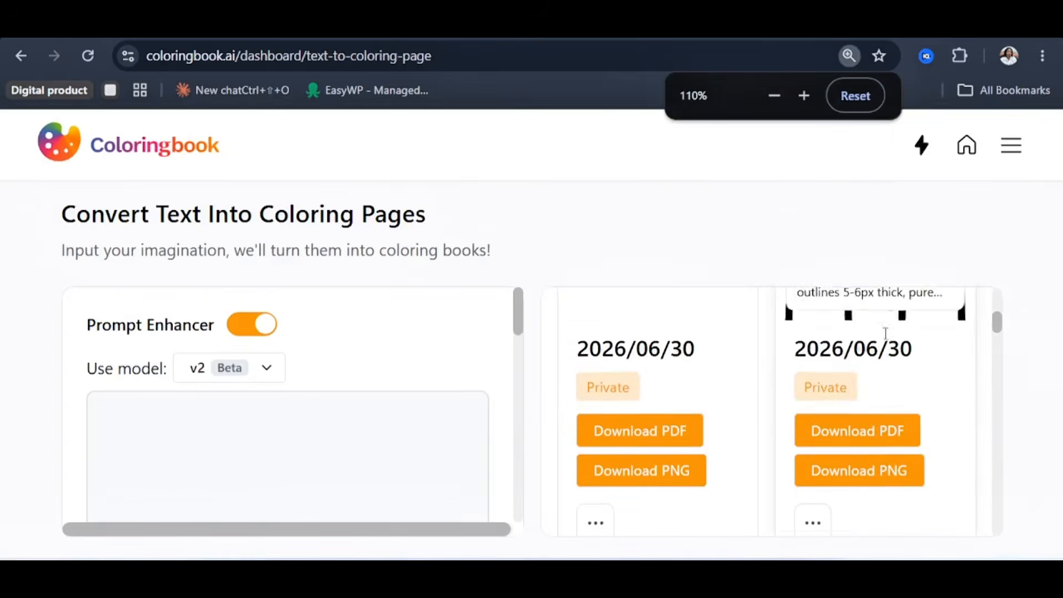
scroll(856, 361, "down", 5)
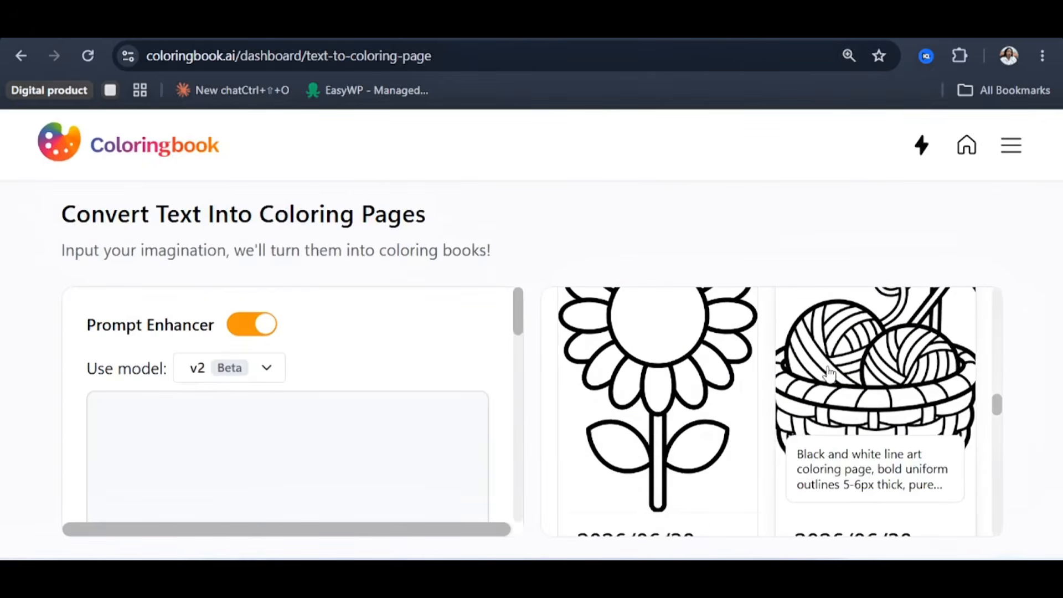
scroll(830, 373, "down", 10)
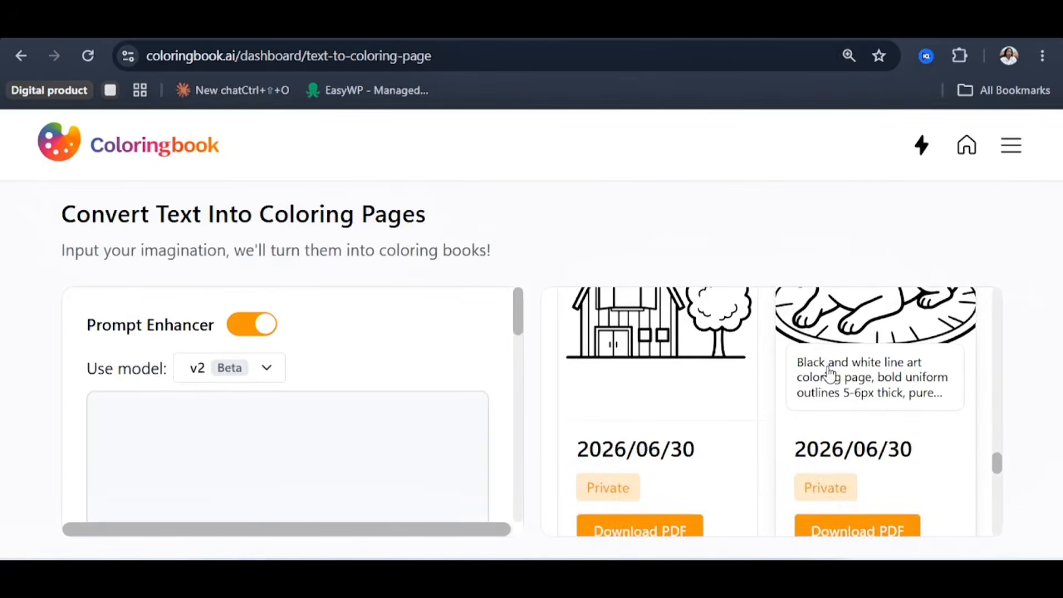
scroll(829, 373, "up", 2)
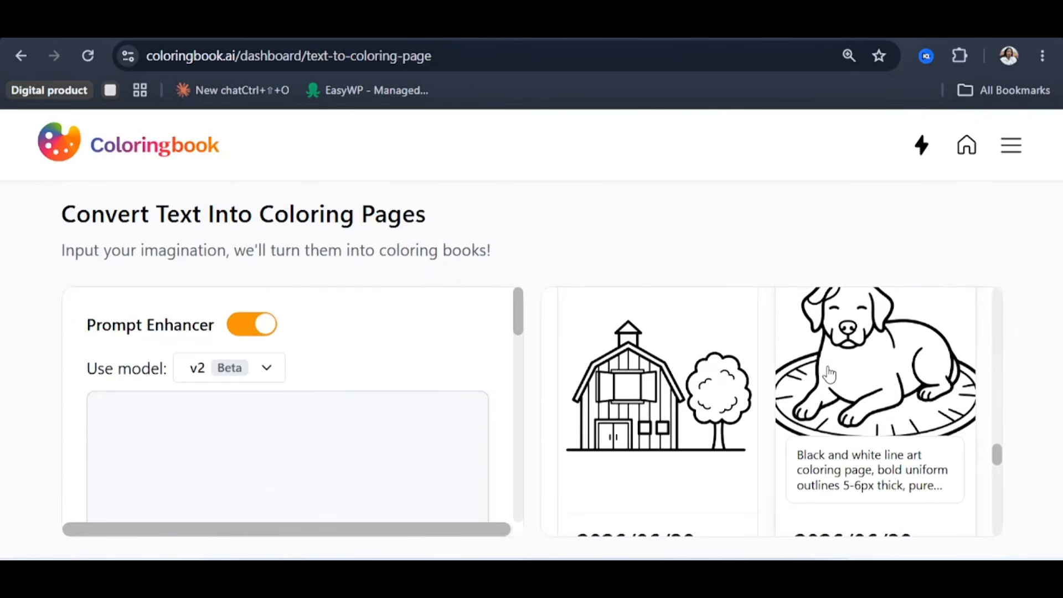
scroll(830, 373, "down", 10)
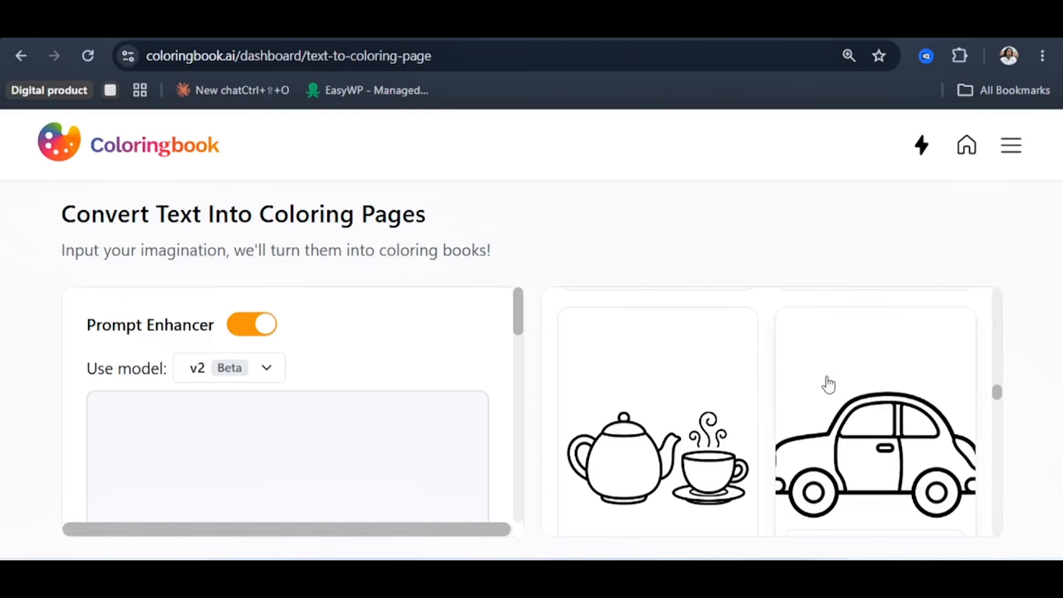
scroll(829, 384, "up", 2)
scroll(827, 377, "up", 1)
scroll(827, 377, "down", 5)
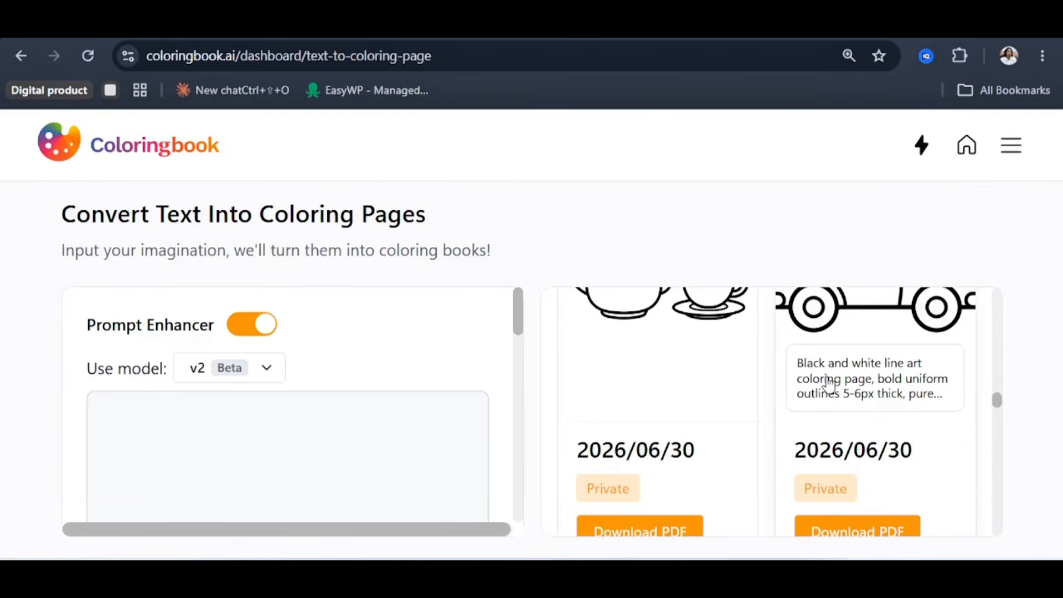
Switch to the Amazon KDP Help Center and open the Format Your Paperback topic
scroll(829, 384, "down", 5)
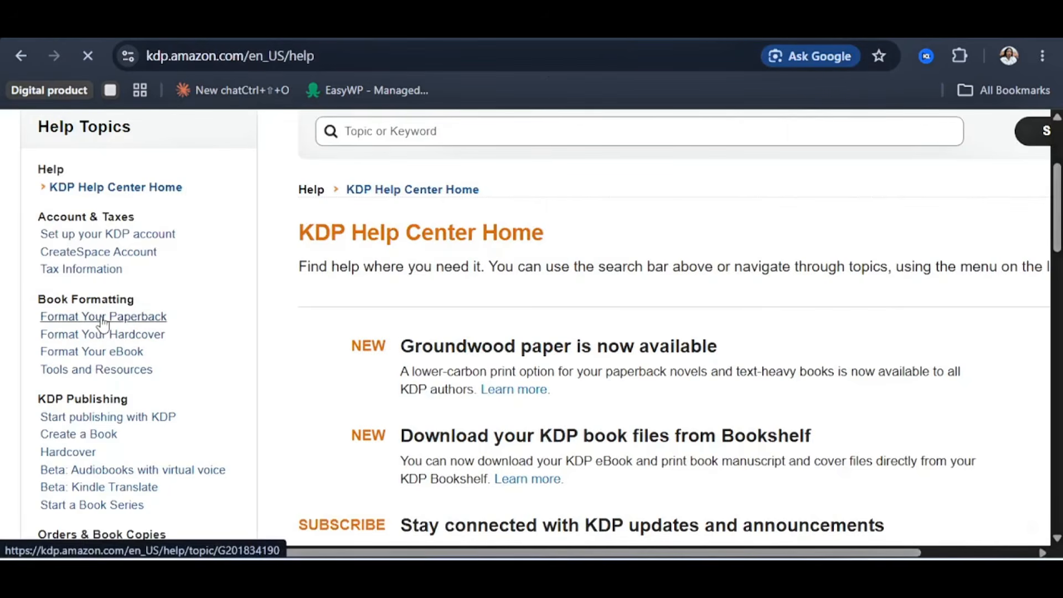
left_click(139, 318)
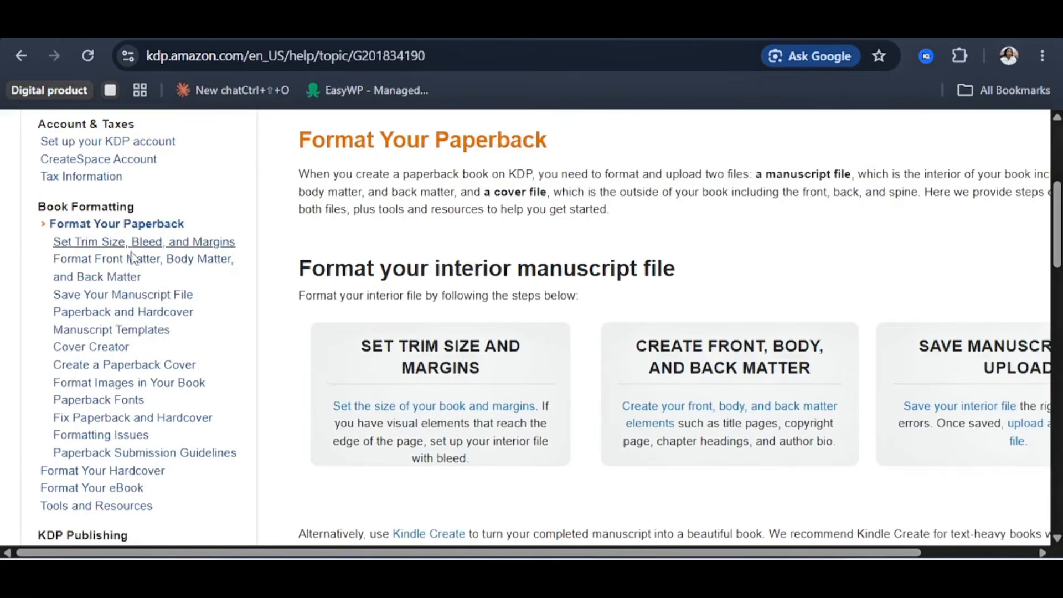
Open the help topic on trim size, bleed and margins and expand the kdp.amazon.com page size examples with and without bleed
left_click(160, 247)
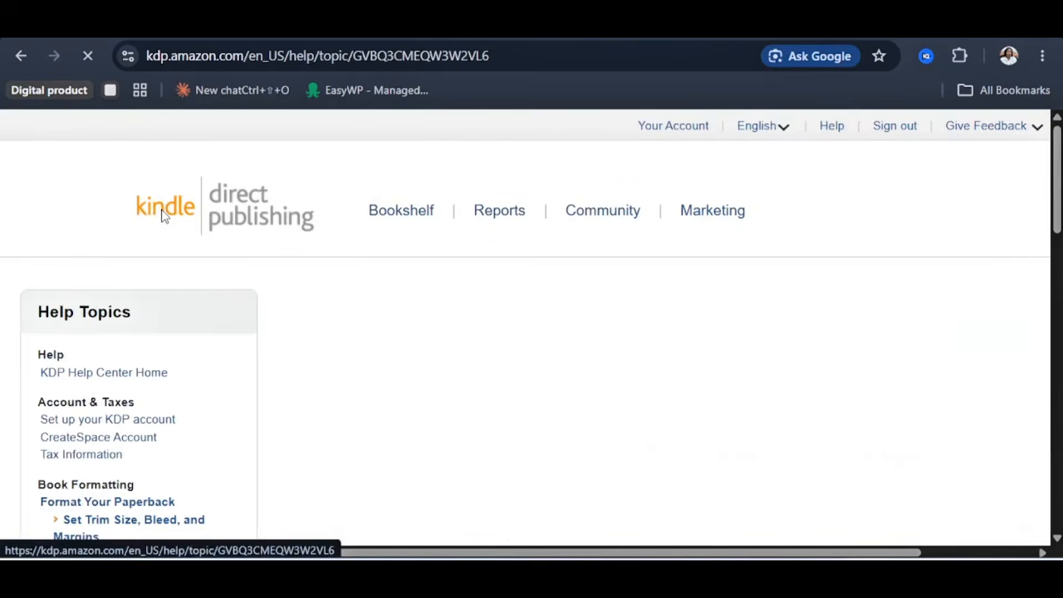
scroll(516, 277, "down", 8)
scroll(499, 332, "down", 10)
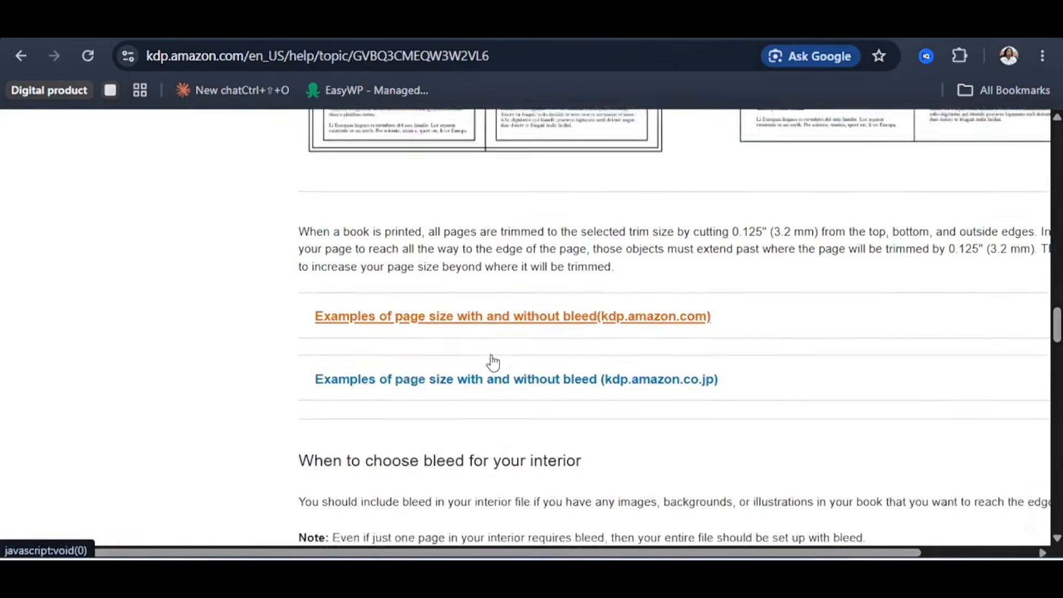
left_click(493, 288)
scroll(495, 304, "down", 10)
scroll(497, 304, "up", 3)
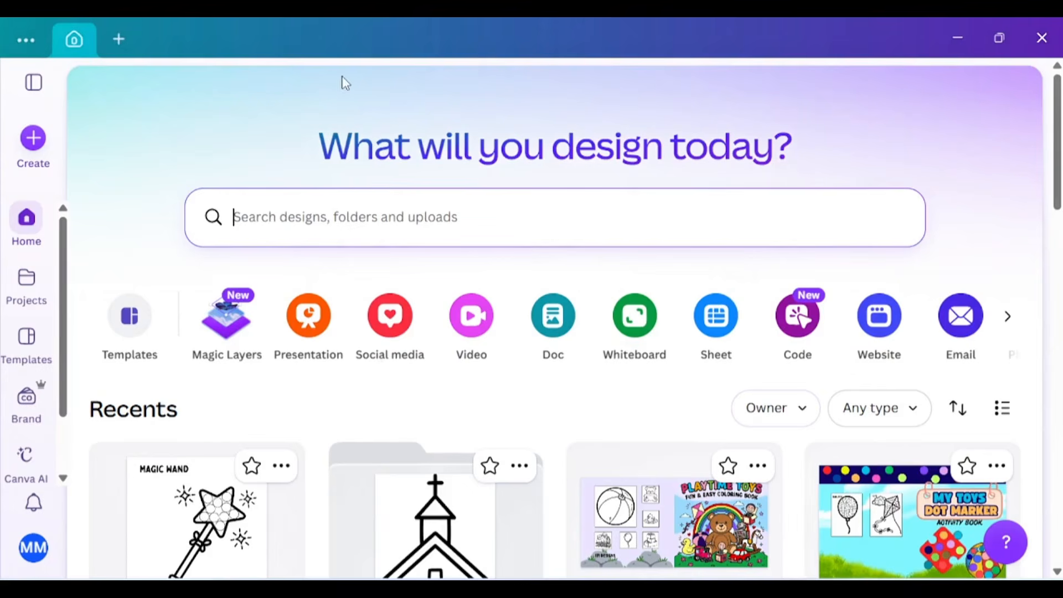
Switch to Canva and create a new custom-size design 8.625 in wide and 8.75 in high
left_click(117, 39)
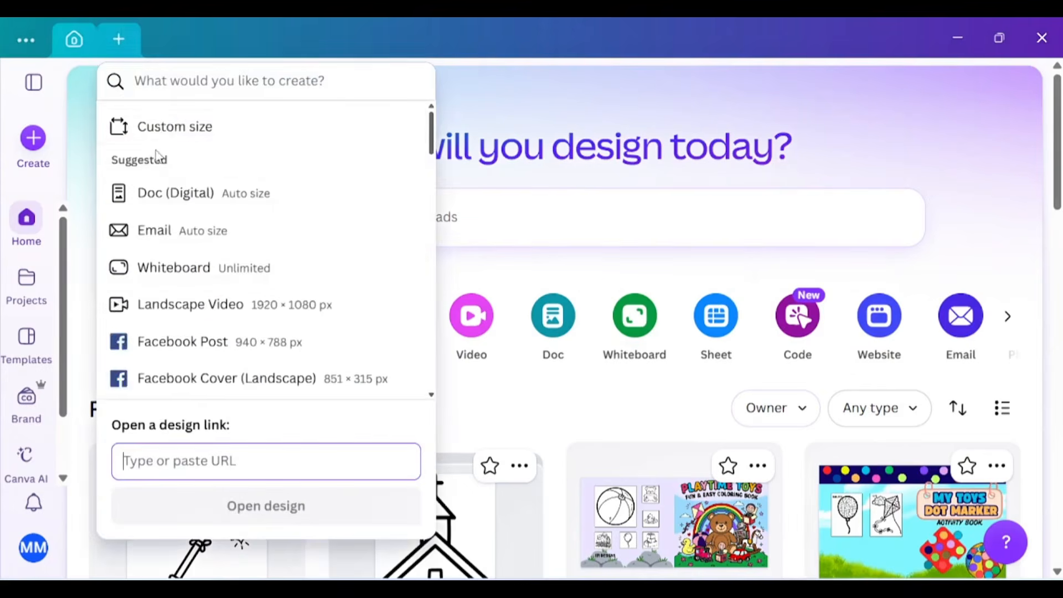
left_click(166, 126)
left_click(317, 165)
left_click(364, 259)
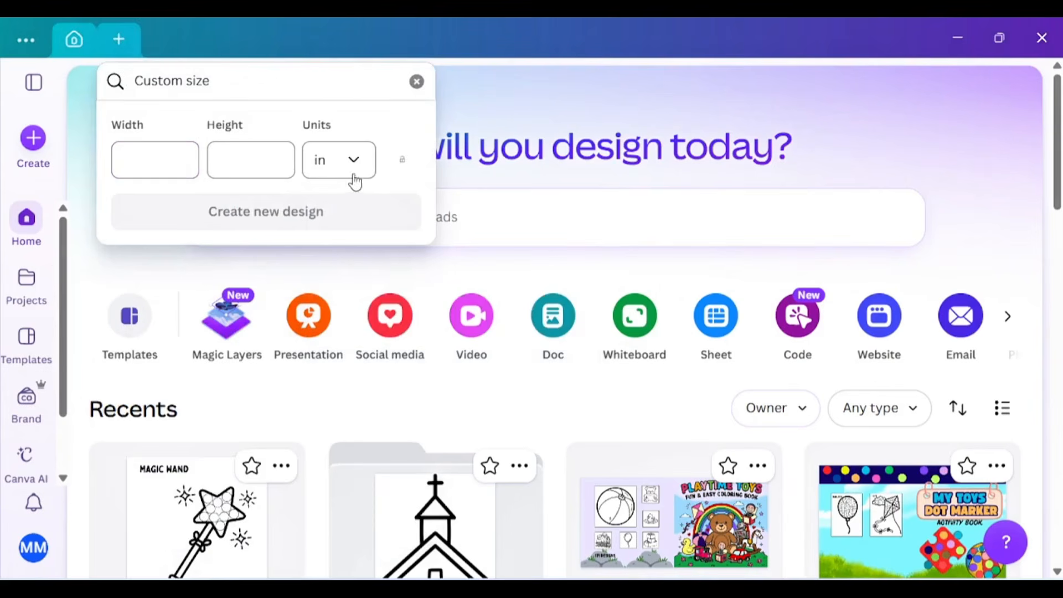
type("8.625")
left_click(225, 157)
type("8.75")
left_click(244, 216)
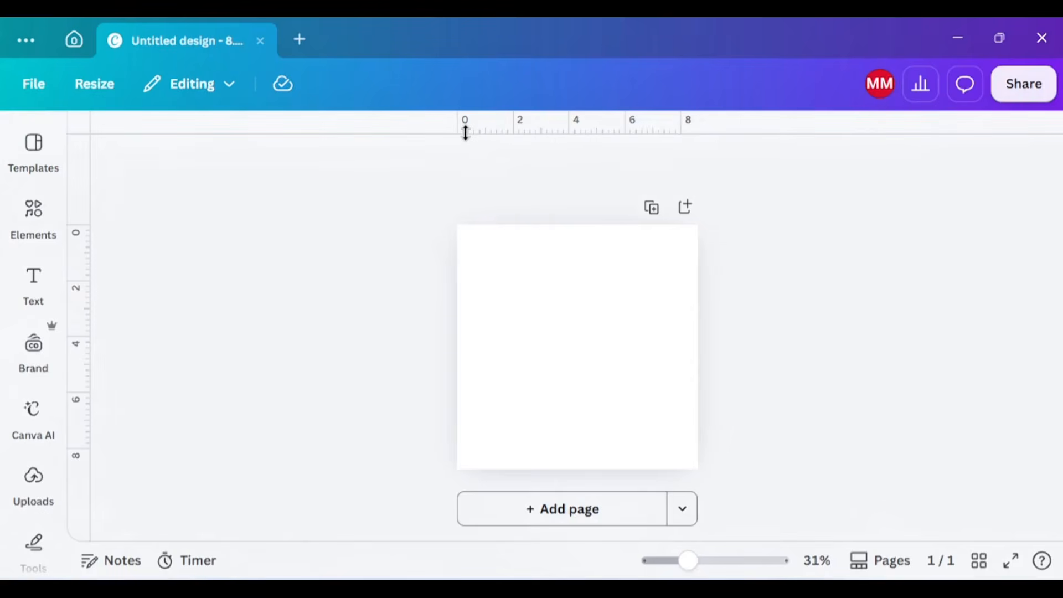
Check the design's settings to make sure rulers and guides are shown
left_click(22, 87)
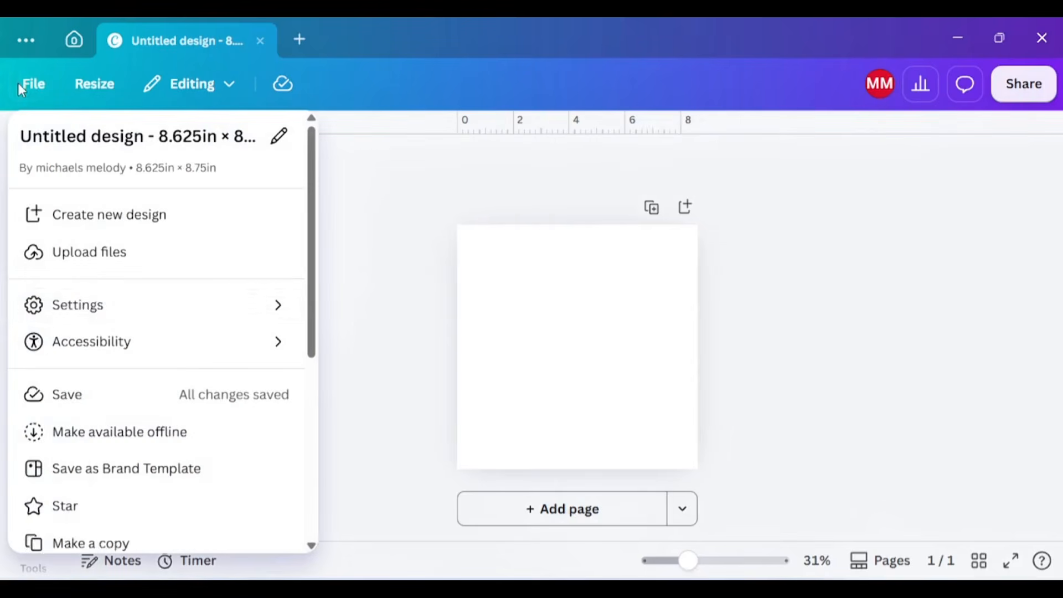
left_click(95, 306)
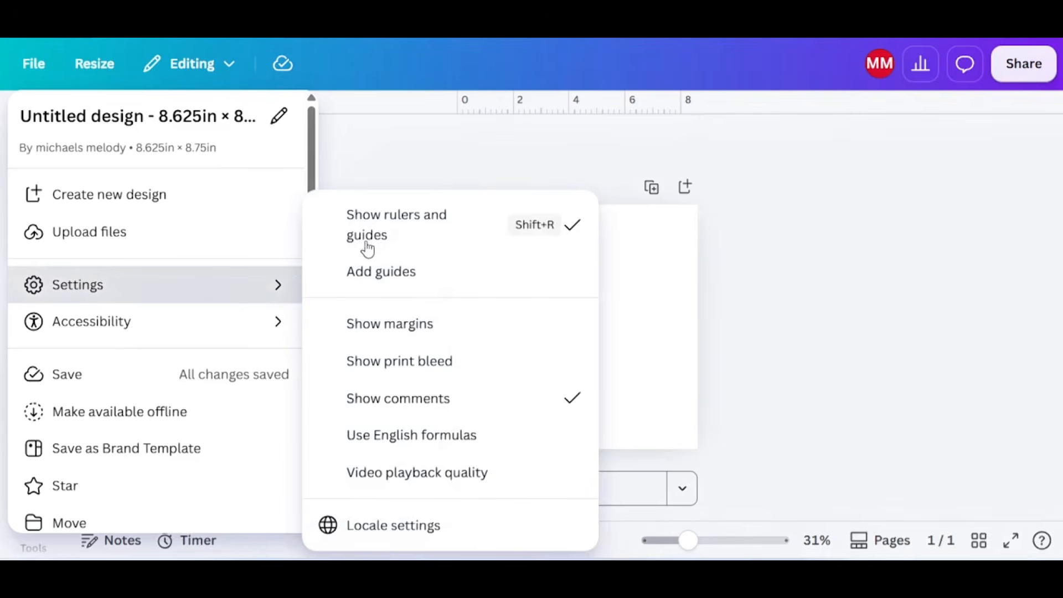
left_click(516, 225)
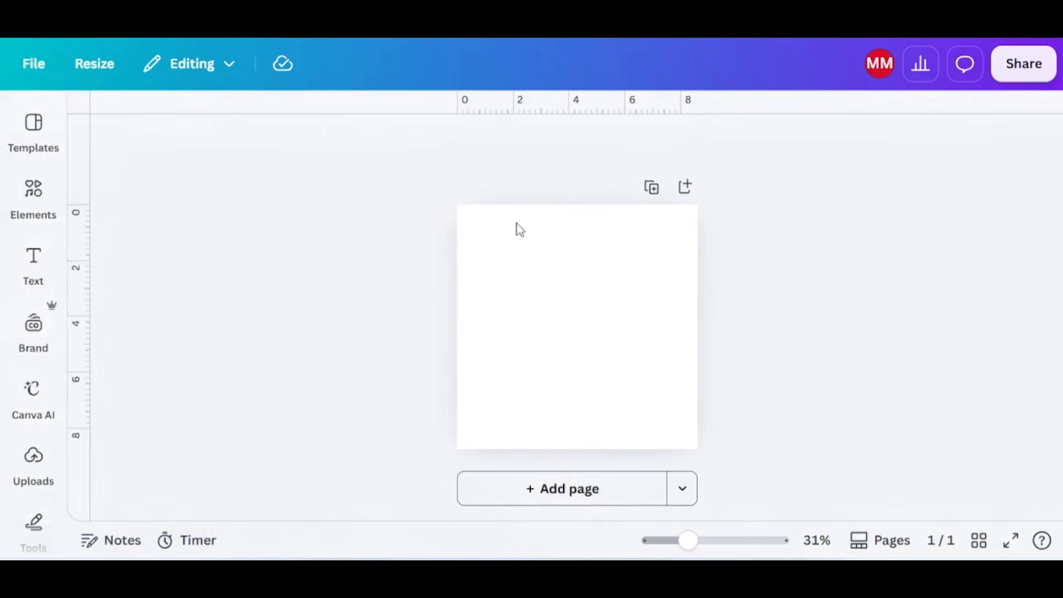
Return to the KDP help page and look up the minimum margin sizes by page count, including the inside margin for 24 to 150 pages
scroll(516, 225, "up", 5)
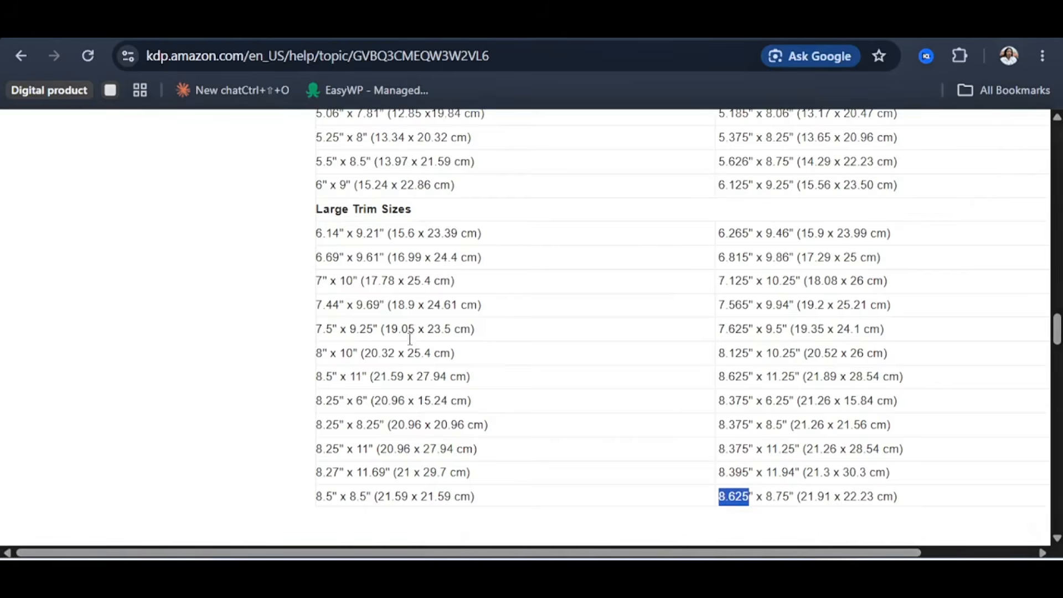
scroll(492, 256, "down", 15)
scroll(490, 254, "down", 5)
scroll(491, 253, "up", 5)
scroll(332, 279, "up", 2)
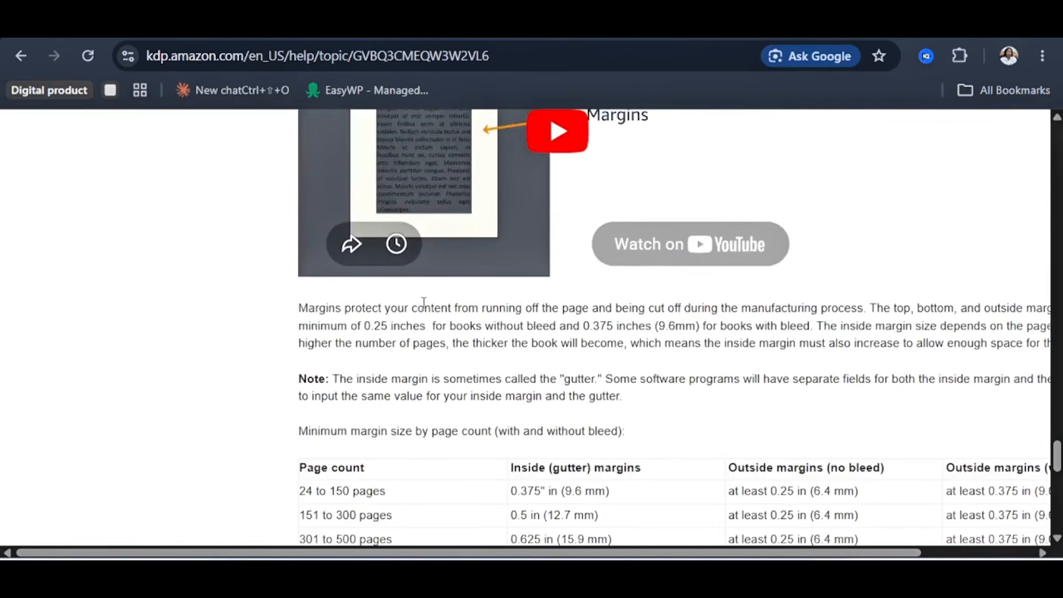
scroll(309, 467, "down", 2)
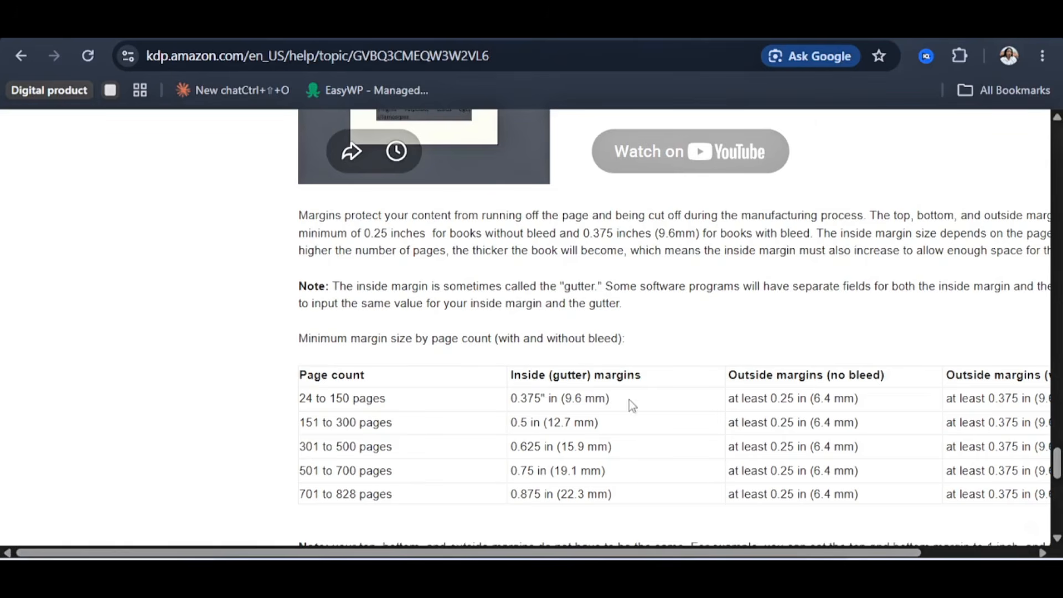
scroll(637, 553, "right", 1)
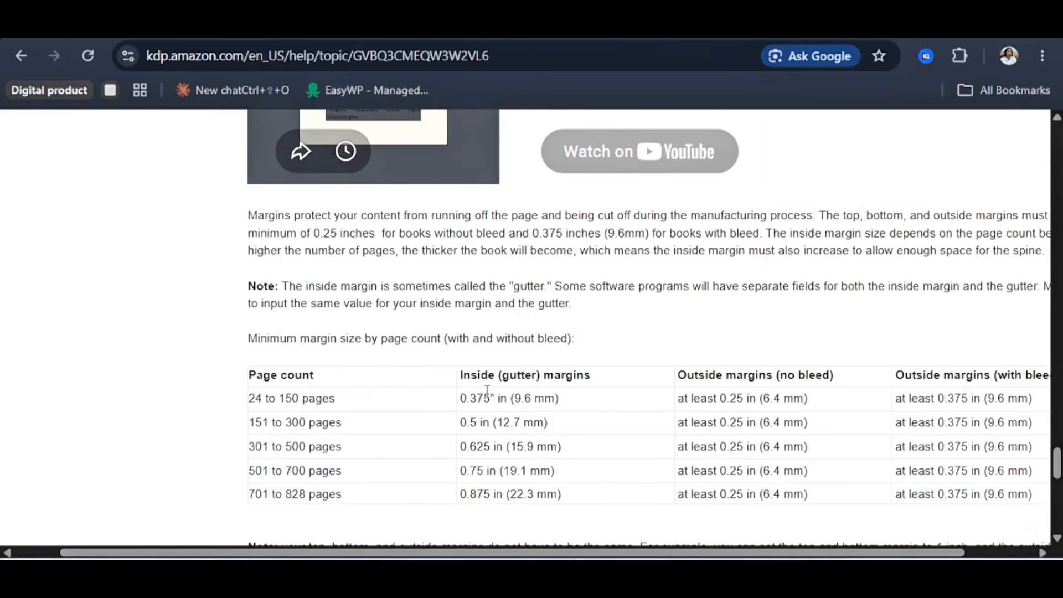
left_click_drag(490, 398, 445, 408)
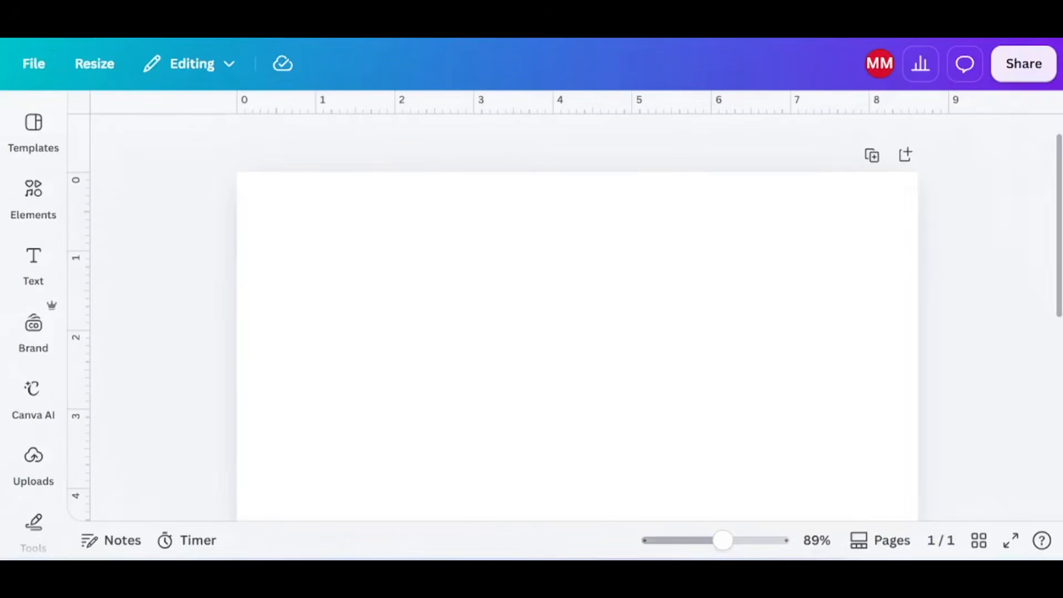
Add a square shape to the Canva page and place it in the page's upper-left corner
left_click(33, 265)
left_click(33, 197)
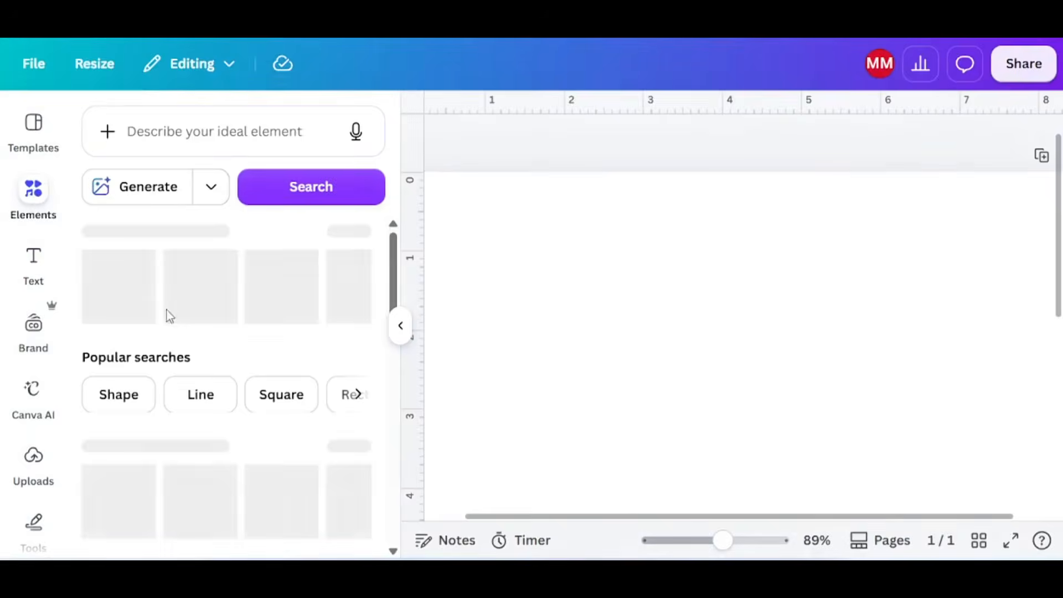
scroll(166, 332, "down", 1)
scroll(158, 390, "down", 1)
left_click(119, 426)
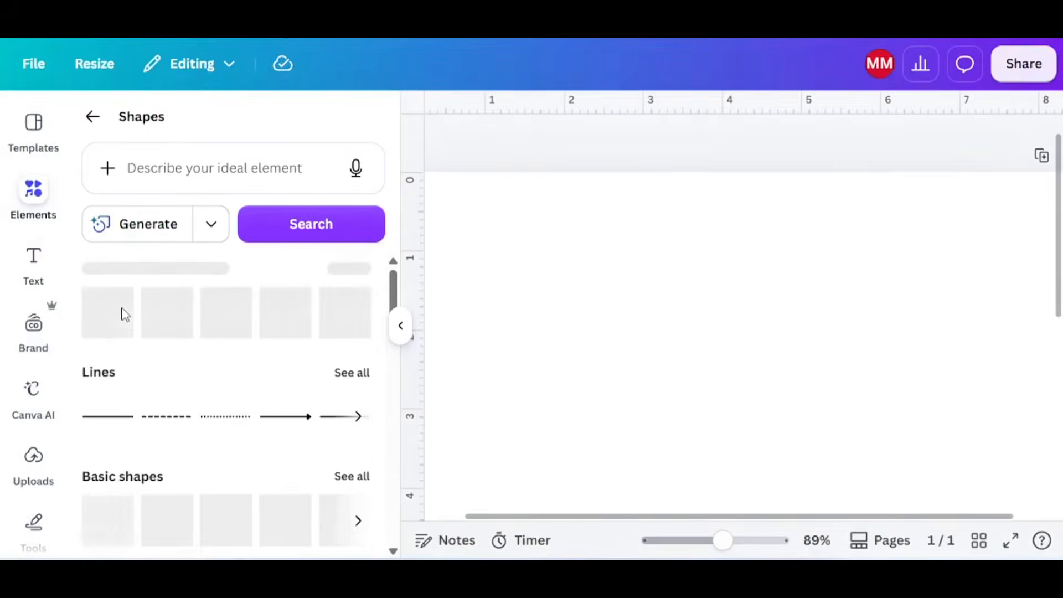
left_click(108, 324)
left_click(401, 325)
left_click_drag(641, 460, 380, 209)
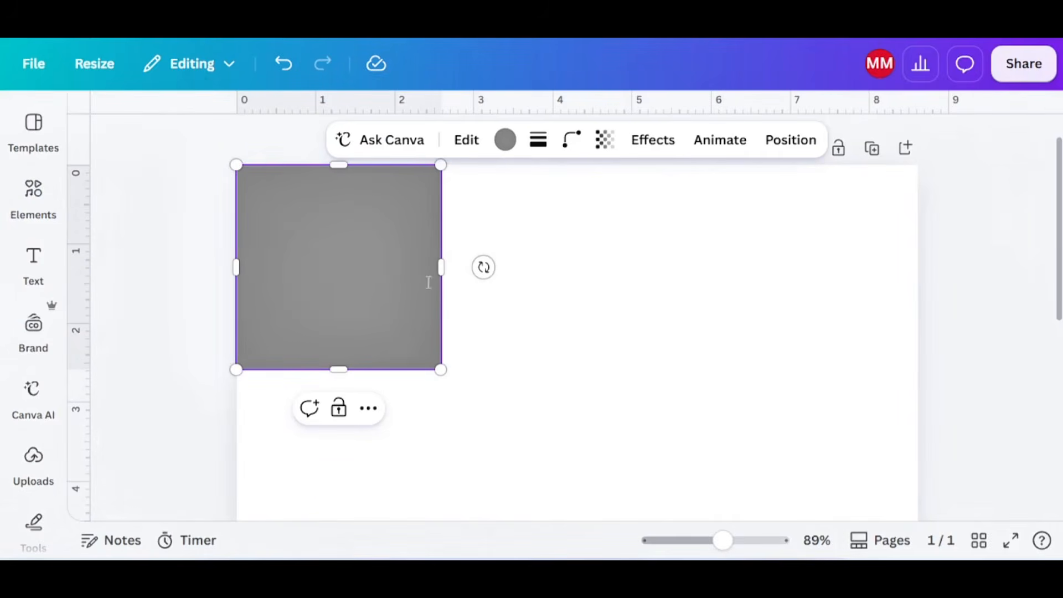
Set the square's width and height to 0.375 in each
left_click(791, 140)
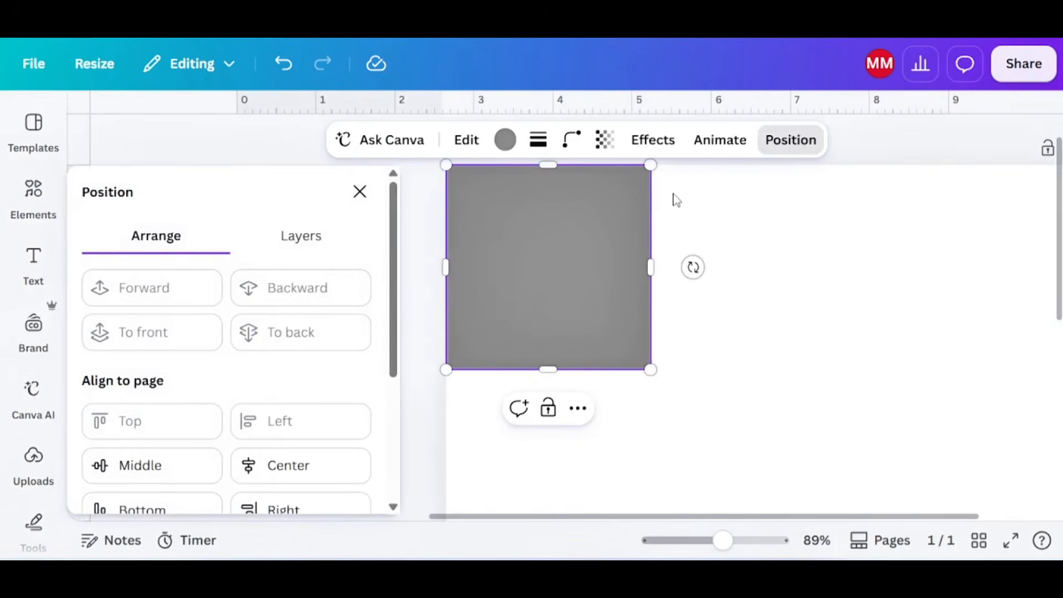
scroll(299, 380, "down", 4)
left_click(156, 427)
type("0.375")
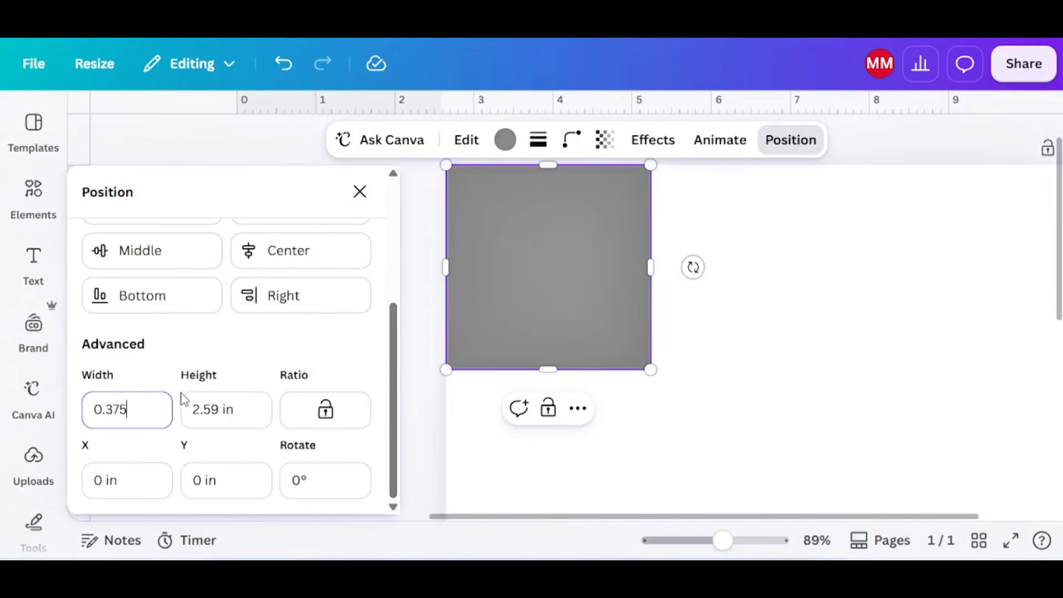
left_click(232, 410)
type("0.375")
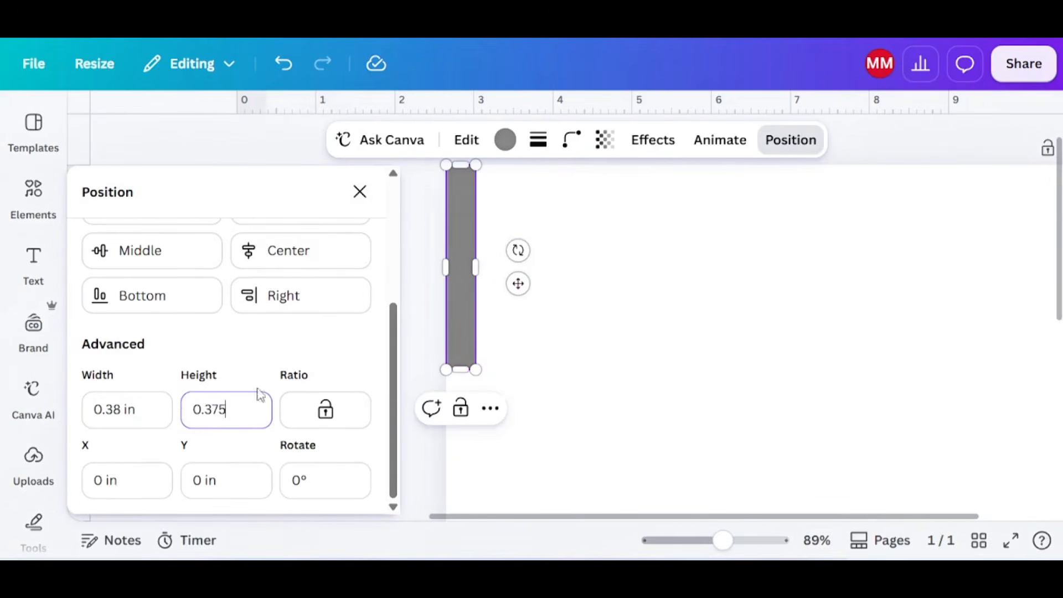
left_click(412, 309)
Add a horizontal and a vertical guide along the corner square's inner edges to mark the upper and left margins
scroll(278, 289, "up", 3)
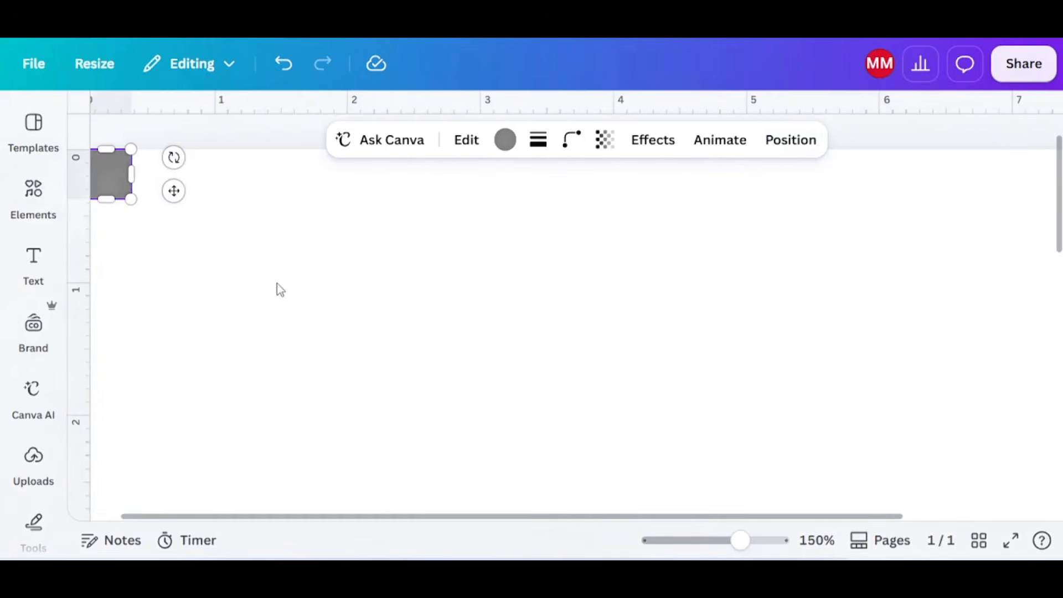
left_click_drag(235, 107, 230, 201)
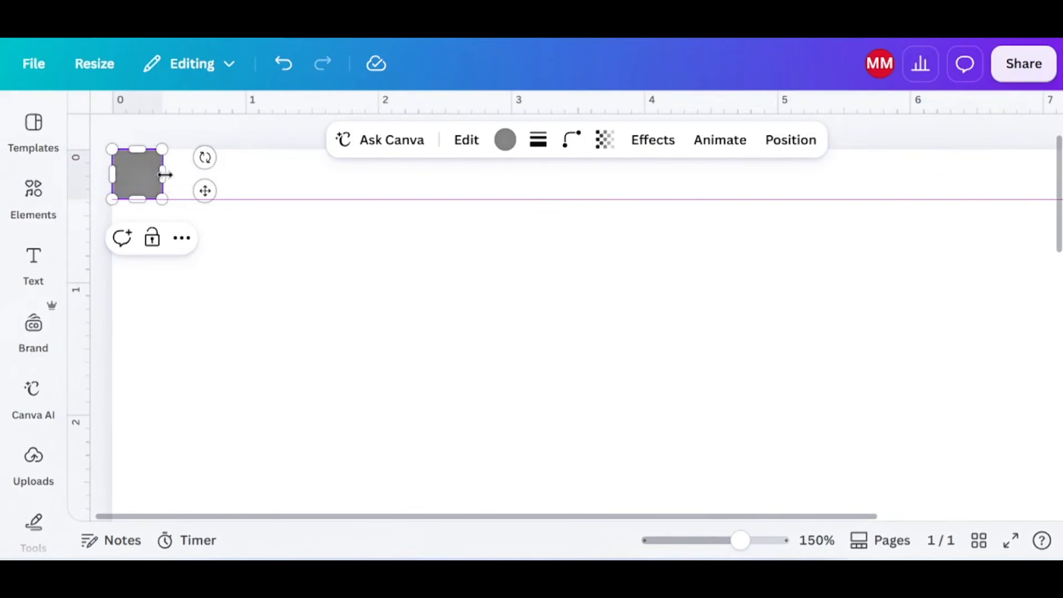
left_click_drag(77, 124, 163, 126)
Paste a copy of the square into the page's lower-right corner and add guides along its inner edges for the remaining margins
scroll(520, 265, "down", 10)
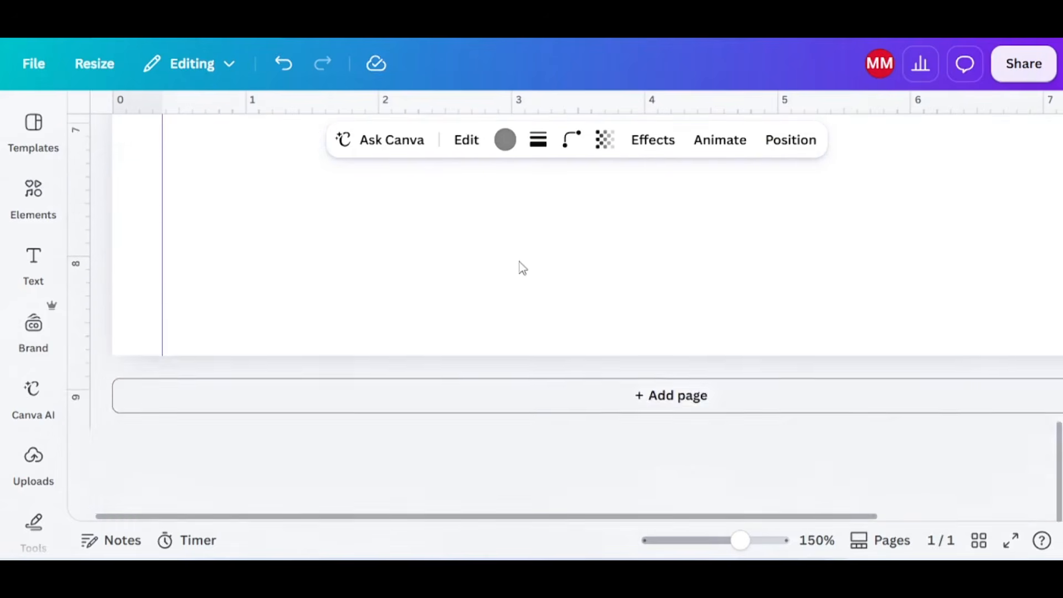
scroll(477, 474, "up", 2)
left_click_drag(526, 518, 731, 515)
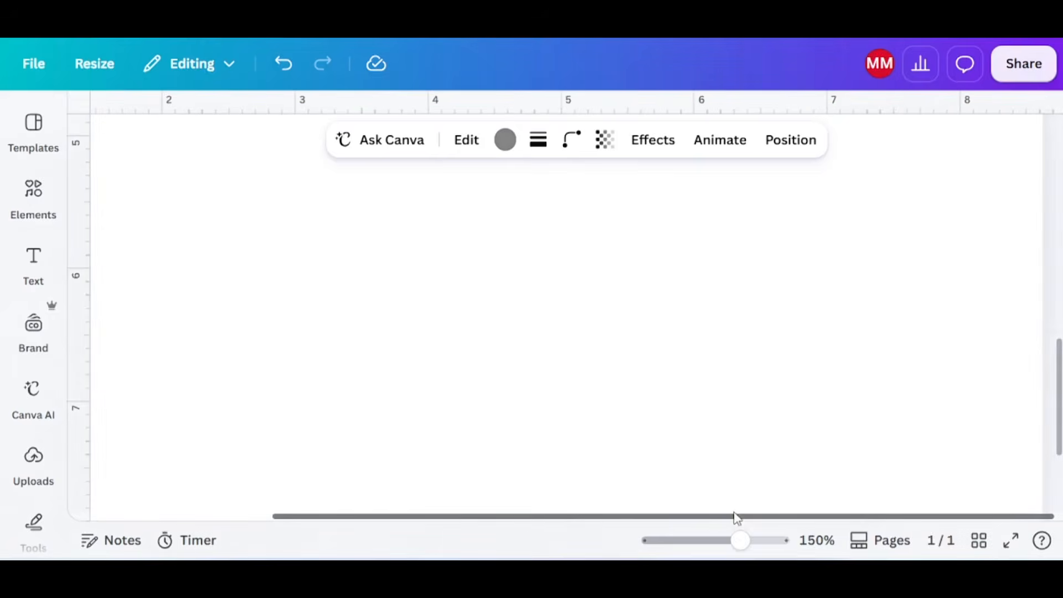
scroll(847, 444, "down", 5)
key("ctrl+v")
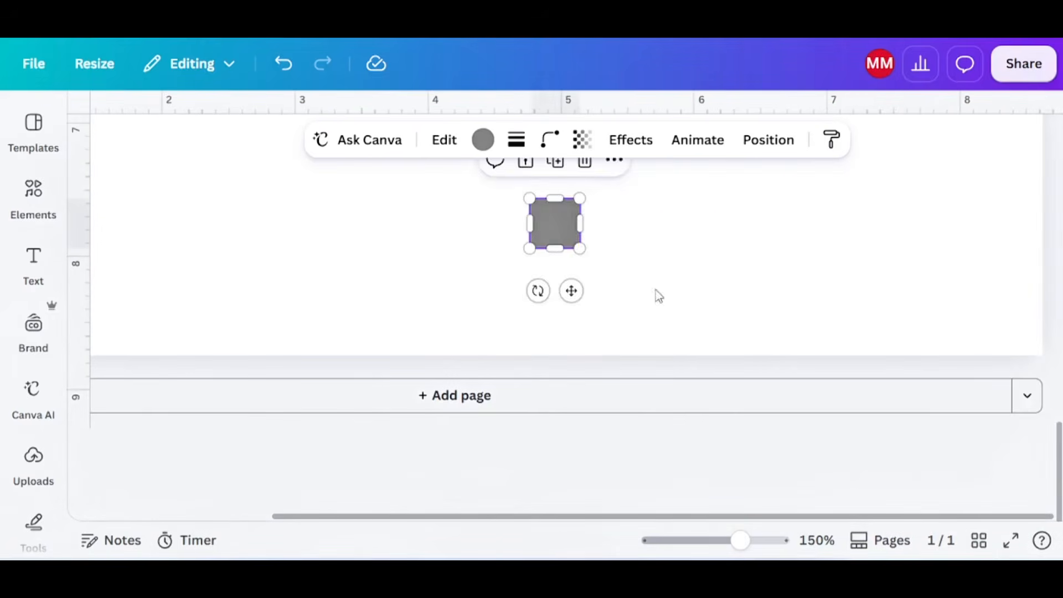
left_click_drag(554, 231, 1010, 333)
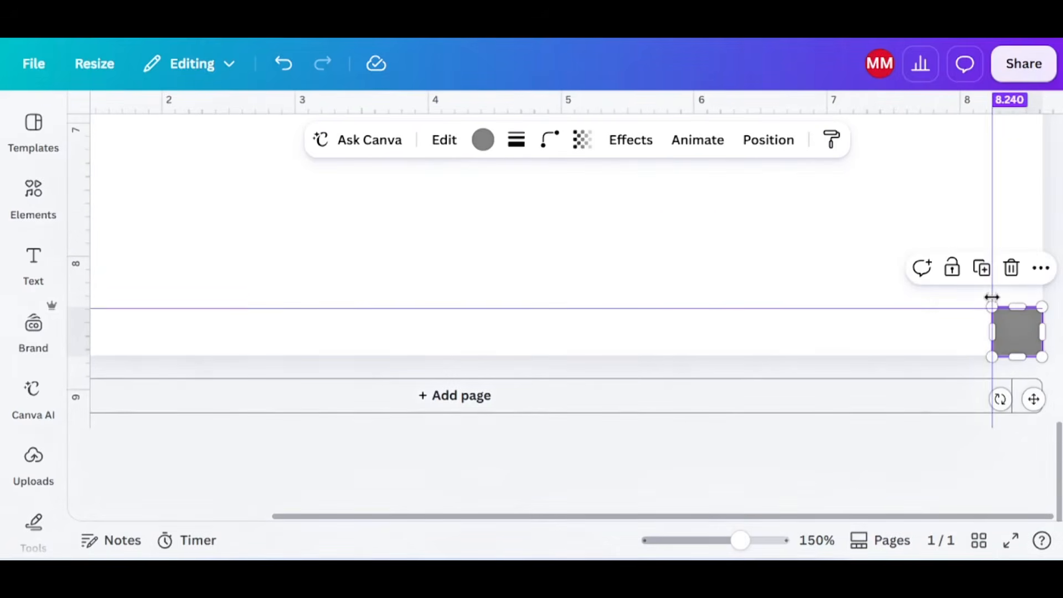
left_click(750, 307)
Delete the measuring square from the page's upper-left corner, leaving the margin guides in place
scroll(387, 249, "up", 15)
left_click(34, 200)
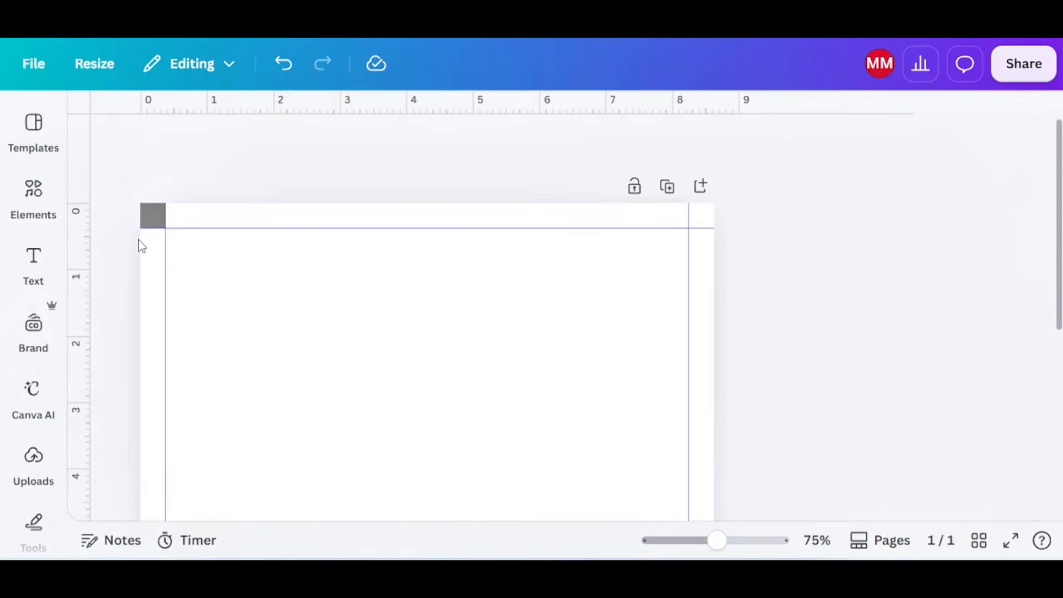
left_click(155, 219)
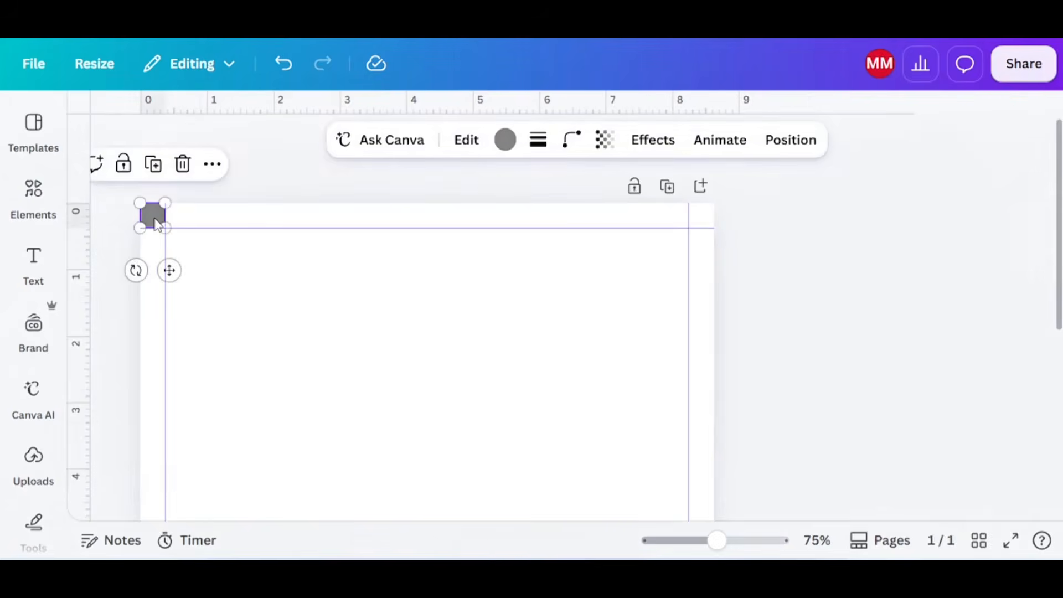
key("Delete")
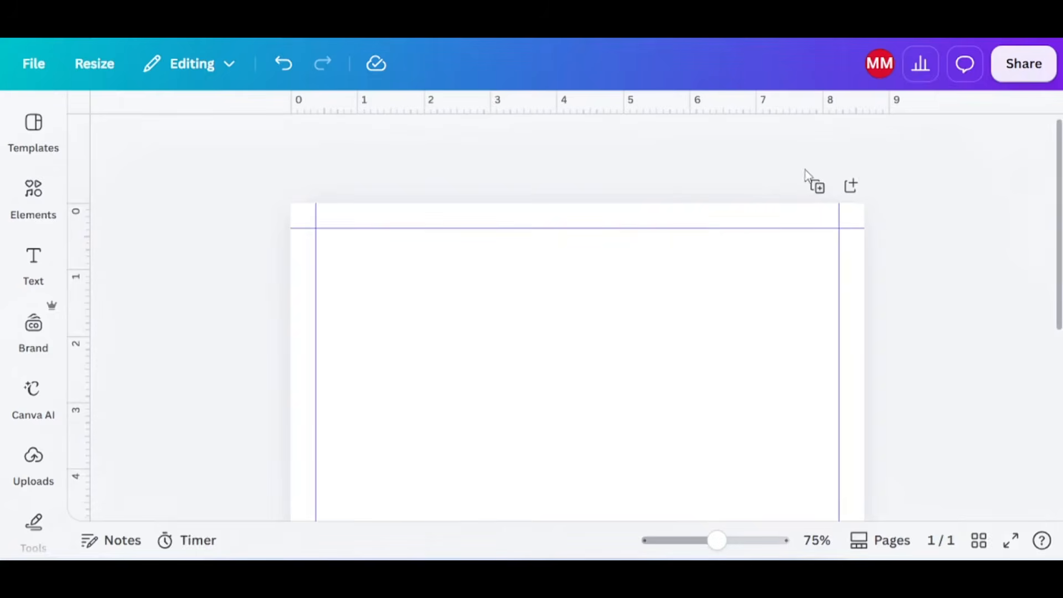
Duplicate the blank page with its margin guides repeatedly to build the 24-page interior
left_click(818, 186)
left_click(785, 187)
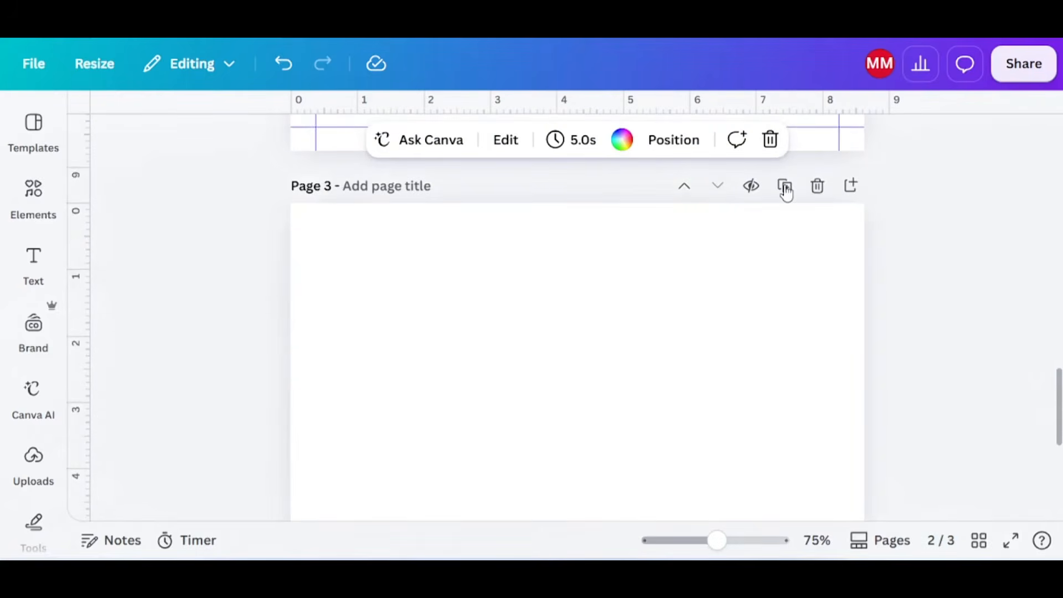
left_click(786, 187)
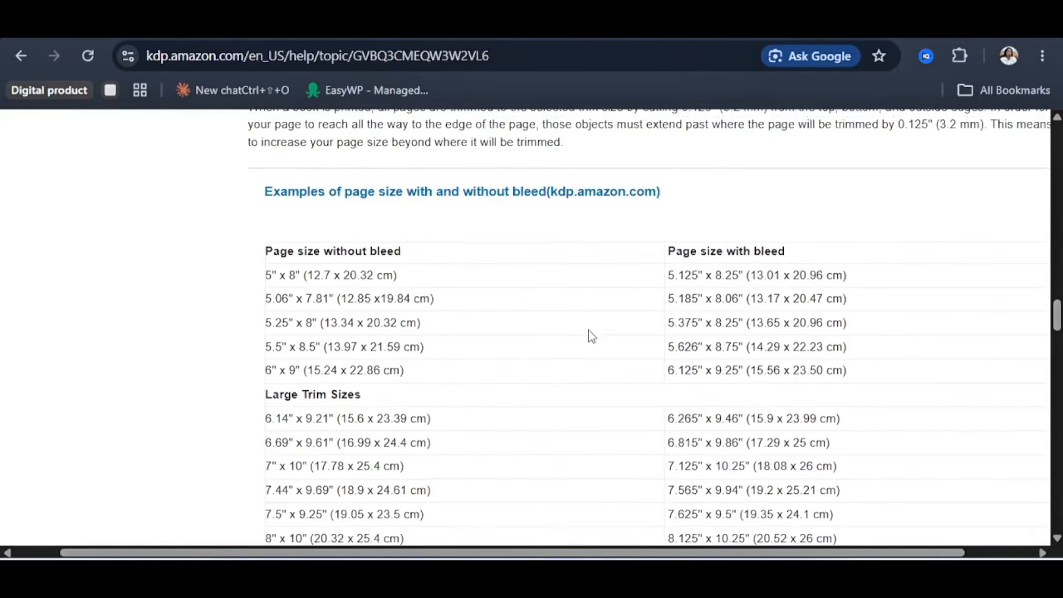
Check KDP's page-size-with-bleed table, switch to Canva, and resize all 24 pages of the design to a custom size
scroll(588, 334, "down", 8)
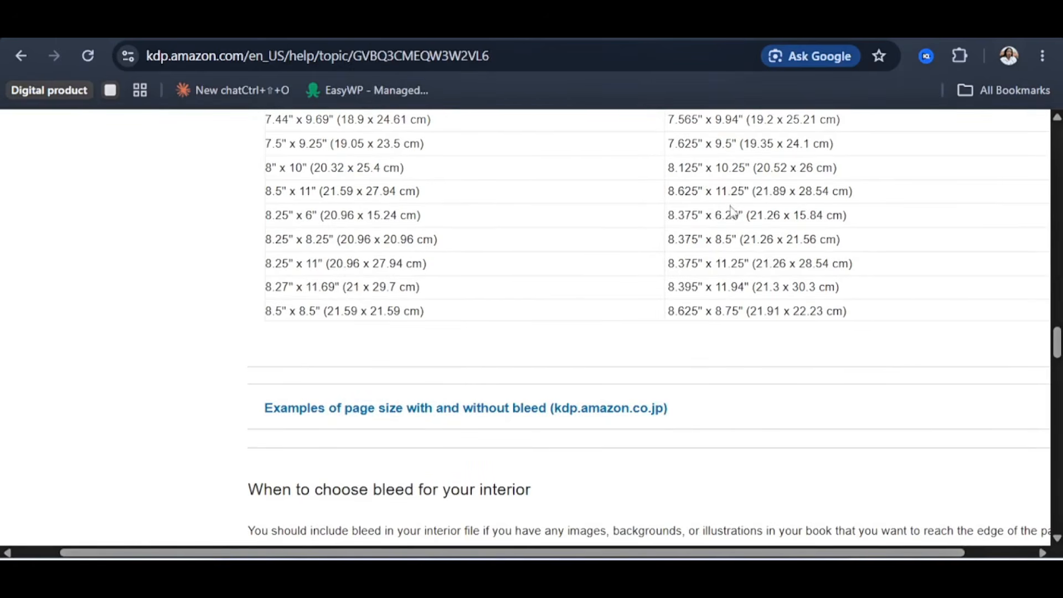
left_click(365, 571)
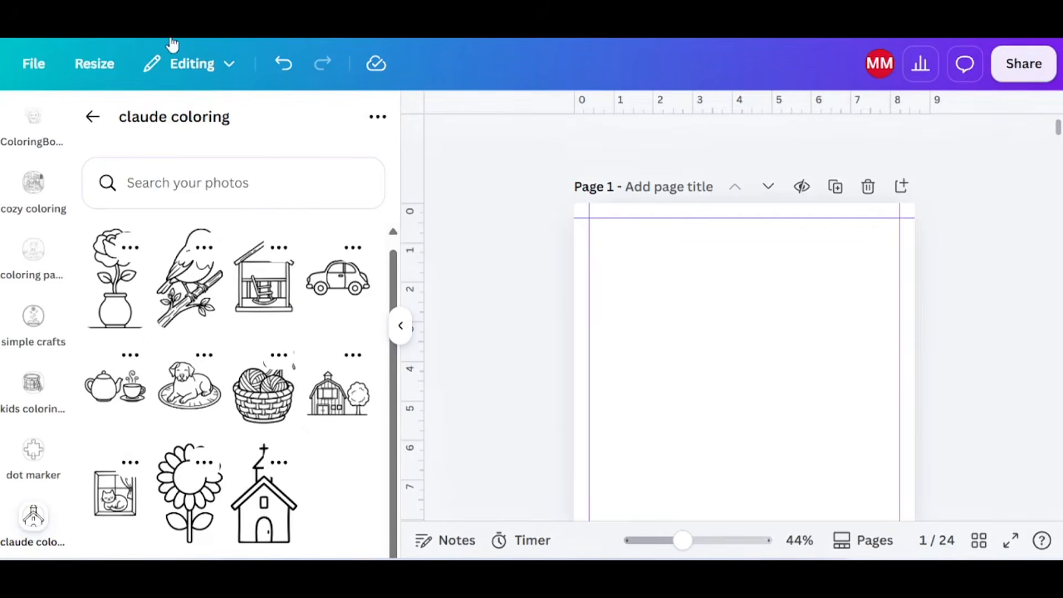
left_click(86, 65)
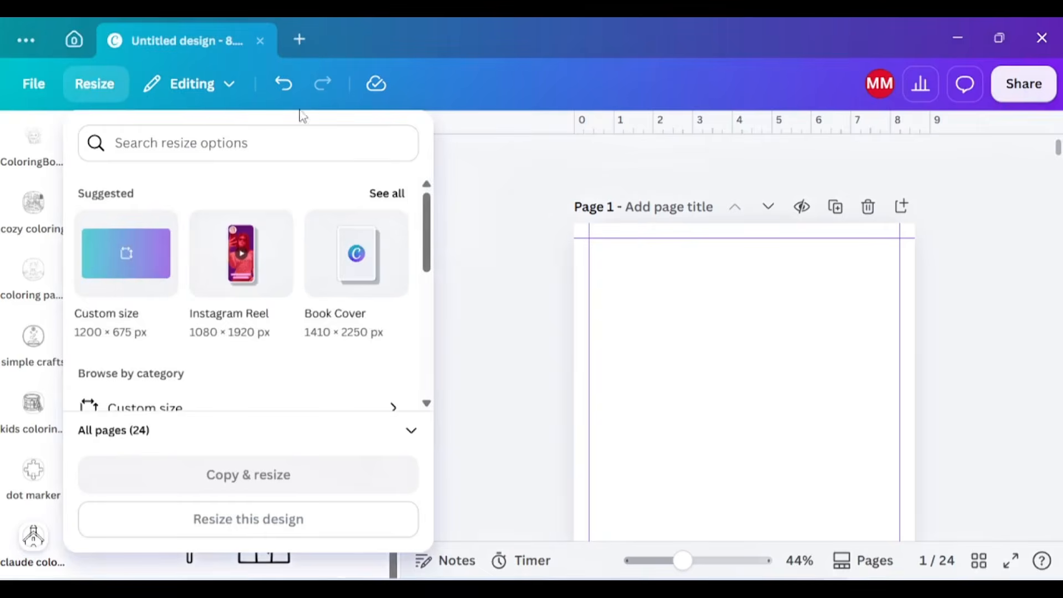
scroll(278, 369, "down", 3)
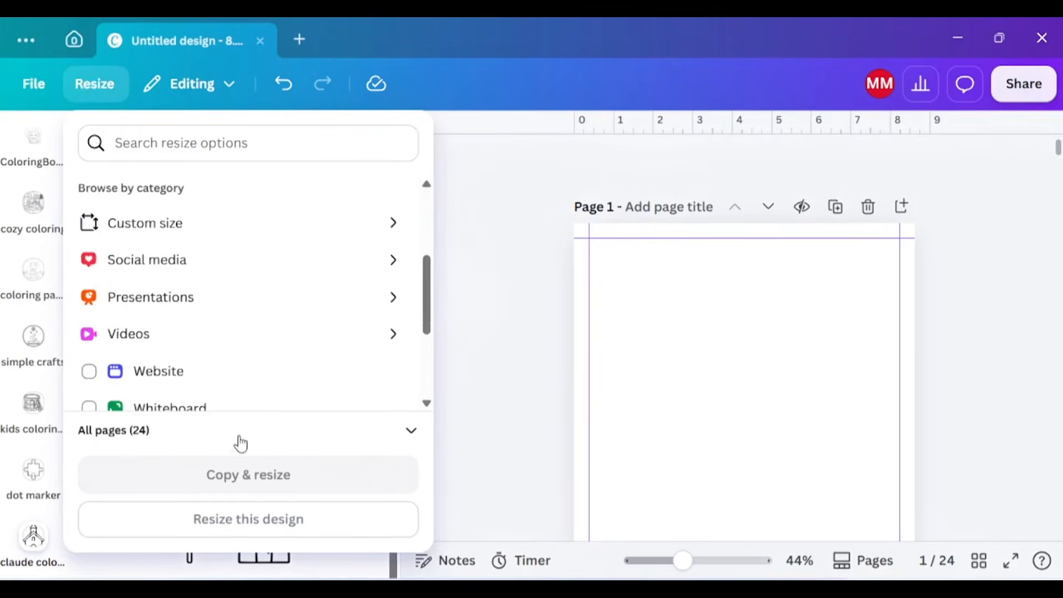
left_click(173, 224)
left_click(216, 258)
key("BackSpace")
type("11")
scroll(258, 423, "down", 5)
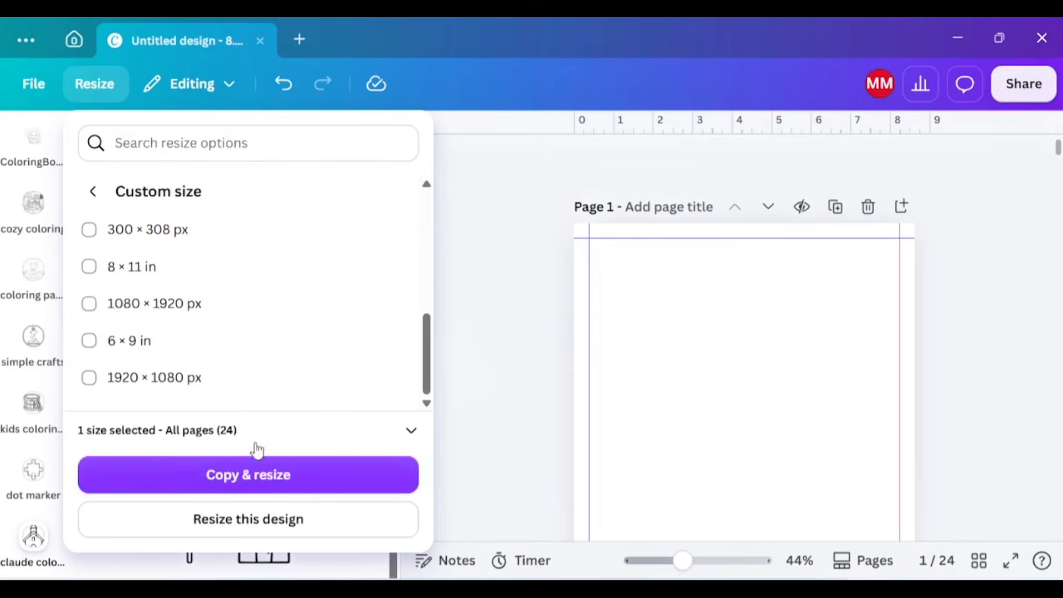
left_click(239, 529)
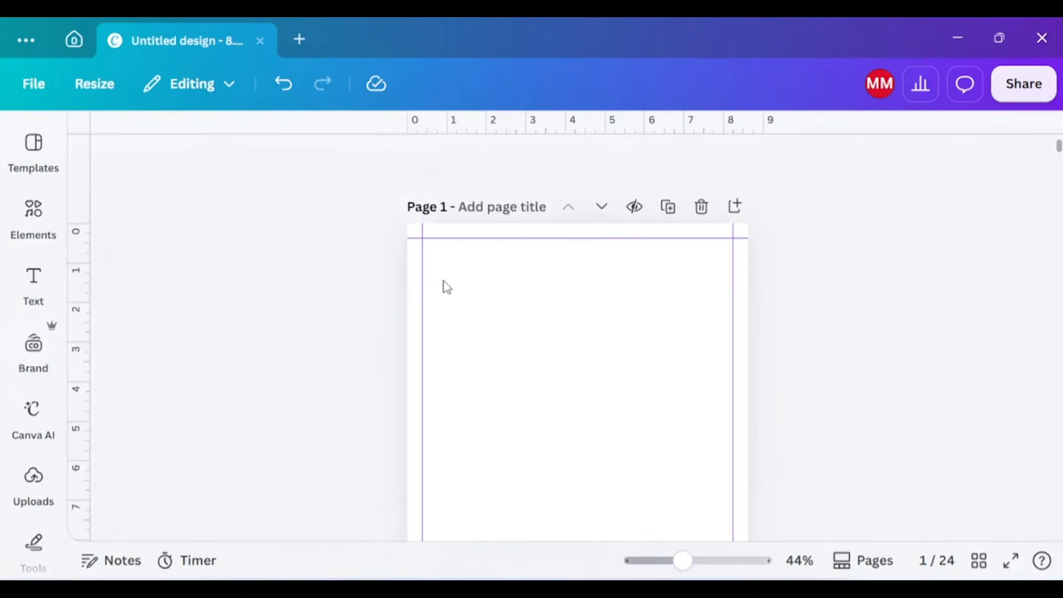
Open the claude coloring folder from the saved projects
scroll(565, 332, "down", 15)
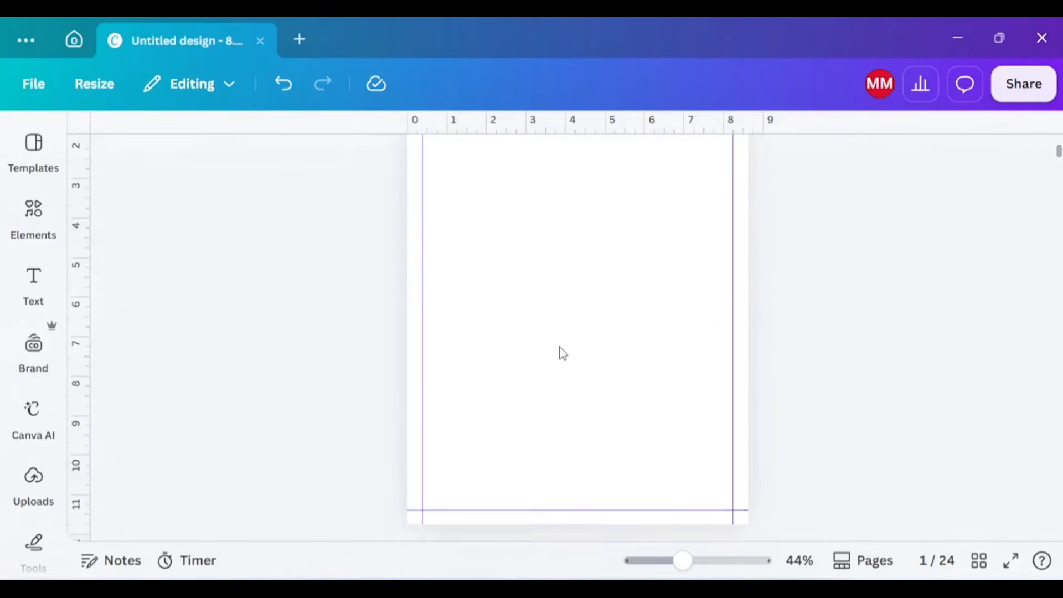
scroll(561, 368, "up", 3)
scroll(563, 369, "up", 10)
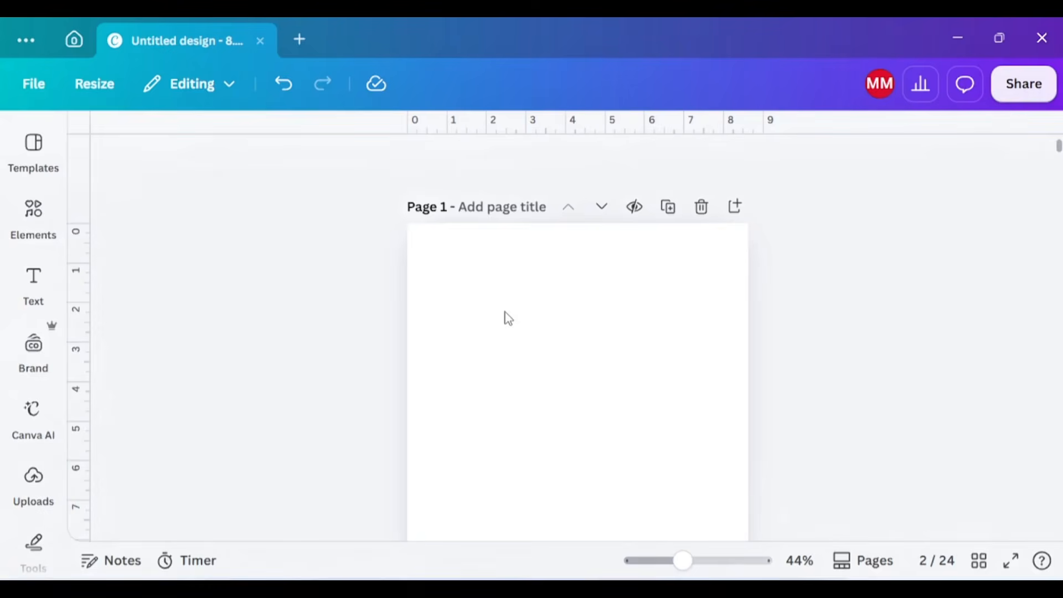
scroll(28, 422, "down", 5)
scroll(28, 422, "up", 5)
left_click(34, 388)
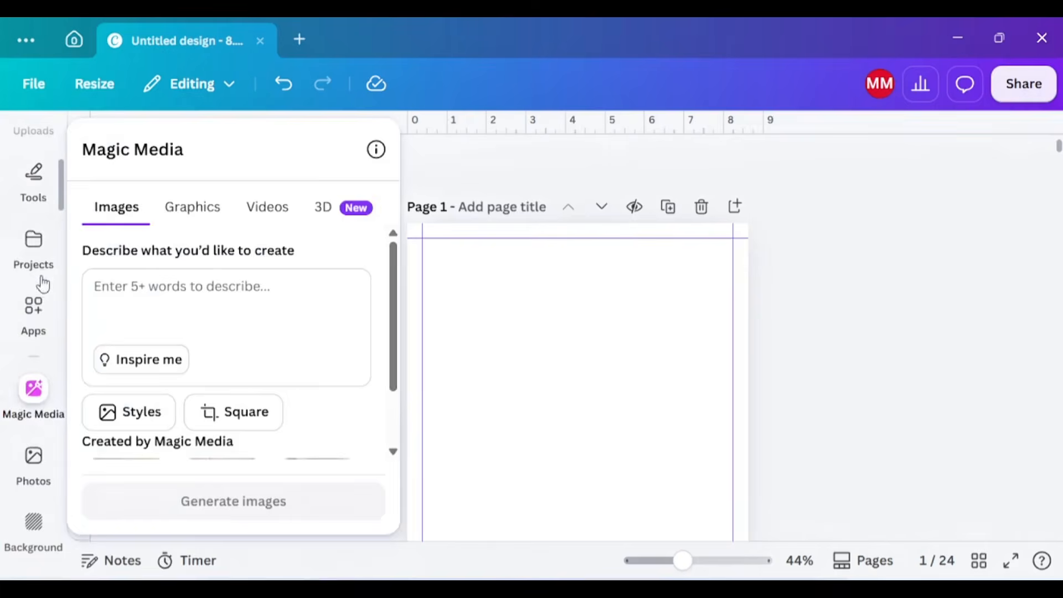
left_click(35, 246)
scroll(258, 410, "down", 2)
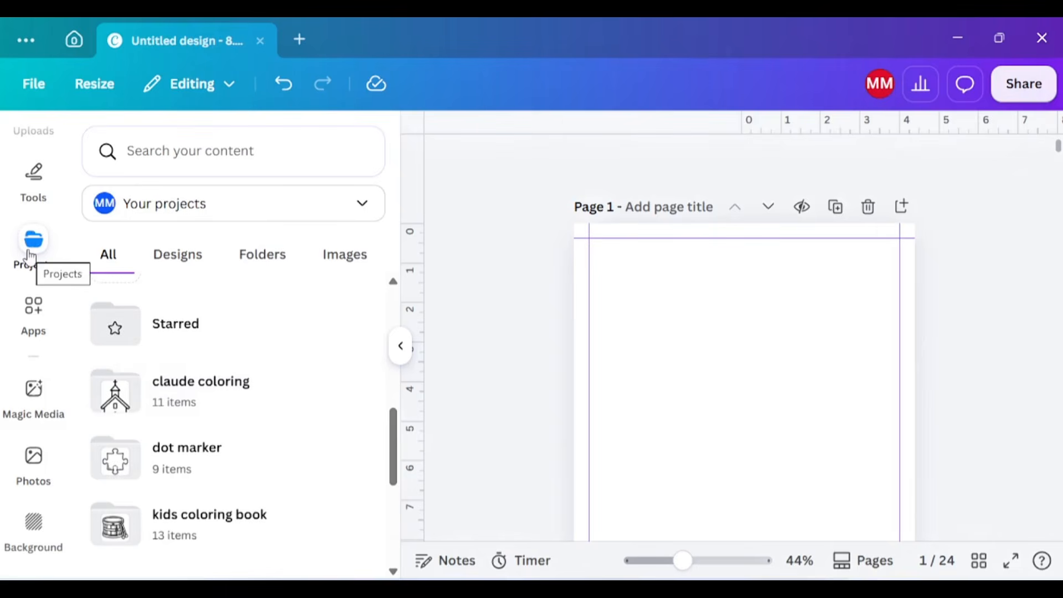
scroll(144, 387, "up", 4)
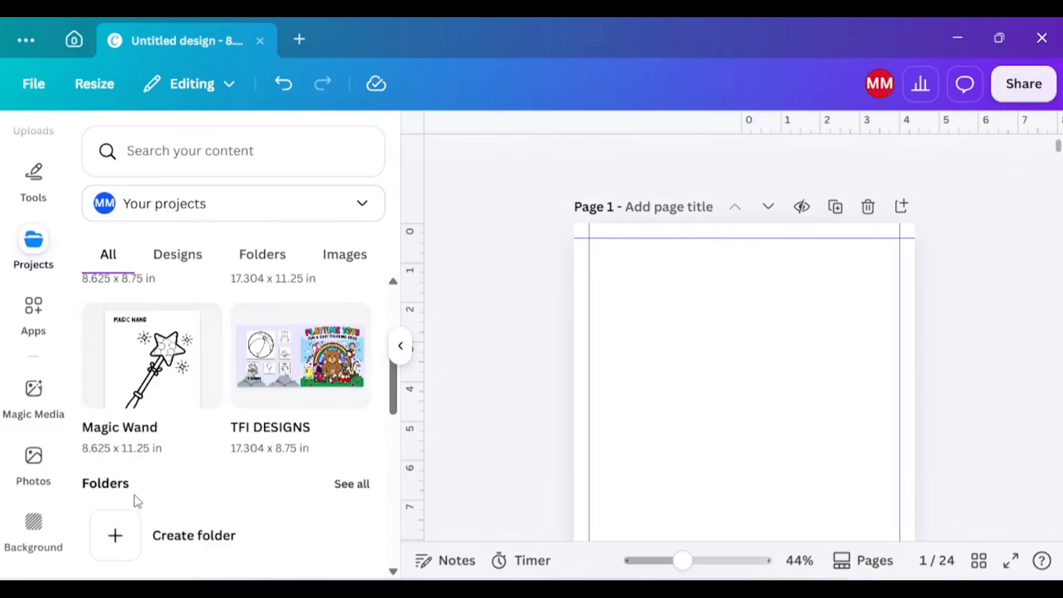
scroll(138, 471, "down", 4)
left_click(154, 396)
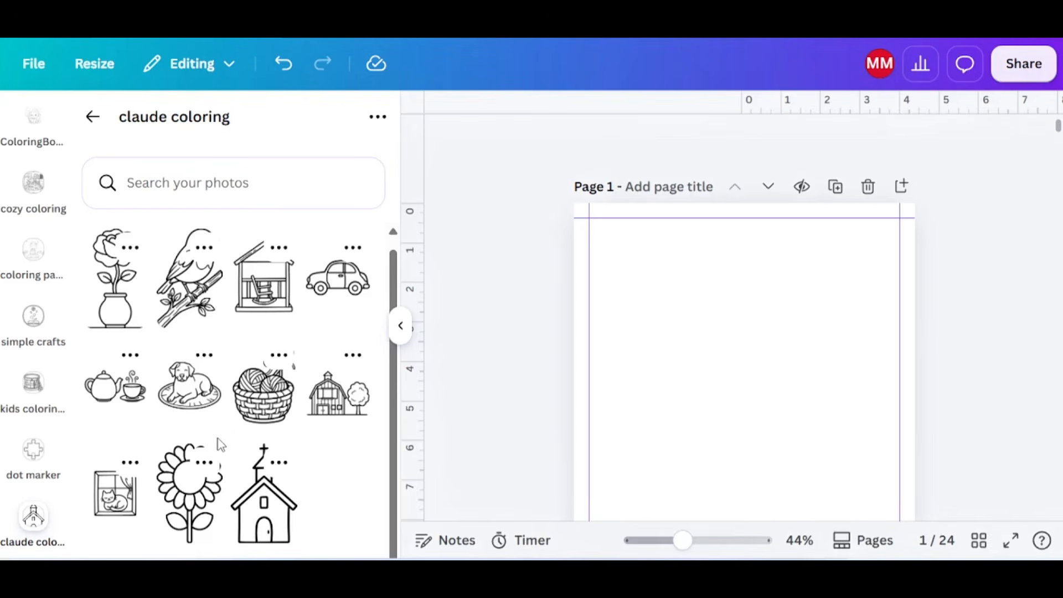
Place the sunflower drawing on page 1, enlarge it, and position it within the margin guides
left_click(193, 502)
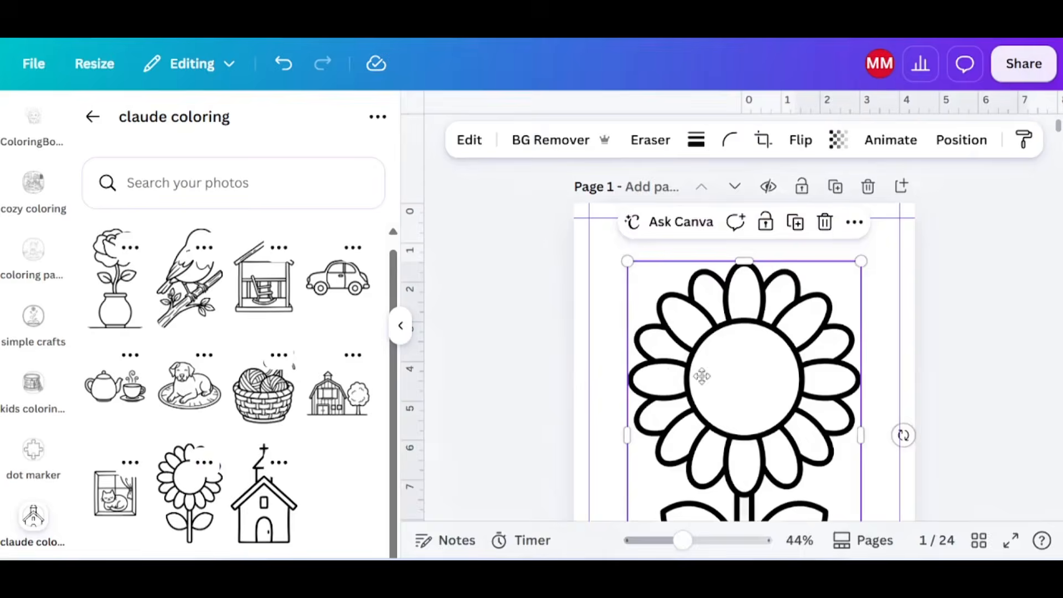
left_click_drag(703, 380, 696, 352)
scroll(867, 429, "down", 3)
left_click_drag(866, 429, 890, 467)
mouse_move(797, 396)
left_mouse_down()
mouse_move(797, 380)
mouse_move(789, 387)
left_mouse_up()
Place the porch drawing with the rocking chair on page 3, enlarged to about the page width, and the barn drawing on page 5
scroll(735, 408, "down", 10)
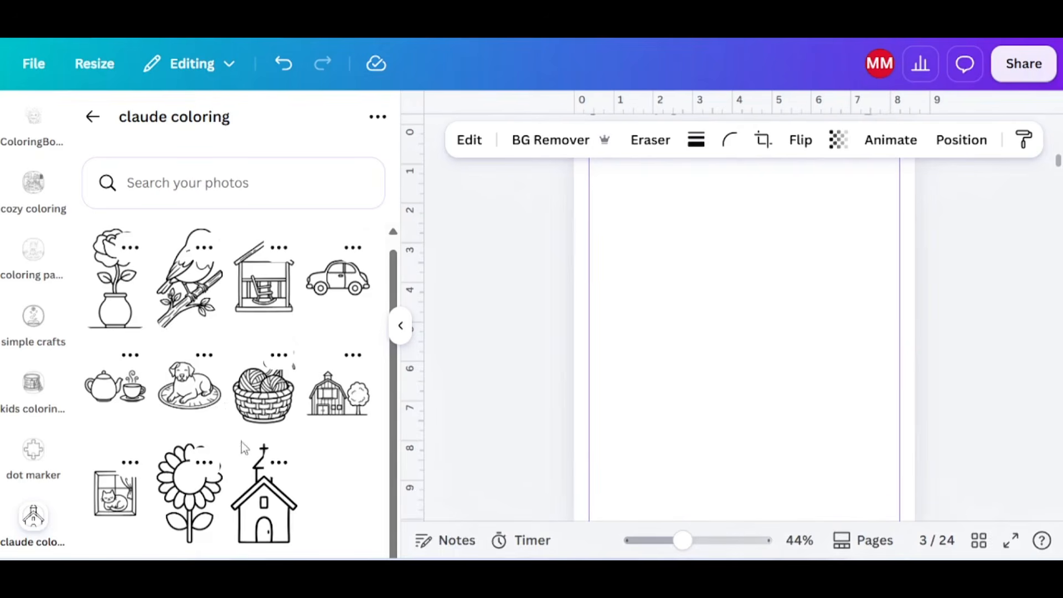
left_click(266, 284)
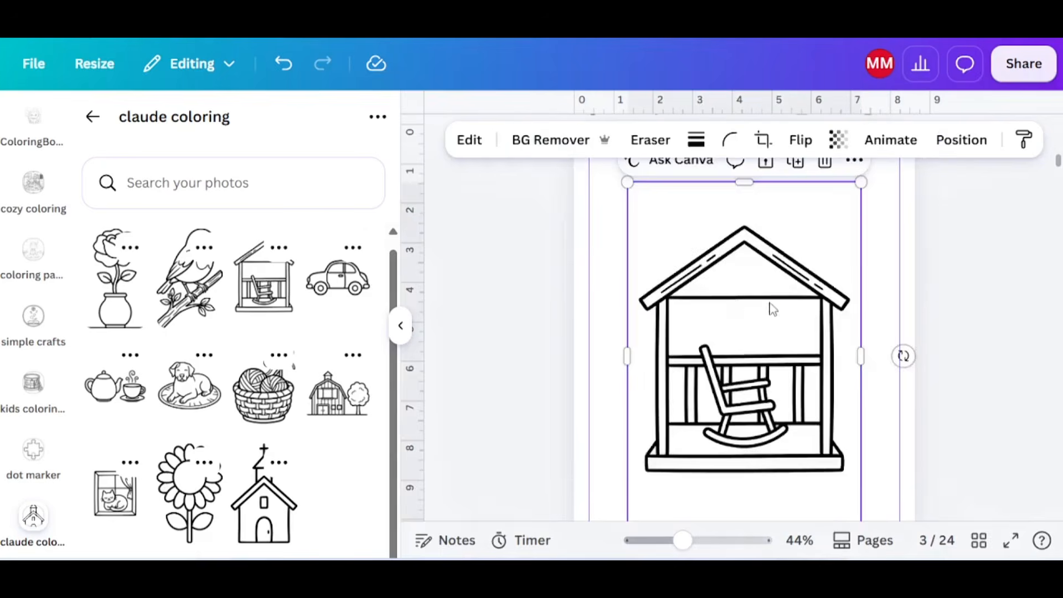
scroll(789, 413, "up", 3)
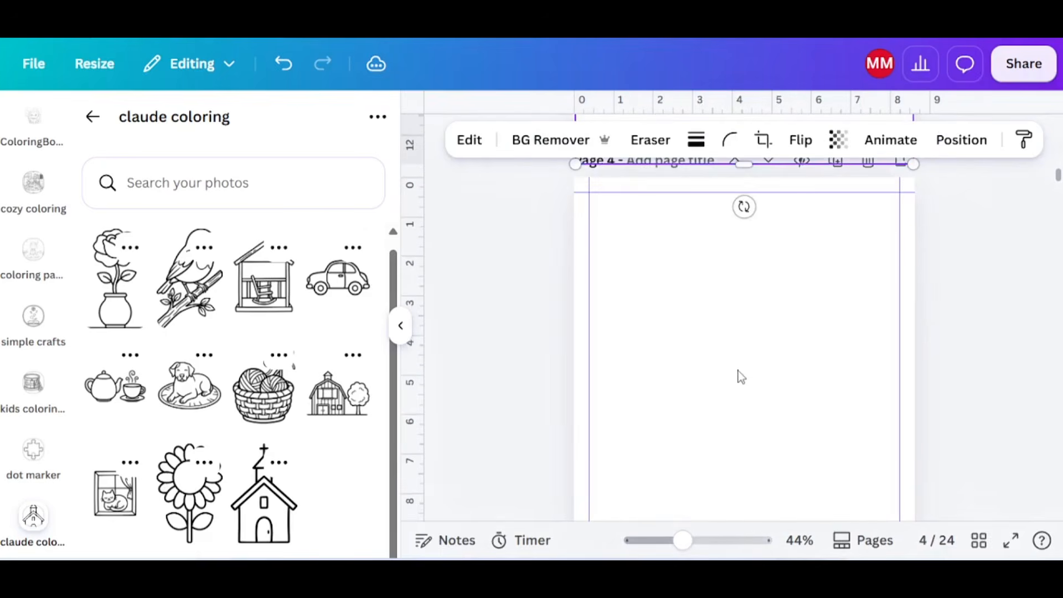
scroll(741, 377, "down", 8)
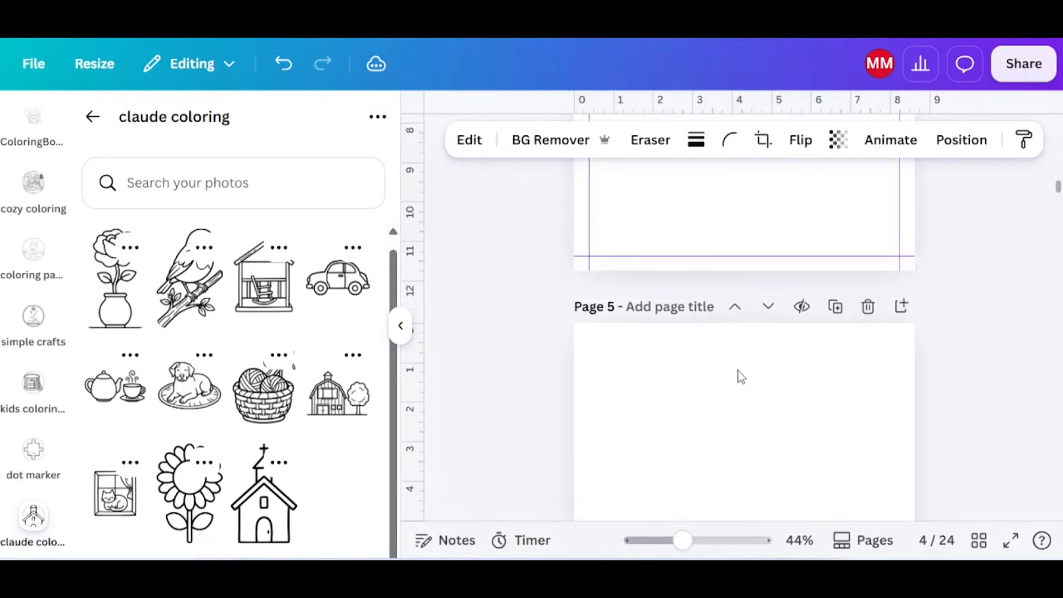
left_click(636, 350)
left_click(110, 390)
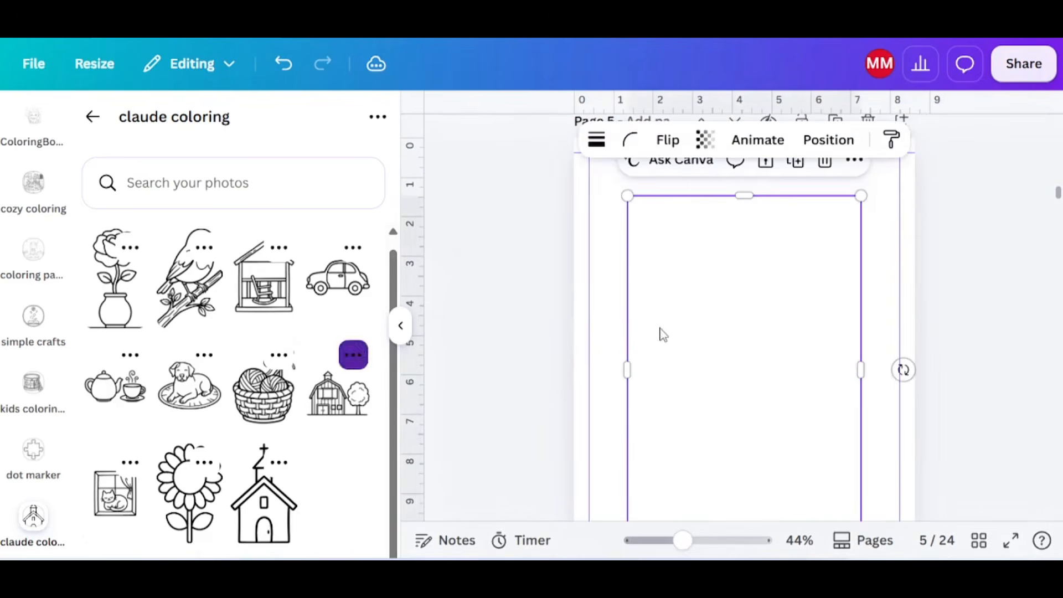
Place the bird-on-a-branch drawing on page 7, enlarge it, and fit it between the margin guides
scroll(792, 373, "down", 10)
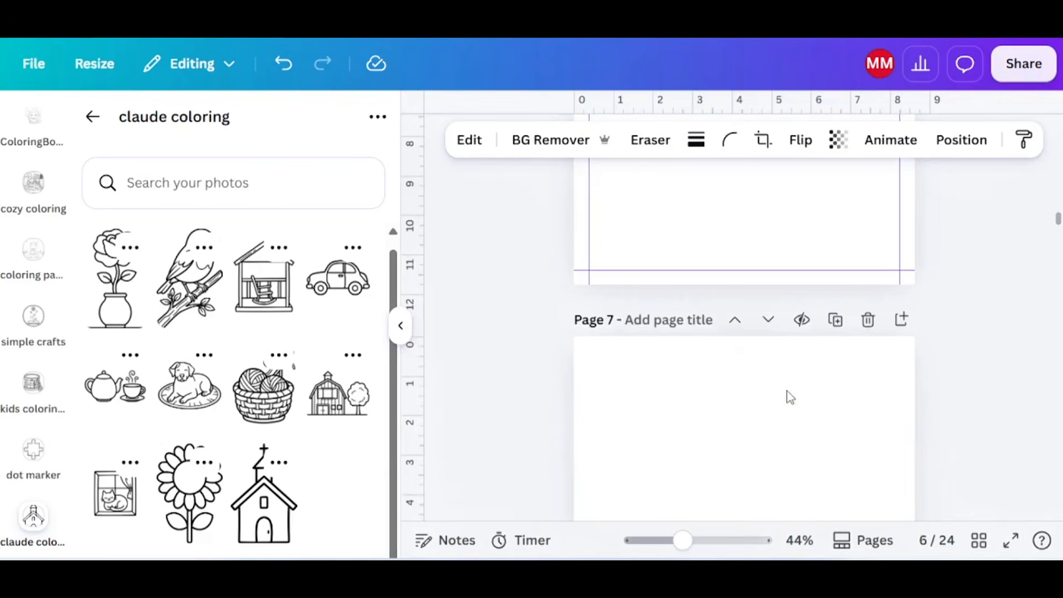
scroll(790, 396, "down", 2)
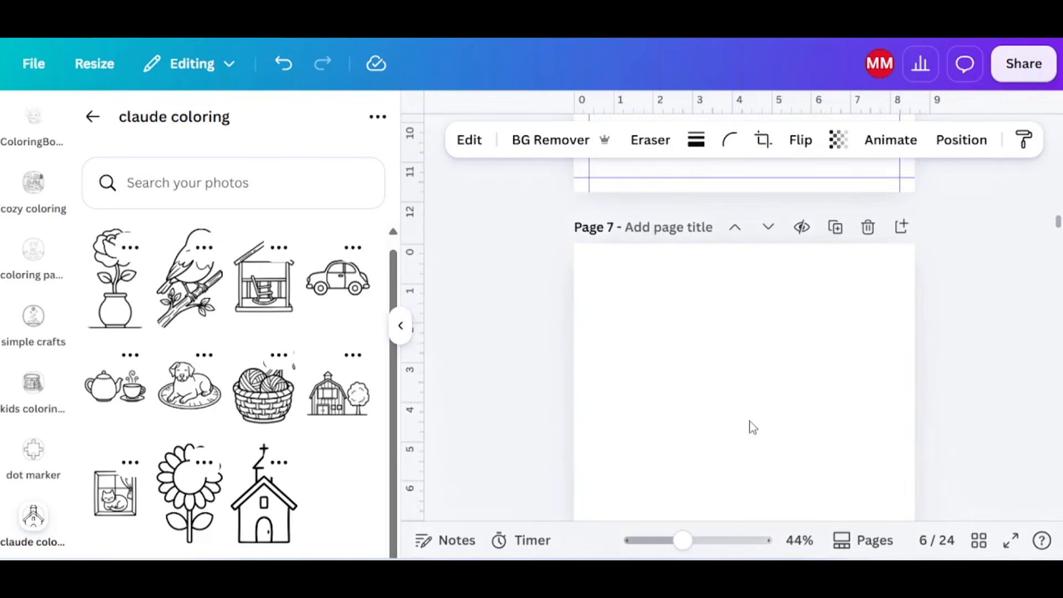
scroll(651, 425, "down", 2)
left_click(189, 302)
left_click_drag(790, 340, 751, 307)
scroll(845, 386, "down", 4)
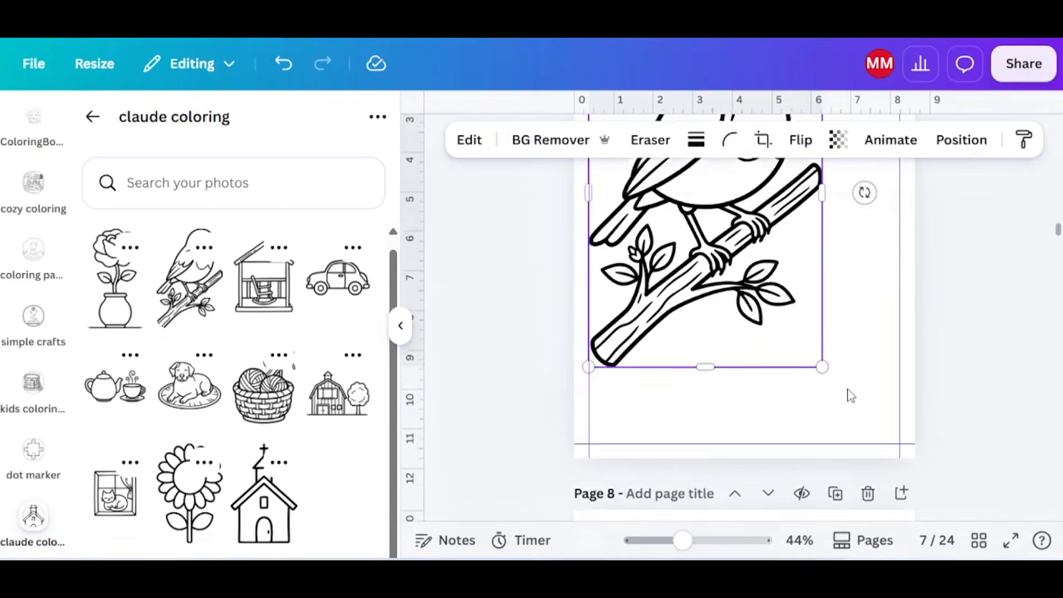
left_click_drag(824, 338, 892, 400)
left_click_drag(757, 333, 776, 323)
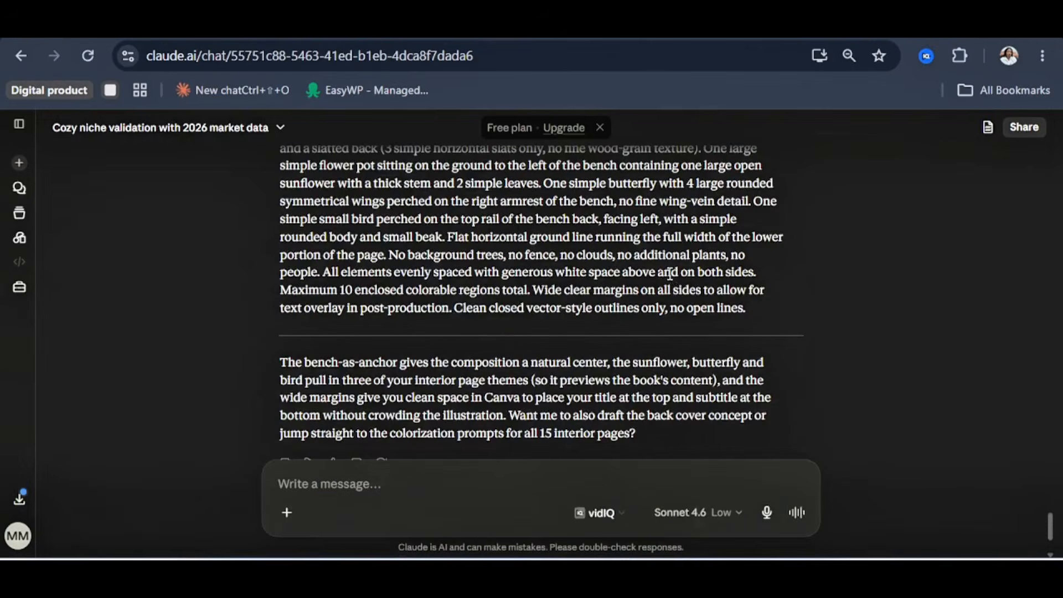
Switch to the Claude chat and select the text-free, black-and-white cover page prompt for copying
scroll(641, 276, "down", 2)
scroll(641, 275, "down", 4)
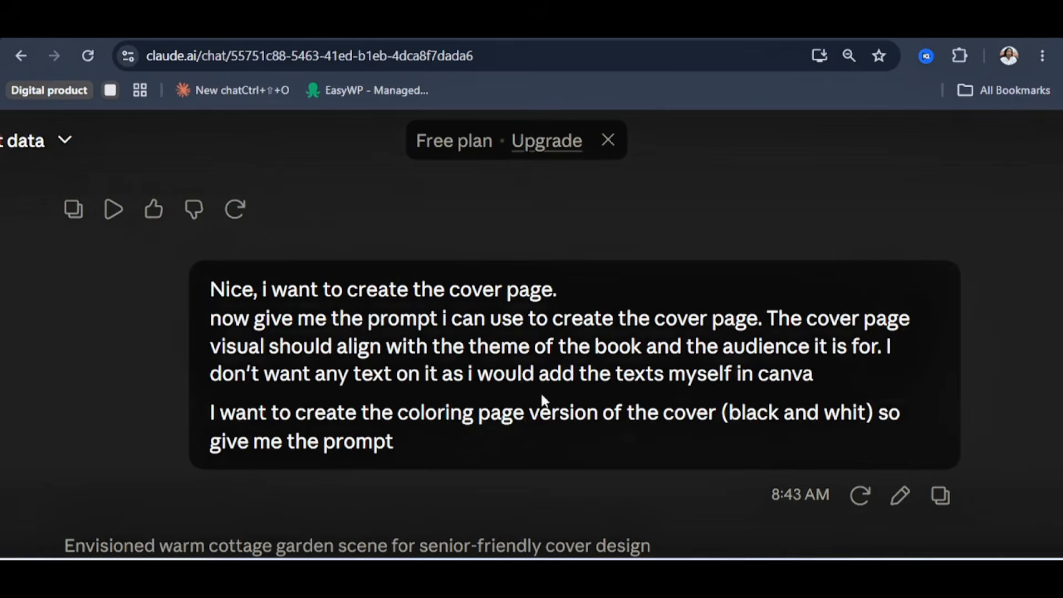
scroll(423, 399, "down", 3)
scroll(375, 361, "down", 7)
scroll(377, 354, "down", 2)
left_click_drag(61, 213, 816, 242)
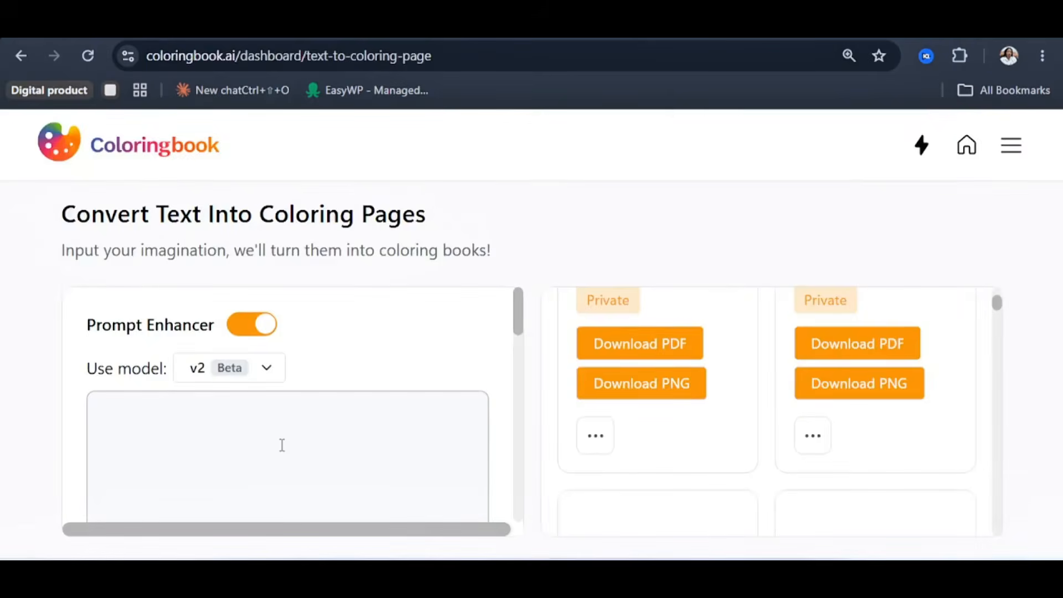
Switch to Coloringbook and paste the copied cover prompt as the text-to-coloring-page description
key("ctrl+plus")
key("ctrl+plus")
key("ctrl+plus")
scroll(232, 401, "down", 2)
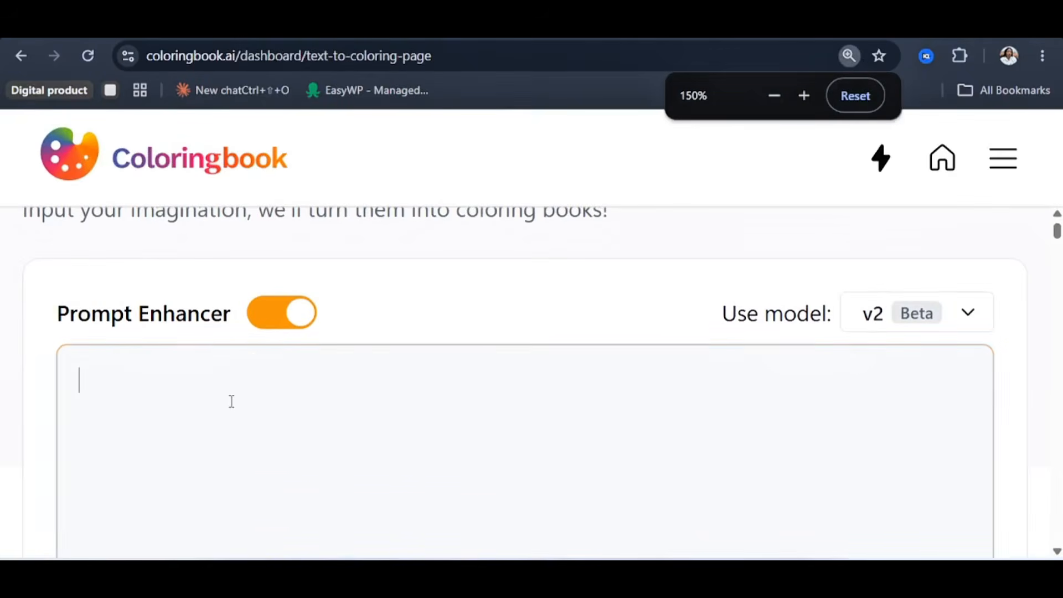
type("Nice, i want to create the cover page. now give me the prompt i can use to create the cover page. The cover page visual should align with the theme of the book and the audience it is for. I don't want any text on it as i would add the texts myself in canva  I want to create the coloring page version of the cover (black and white) so give me the prompt")
Set the batch to 2 images for the cover generation
scroll(166, 360, "down", 5)
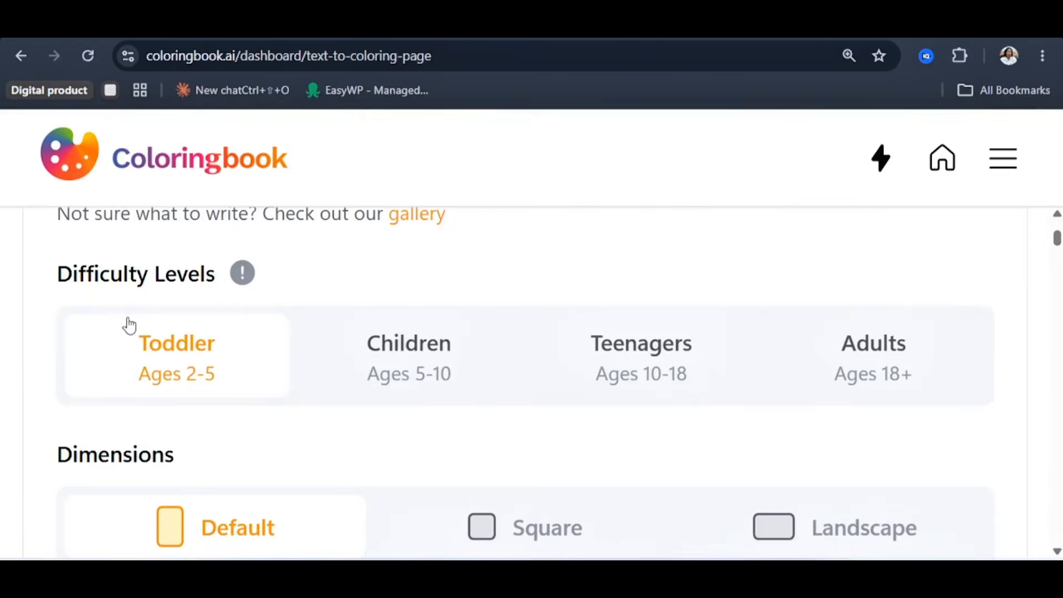
scroll(192, 396, "down", 3)
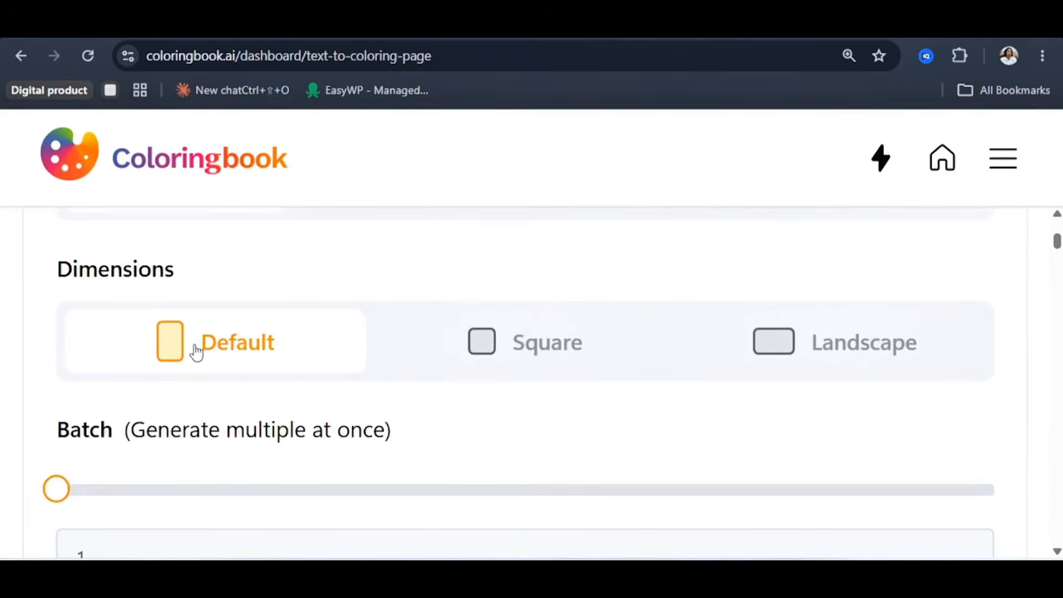
scroll(171, 363, "down", 3)
left_click(275, 308)
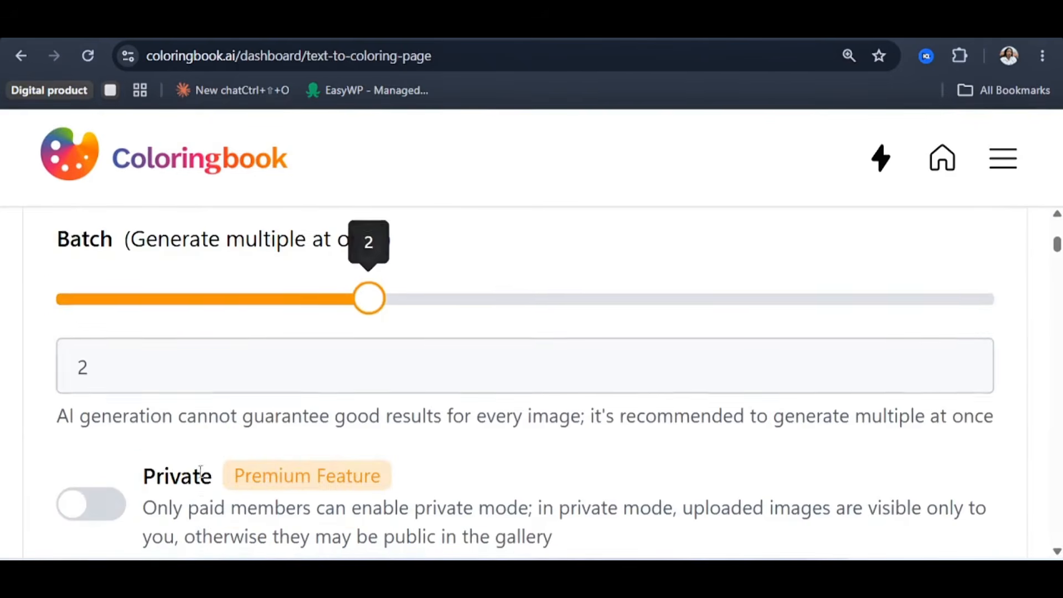
Turn on Private, Upscale for Print and Remove watermark, and generate the cover drawings
scroll(124, 304, "down", 3)
left_click(113, 332)
left_click(95, 435)
scroll(91, 443, "down", 2)
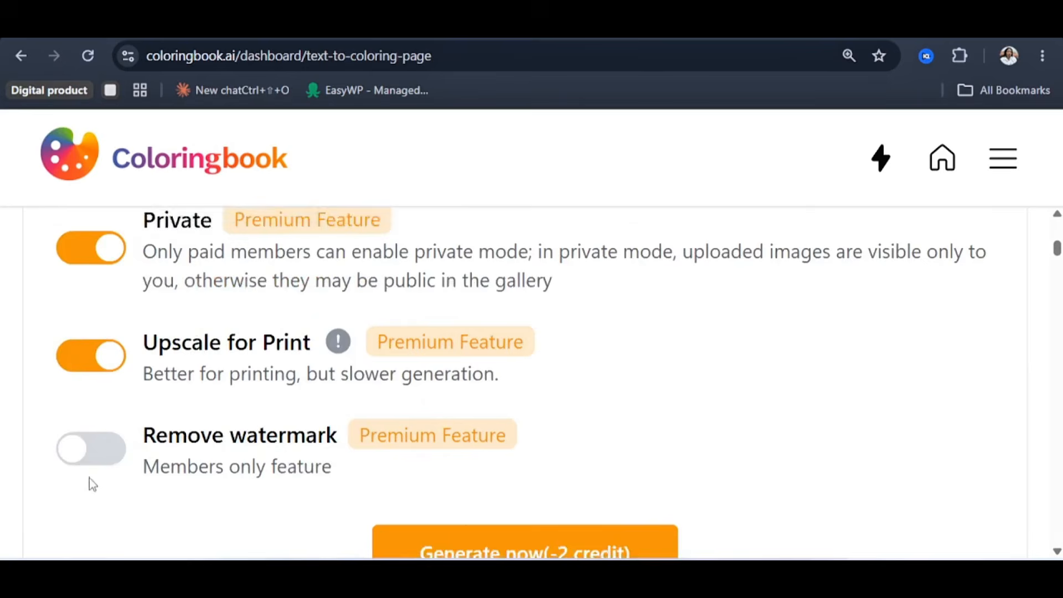
left_click(92, 441)
left_click(515, 534)
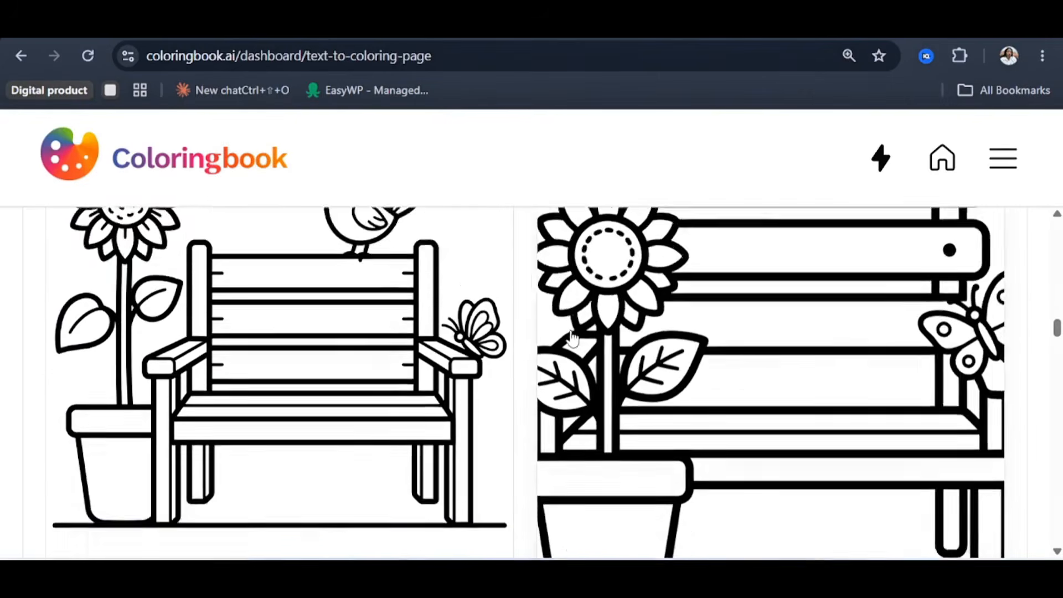
Compare the generated garden bench cover drawings, checking the composition and edges of each version
scroll(378, 356, "down", 2)
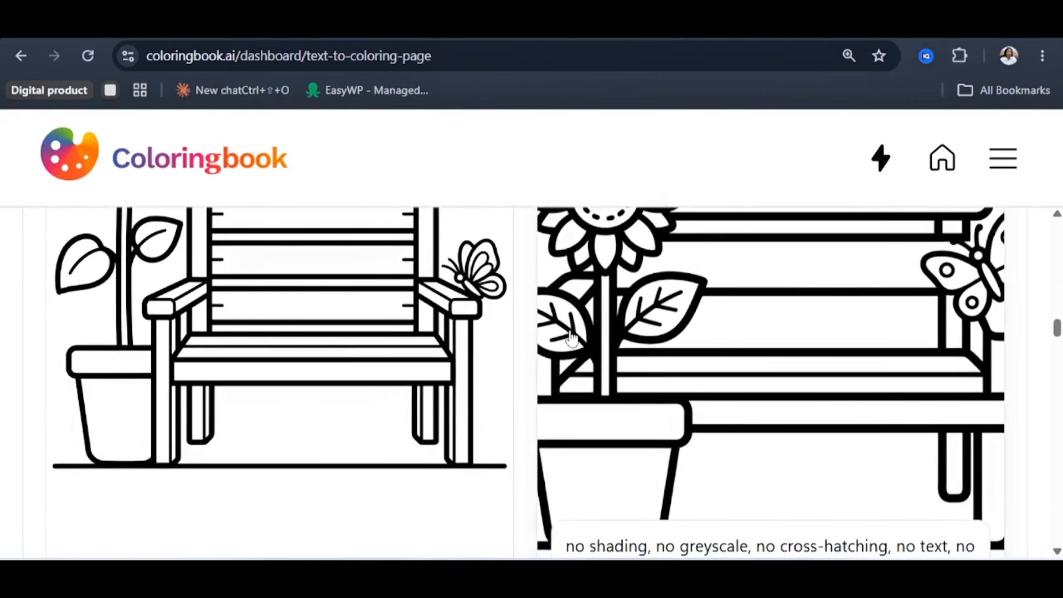
scroll(427, 349, "up", 5)
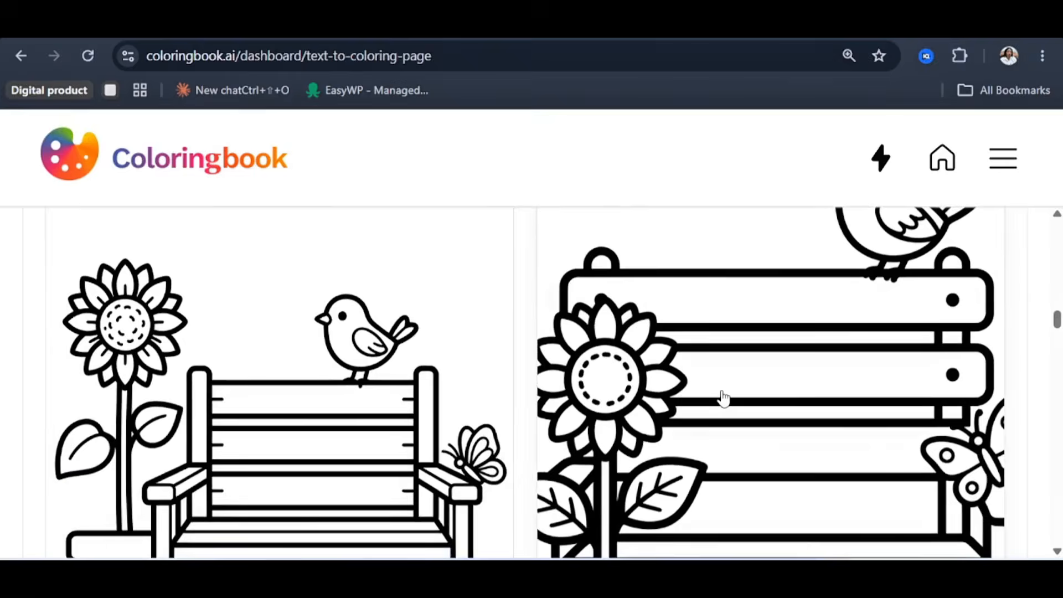
scroll(722, 398, "down", 1)
scroll(724, 397, "down", 1)
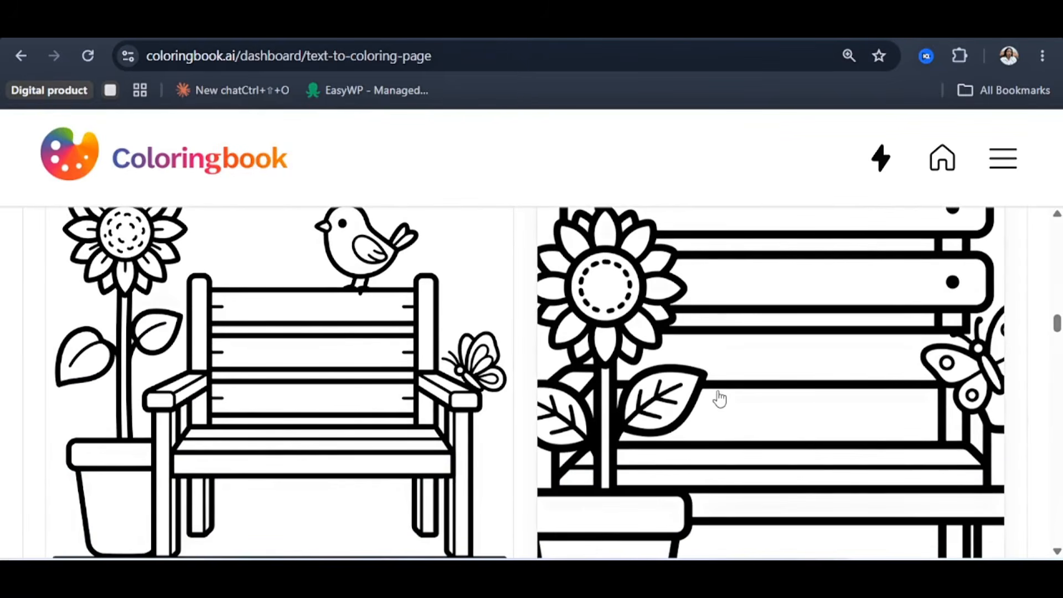
scroll(720, 399, "up", 3)
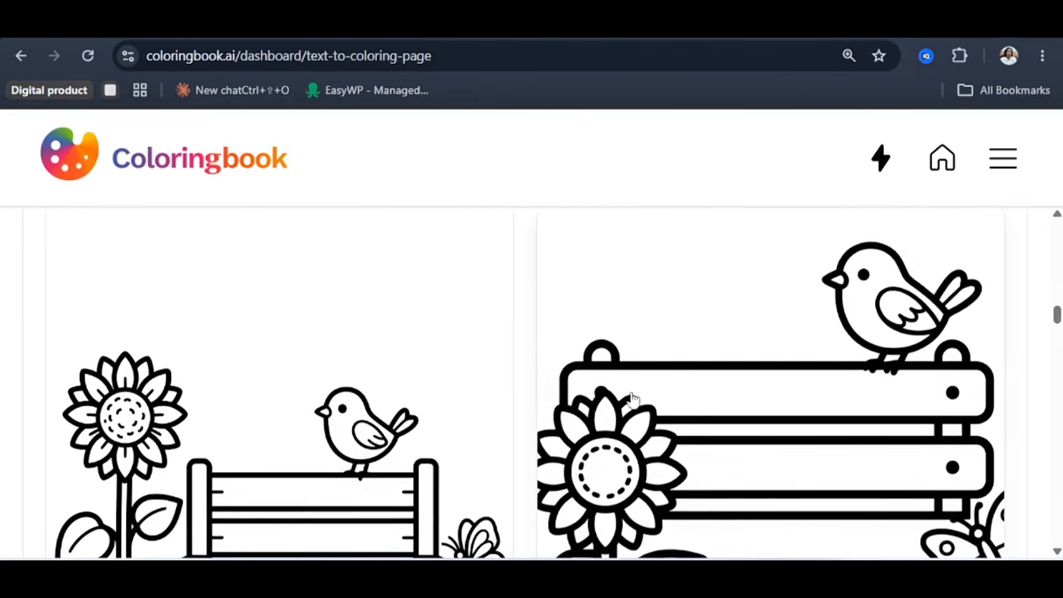
scroll(646, 404, "down", 2)
scroll(580, 382, "down", 2)
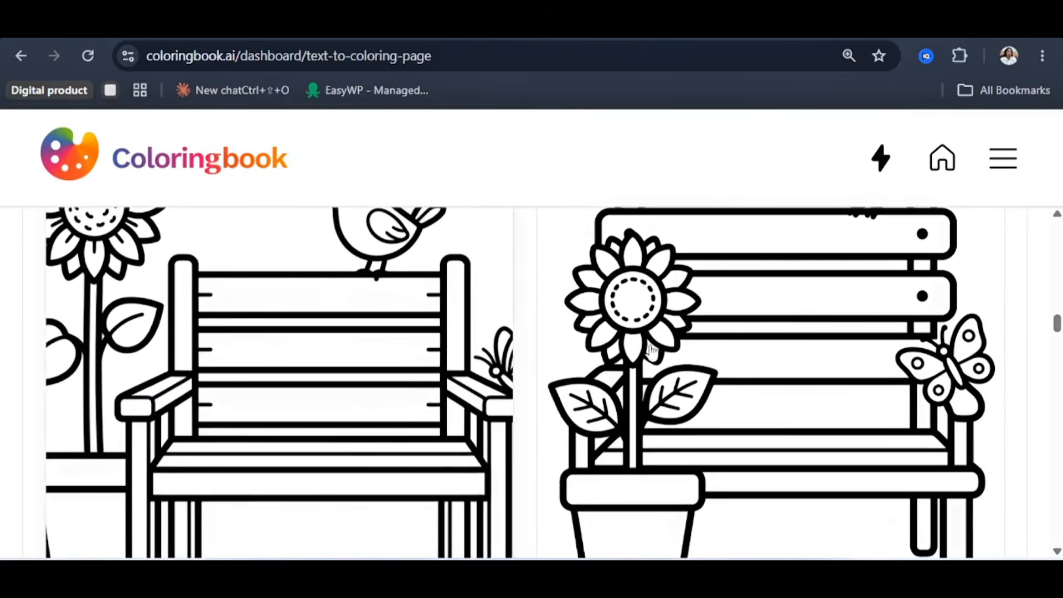
Enlarge the first garden bench drawing with the perched bird to check it, and download that version
scroll(839, 316, "up", 1)
scroll(835, 316, "down", 2)
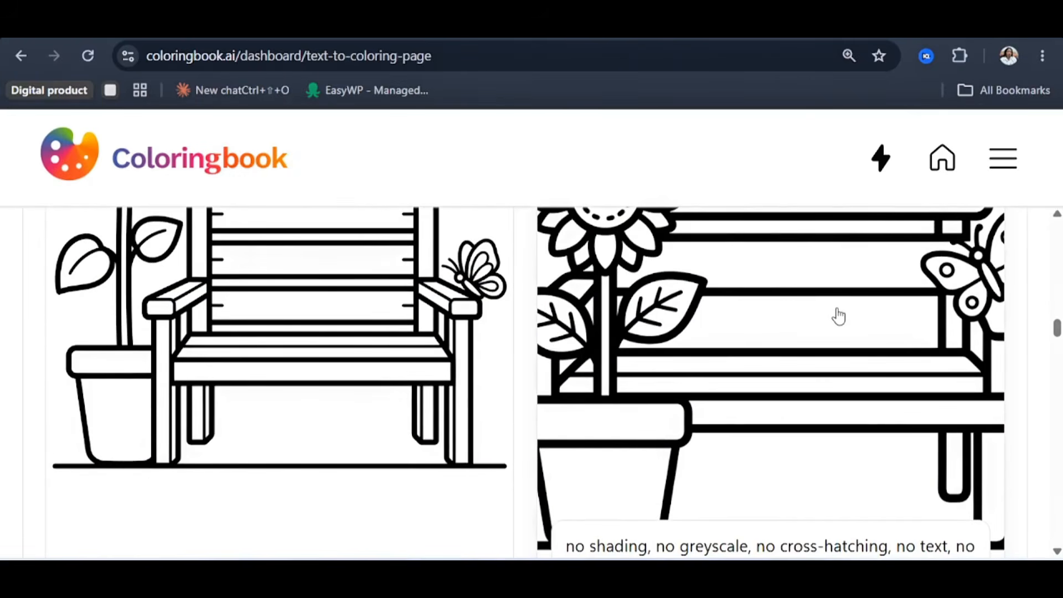
left_click(201, 370)
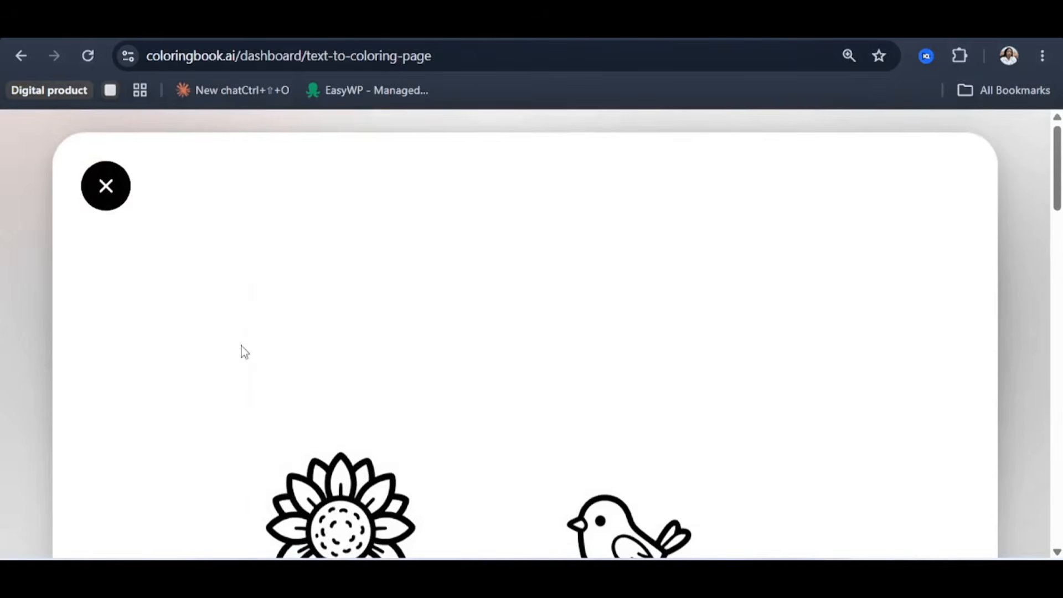
scroll(242, 349, "down", 6)
scroll(413, 399, "up", 5)
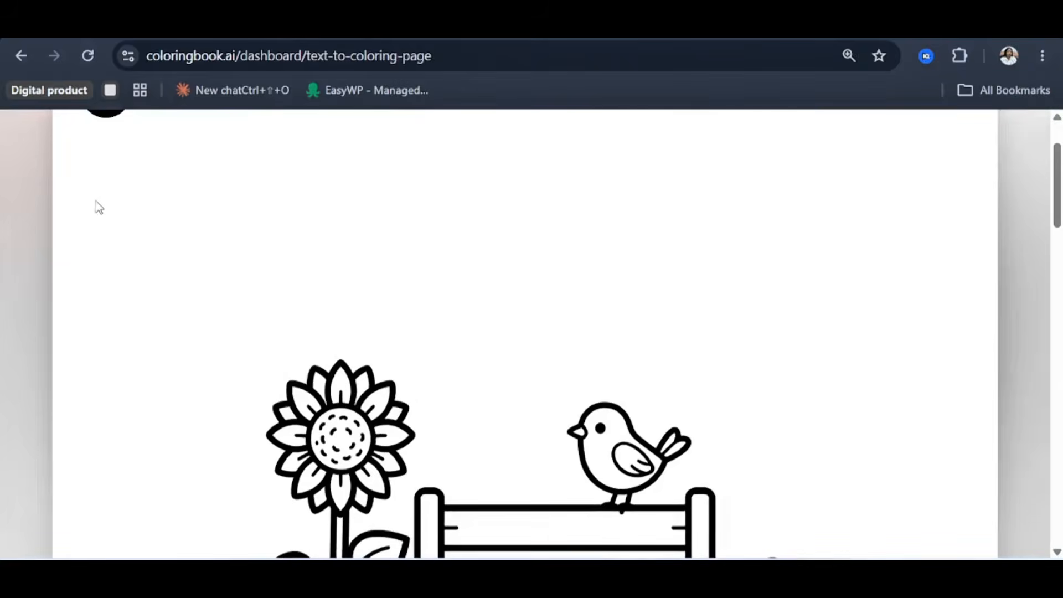
scroll(570, 344, "down", 4)
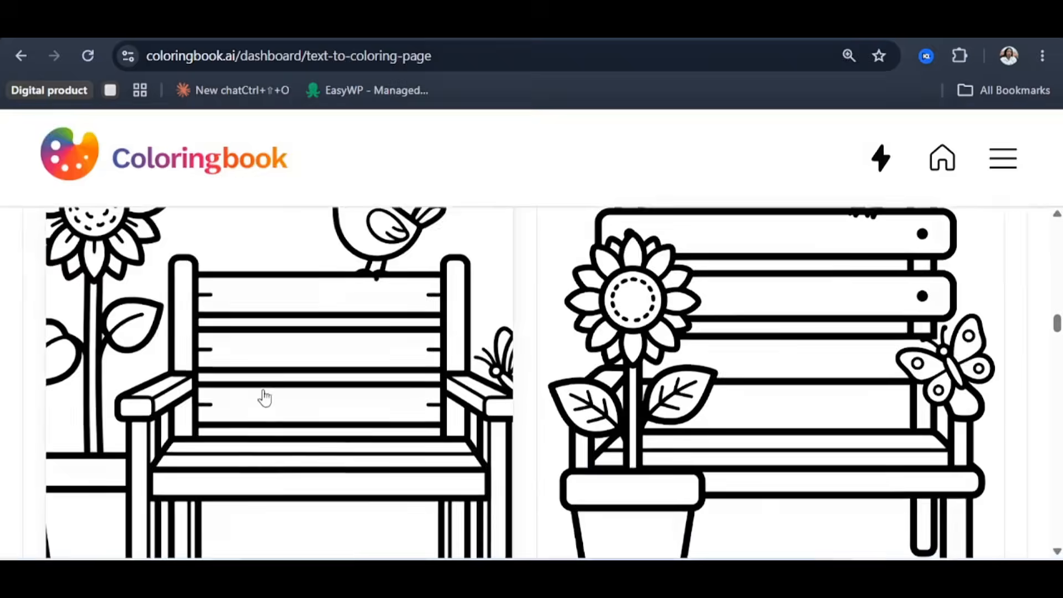
scroll(263, 399, "down", 4)
left_click(317, 467)
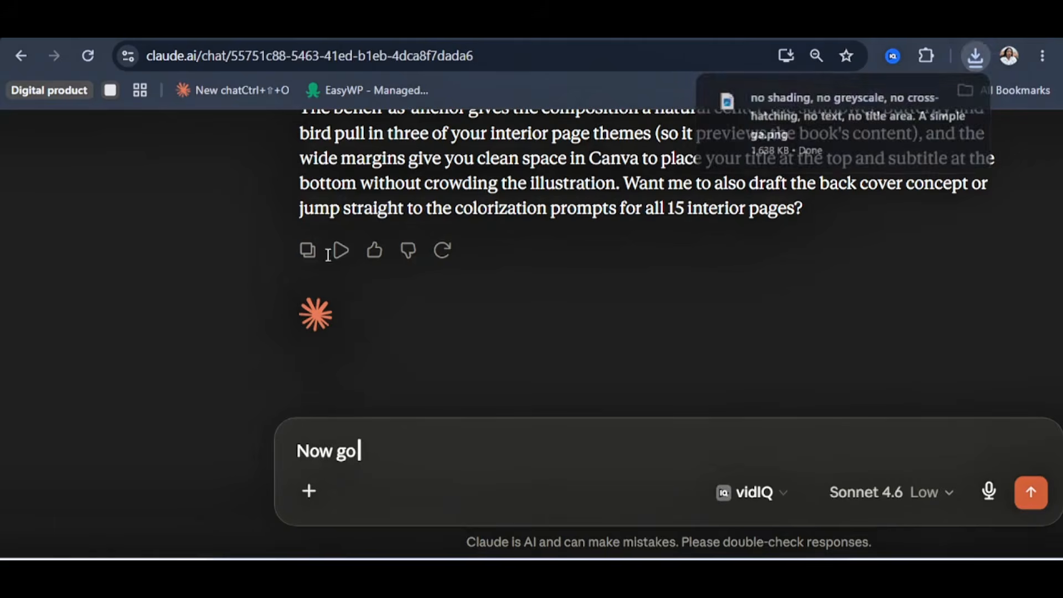
In Claude, attach the downloaded bench drawing and request an audience-appropriate prompt for coloring it in not more than 300 characters
left_click(309, 492)
left_click(367, 224)
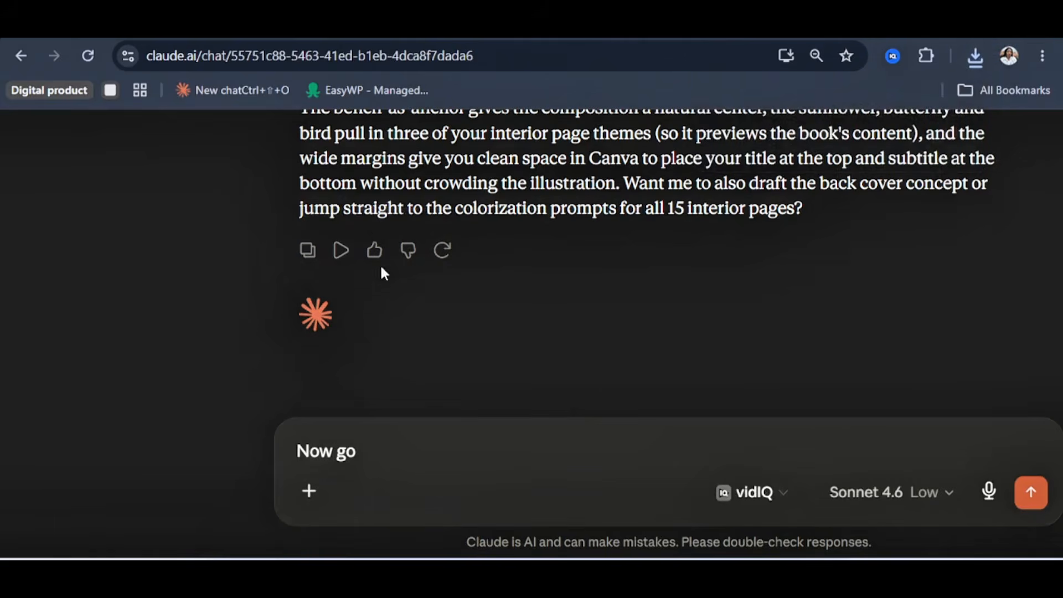
left_click(236, 154)
double_click(236, 154)
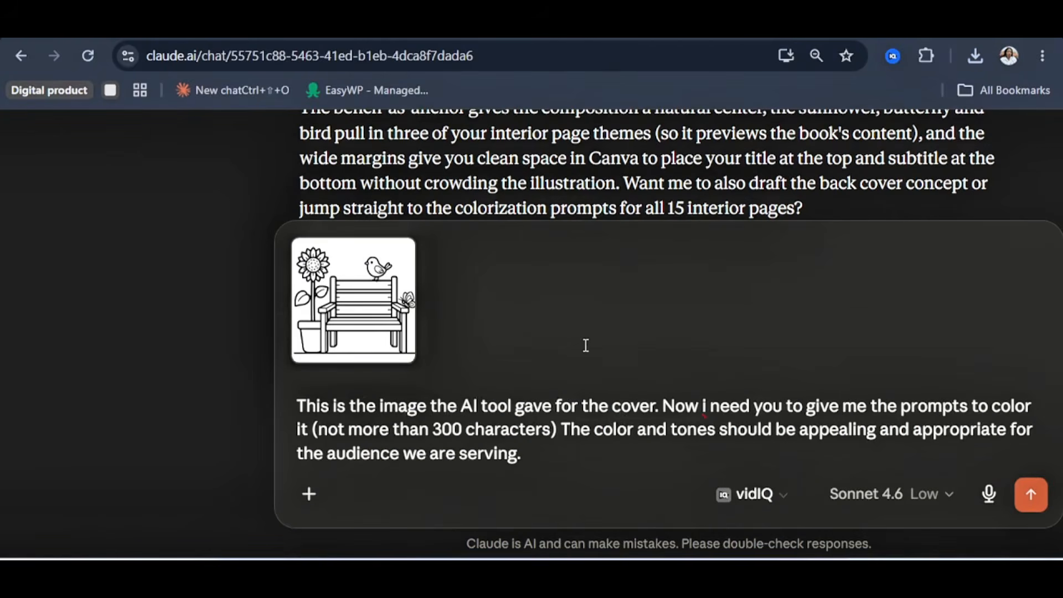
scroll(662, 381, "right", 2)
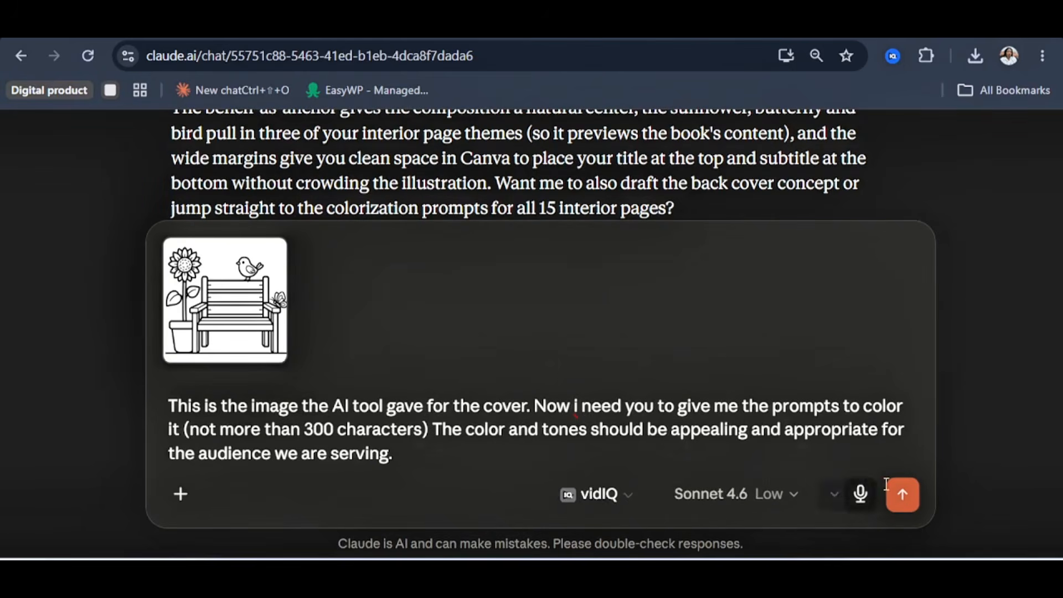
left_click(904, 495)
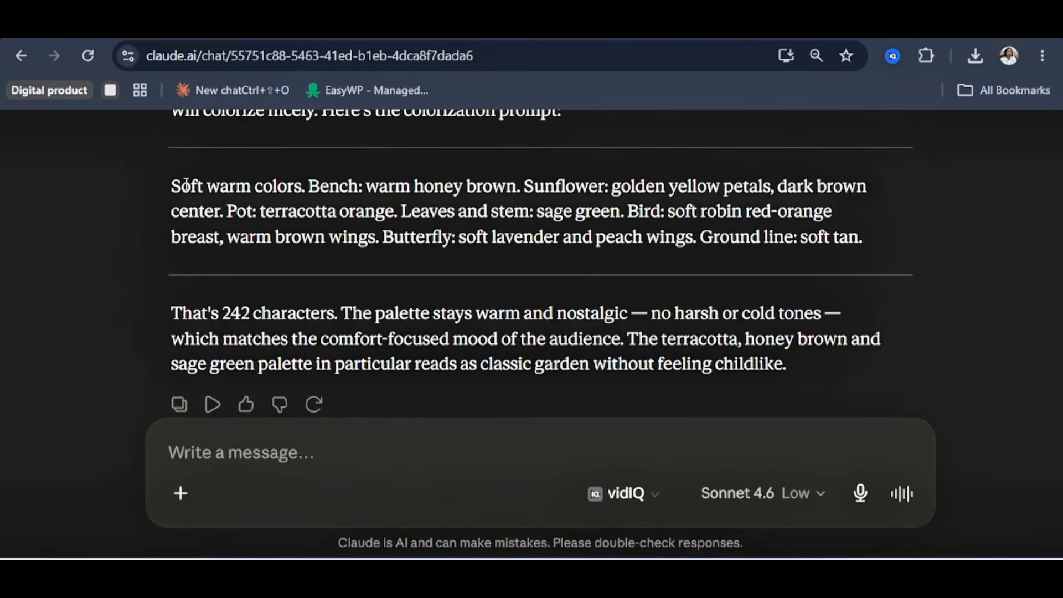
Copy the soft warm colors prompt from Claude's reply and open the Colorize Drawing tool in Coloringbook
left_click_drag(178, 187, 870, 244)
key("ctrl+c")
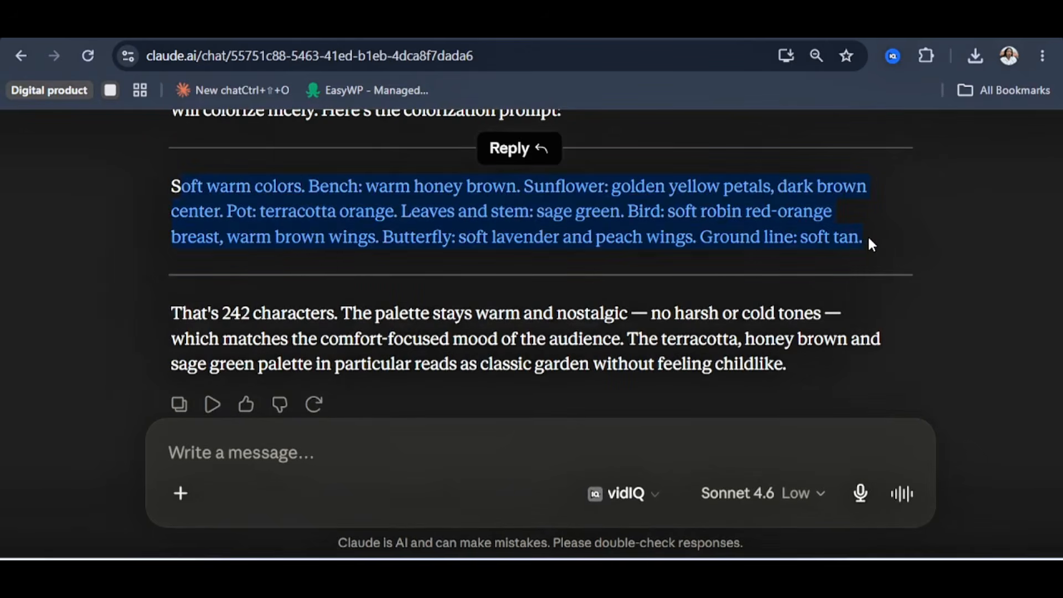
left_click(419, 25)
scroll(779, 327, "up", 5)
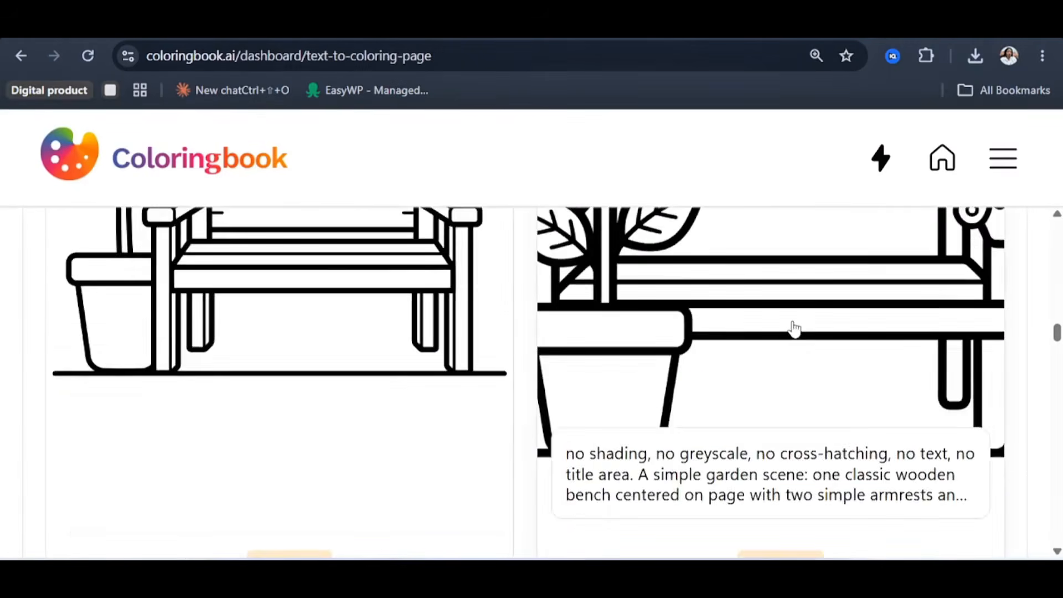
key("ctrl+minus")
key("ctrl+minus")
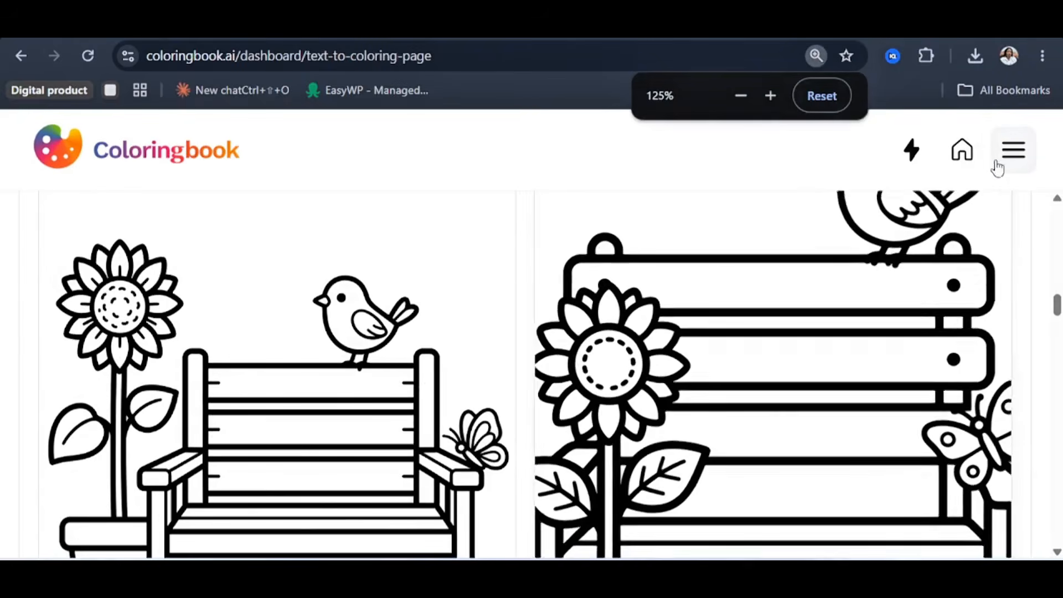
left_click(997, 158)
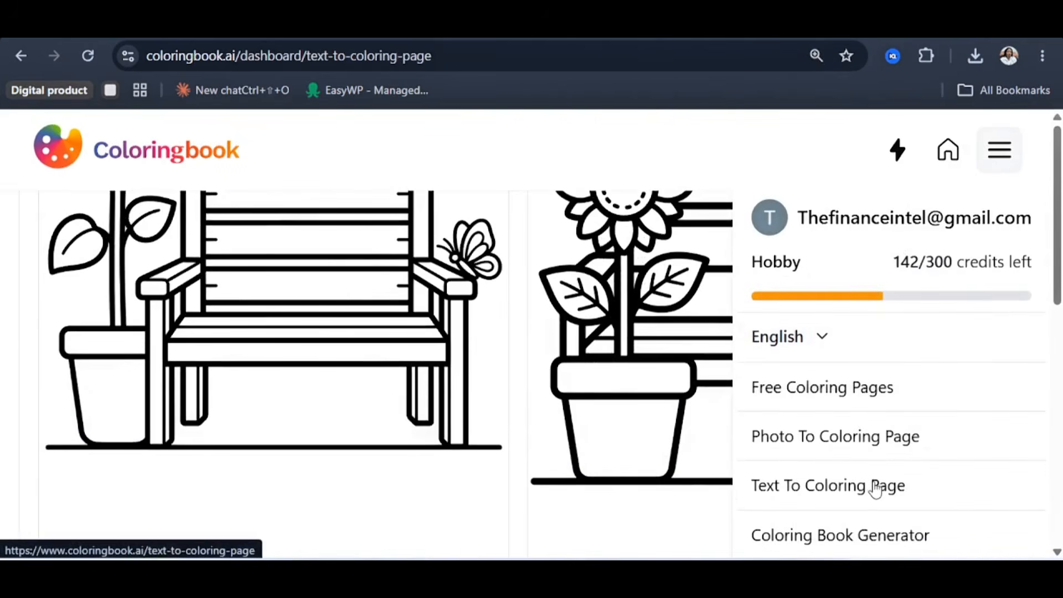
left_click(878, 487)
key("ctrl+minus")
key("ctrl+minus")
left_click(1010, 150)
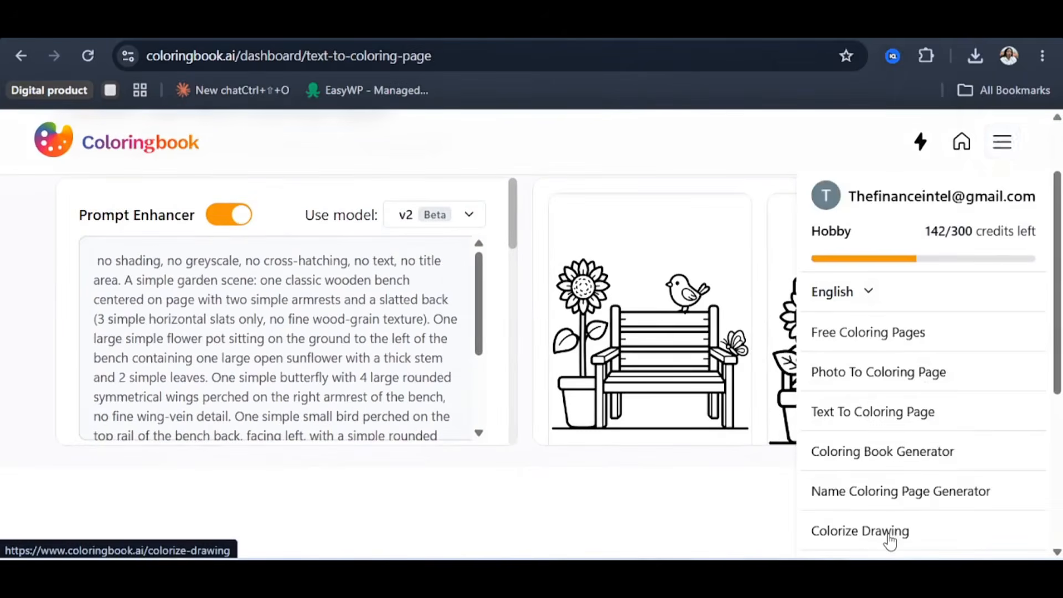
left_click(886, 533)
Upload the downloaded garden bench PNG, review the coloring style samples and select the Impasto style
left_click(738, 337)
double_click(261, 161)
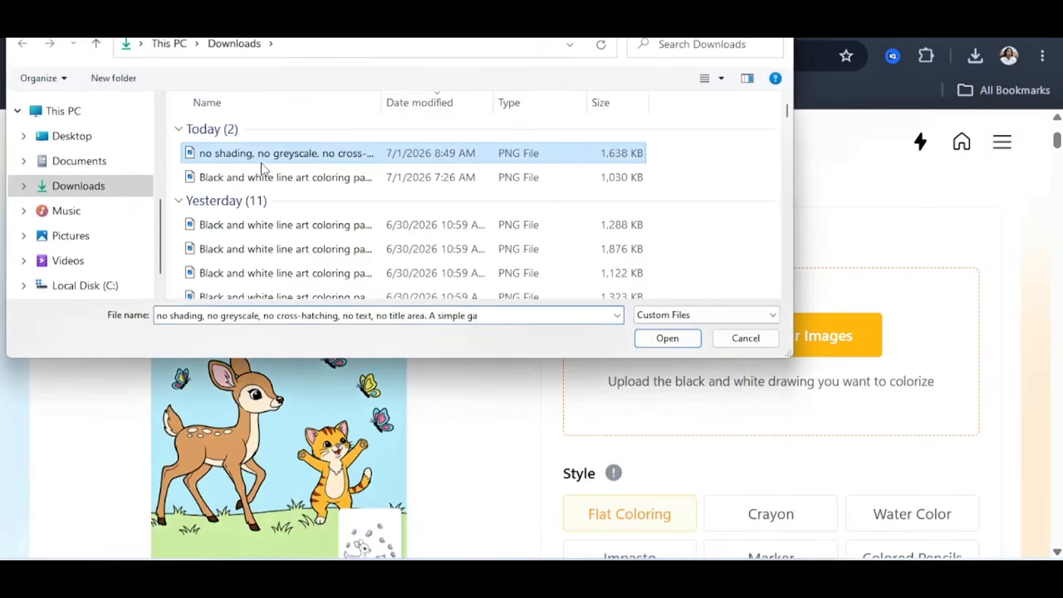
scroll(613, 297, "down", 3)
mouse_move(614, 297)
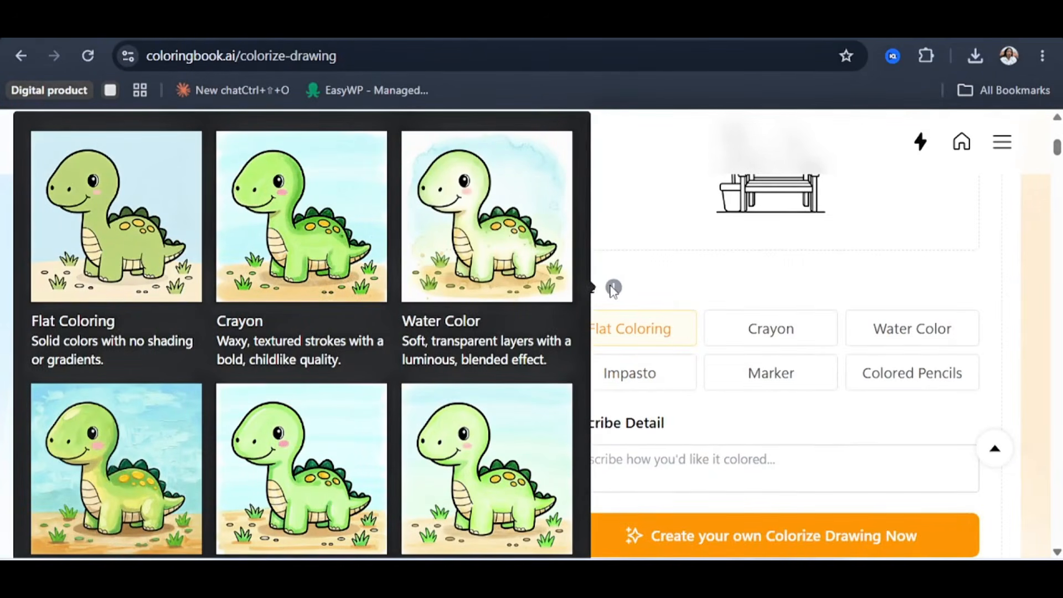
scroll(406, 386, "down", 2)
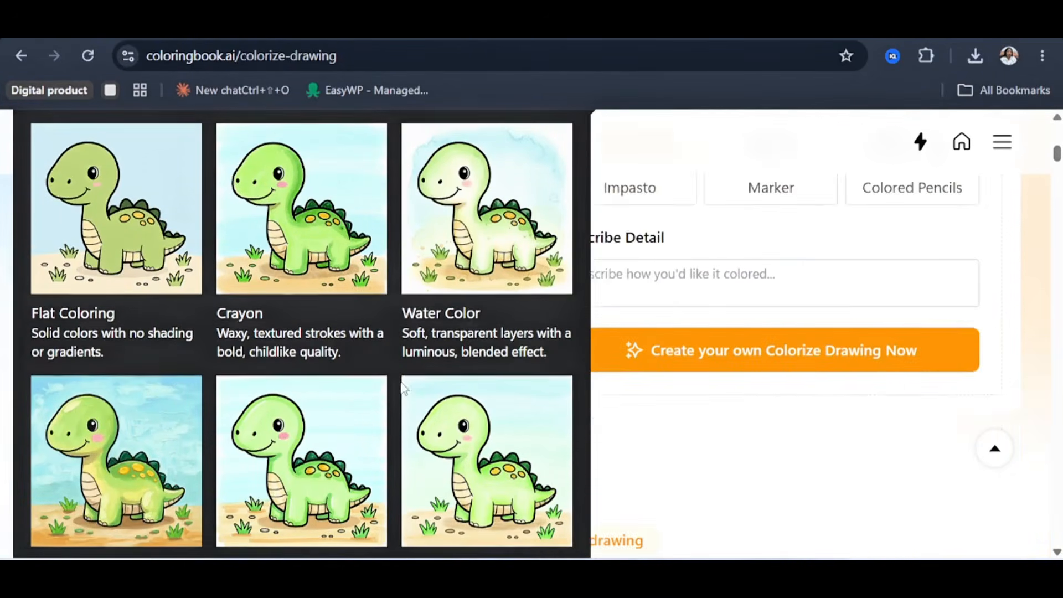
scroll(406, 386, "up", 1)
mouse_move(620, 201)
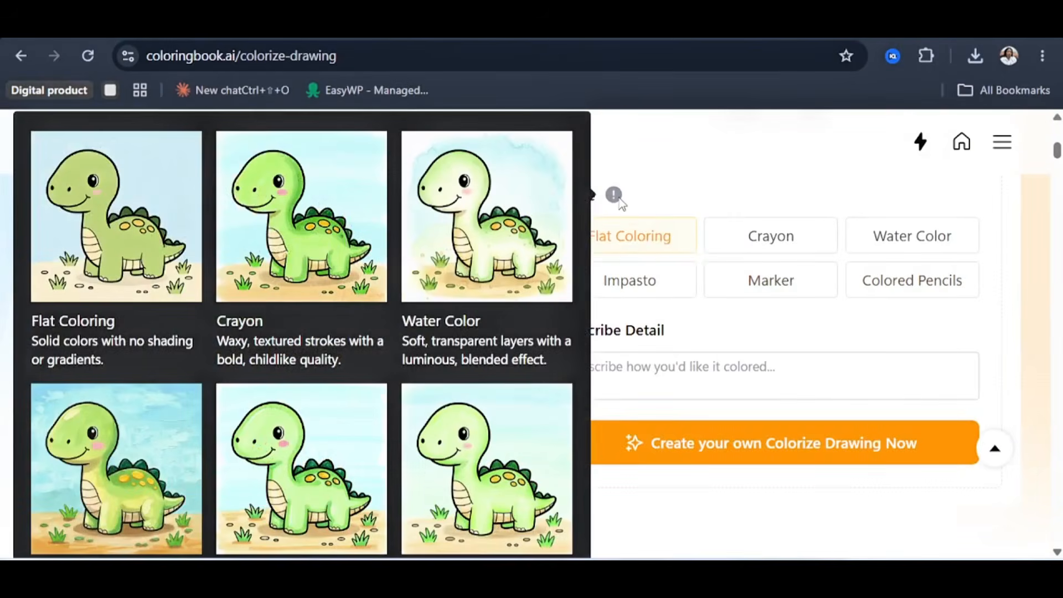
scroll(793, 379, "up", 1)
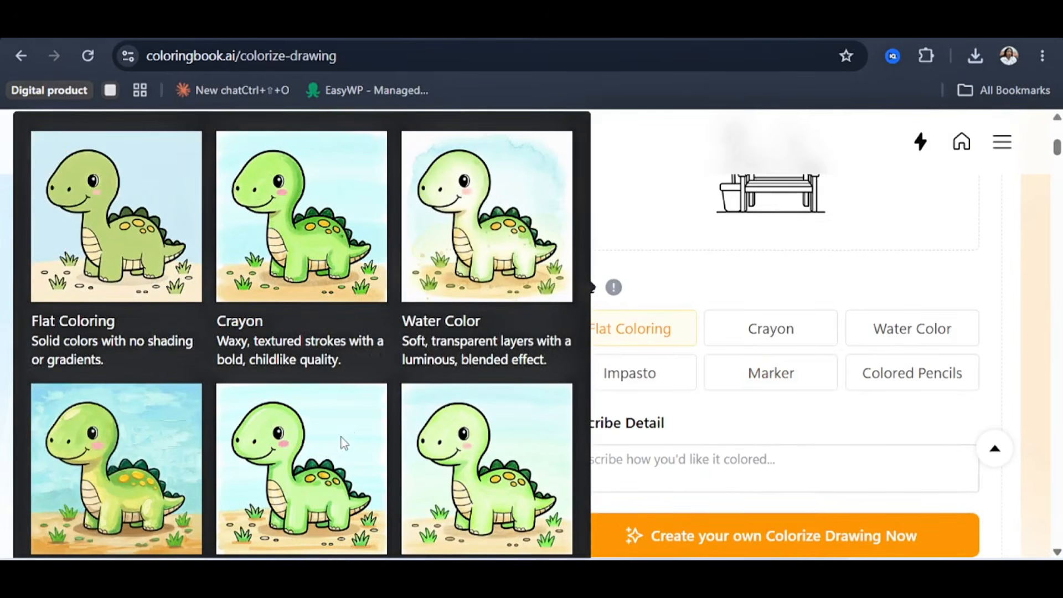
left_click(641, 372)
Paste the copied color prompt as the coloring detail and continue to create the colorized drawing
left_click(673, 470)
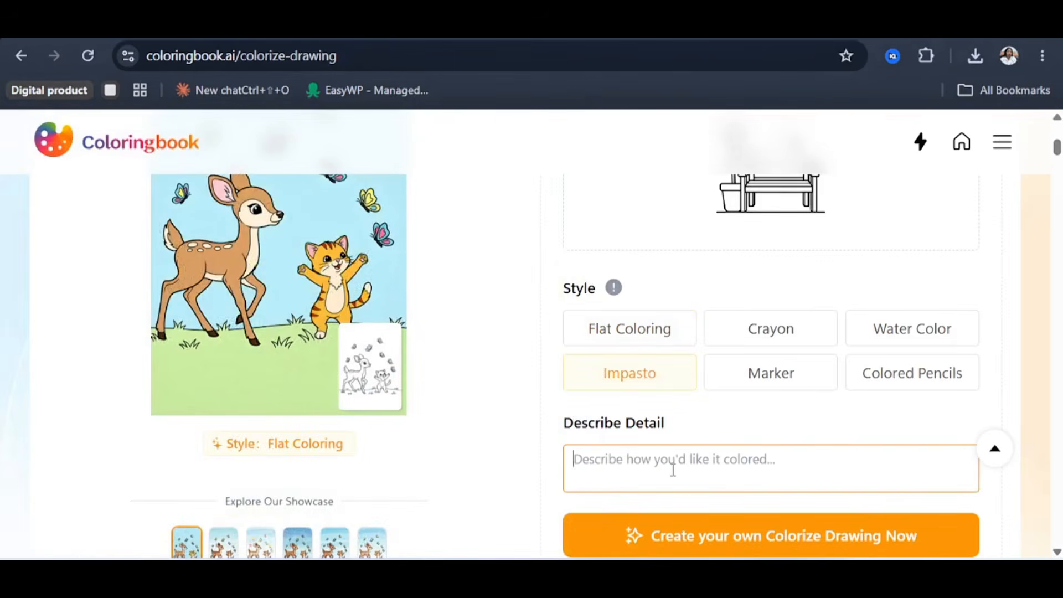
key("ctrl+v")
scroll(701, 429, "down", 3)
left_click(633, 380)
Set the batch to 2 images and generate the colorized cover drawings
scroll(245, 379, "down", 6)
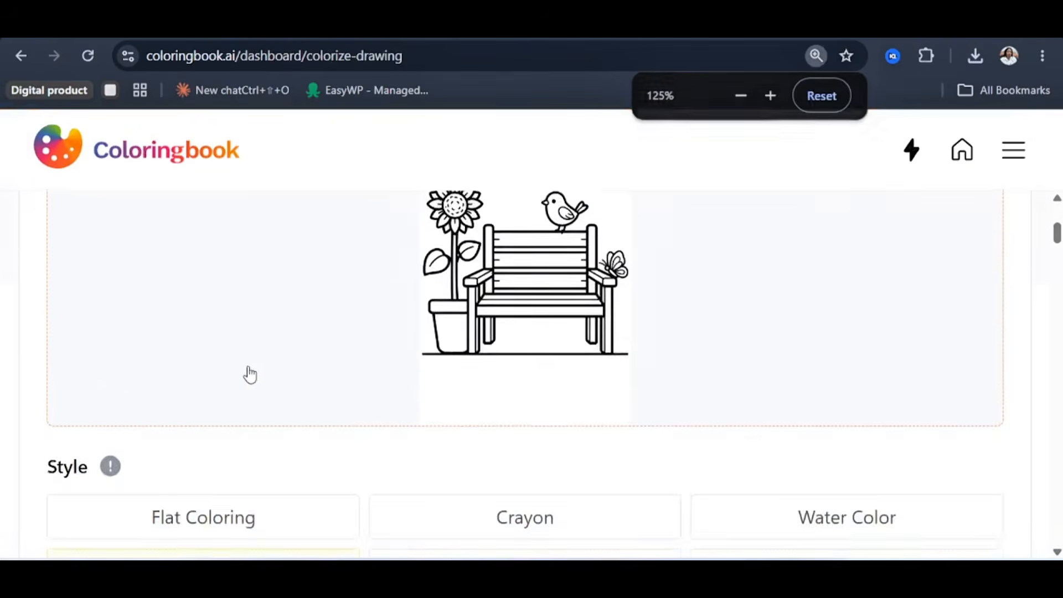
scroll(244, 368, "down", 4)
scroll(206, 342, "up", 2)
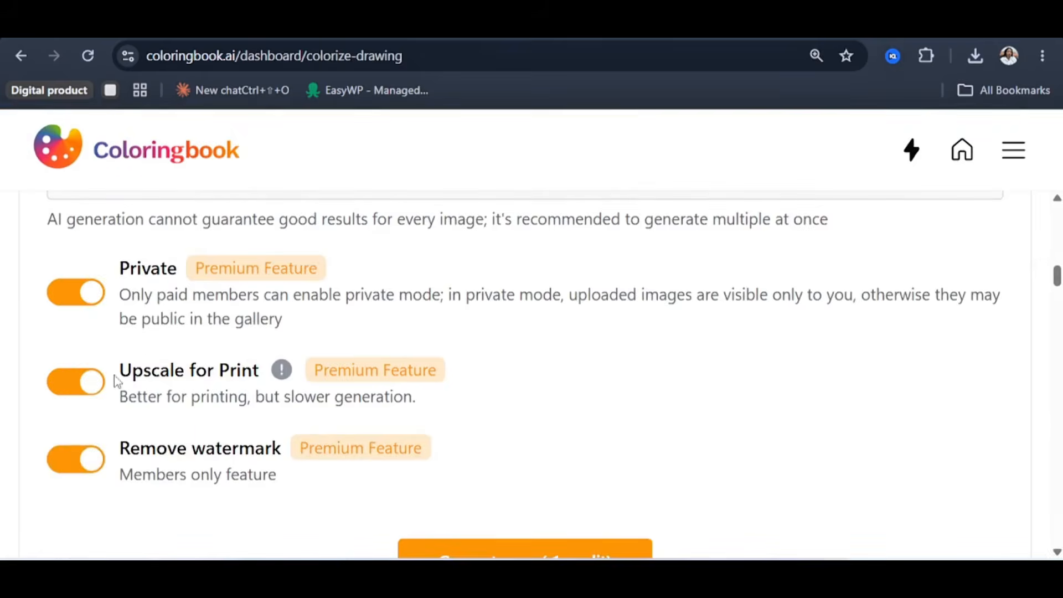
scroll(152, 331, "up", 3)
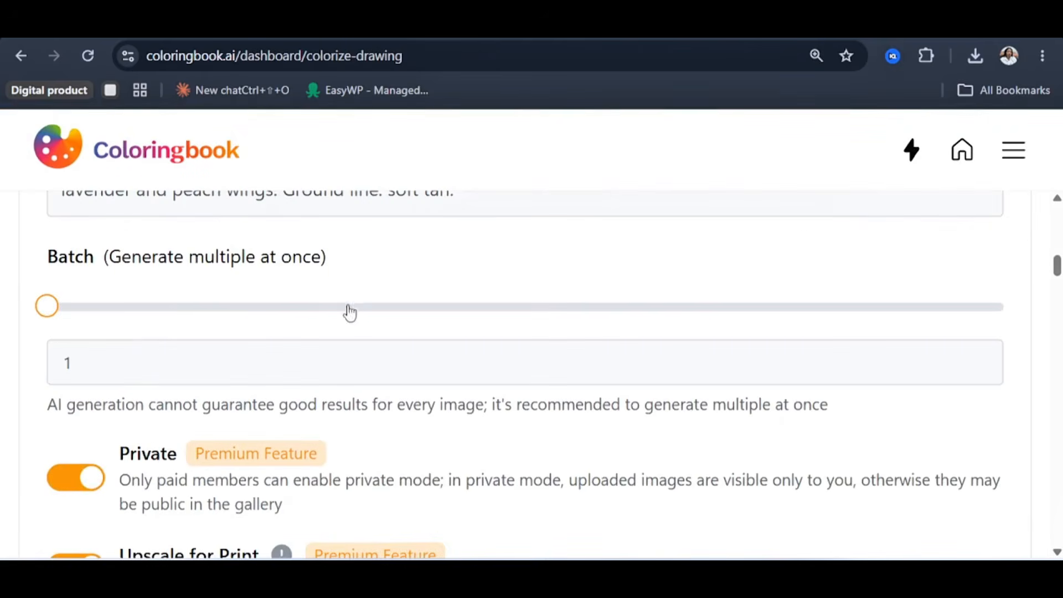
scroll(344, 323, "down", 5)
scroll(483, 347, "up", 3)
left_click(554, 377)
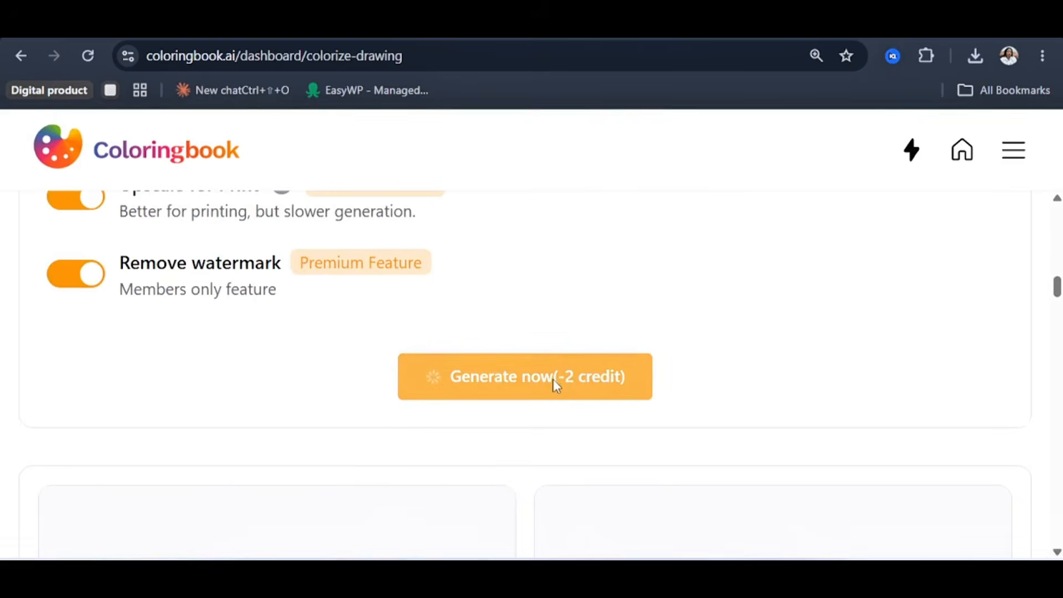
scroll(553, 382, "down", 1)
scroll(411, 382, "up", 2)
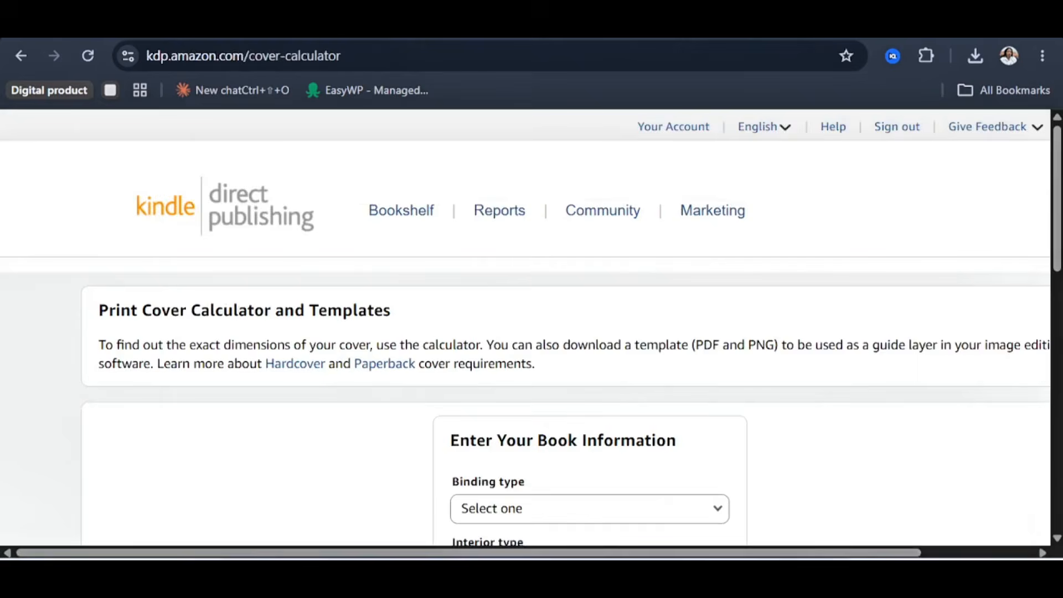
In KDP's Print Cover Calculator, choose Paperback binding, Black & white interior and White paper
scroll(579, 410, "down", 3)
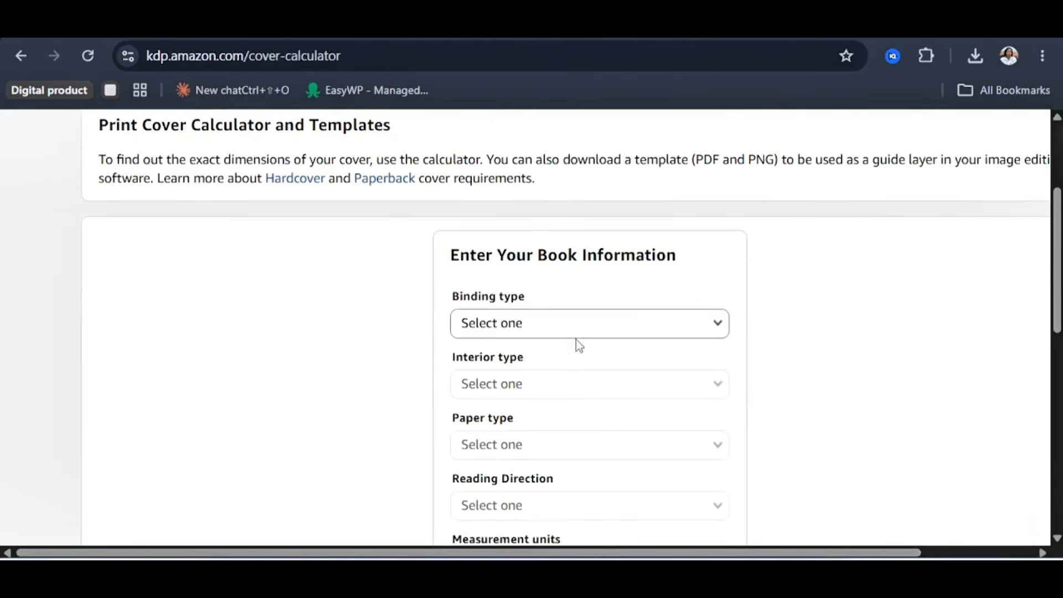
left_click(576, 328)
left_click(561, 346)
left_click(510, 387)
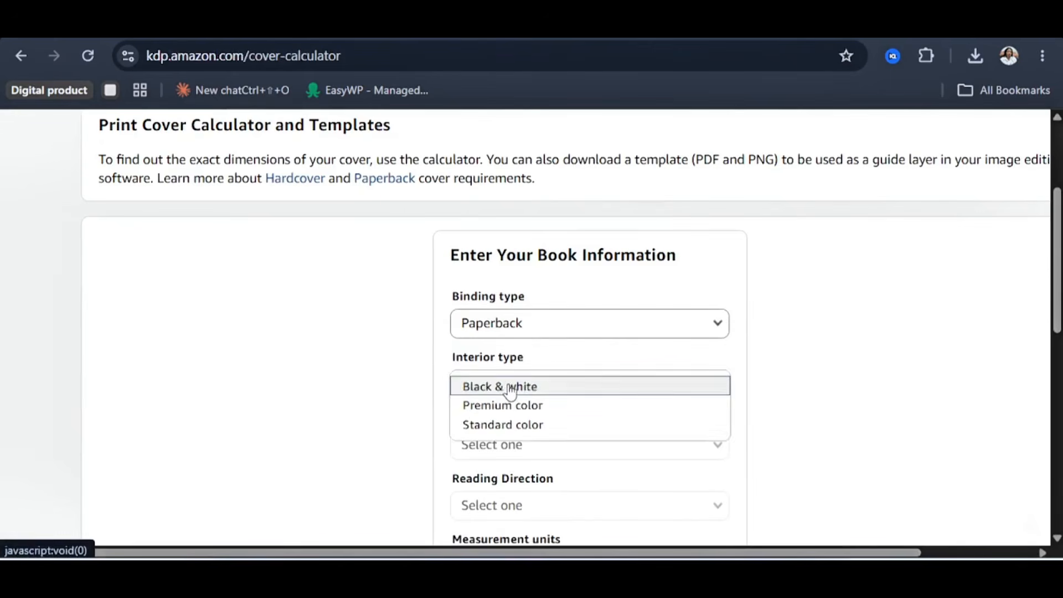
left_click(507, 386)
left_click(501, 446)
scroll(511, 387, "down", 2)
left_click(513, 360)
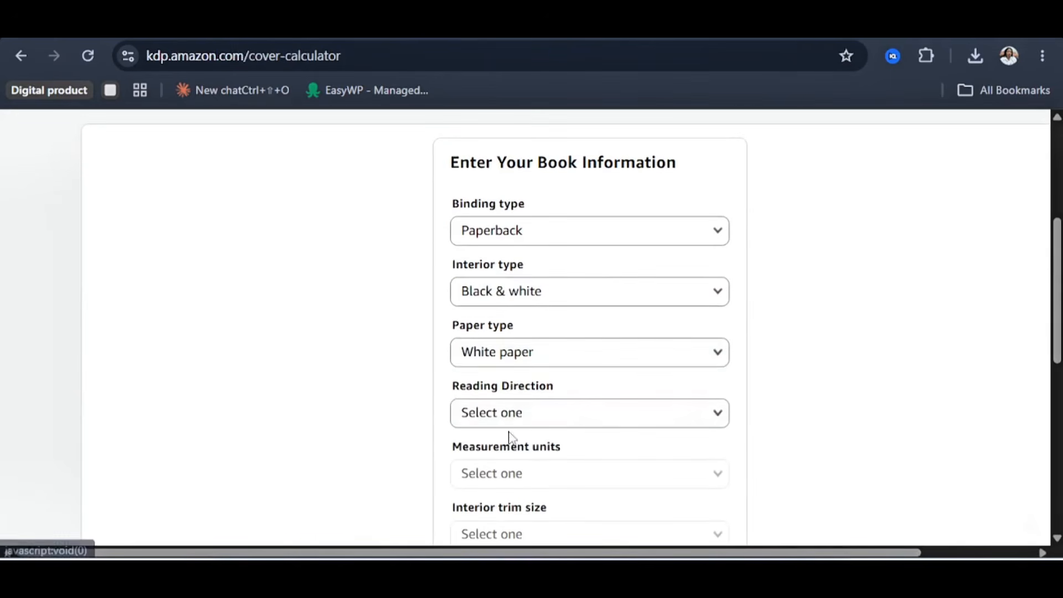
Set the reading direction to Left to Right and the measurement units to Inches
left_click(509, 414)
left_click(518, 417)
left_click(510, 476)
left_click(510, 476)
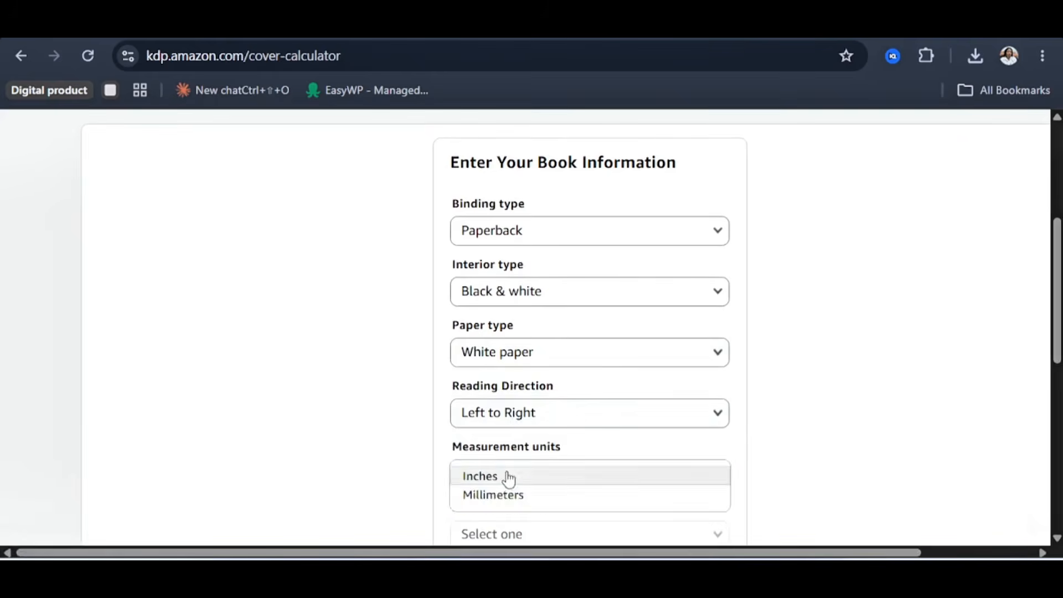
left_click(506, 475)
Set the interior trim size to 8.5 x 11 in and the page count to 24, and calculate the cover dimensions
scroll(506, 412, "down", 3)
left_click(521, 350)
scroll(510, 355, "down", 2)
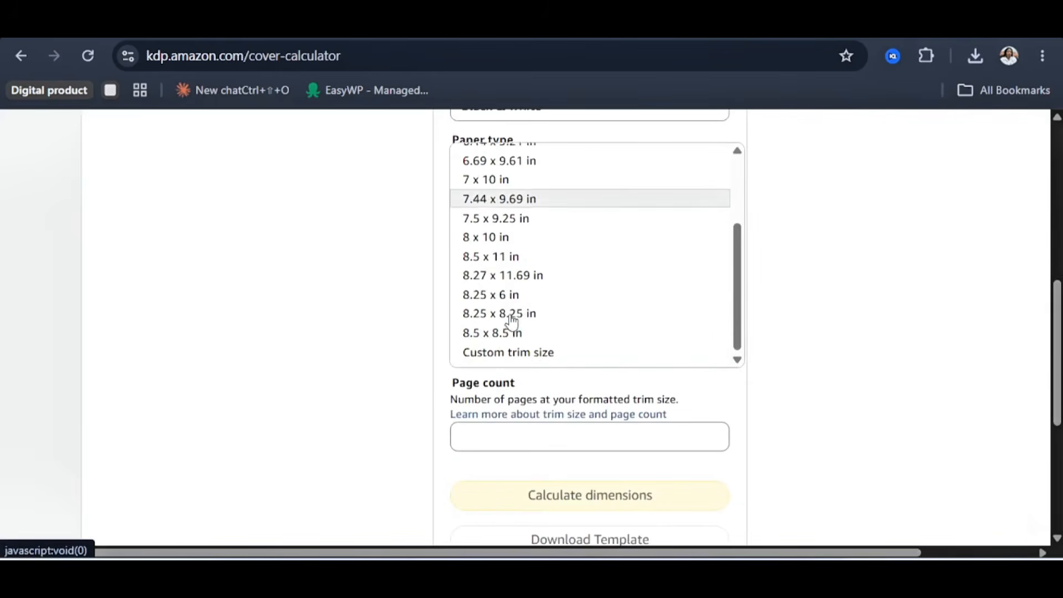
left_click(497, 260)
left_click(510, 443)
type("24")
scroll(510, 446, "down", 3)
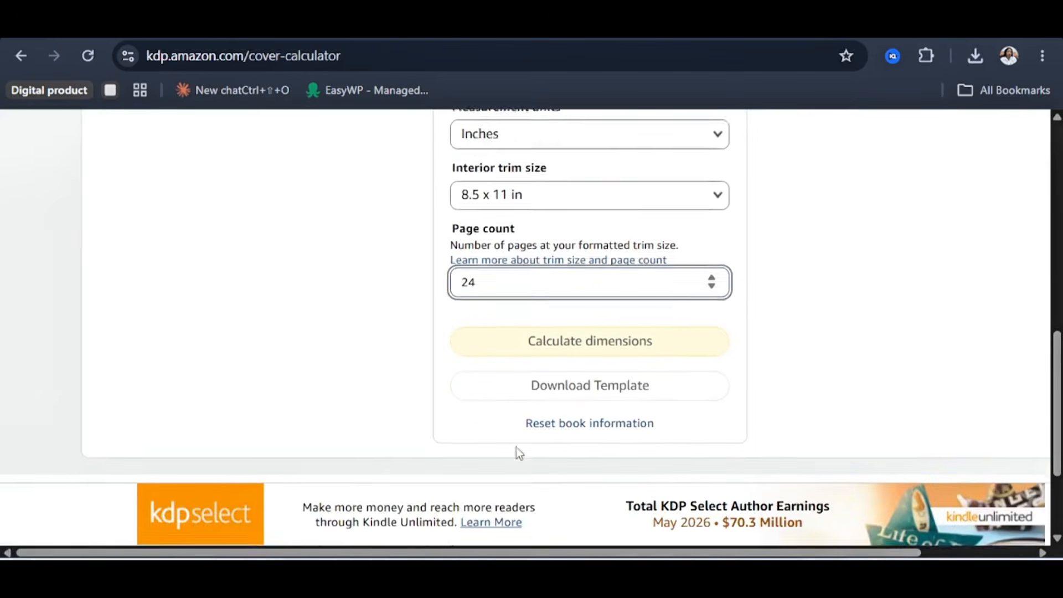
left_click(566, 308)
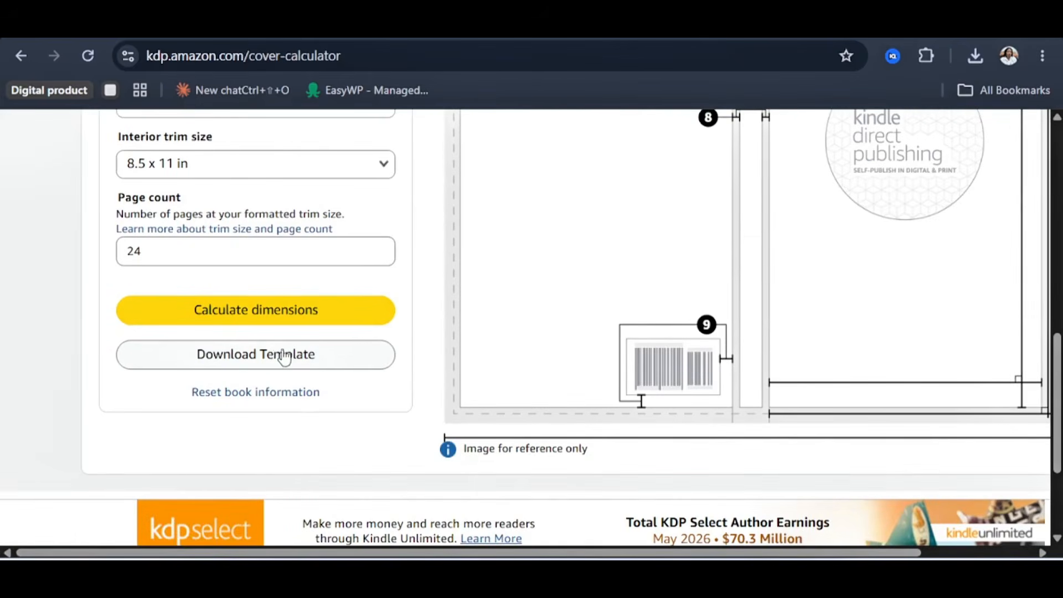
Copy the full cover width from the calculator and create a Canva custom-size design measuring 17.304 x 11.25 in
scroll(549, 292, "up", 8)
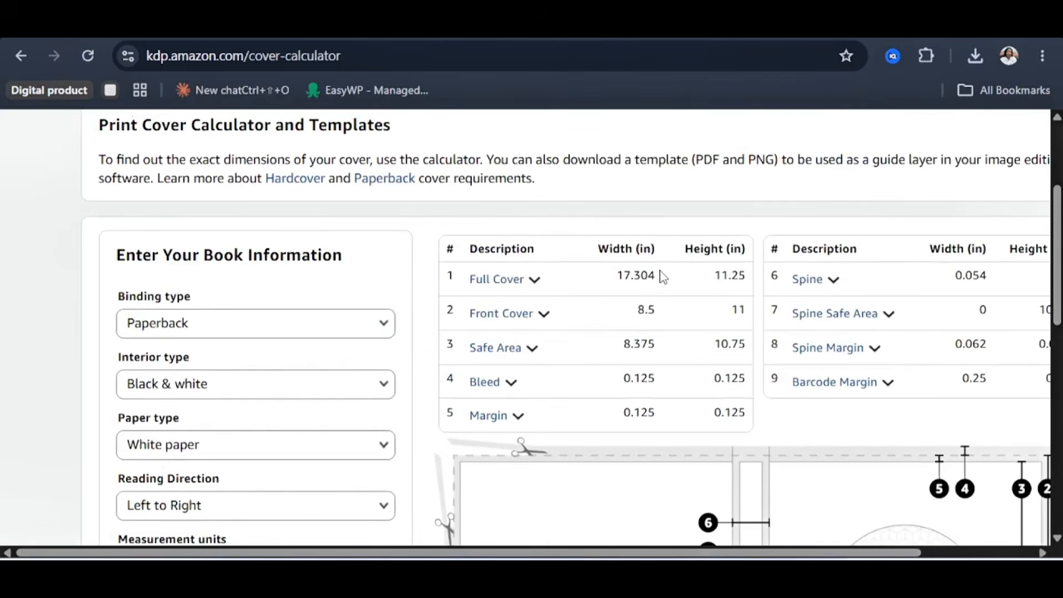
left_click_drag(663, 283, 612, 297)
key("ctrl+c")
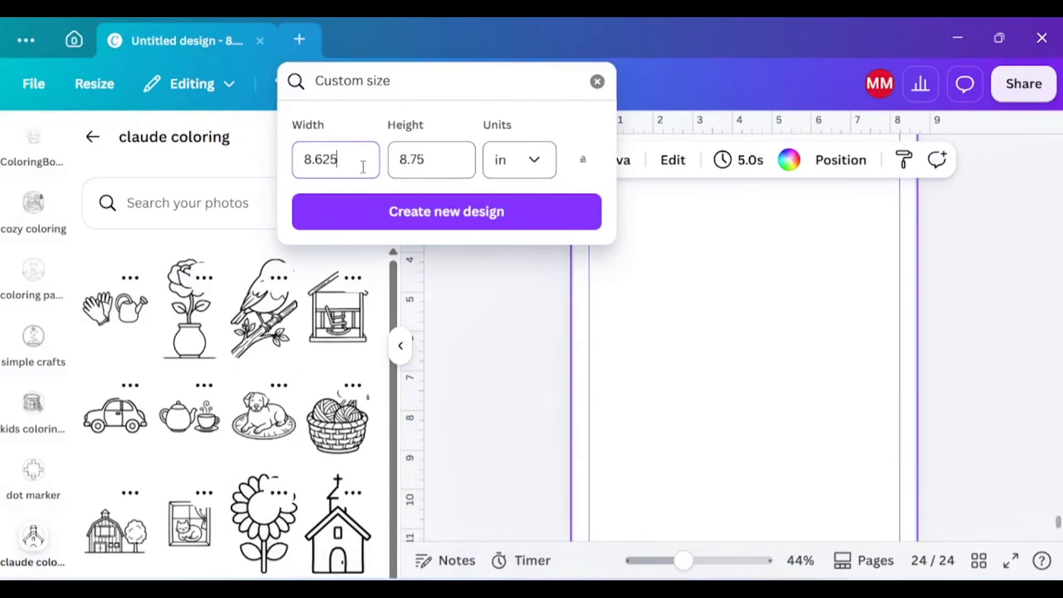
left_click_drag(364, 167, 288, 176)
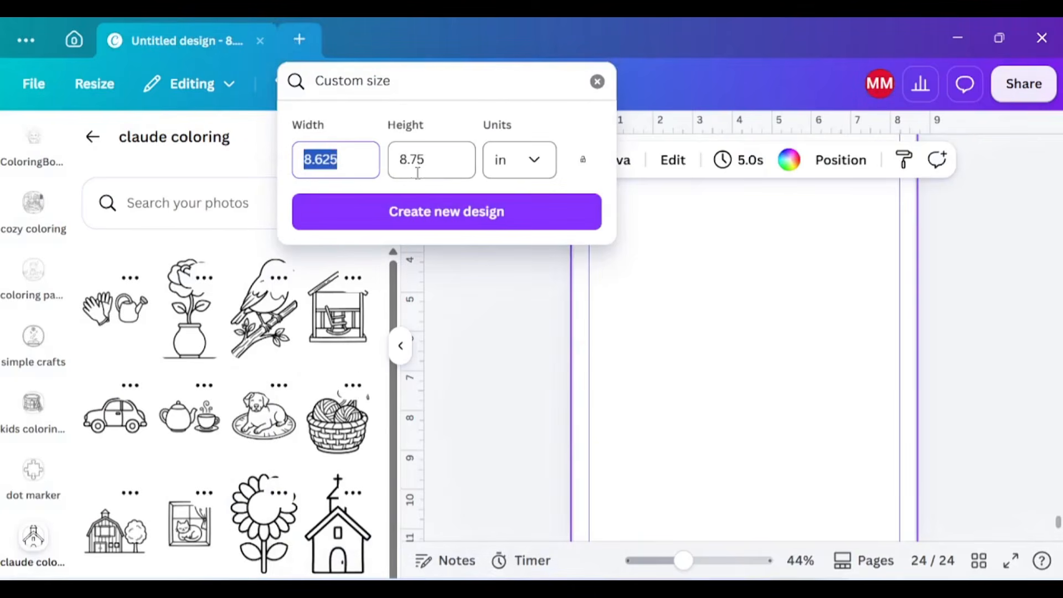
key("ctrl+v")
left_click(453, 220)
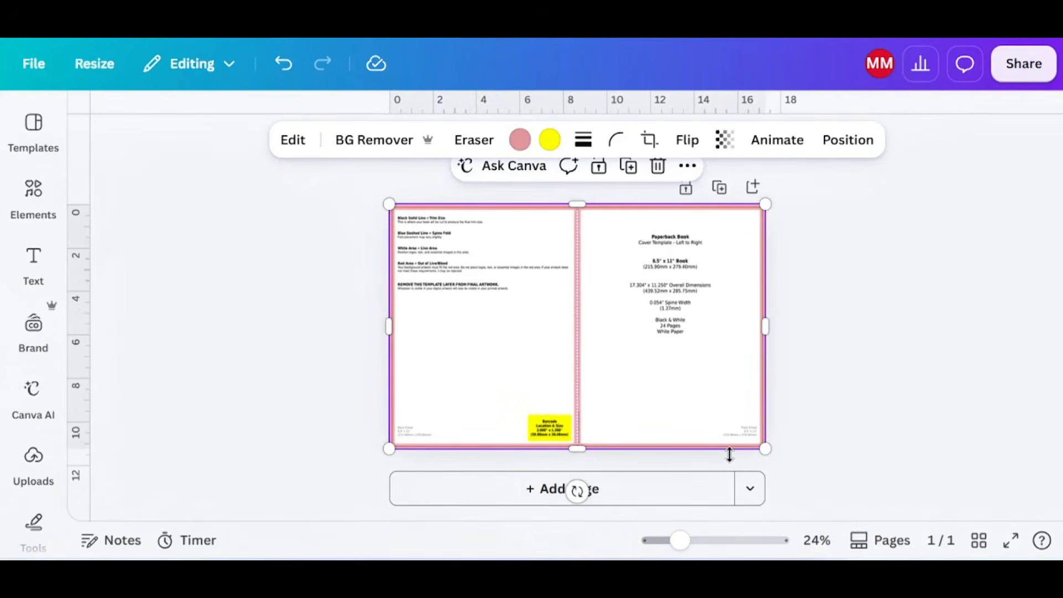
scroll(730, 454, "up", 2)
scroll(547, 301, "up", 2)
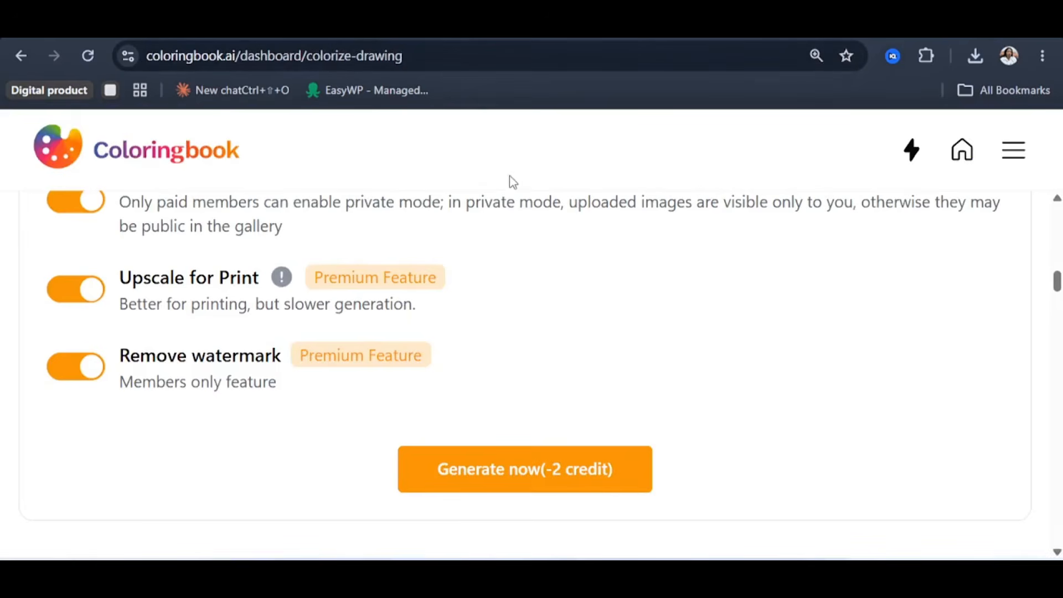
Switch to Coloringbook and compare the generated colorized garden bench drawings by framing, background and shading style
scroll(501, 220, "down", 10)
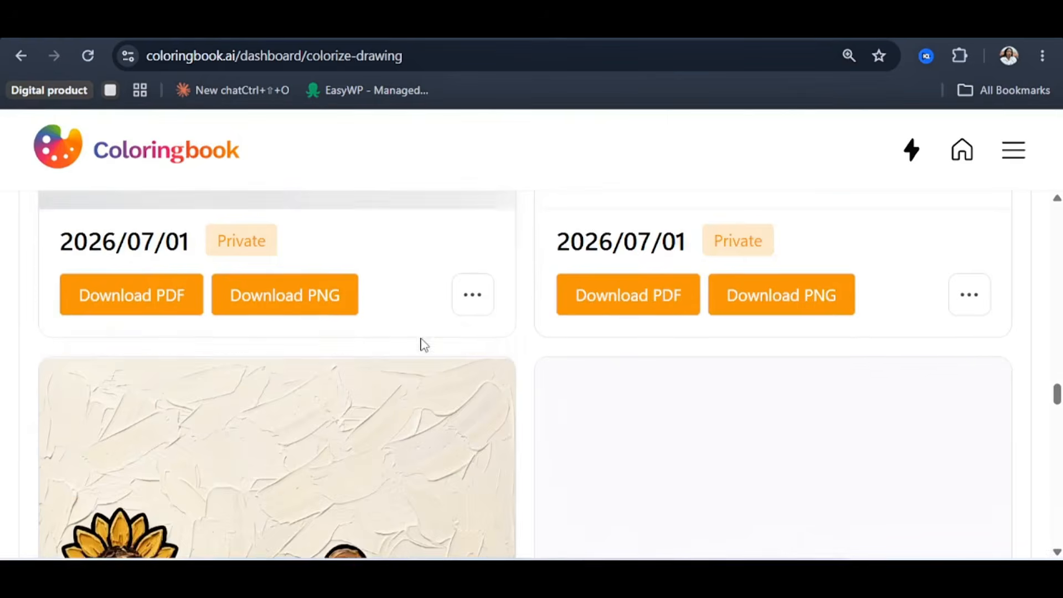
scroll(430, 368, "up", 2)
scroll(430, 368, "down", 5)
scroll(309, 428, "down", 3)
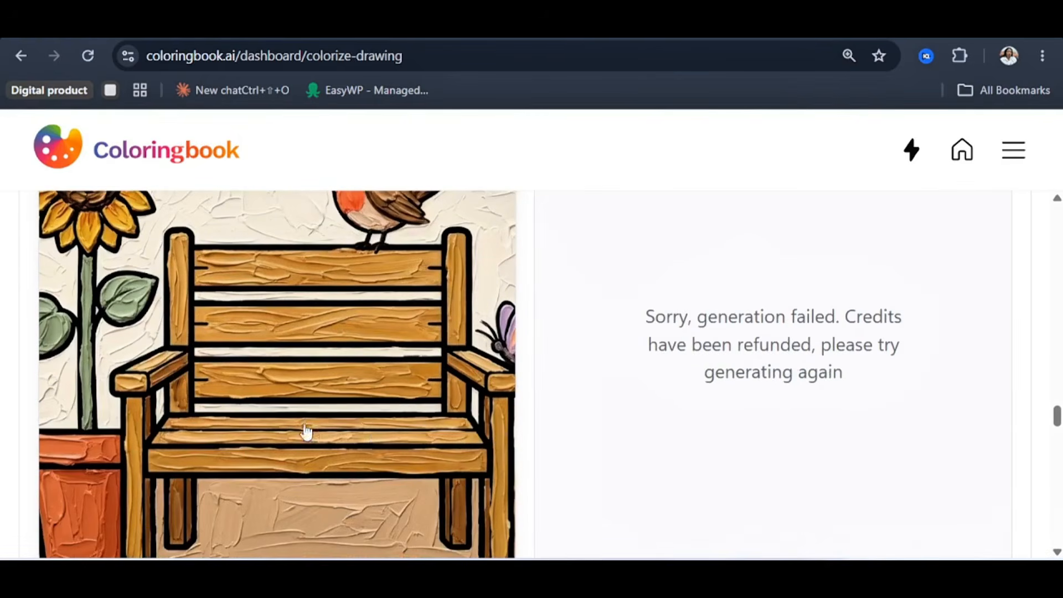
scroll(300, 403, "up", 12)
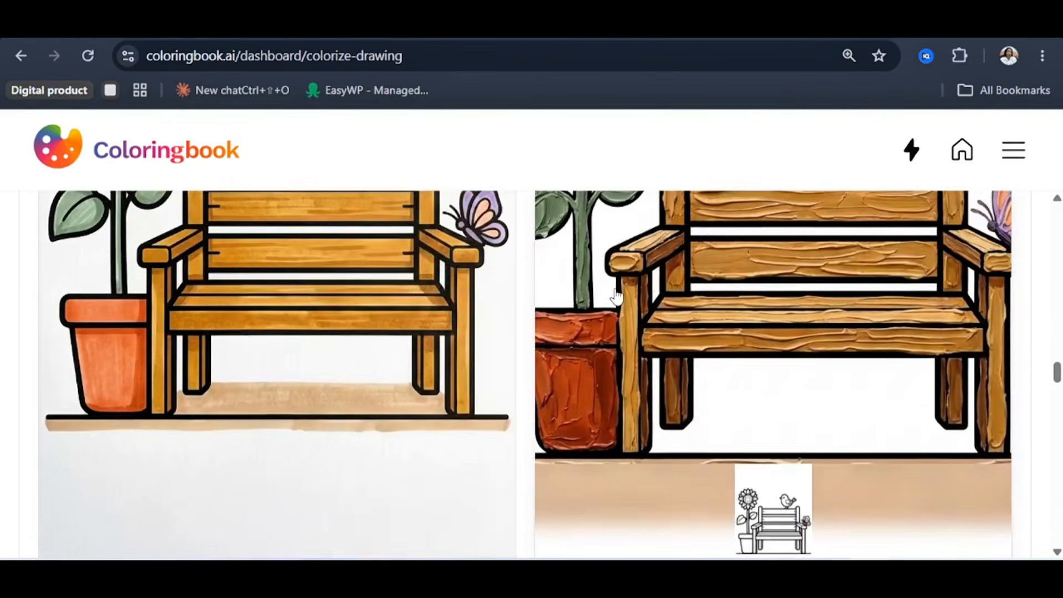
scroll(380, 388, "down", 4)
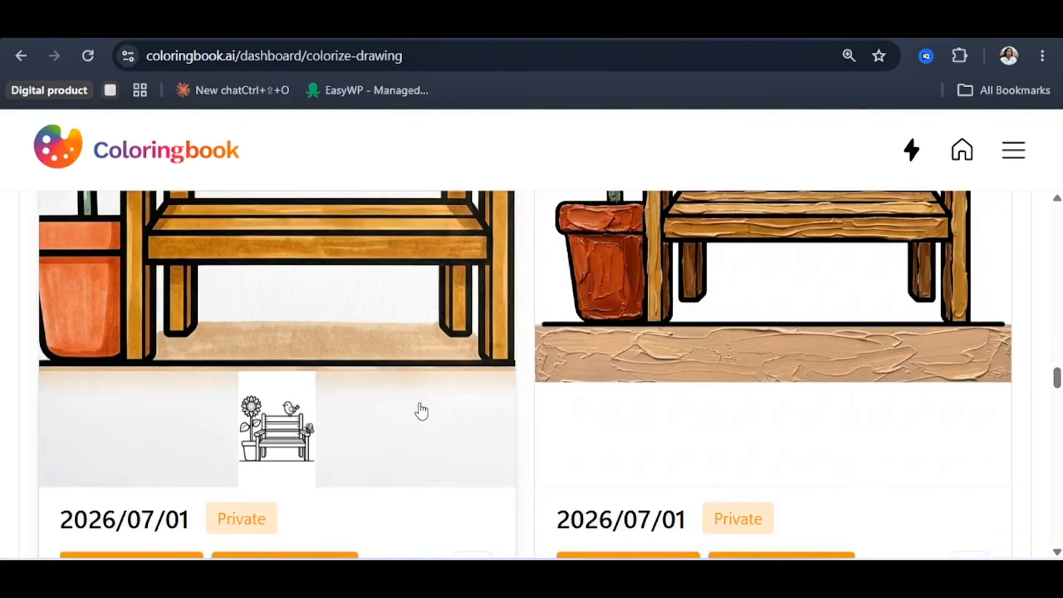
scroll(399, 420, "up", 2)
scroll(393, 359, "up", 10)
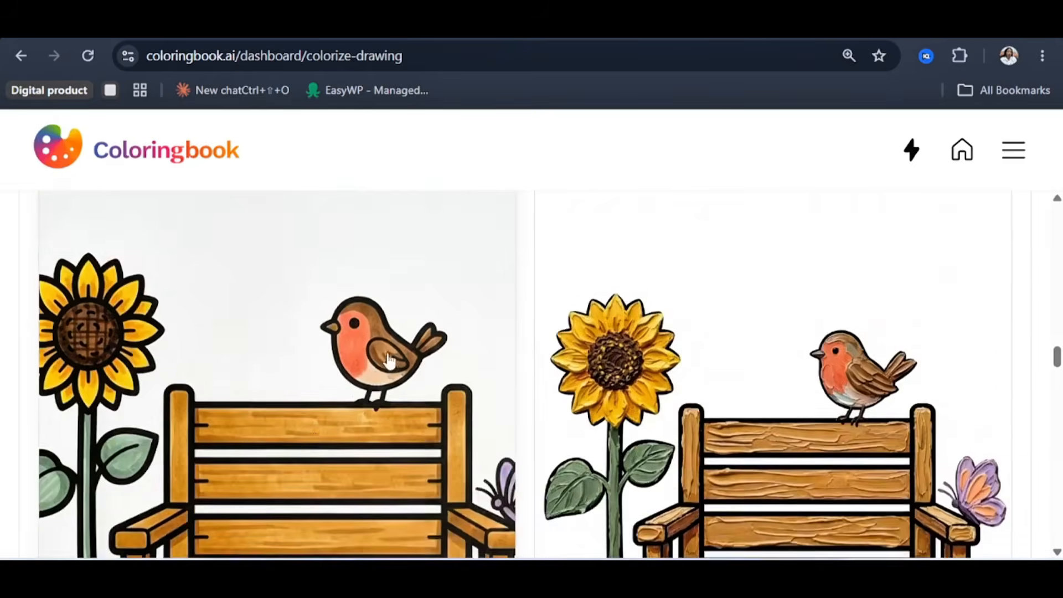
scroll(394, 359, "up", 3)
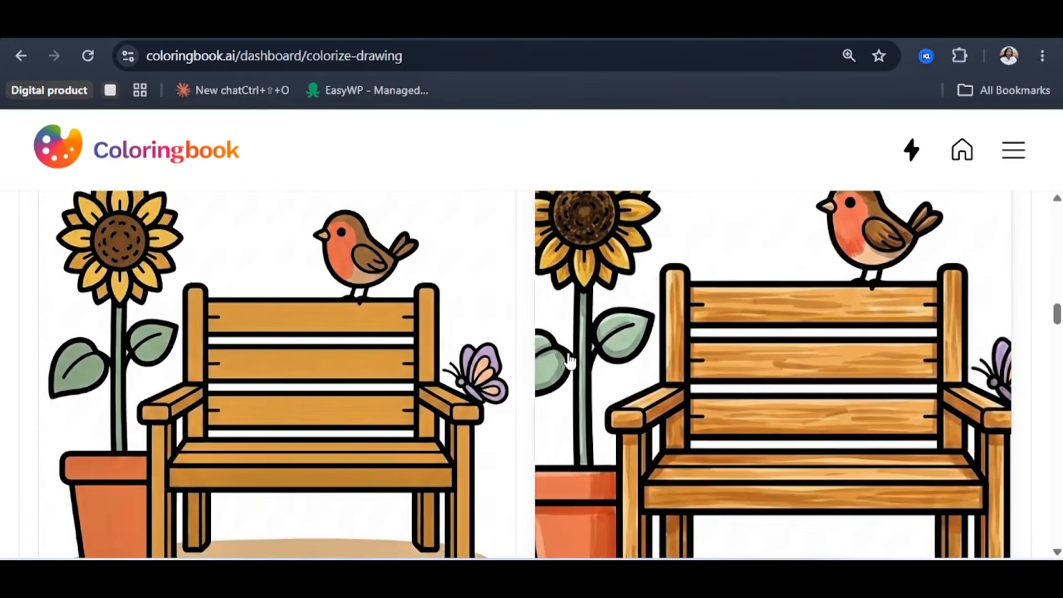
scroll(284, 426, "down", 7)
scroll(284, 425, "down", 5)
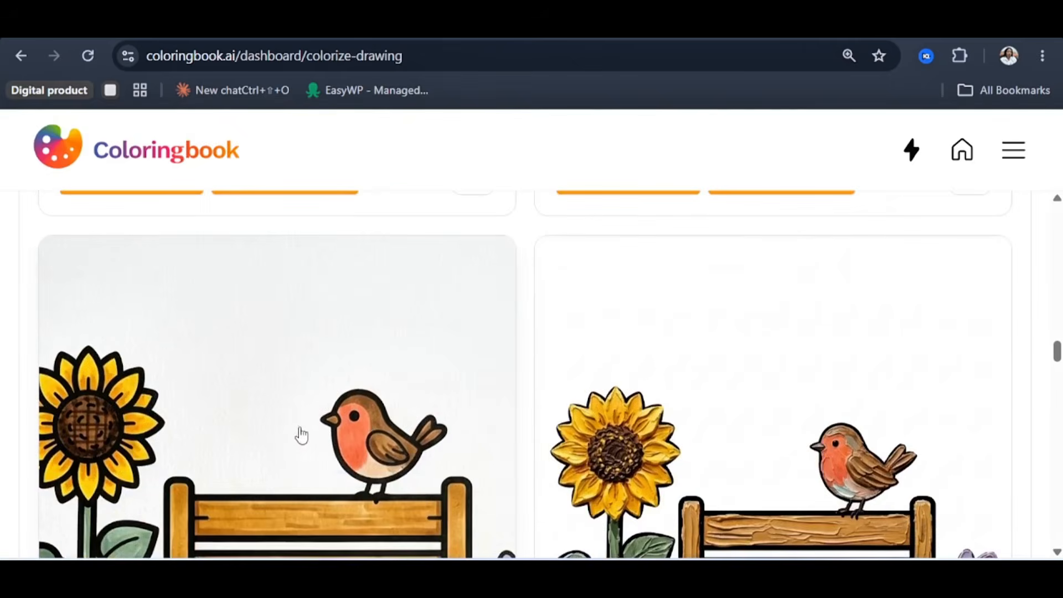
scroll(598, 380, "up", 8)
scroll(684, 346, "down", 3)
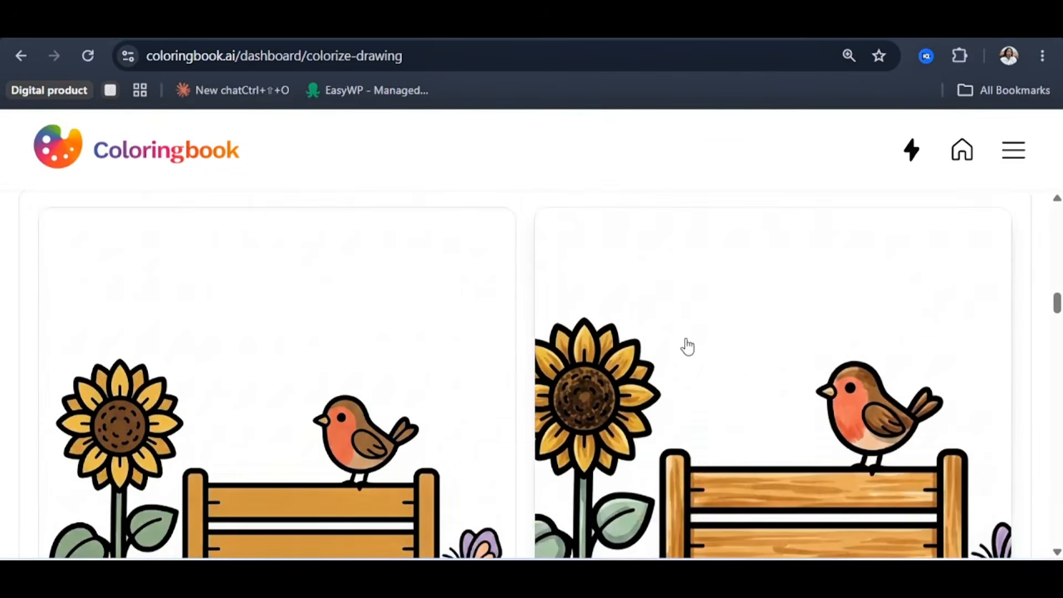
scroll(726, 396, "down", 2)
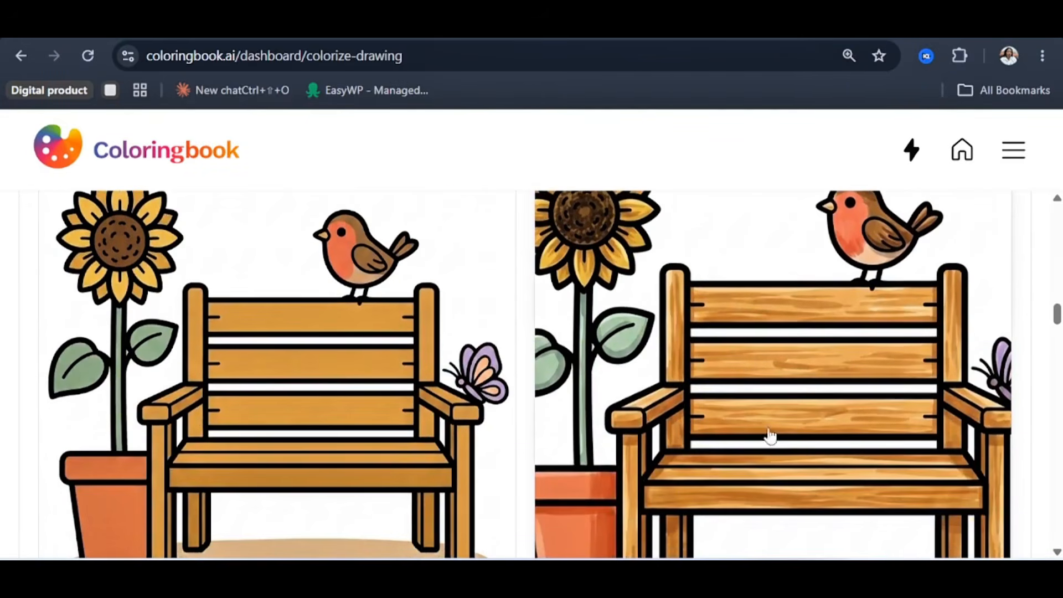
scroll(747, 382, "down", 4)
scroll(740, 366, "up", 2)
scroll(703, 499, "down", 3)
scroll(712, 503, "down", 2)
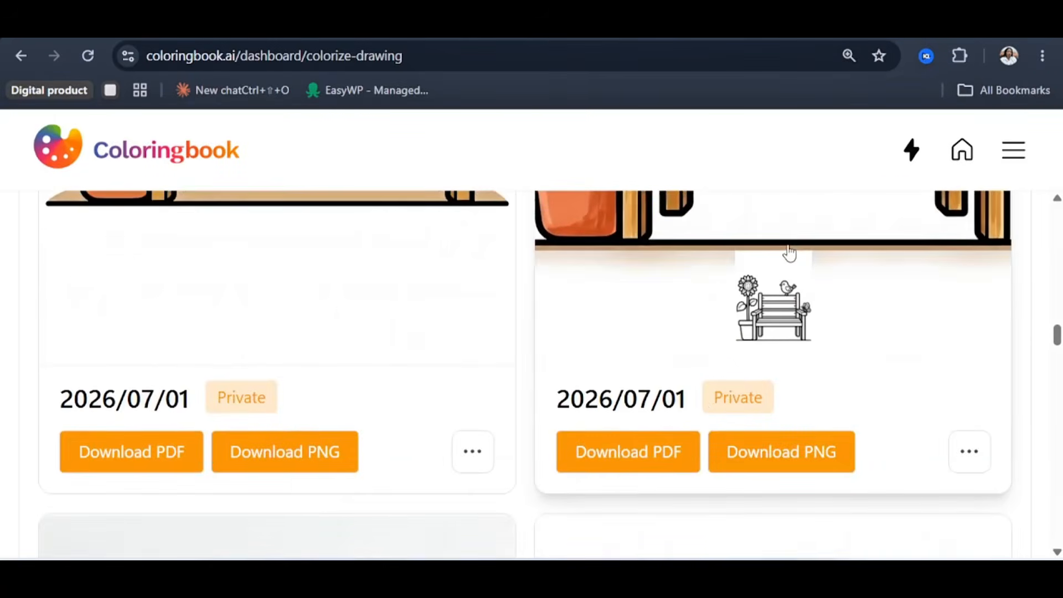
Open the colorized bench drawing with the streaked wood grain on a white background for use on the cover
left_click(790, 254)
scroll(869, 356, "up", 5)
left_click(749, 293)
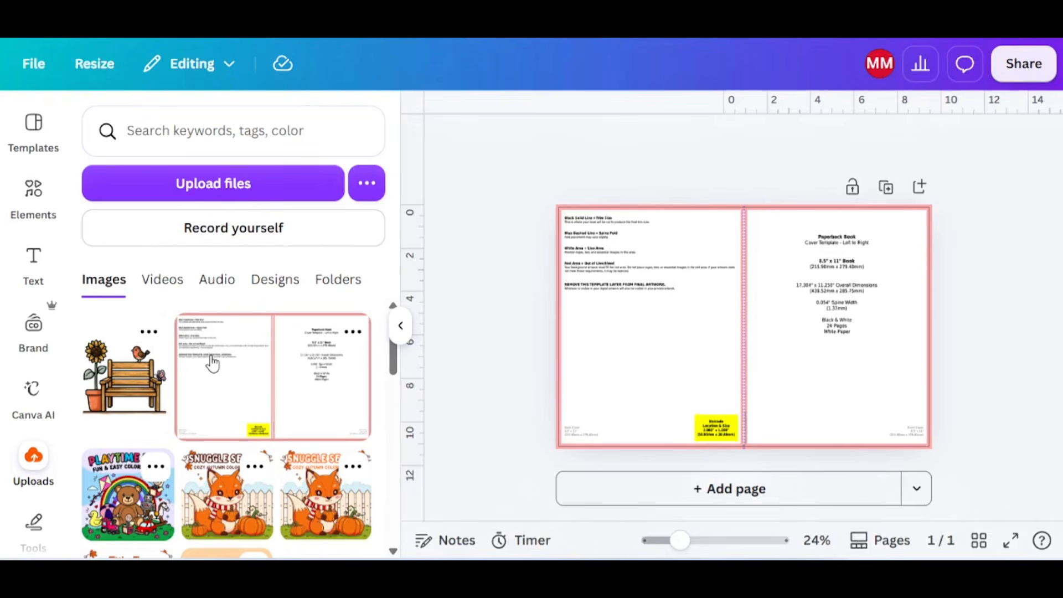
In the Canva cover design, add the uploaded bench illustration and enlarge it to span the width of the front cover
left_click(121, 365)
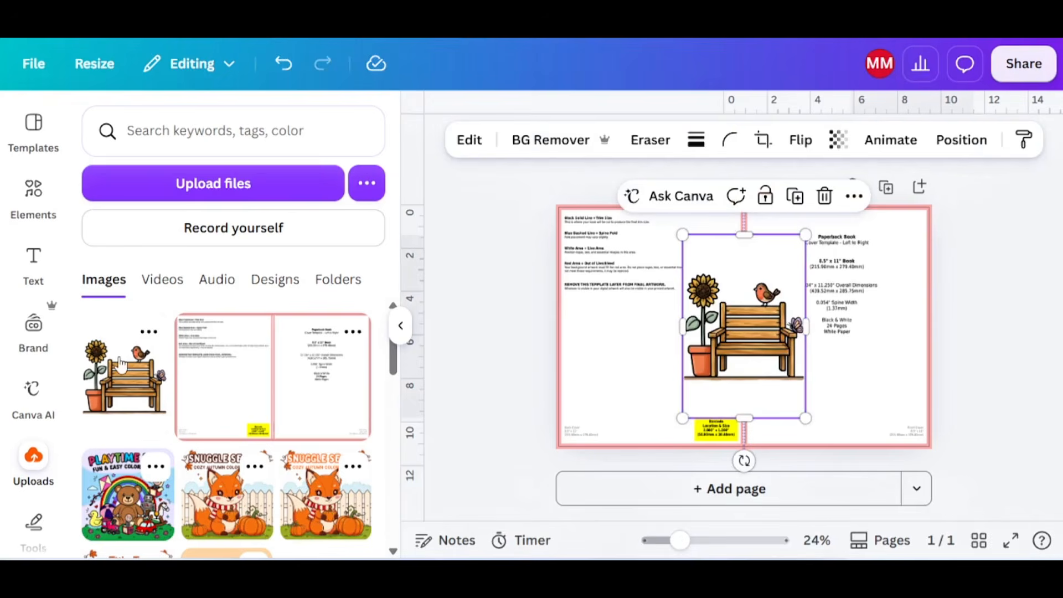
left_click_drag(767, 346, 824, 296)
left_click_drag(867, 375, 950, 469)
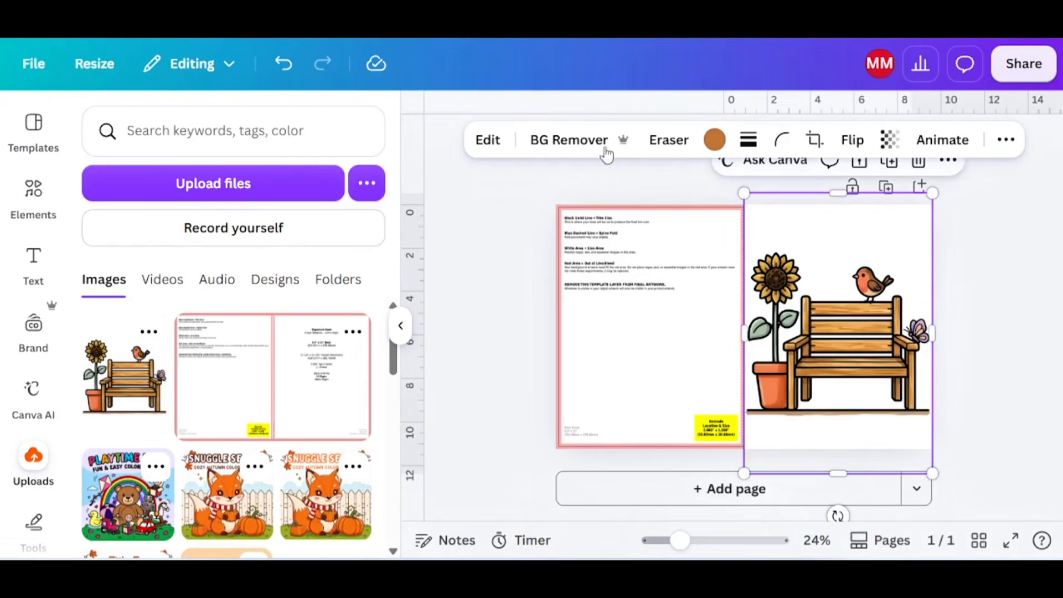
Remove the white background from the bench illustration and check its fit against the cover template
left_click(563, 139)
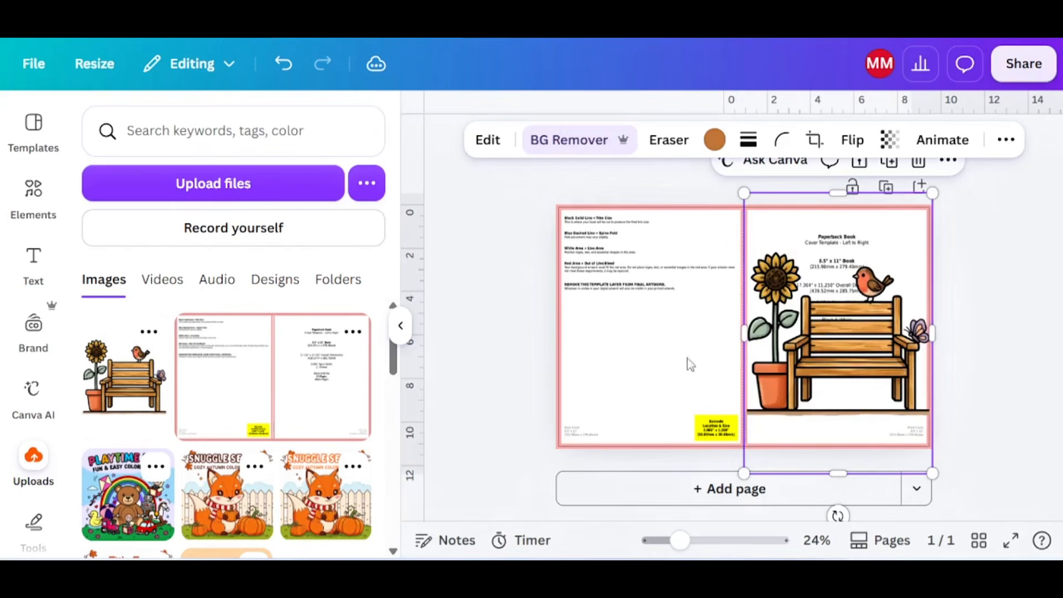
left_click(400, 326)
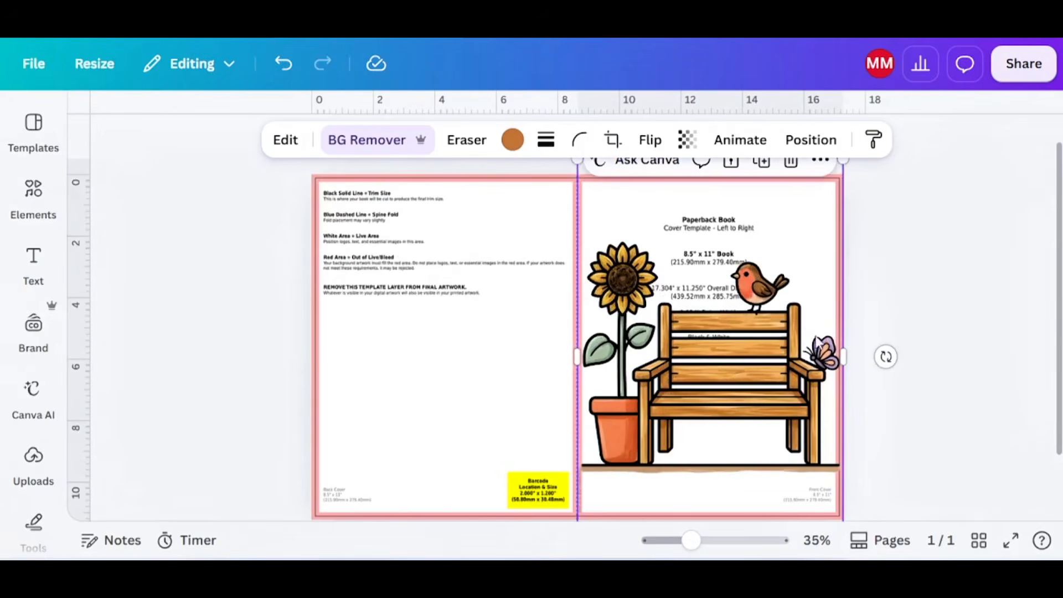
scroll(753, 360, "down", 2)
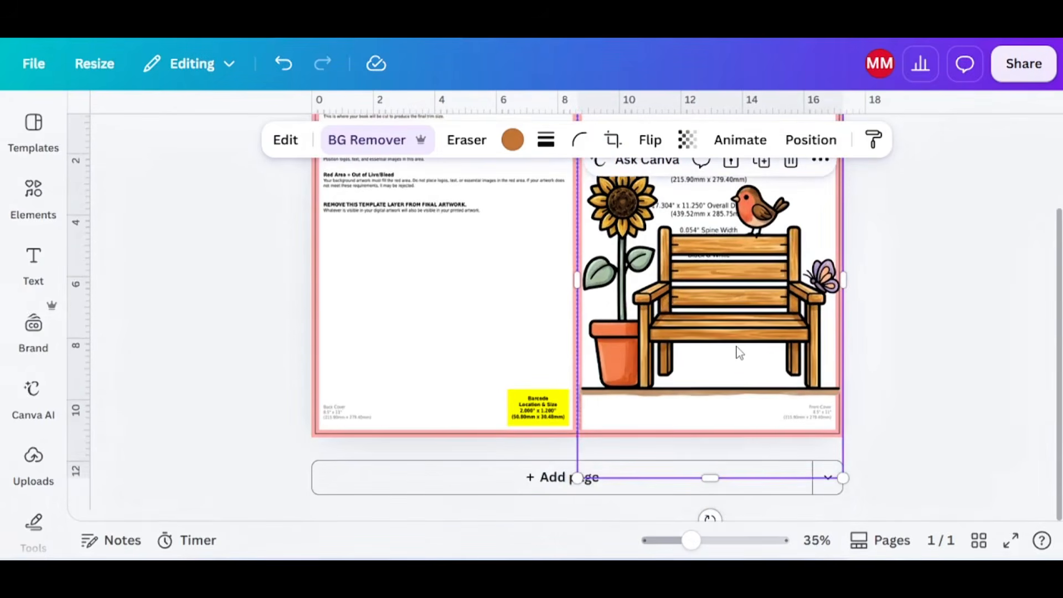
scroll(740, 353, "up", 2)
left_click(353, 298)
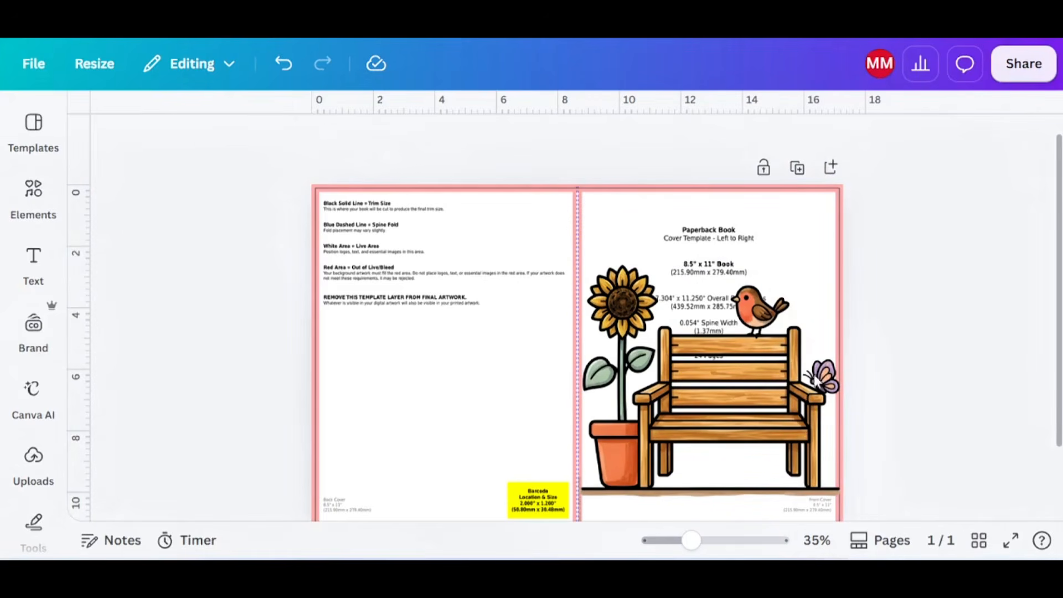
Search the graphics for "relaxing sunset cartoon background" and add the painted beach scene with blue sky, sea and sand
left_click(42, 202)
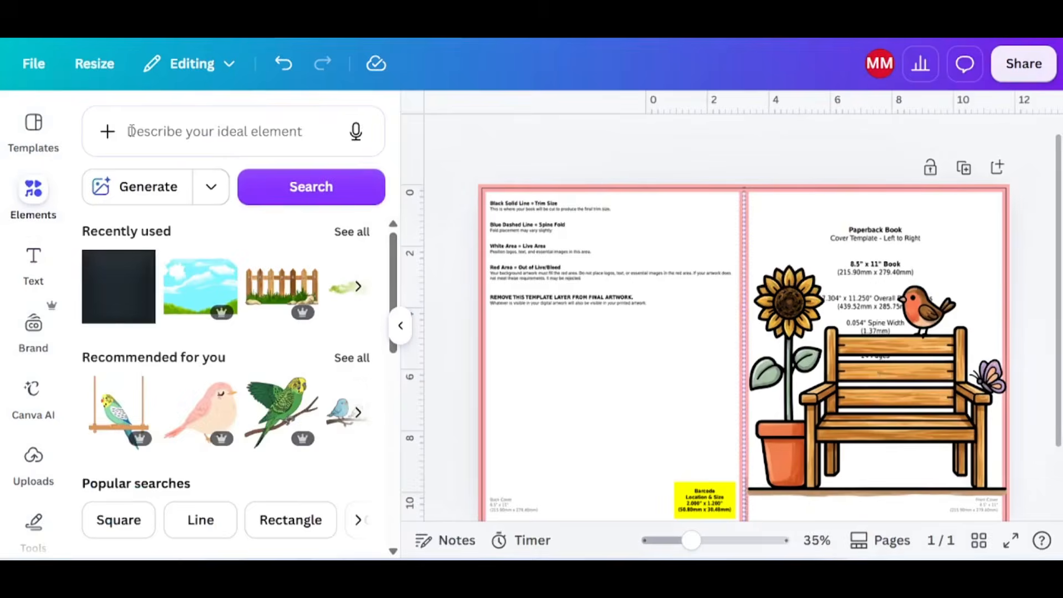
left_click(132, 130)
type("sunset cartoon background")
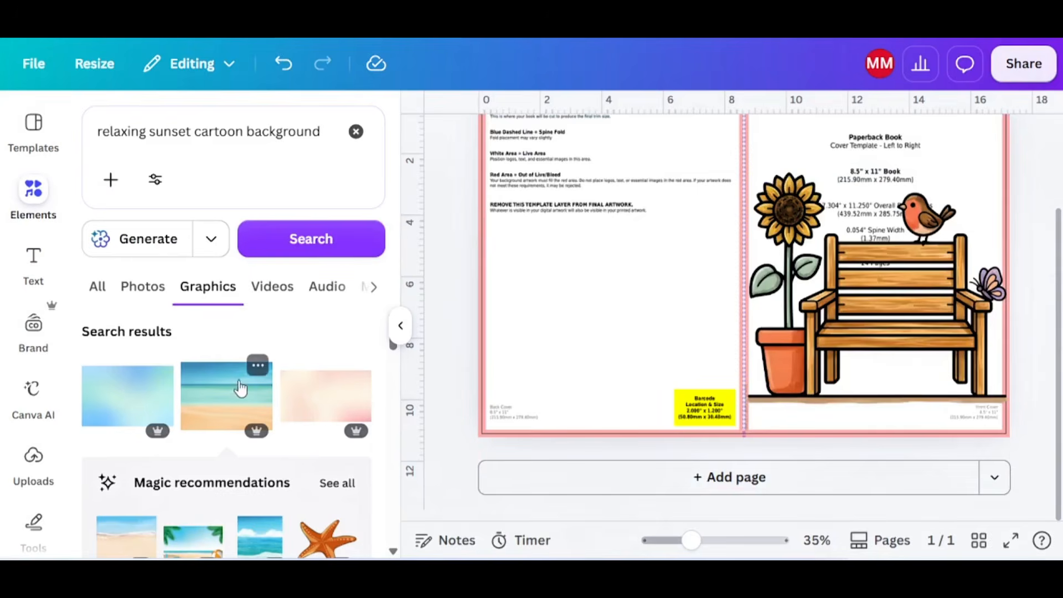
scroll(224, 390, "down", 2)
scroll(225, 358, "up", 2)
left_click(249, 399)
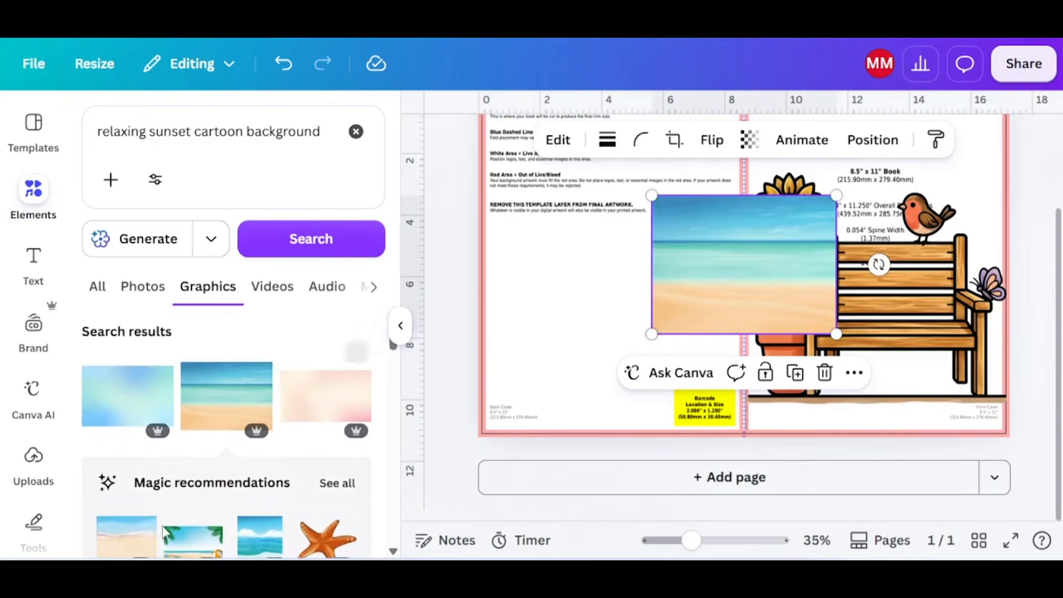
scroll(133, 493, "down", 2)
left_click(138, 449)
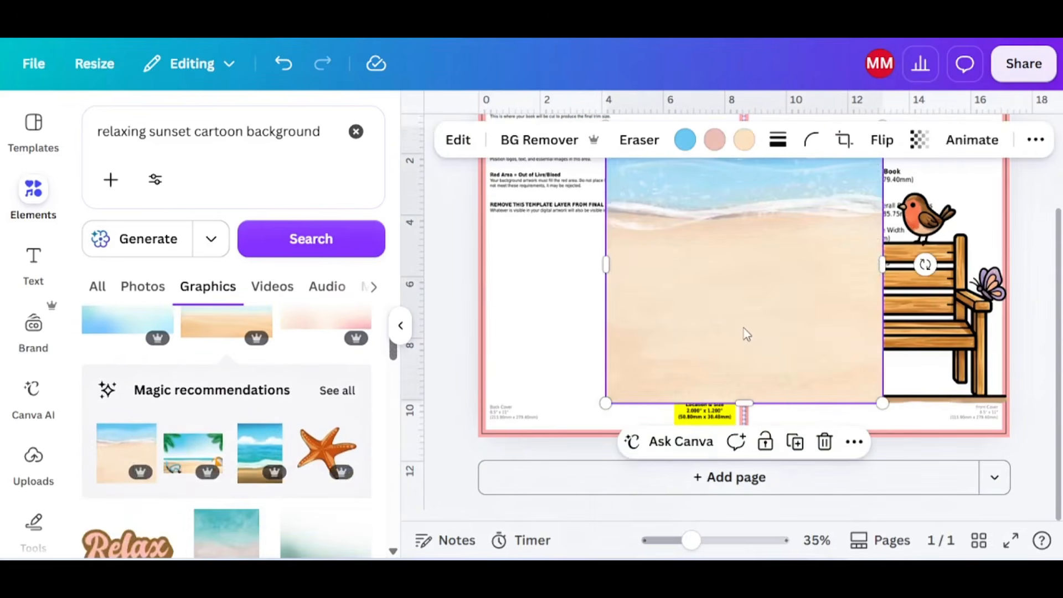
scroll(743, 328, "up", 2)
key("Delete")
Align the beach scene with the page's upper-left corner and enlarge it to cover the whole cover spread
left_click(737, 337)
left_click_drag(736, 337, 566, 248)
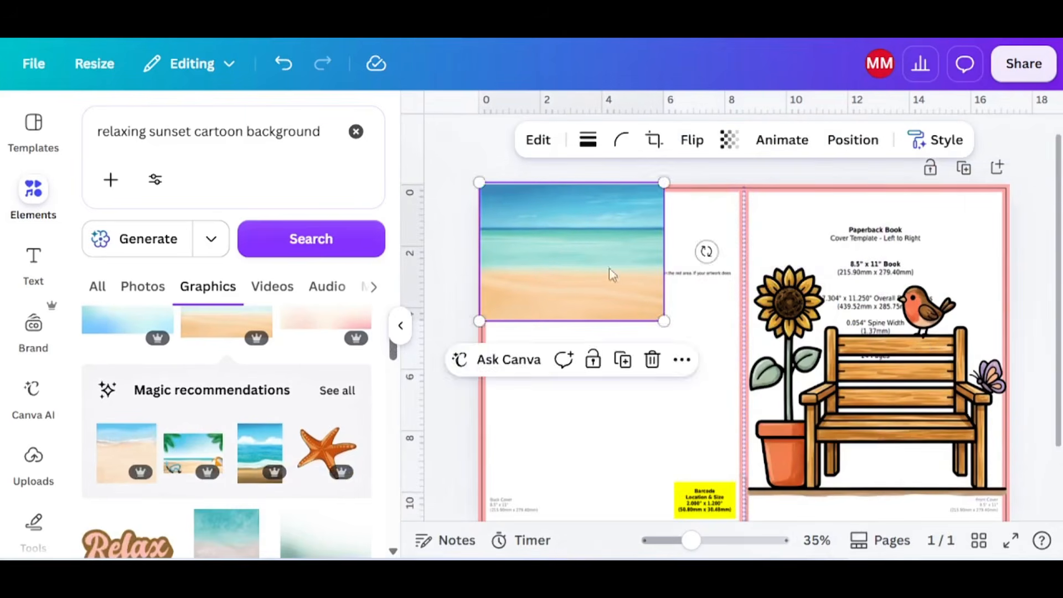
left_click_drag(664, 320, 1018, 552)
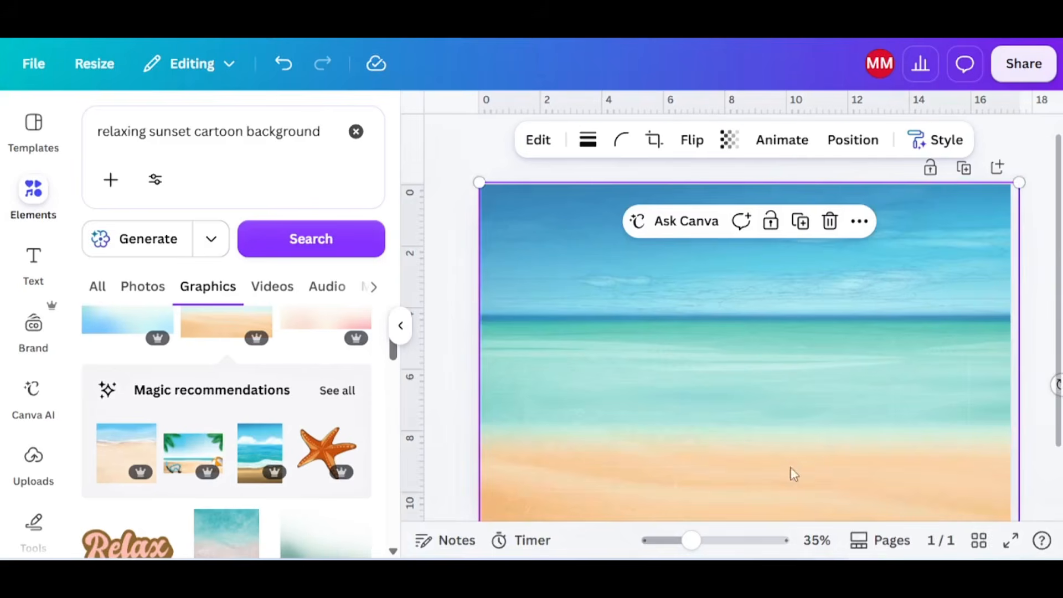
Layer the beach scene beneath the bench illustration but above the cover template
left_click(853, 140)
left_click(325, 261)
left_click(181, 215)
left_click(841, 347)
left_click_drag(878, 402, 883, 387)
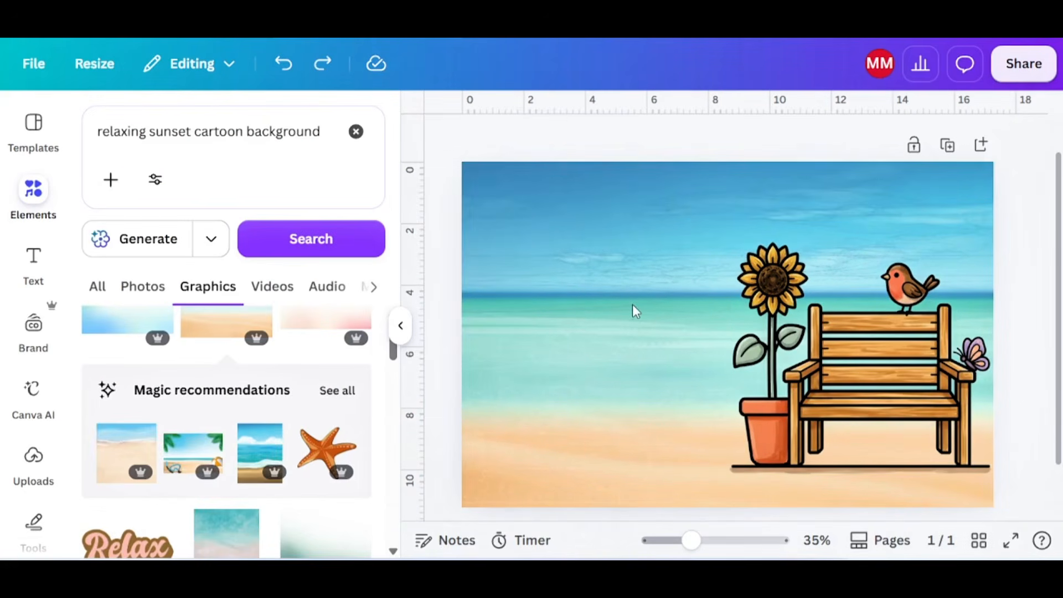
Set the beach background's transparency to 46 so the template guides show through
left_click(630, 306)
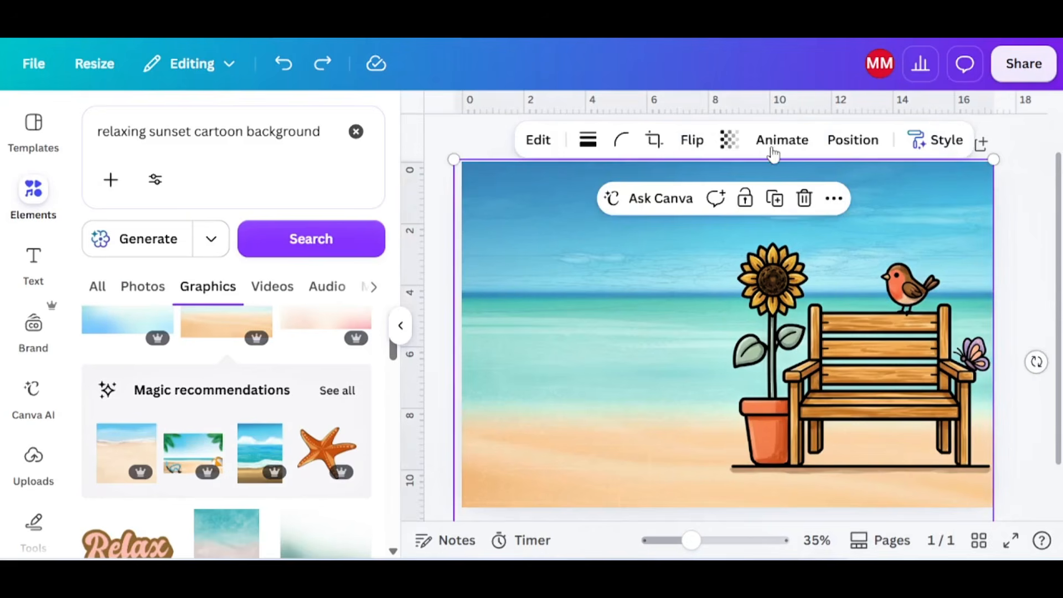
left_click(729, 140)
left_click_drag(729, 216, 698, 220)
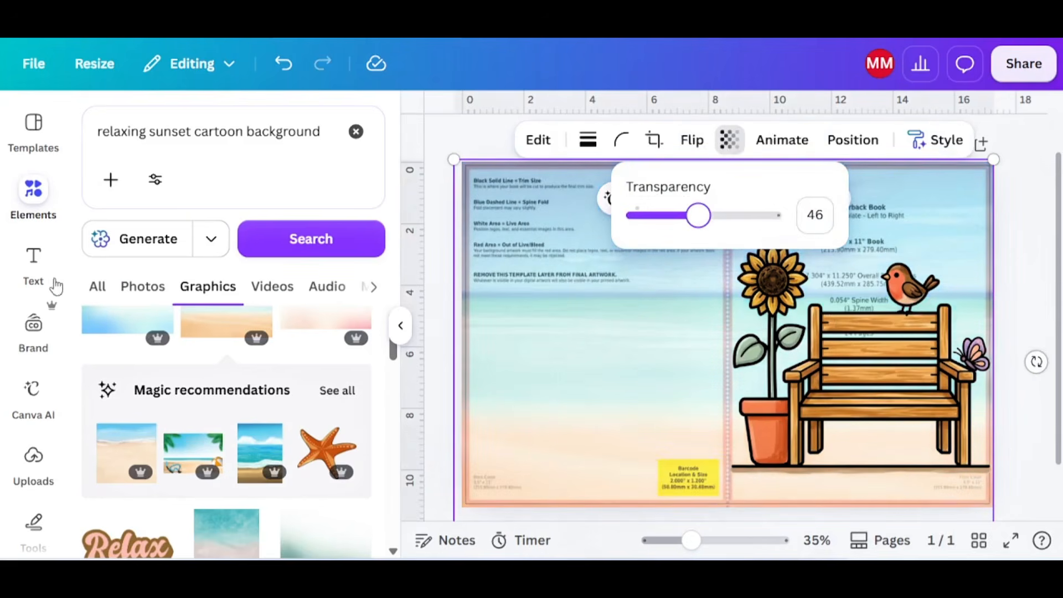
Add a heading to the cover reading "SIMPLE & SOOTHING"
left_click(40, 267)
scroll(201, 285, "down", 3)
scroll(211, 387, "up", 3)
left_click(209, 417)
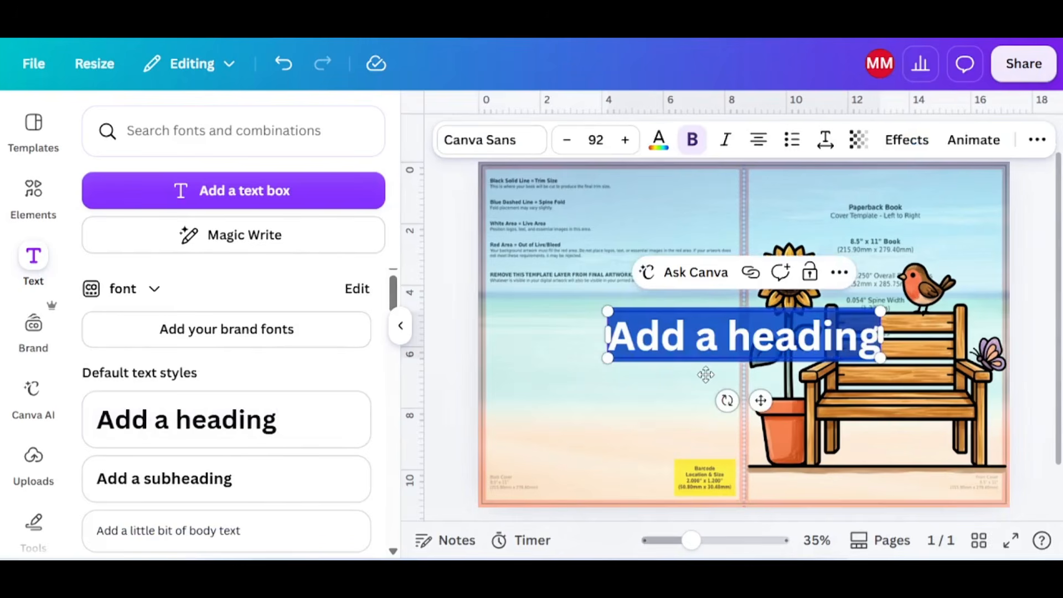
type("SIMPL")
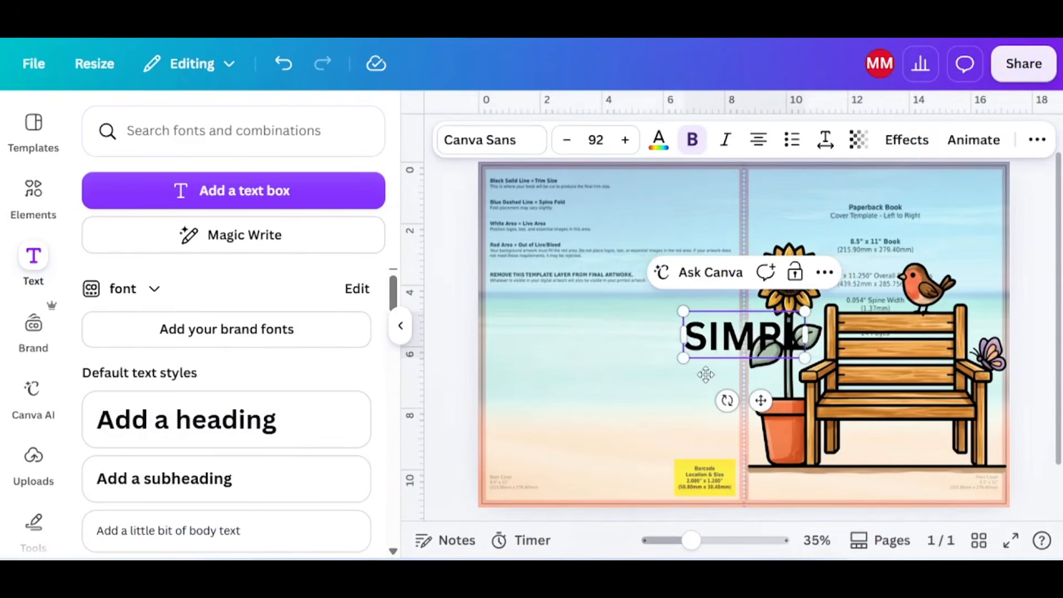
type("E & SOOTHING")
Set the cover title's font to Bobby Jones Soft and its text color to white
left_click(486, 145)
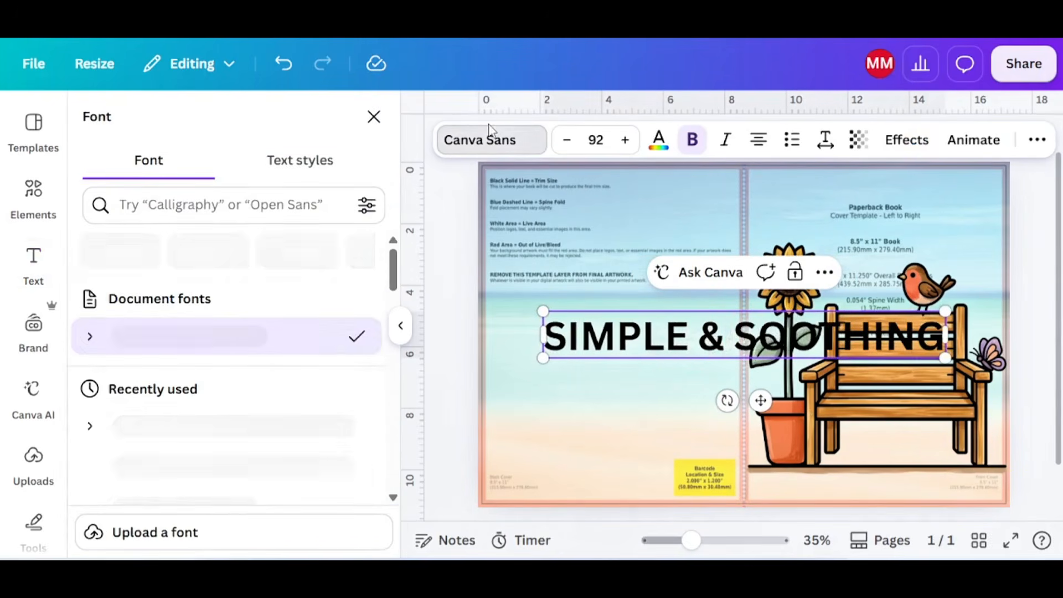
scroll(155, 435, "down", 2)
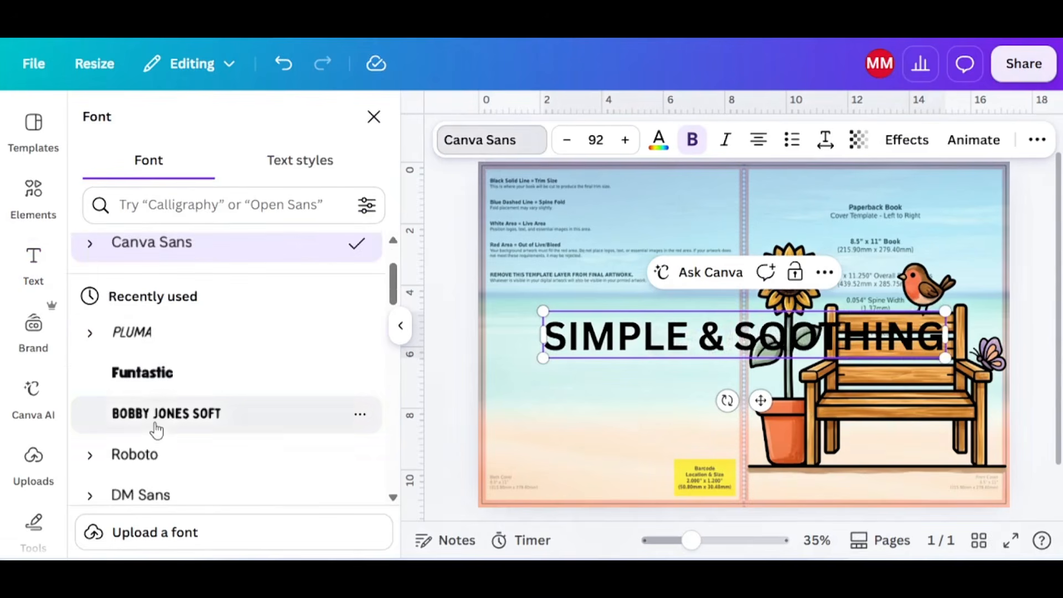
left_click(156, 427)
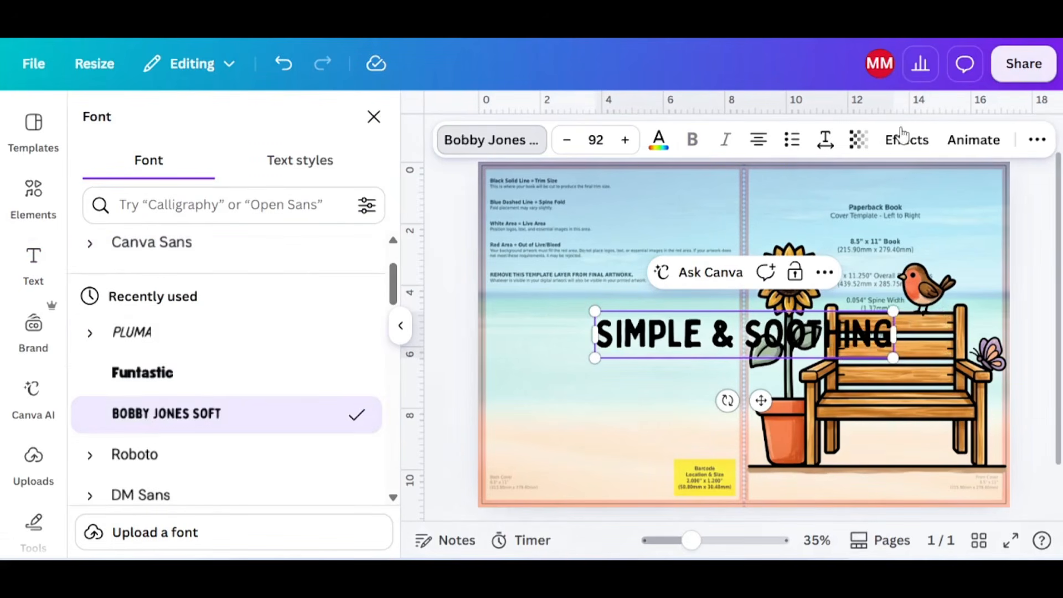
left_click(659, 140)
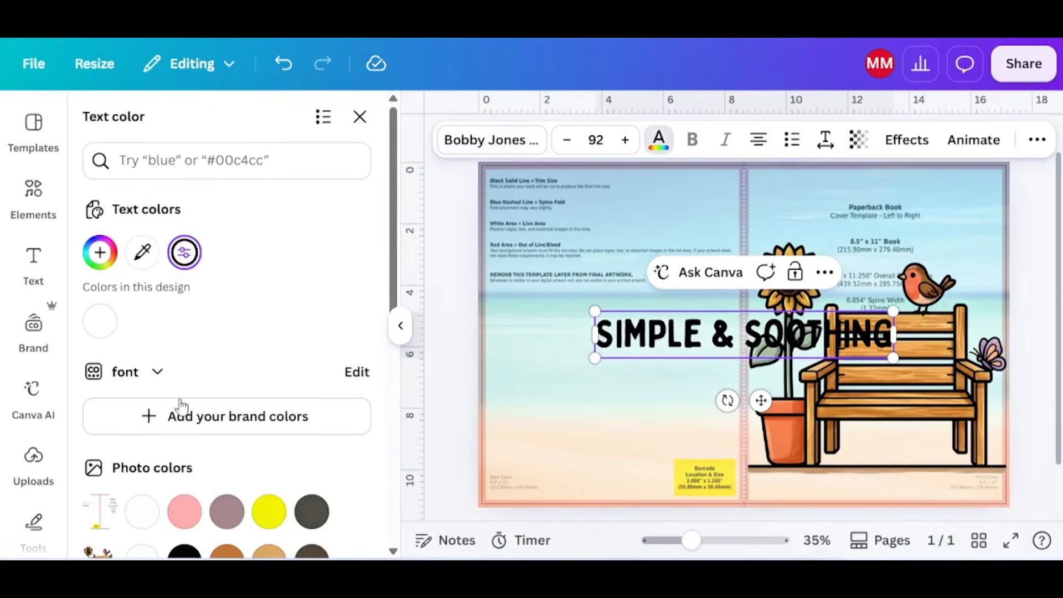
scroll(183, 388, "down", 5)
left_click(354, 285)
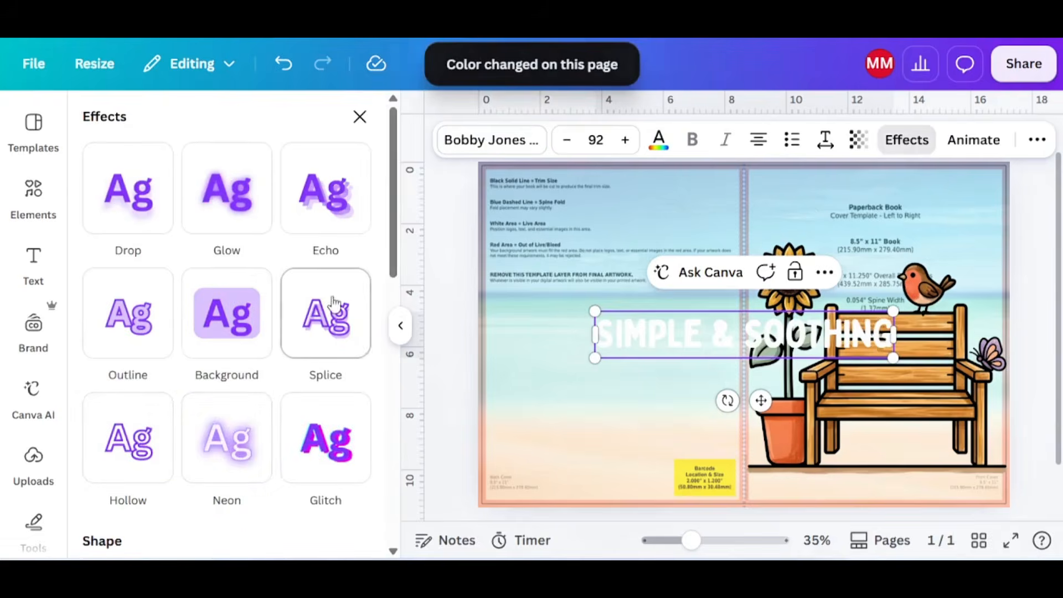
Apply an Outline effect to the title in dark maroon #4E0F0F with a thickness of 113
left_click(128, 312)
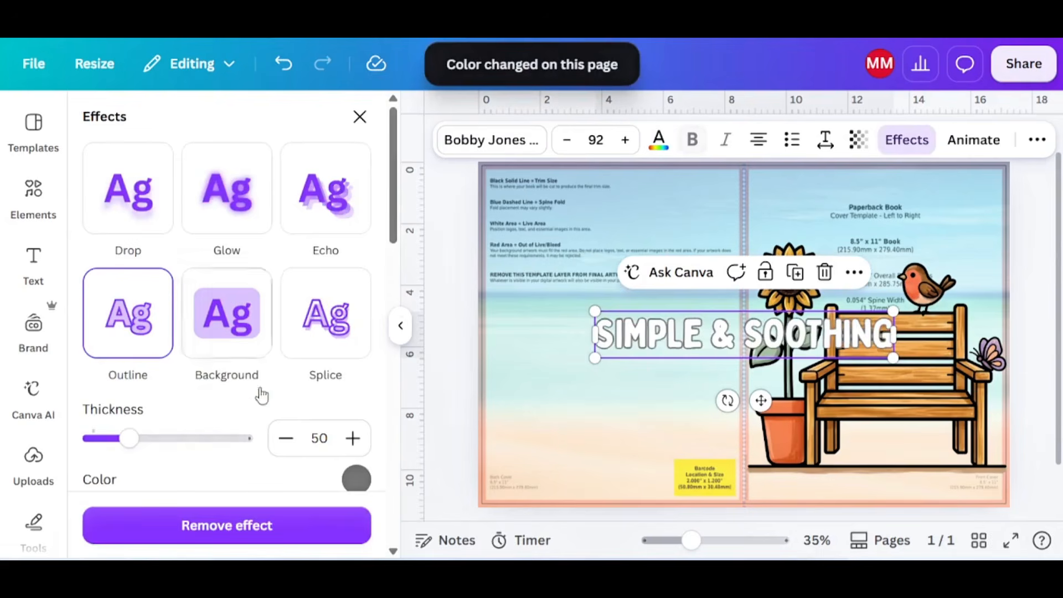
left_click(356, 480)
scroll(128, 360, "down", 2)
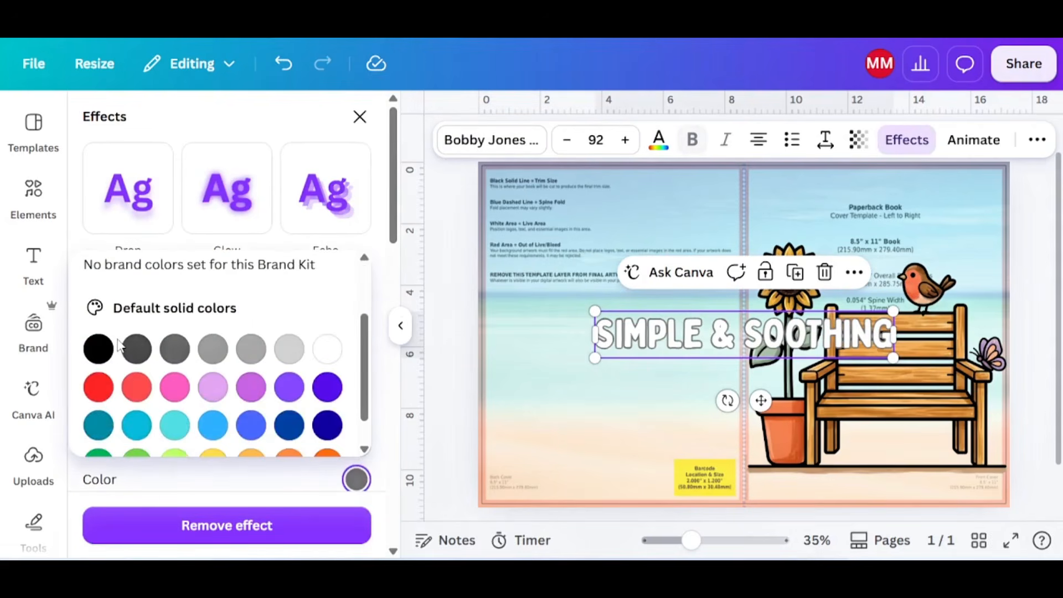
scroll(167, 360, "up", 2)
left_click(213, 320)
mouse_move(311, 433)
left_mouse_down()
mouse_move(301, 420)
mouse_move(332, 413)
mouse_move(342, 422)
mouse_move(309, 425)
left_mouse_up()
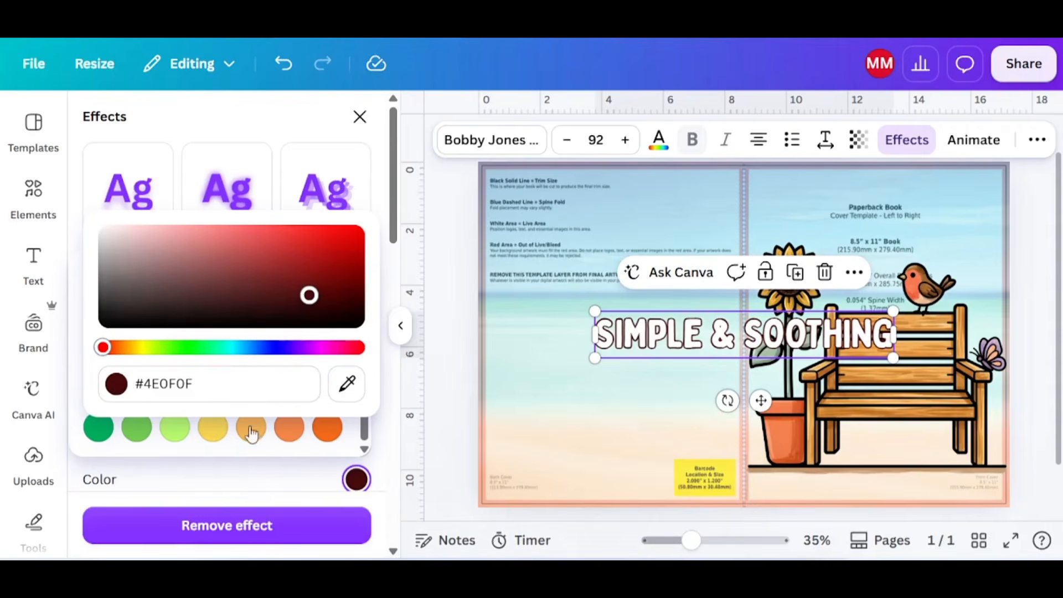
left_click(216, 485)
left_click_drag(129, 438, 178, 438)
Move the title to the top of the front cover and scale it to size 73.1 to fit the panel's width
left_click_drag(761, 400, 867, 289)
left_click_drag(999, 247, 916, 233)
left_click_drag(825, 277, 880, 256)
left_click_drag(972, 213, 994, 224)
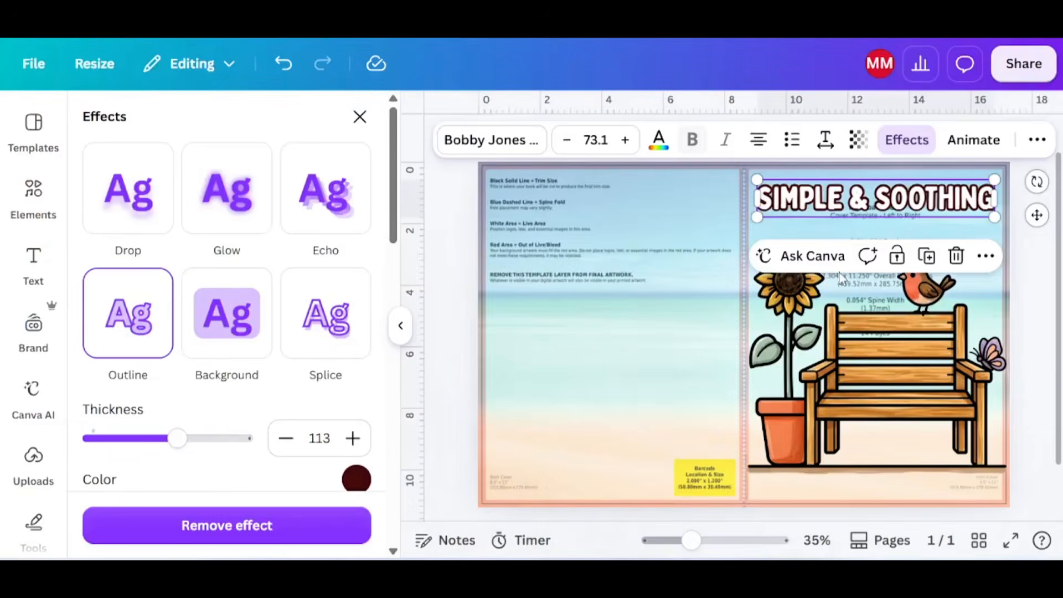
Add a subheading reading "BOLD - EASY COLORING BOOK FOR SENIORS" beneath the title and scale it to size 24.4 on one line
left_click(33, 264)
left_click(199, 478)
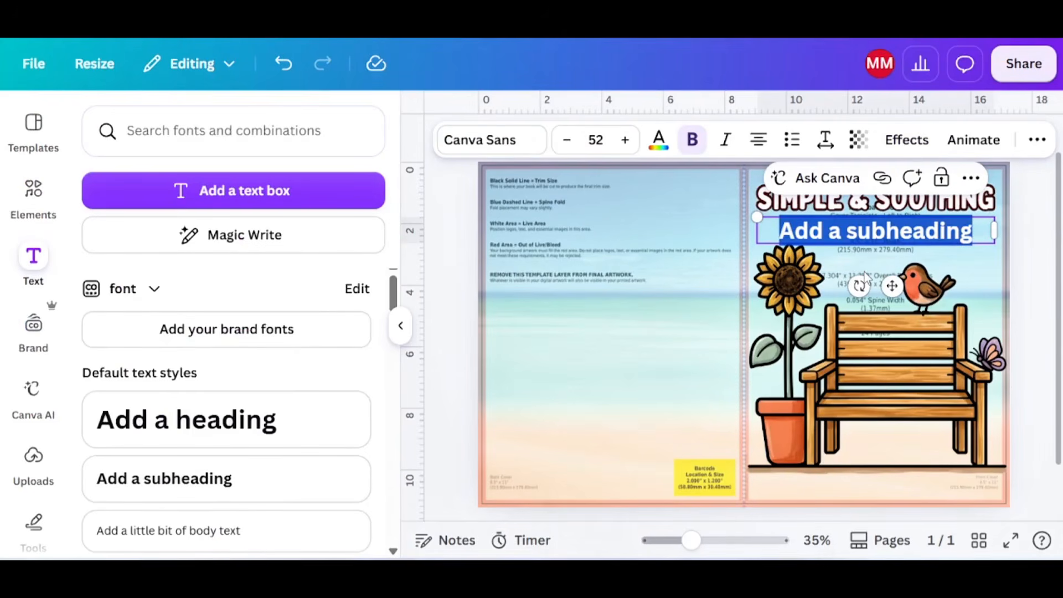
type("BOLD - EASY COLORING BOOK FOR SENIORS")
left_click_drag(1001, 306, 962, 232)
left_click_drag(788, 225, 755, 213)
left_click_drag(739, 214, 740, 214)
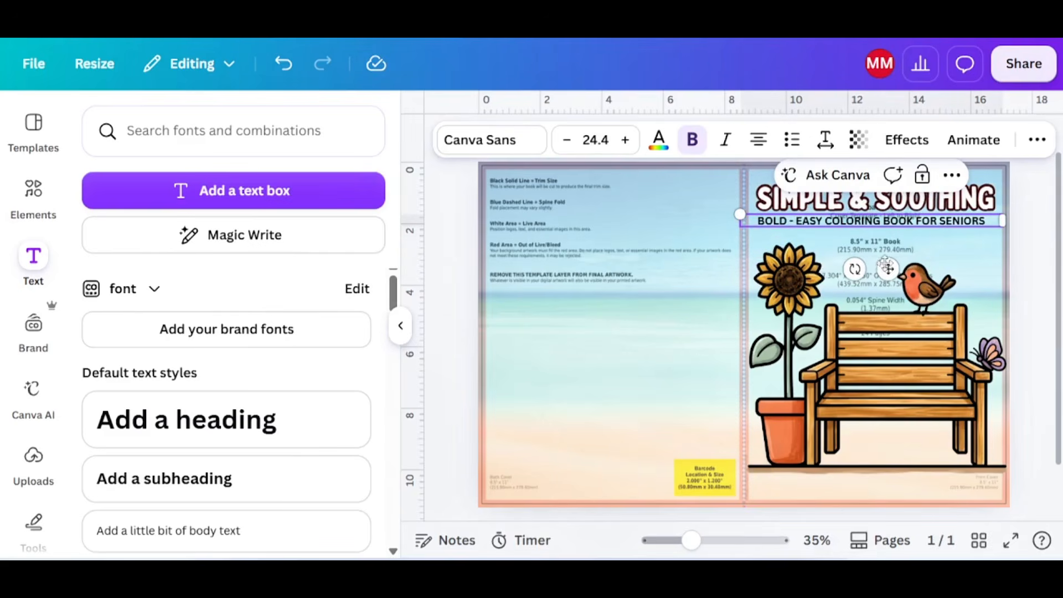
Set the subheading's font to Gagalin and enlarge its text to size 40.8
left_click_drag(888, 269, 893, 273)
left_click(924, 223)
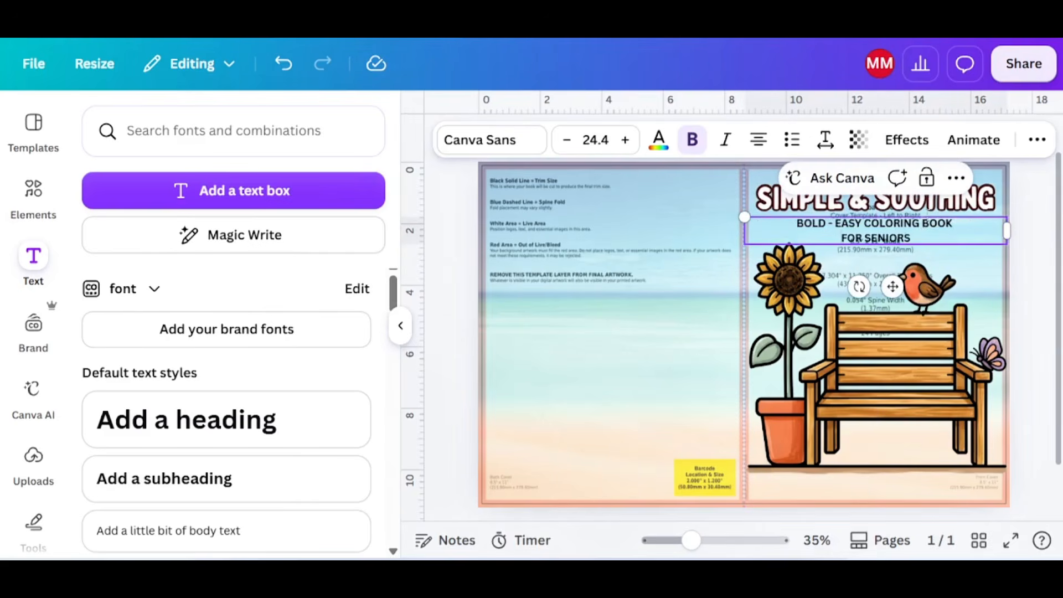
left_click_drag(1007, 236, 995, 237)
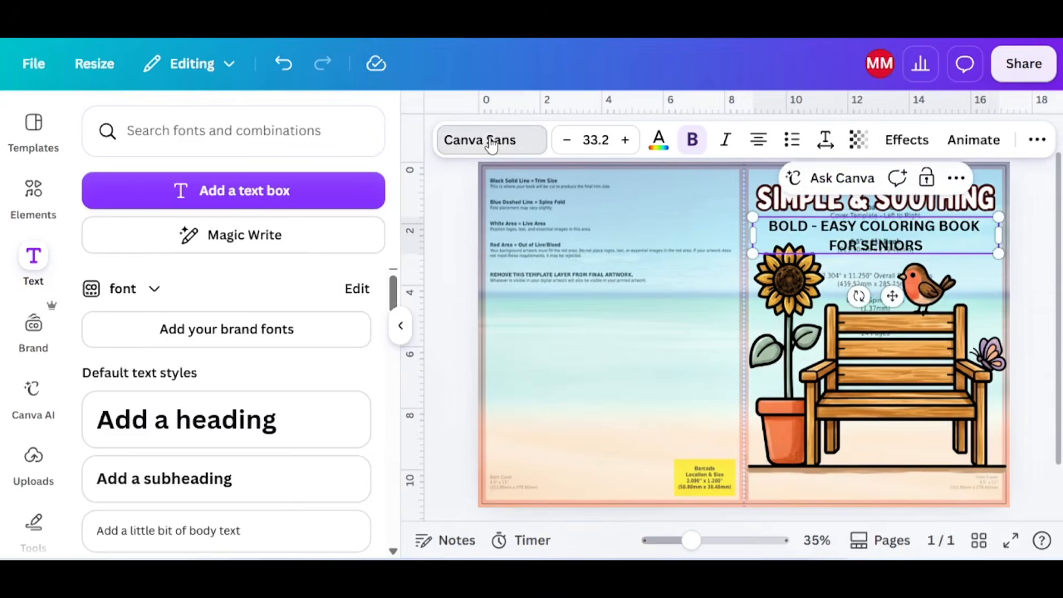
left_click(491, 143)
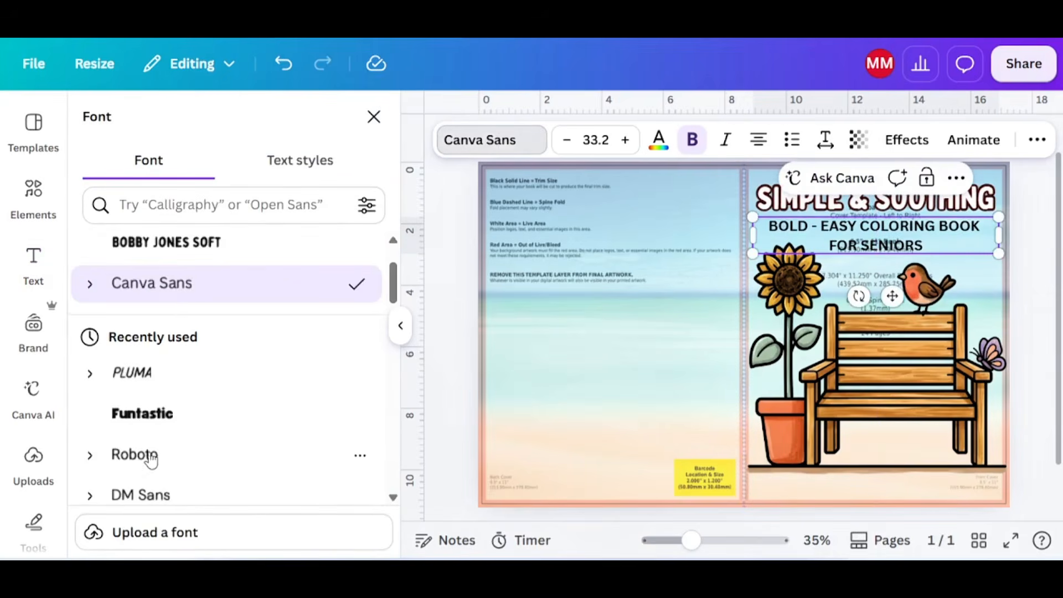
left_click(166, 242)
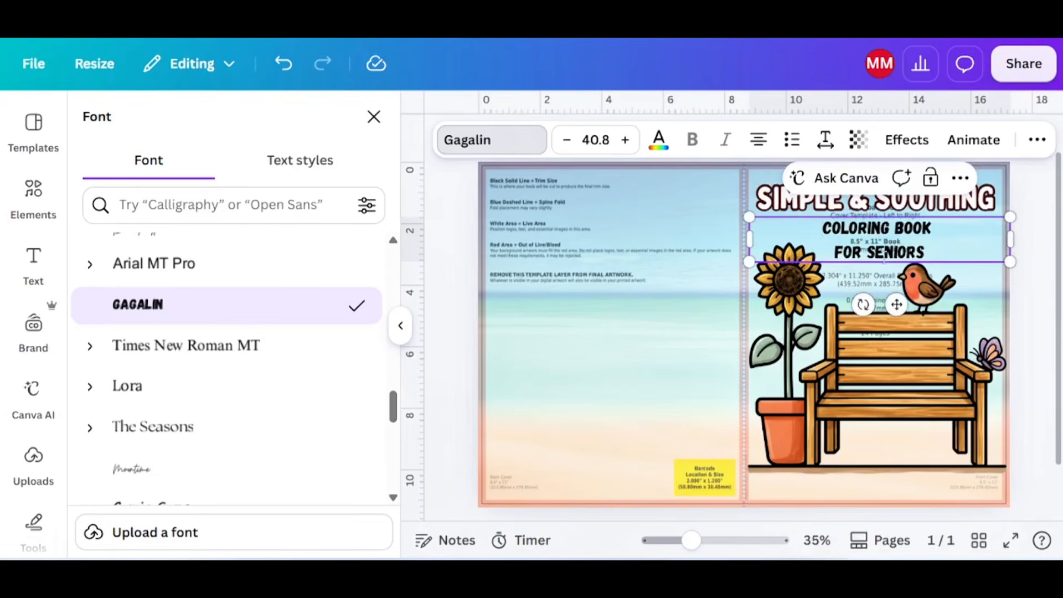
Shorten the subheading to "COLORING BOOK FOR SENIORS" on a single line
left_click(834, 259)
key("BackSpace")
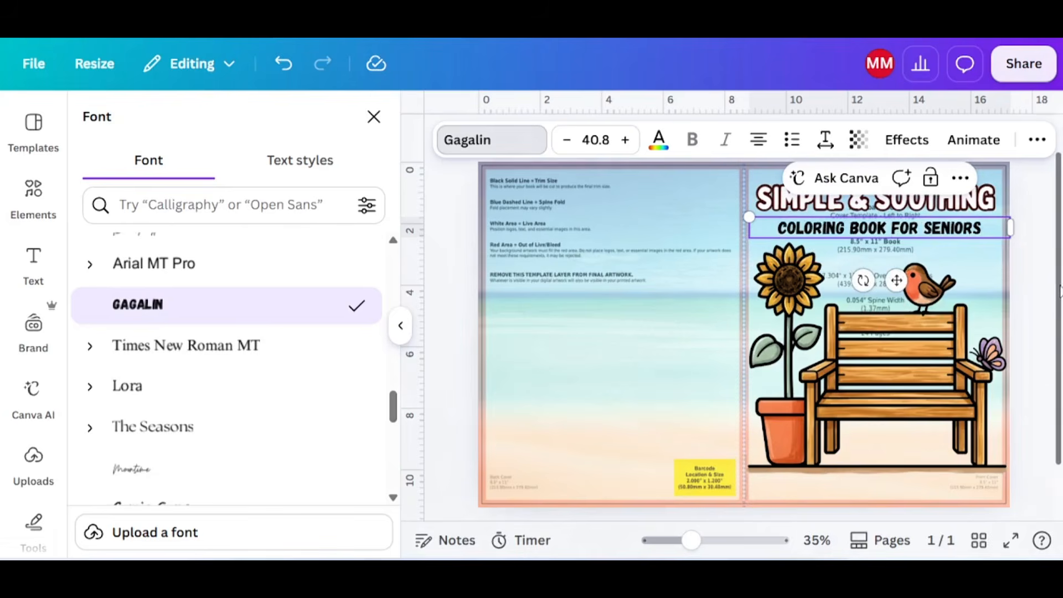
scroll(1028, 304, "up", 1)
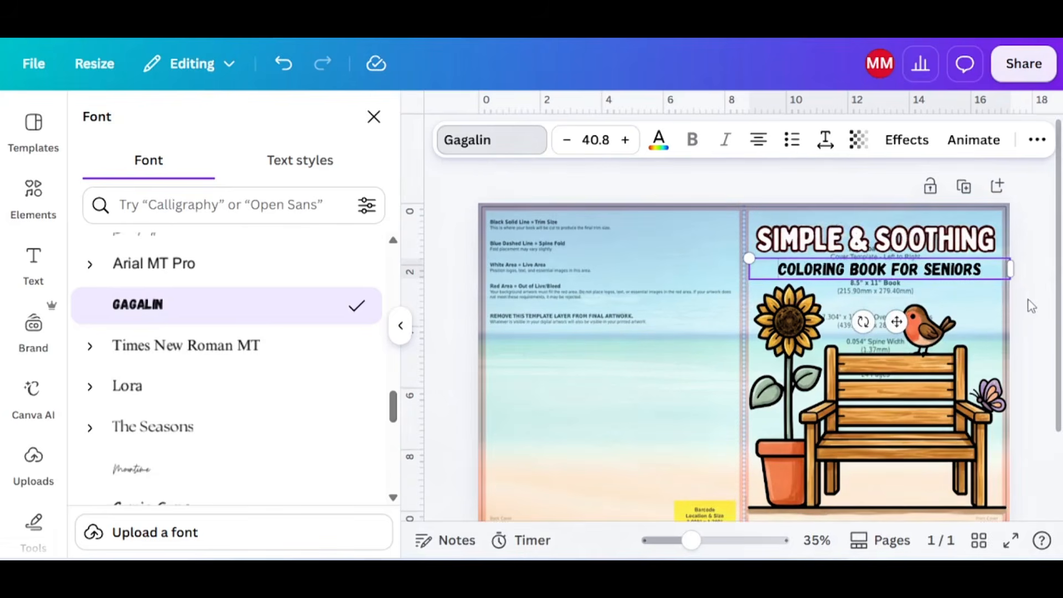
Color the subheading the title outline's dark maroon, enlarge it to size 43.8 and center it just beneath the title
left_click(659, 139)
left_click(100, 322)
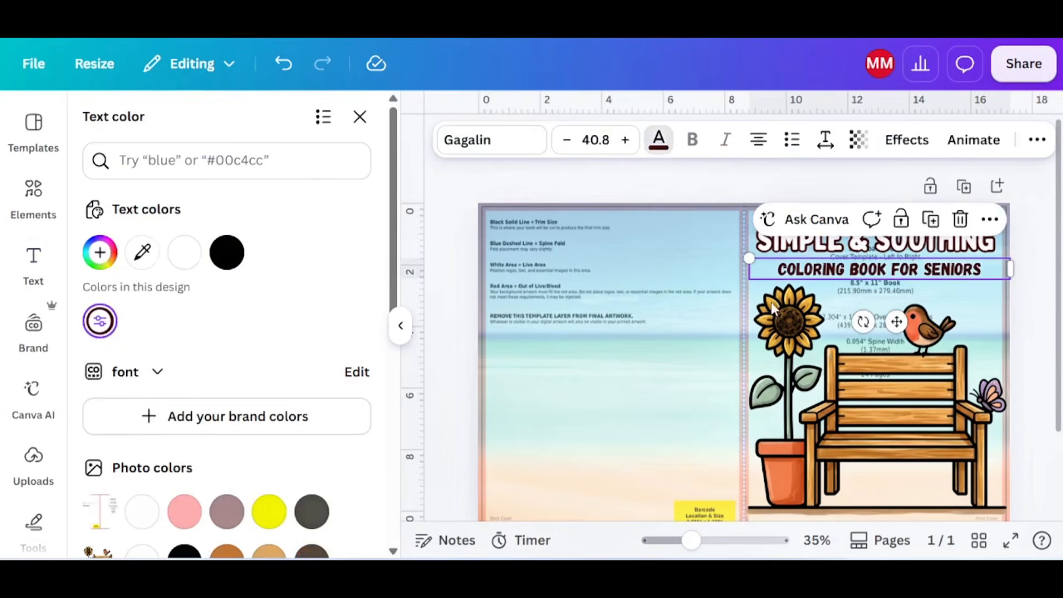
left_click_drag(749, 259, 730, 257)
left_click_drag(886, 322, 891, 316)
scroll(886, 313, "up", 5)
scroll(894, 294, "down", 5)
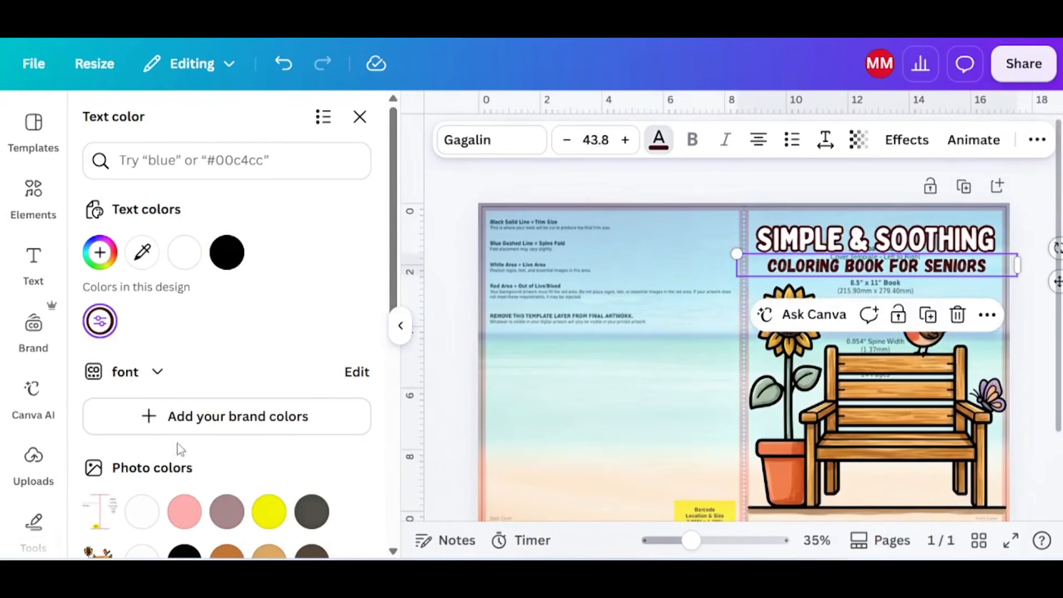
Place six pages from the "claude coloring" folder on the back cover in two rows of three: rose, bird, birdhouse, car, tea set, yarn basket
scroll(33, 457, "down", 2)
left_click(32, 505)
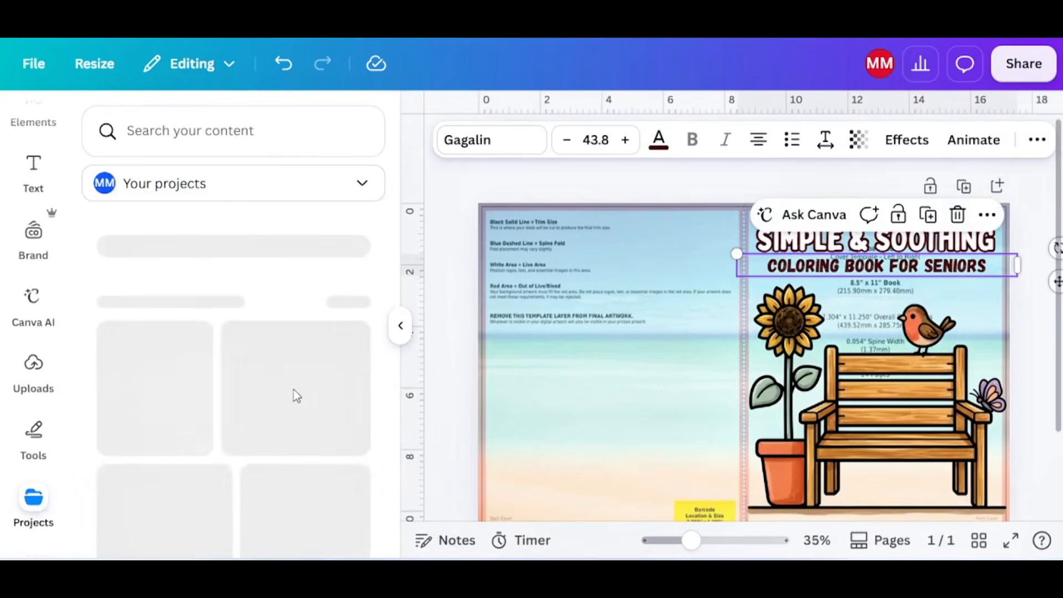
scroll(183, 379, "down", 3)
scroll(183, 379, "up", 2)
scroll(172, 382, "down", 5)
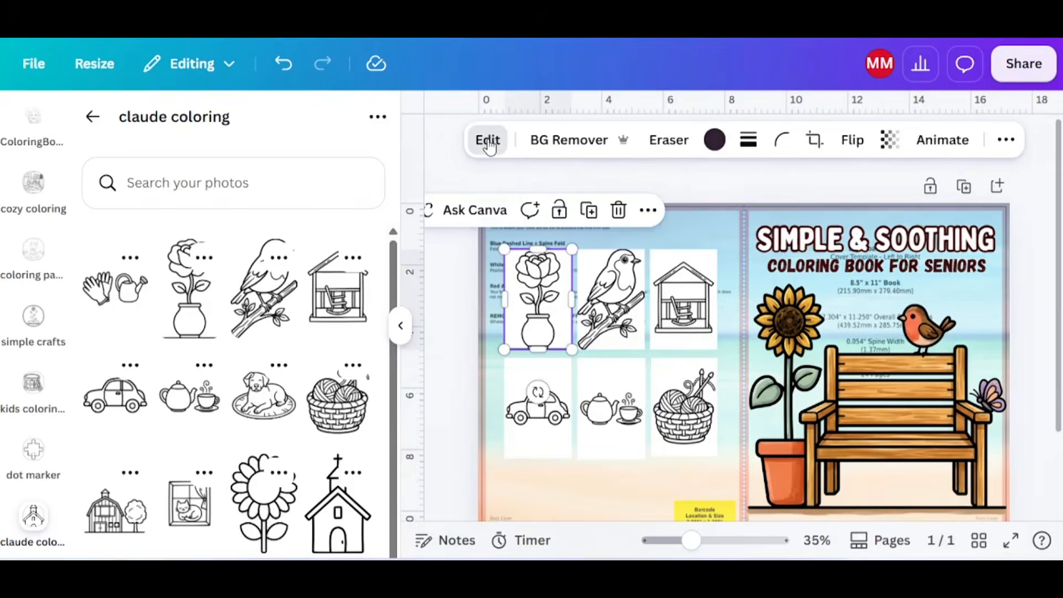
Give the rose page thumbnail on the back cover a solid border with a stroke weight of 1
left_click(487, 140)
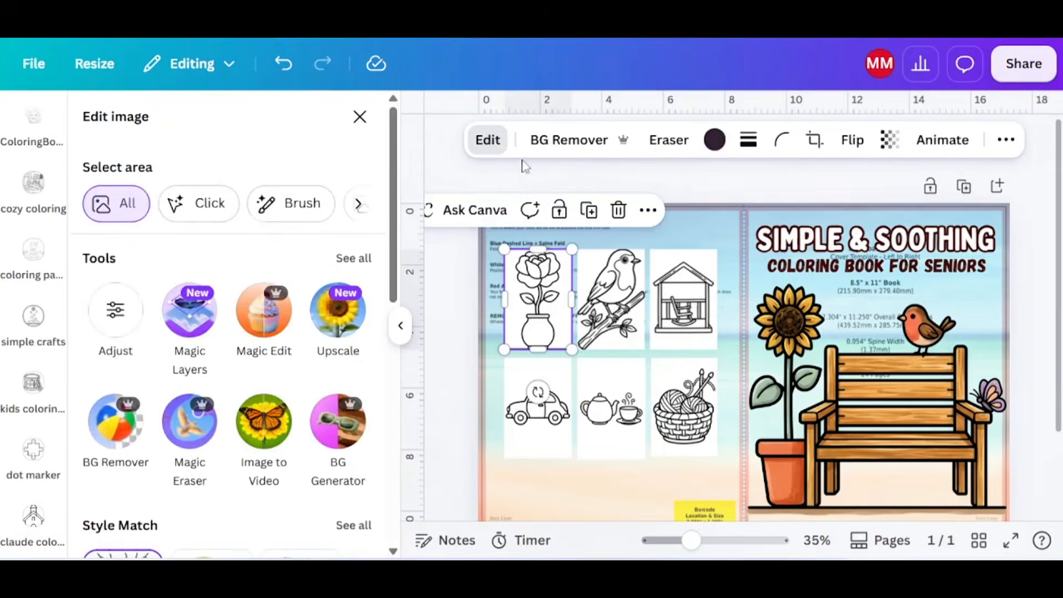
left_click(748, 140)
left_click(687, 213)
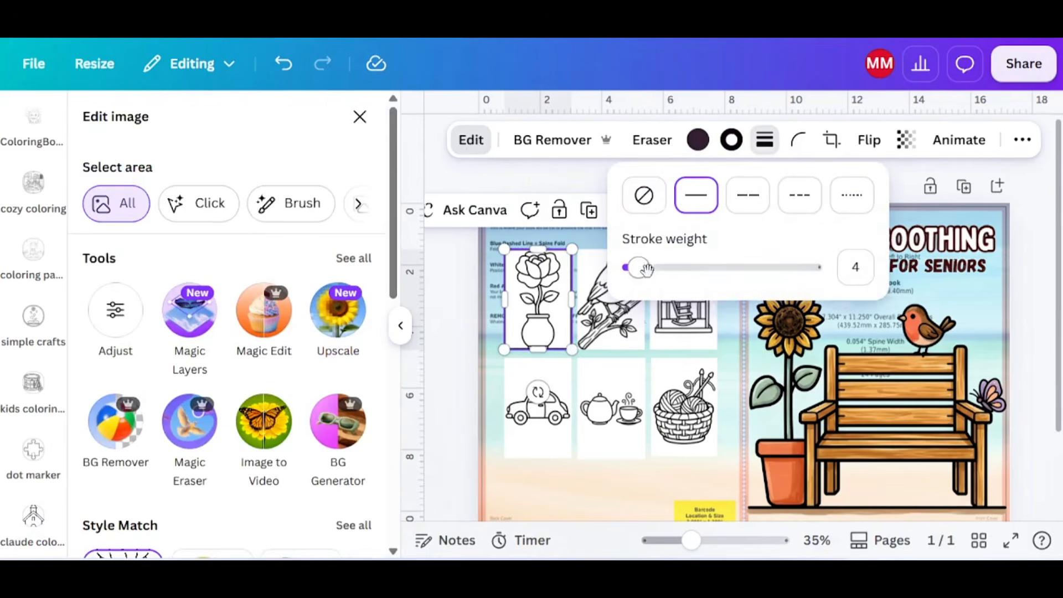
left_click_drag(638, 268, 631, 269)
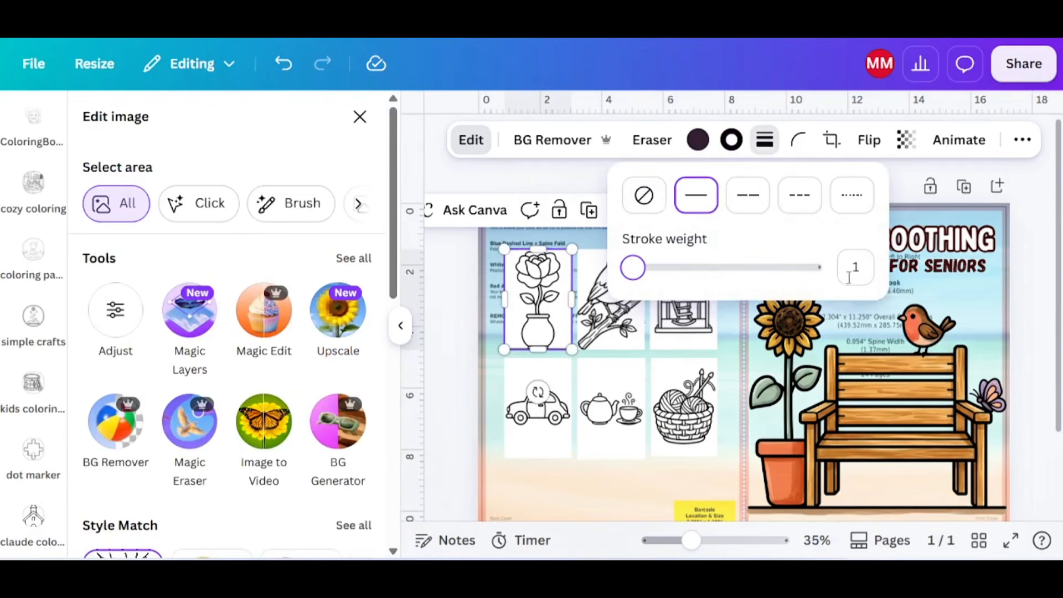
Copy the rose thumbnail's border style onto the other coloring page thumbnails on the back cover
left_click(1023, 140)
left_click(1021, 182)
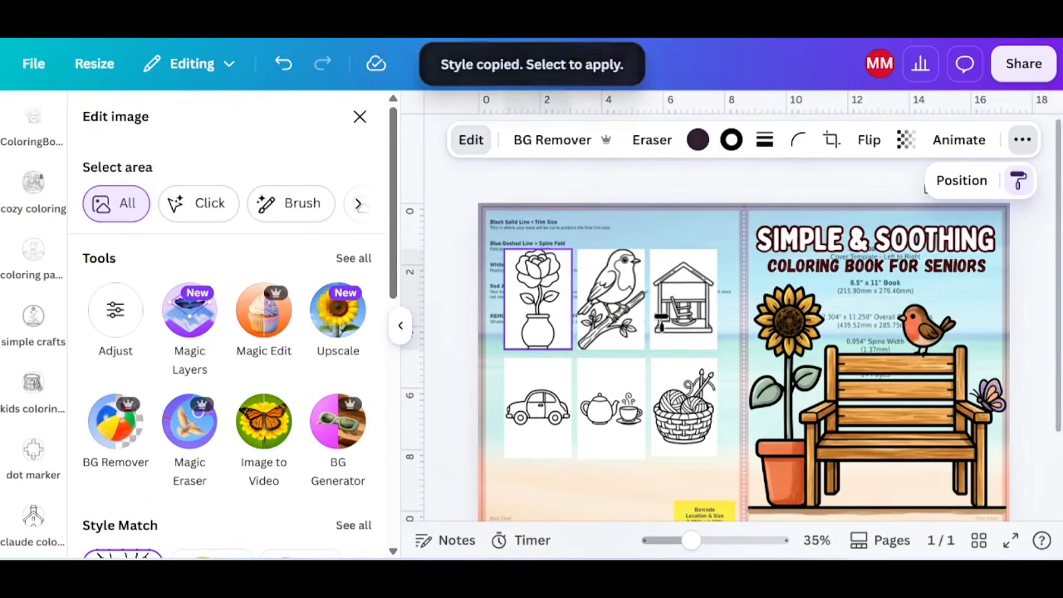
left_click(626, 307)
left_click(1012, 145)
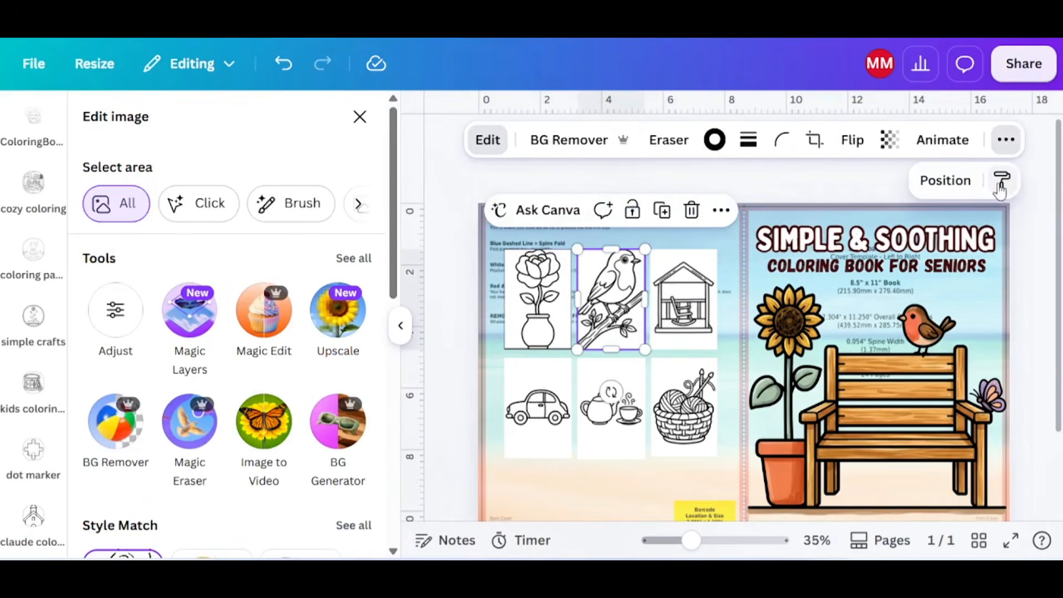
left_click(1002, 180)
left_click(684, 300)
left_click(1006, 140)
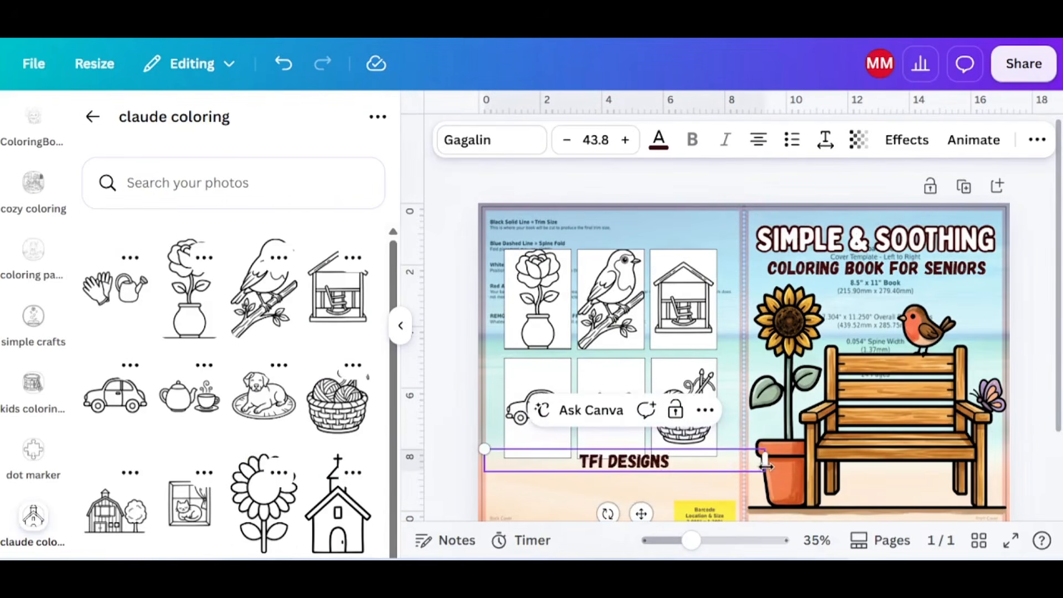
Delete the KDP cover template layer beneath the beach background
left_click(853, 139)
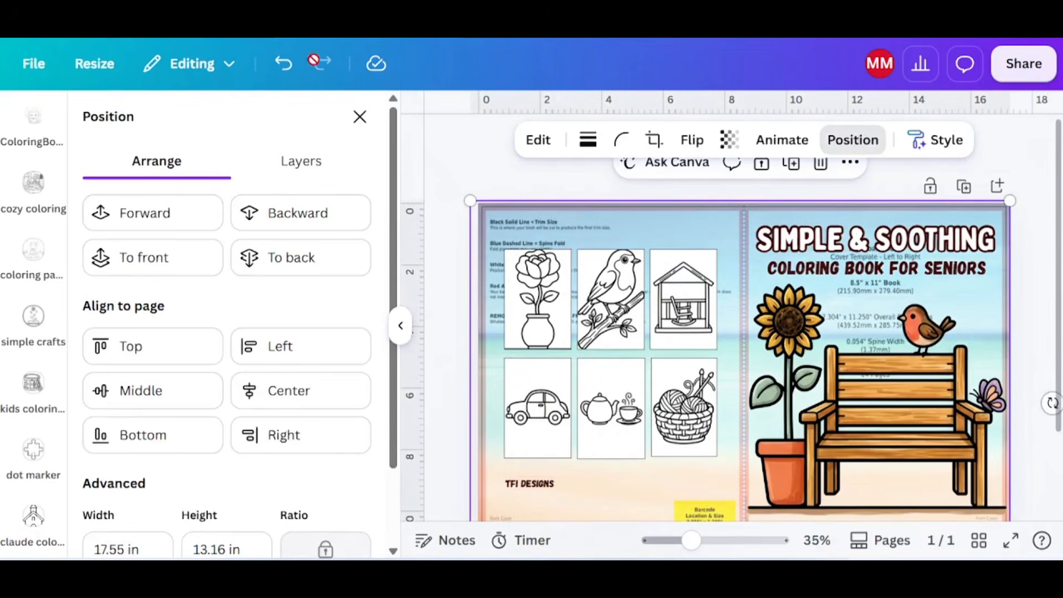
left_click(297, 171)
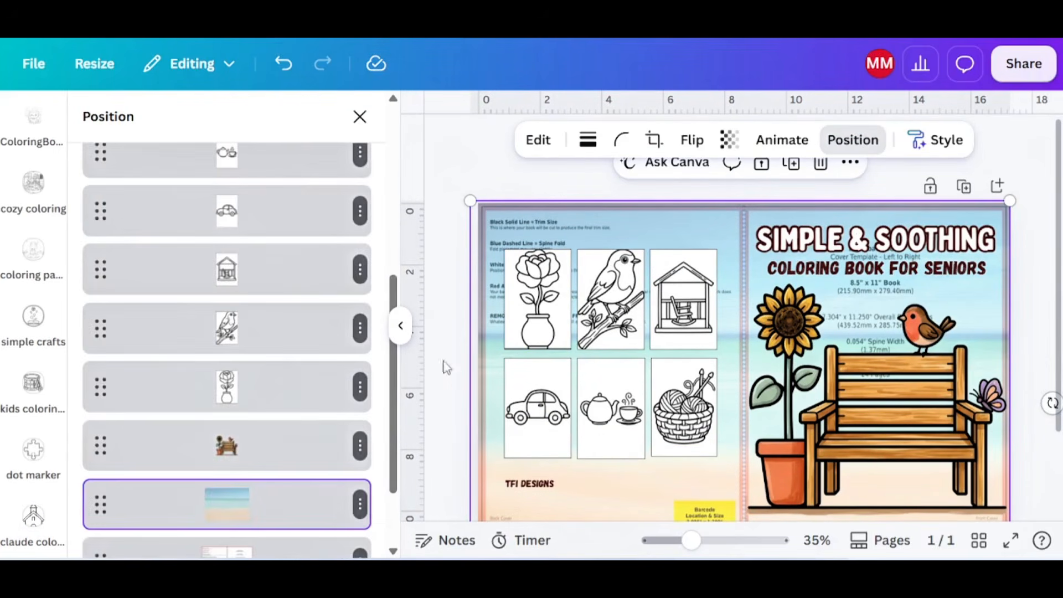
scroll(241, 421, "down", 2)
left_click(230, 457)
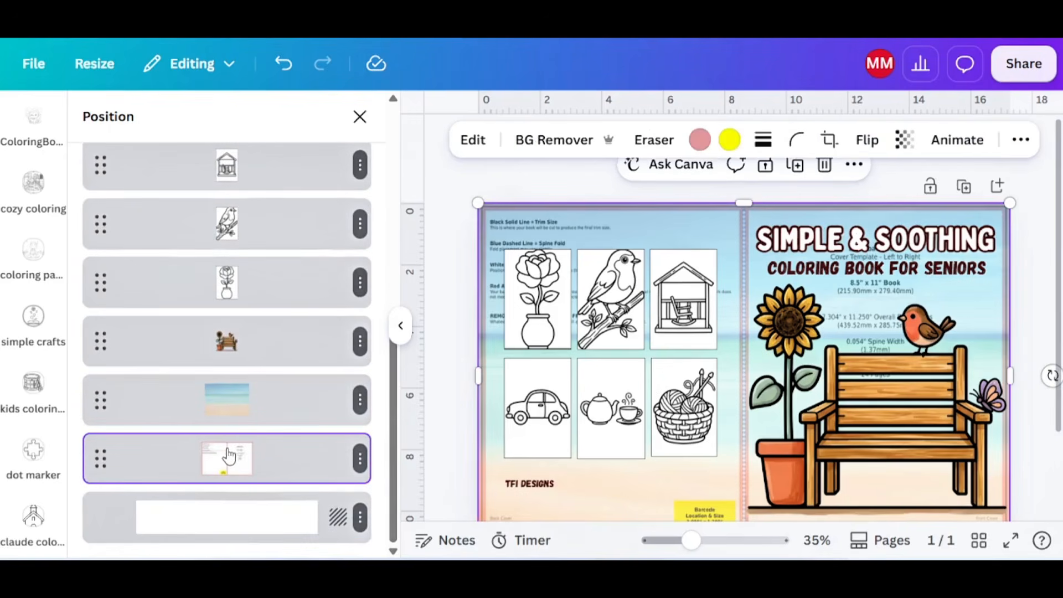
key("Delete")
Set the beach background's transparency to 100 and check the whole cover
left_click(216, 455)
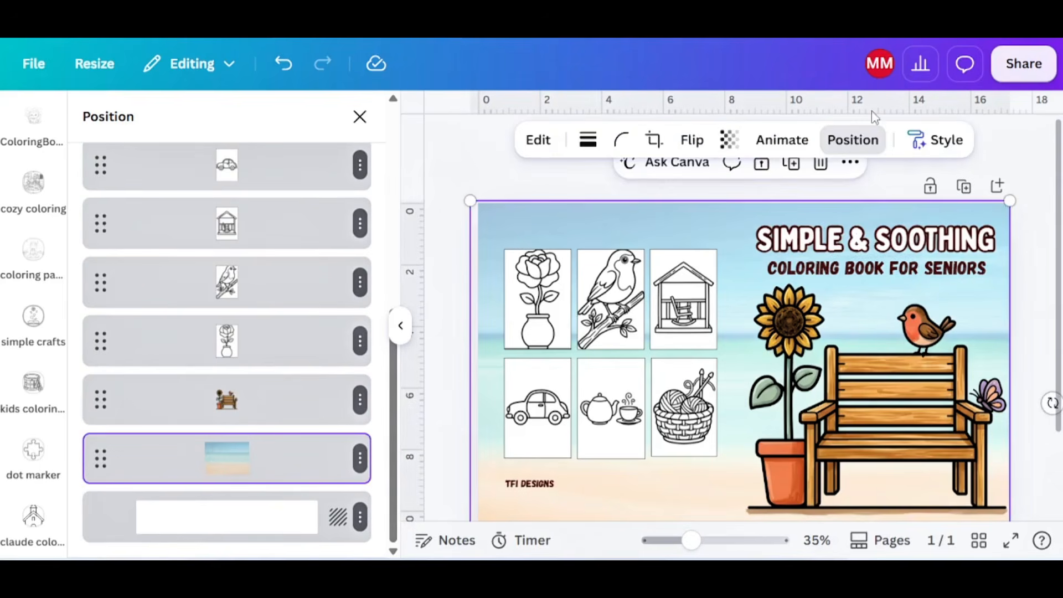
left_click(729, 140)
left_click_drag(713, 209, 805, 201)
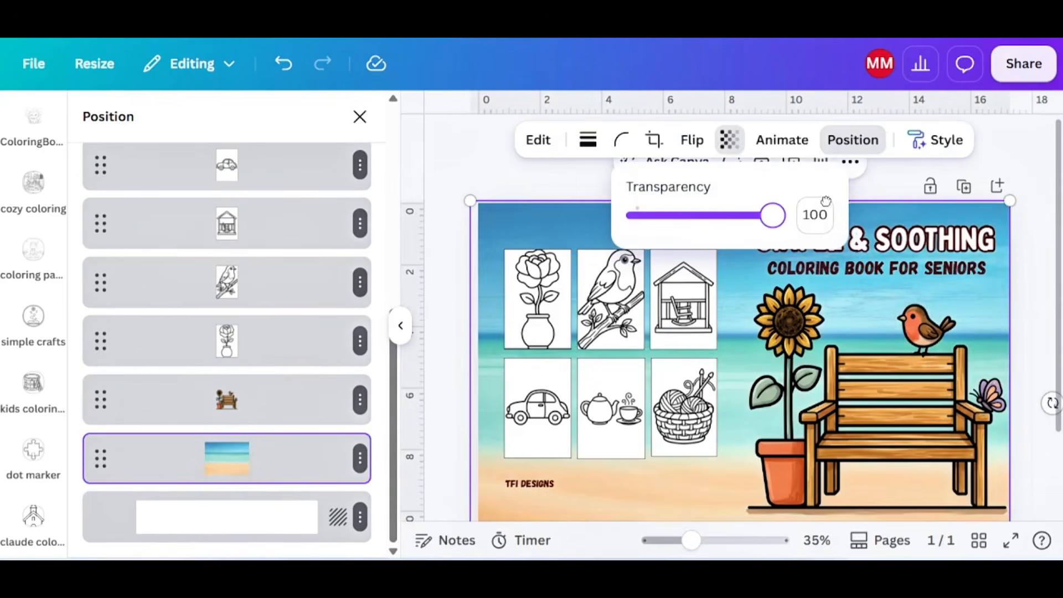
scroll(969, 253, "down", 3)
scroll(968, 253, "up", 2)
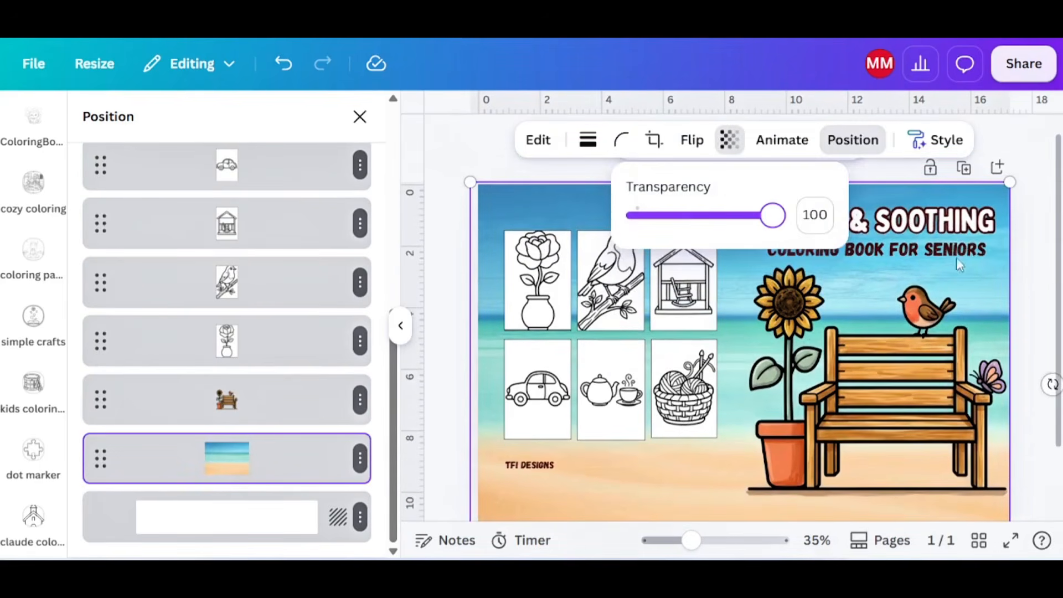
left_click(994, 266)
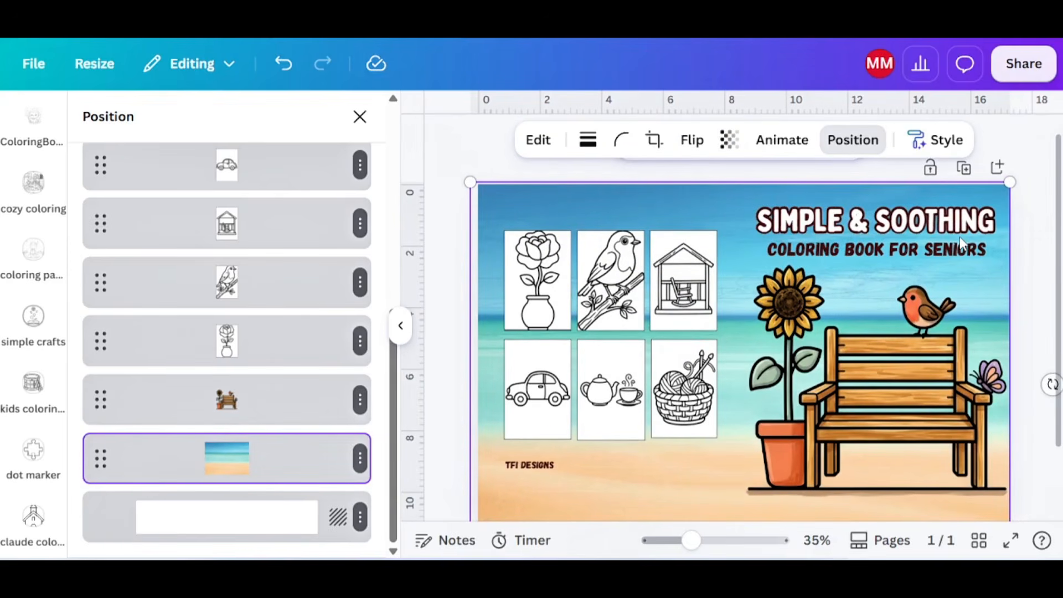
Download the finished cover as a flattened PDF Print file, picking its color profile
left_click(1022, 64)
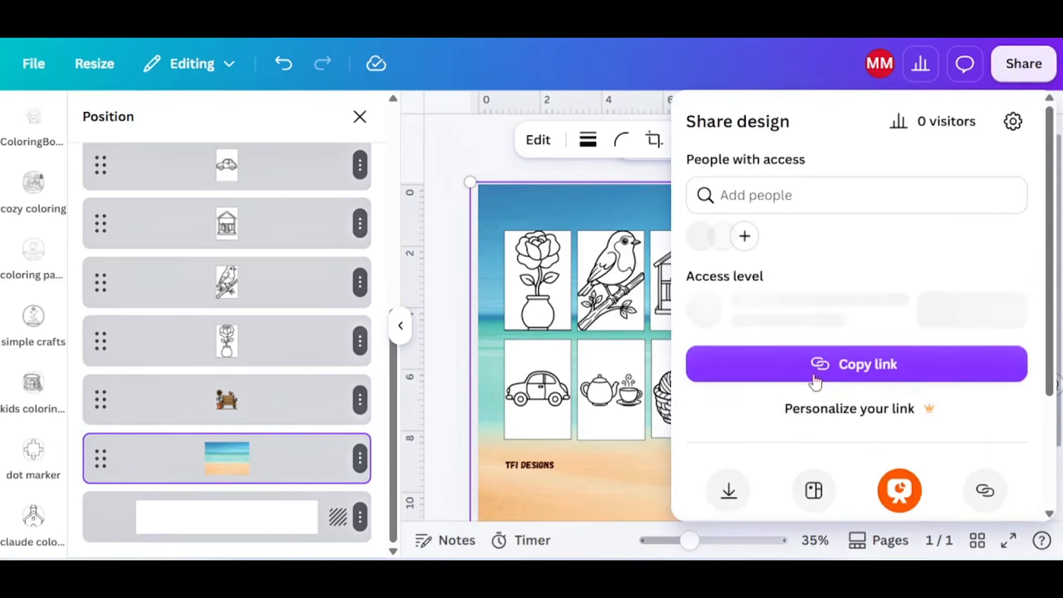
left_click(730, 493)
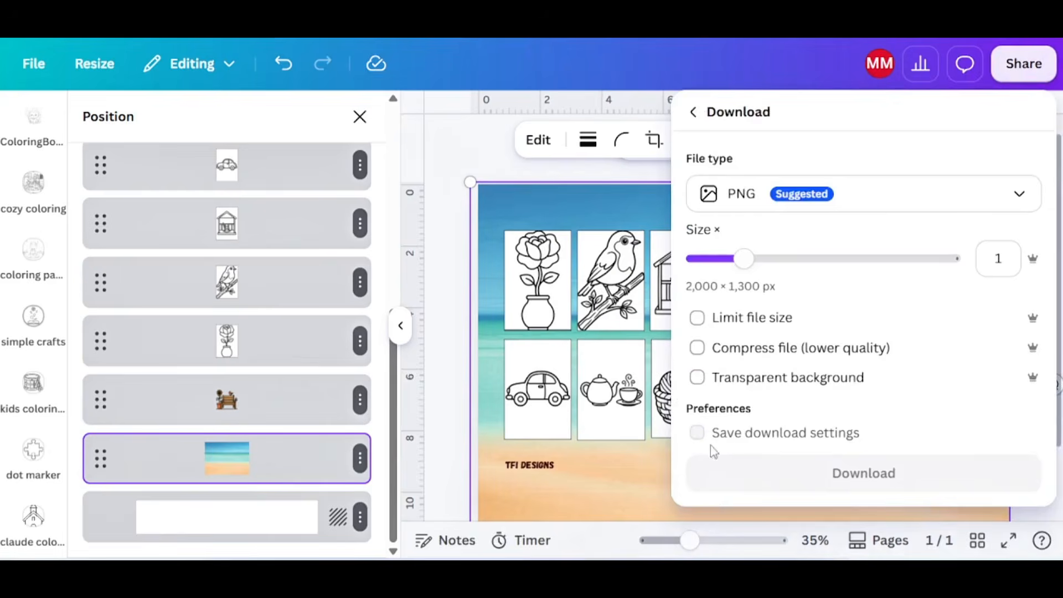
left_click(764, 197)
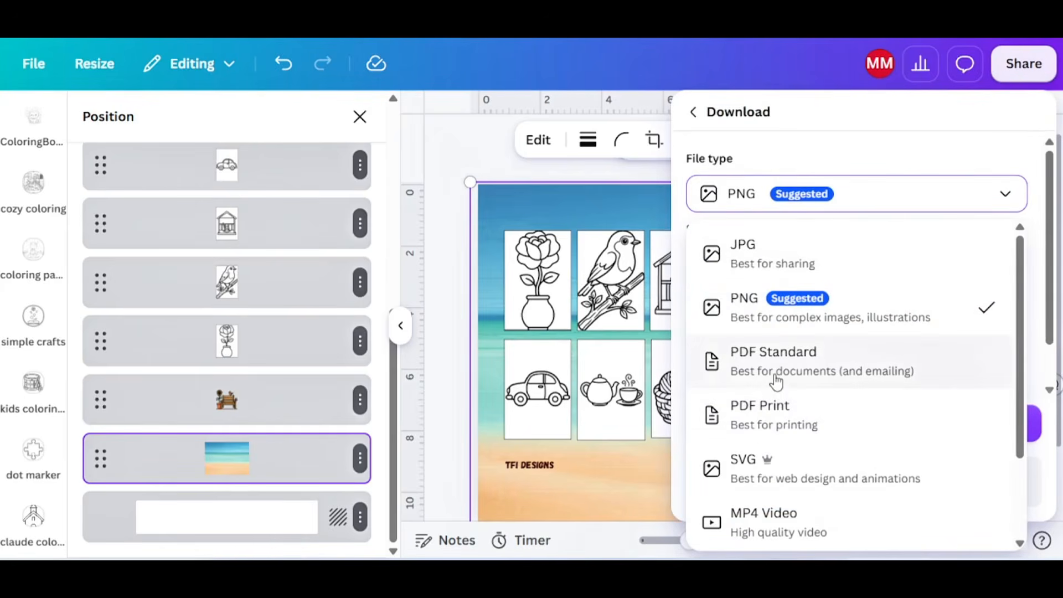
left_click(769, 424)
left_click(698, 265)
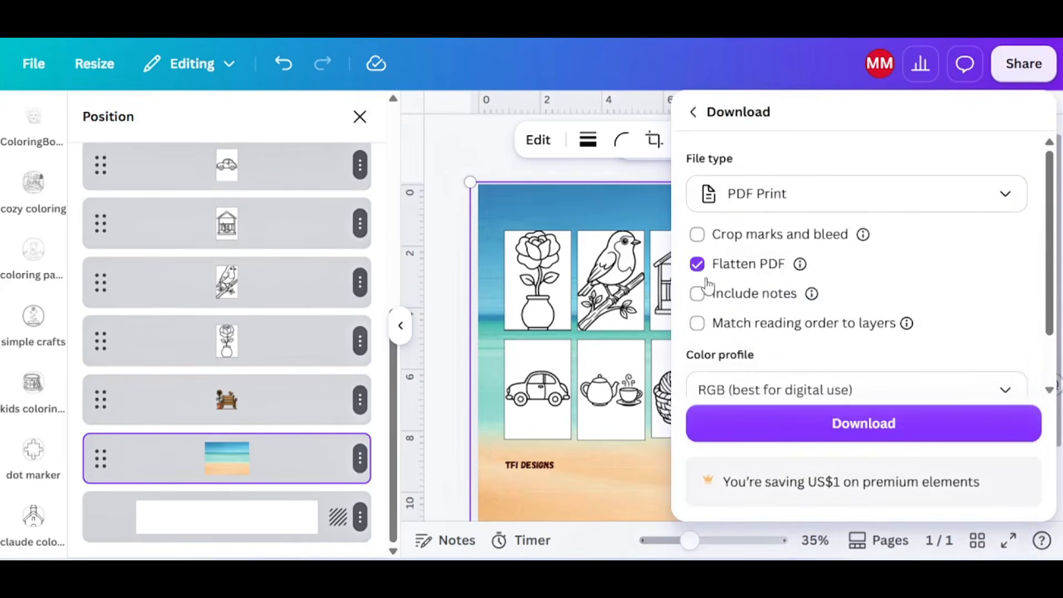
left_click(820, 391)
left_click(756, 487)
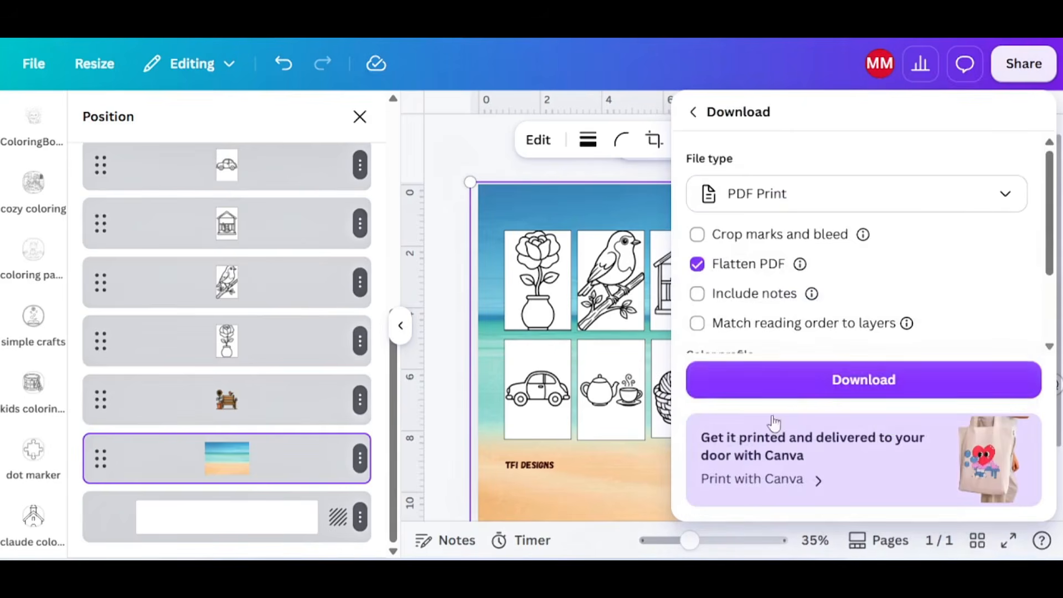
left_click(798, 392)
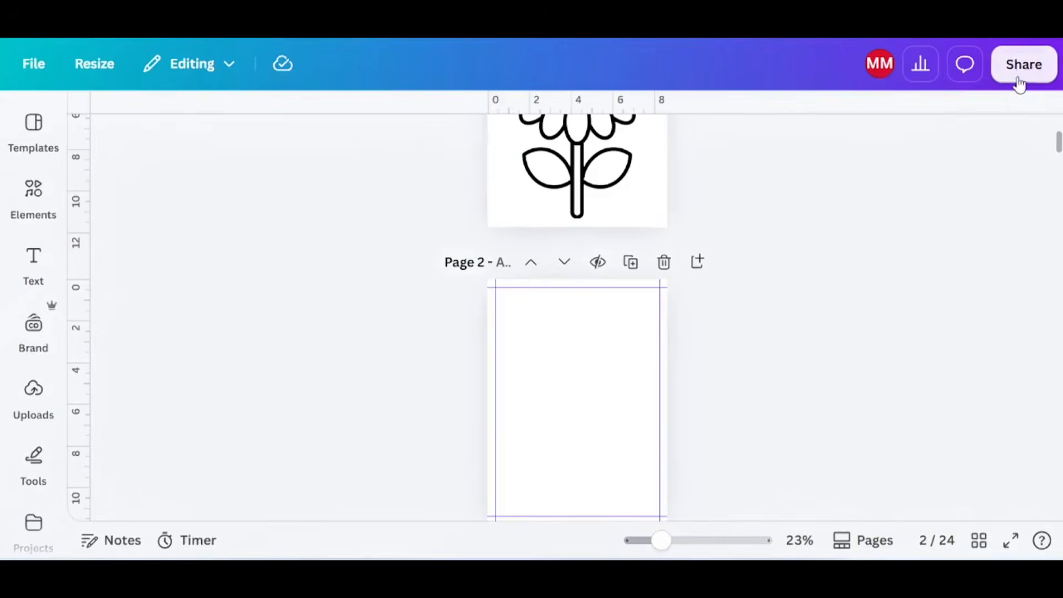
Open the download settings for the 24-page interior design
left_click(1028, 65)
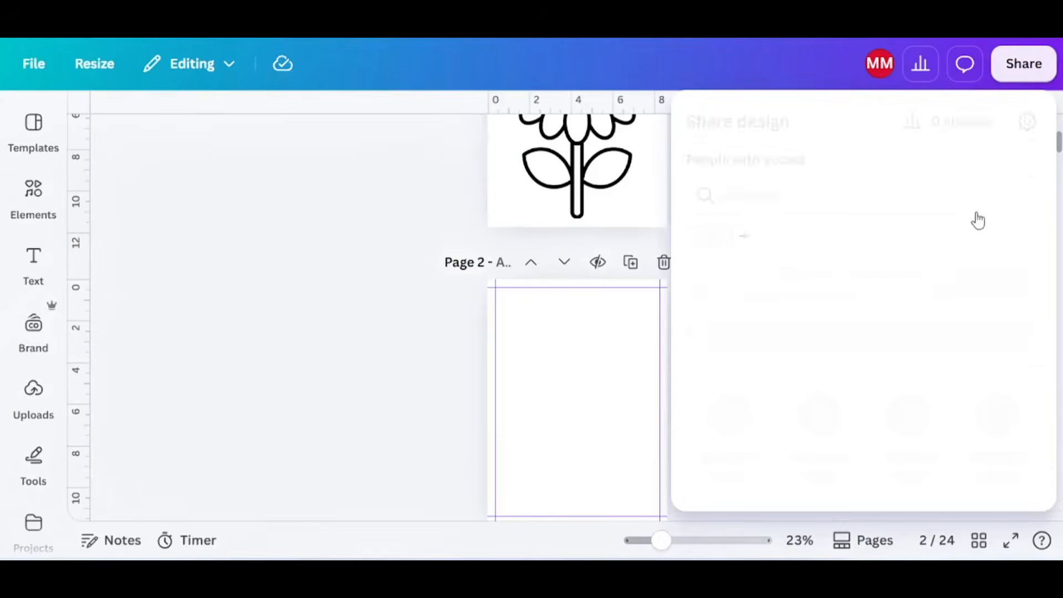
left_click(732, 495)
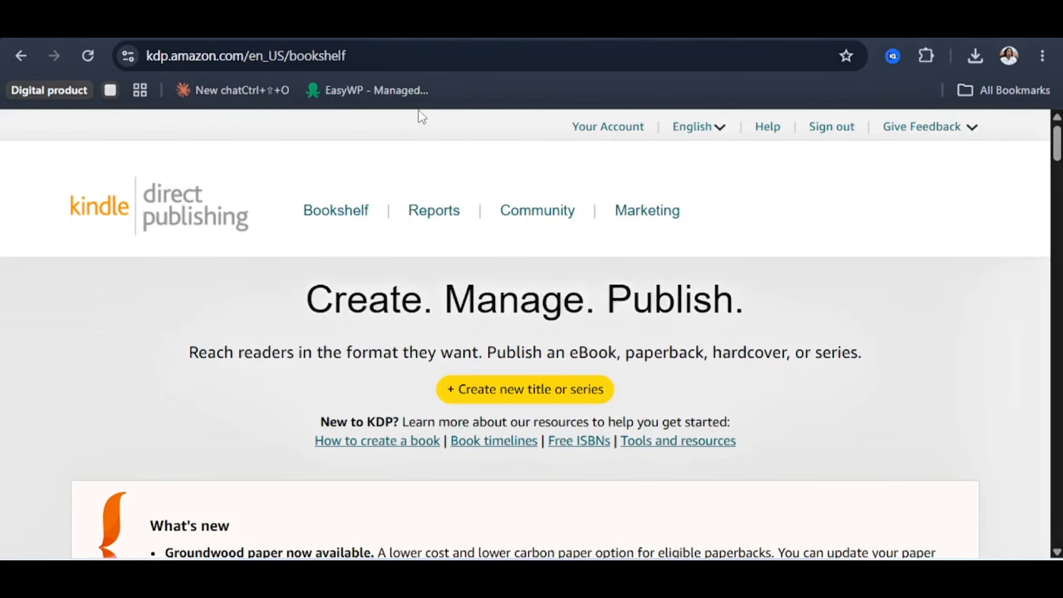
Switch to the Claude chat and read its suggested title and subtitle for the Amazon listing
left_click(221, 25)
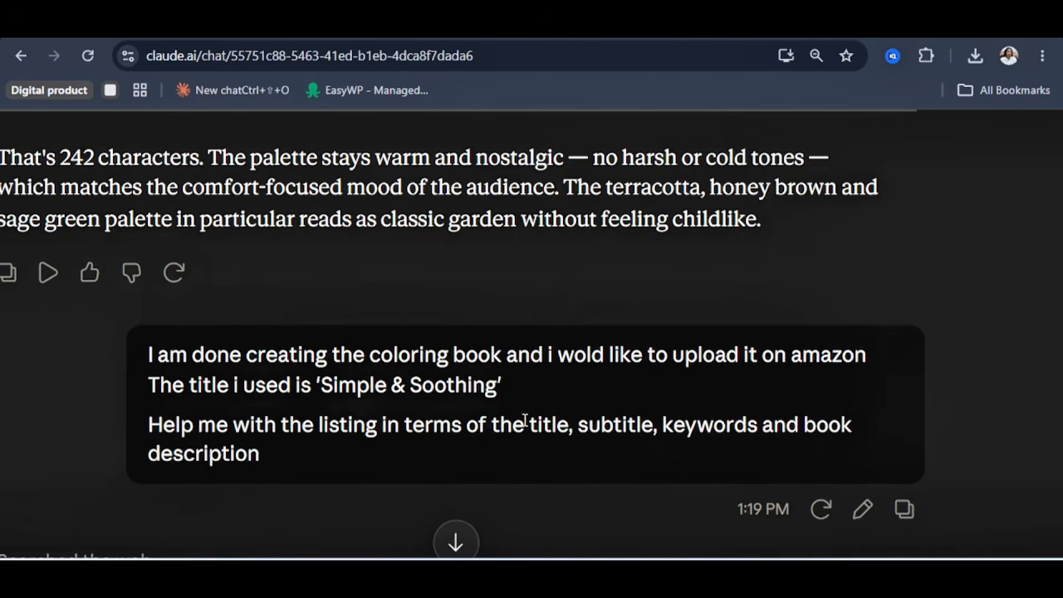
scroll(523, 421, "down", 8)
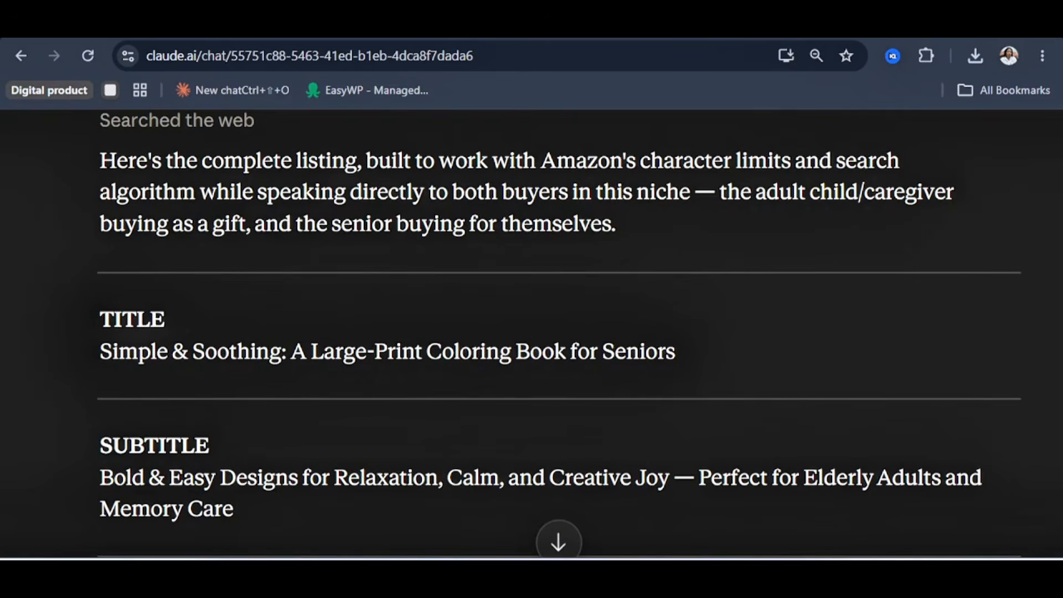
scroll(559, 331, "down", 2)
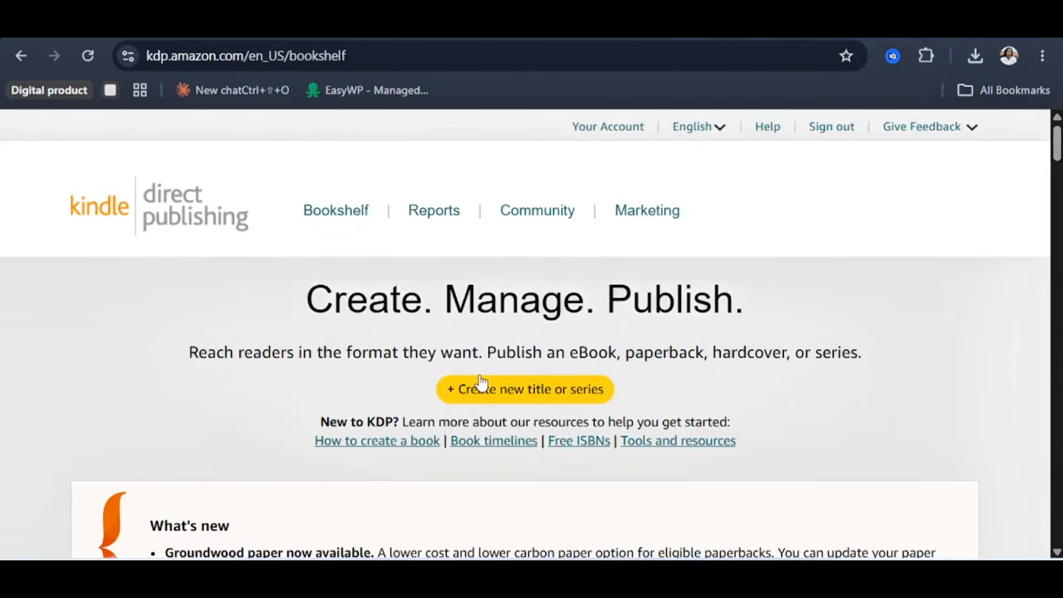
Start a new paperback title from the KDP Bookshelf
left_click(531, 395)
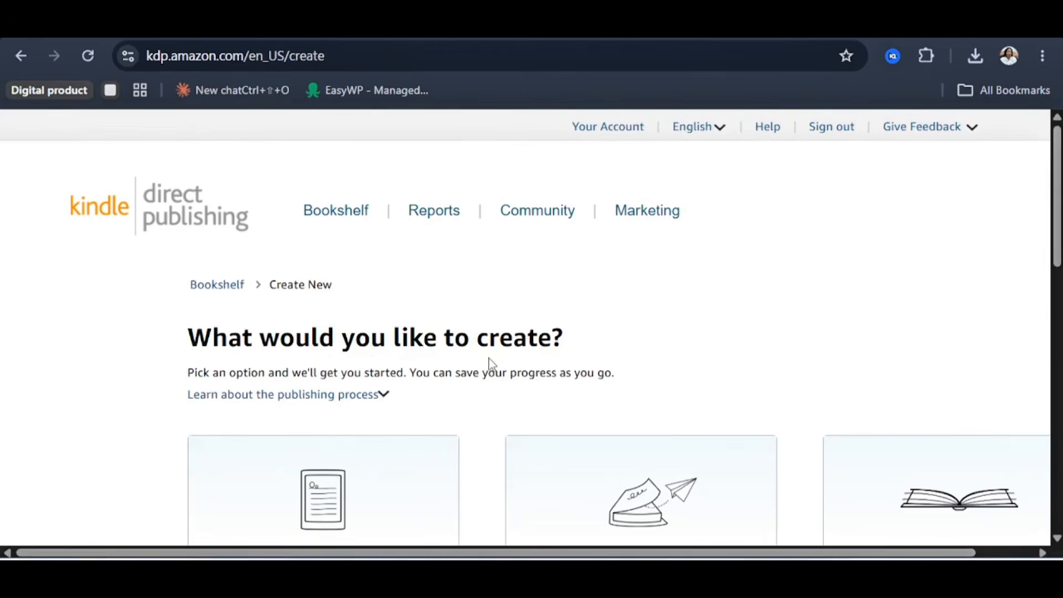
scroll(537, 370, "down", 2)
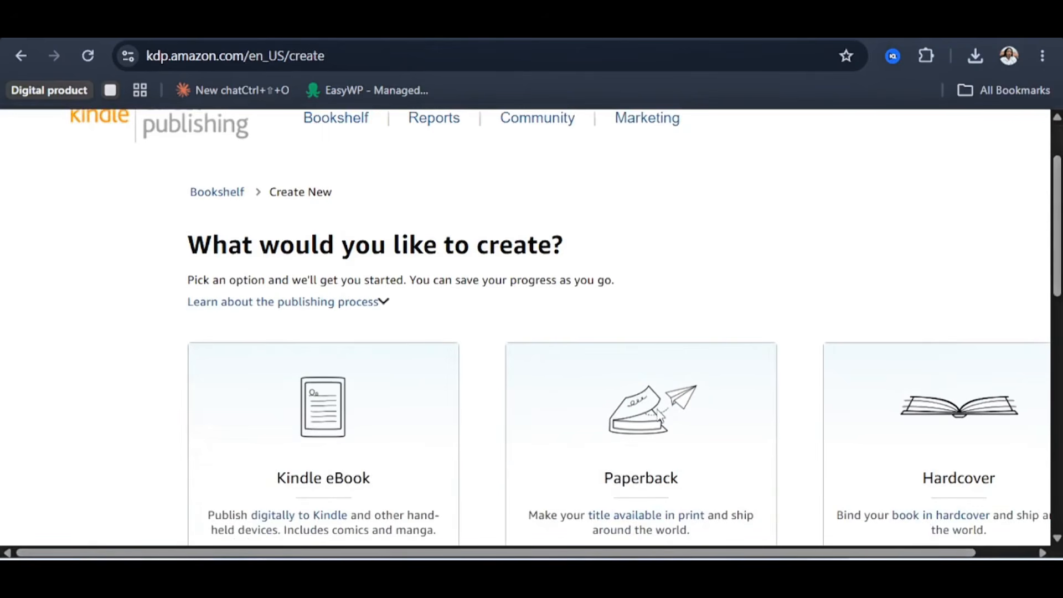
scroll(659, 417, "down", 2)
left_click(641, 498)
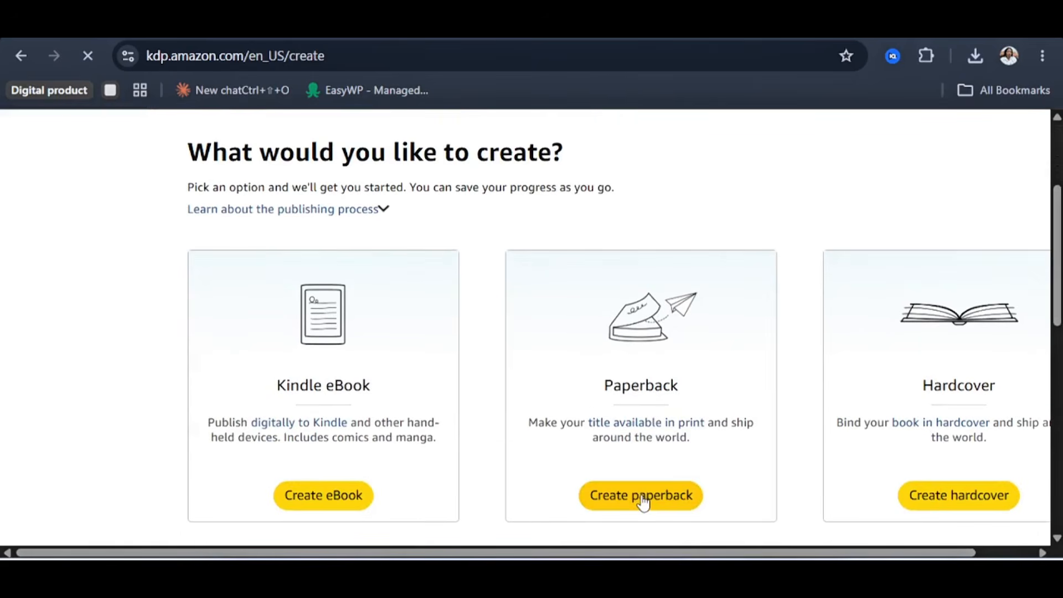
Copy "Simple & Soothing: A Large-Print Coloring Book for Seniors" from the Claude chat into the KDP book title
left_click(406, 450)
left_click(172, 25)
scroll(830, 340, "down", 3)
left_click_drag(832, 346, 176, 284)
key("ctrl+c")
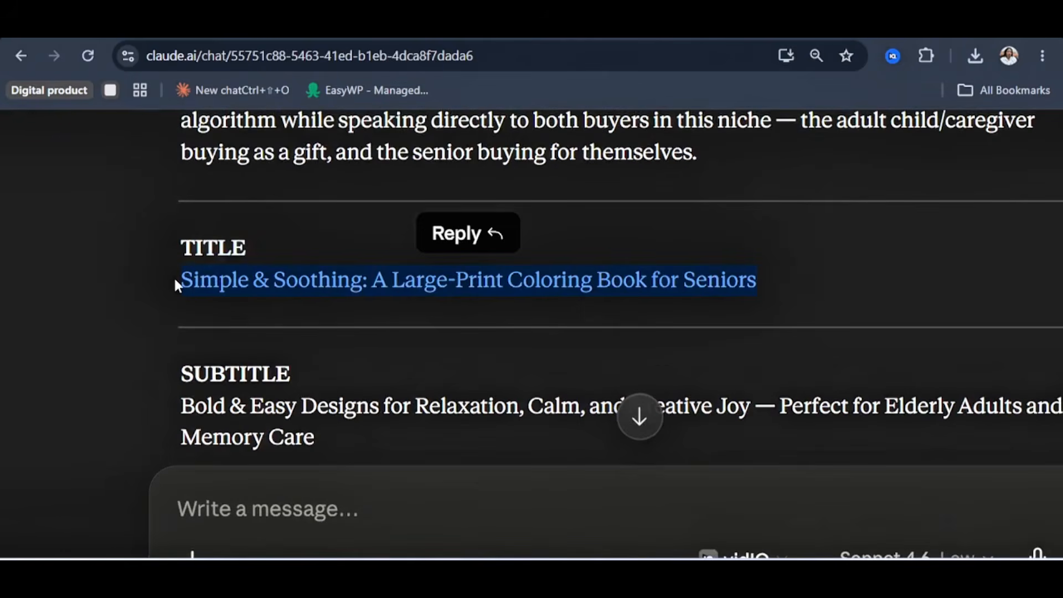
left_click(532, 25)
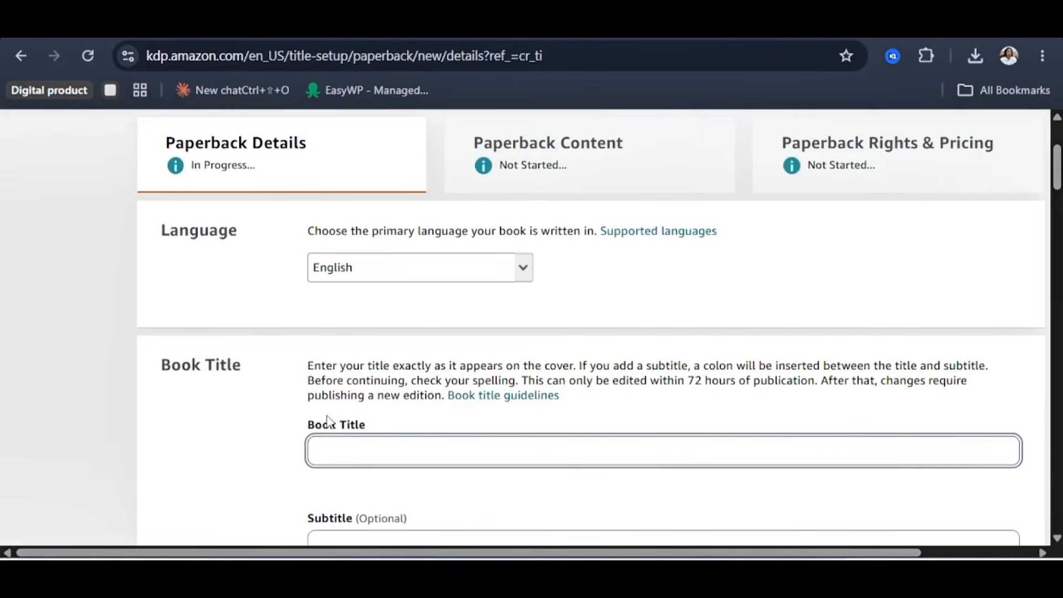
key("ctrl+v")
Copy Claude's subtitle "Bold & Easy Designs for Relaxation, Calm, and Creative Joy — Perfect for Elderly Adults and Memory Care" into the KDP subtitle
left_click(354, 25)
left_click_drag(338, 370, 211, 348)
key("ctrl+c")
left_click(532, 25)
scroll(334, 451, "down", 2)
left_click(335, 451)
key("ctrl+v")
Enter TFI as the first name and Designs as the last name of the primary author
scroll(348, 437, "down", 1)
scroll(348, 437, "down", 7)
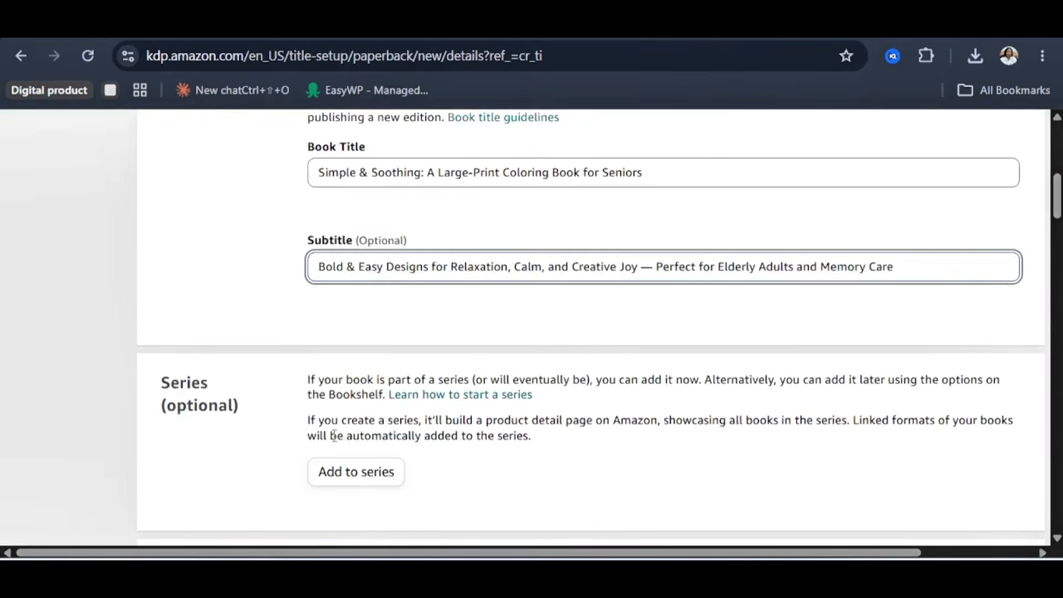
scroll(316, 376, "down", 2)
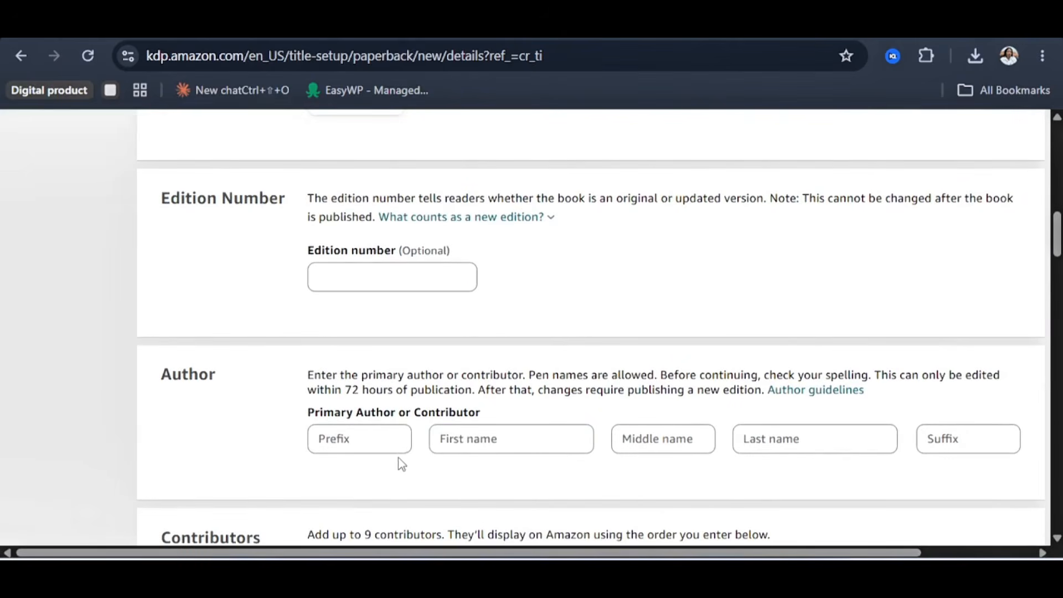
left_click(470, 443)
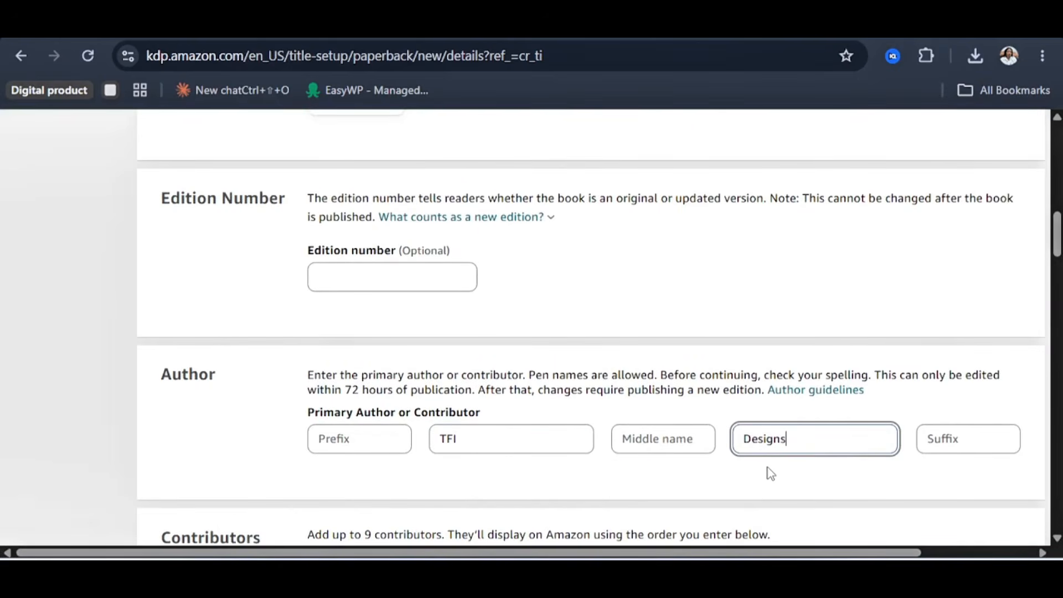
Copy the full book description from the Claude chat into the KDP description field
scroll(292, 322, "down", 5)
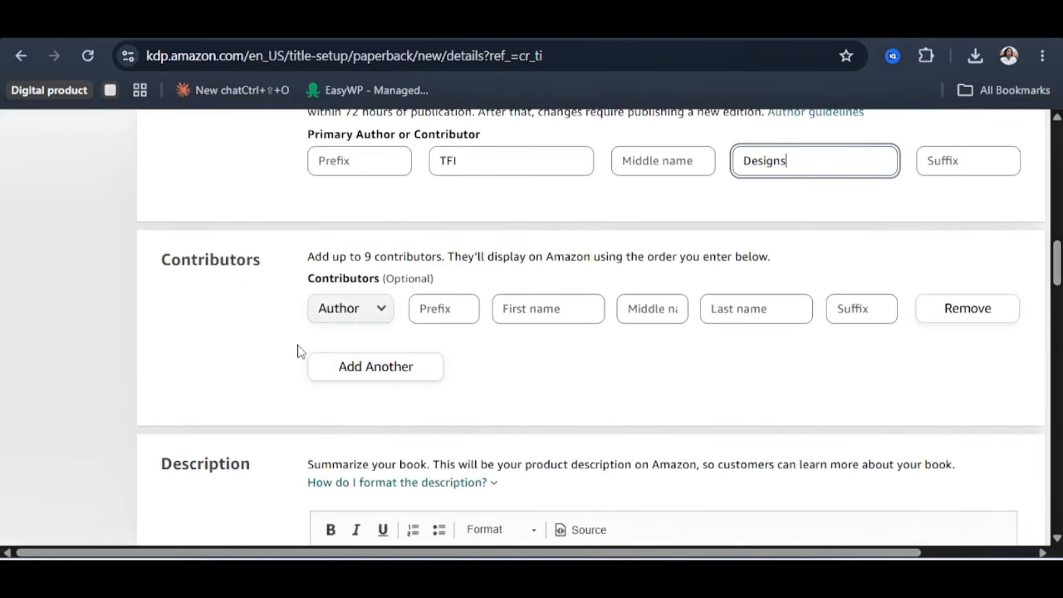
scroll(304, 358, "down", 3)
left_click(360, 379)
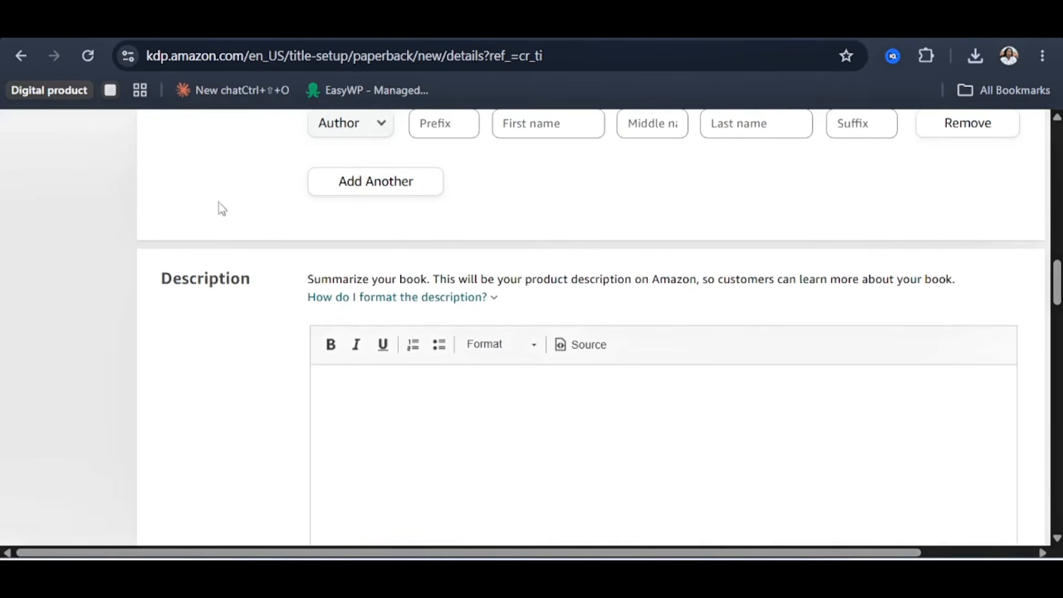
left_click(209, 23)
scroll(591, 327, "down", 4)
scroll(554, 332, "down", 8)
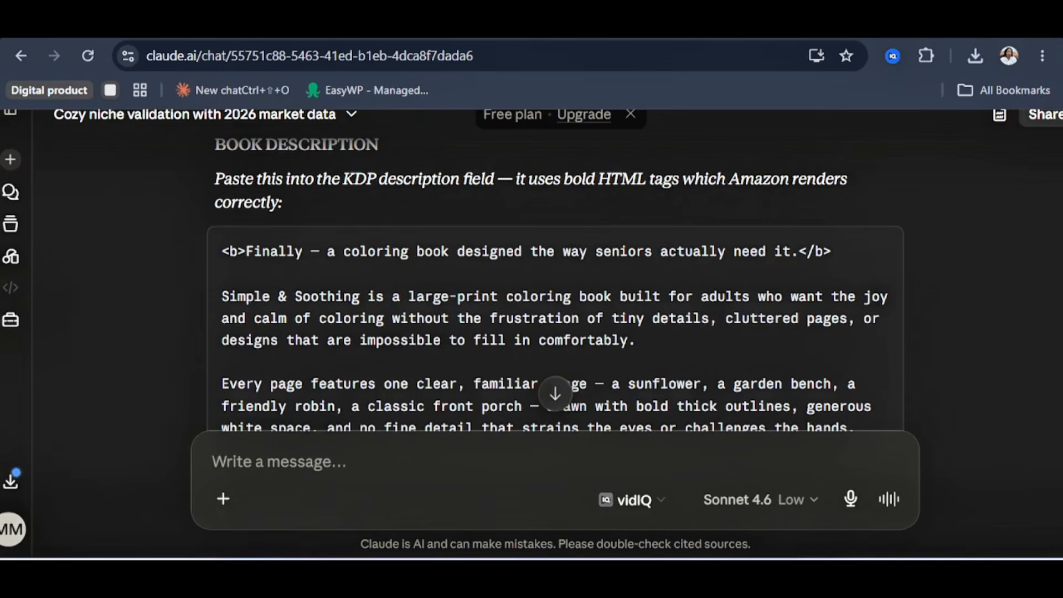
scroll(587, 338, "down", 2)
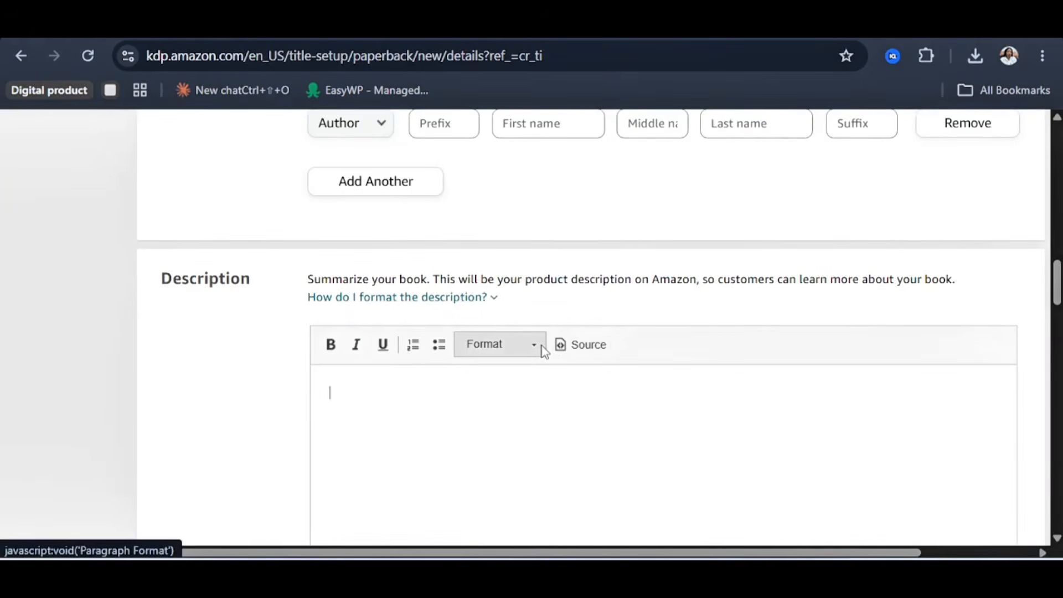
key("ctrl+v")
Copy Claude's seven backend keyword phrases into the KDP keyword fields, starting with "large print coloring book elderly adults"
scroll(452, 456, "up", 3)
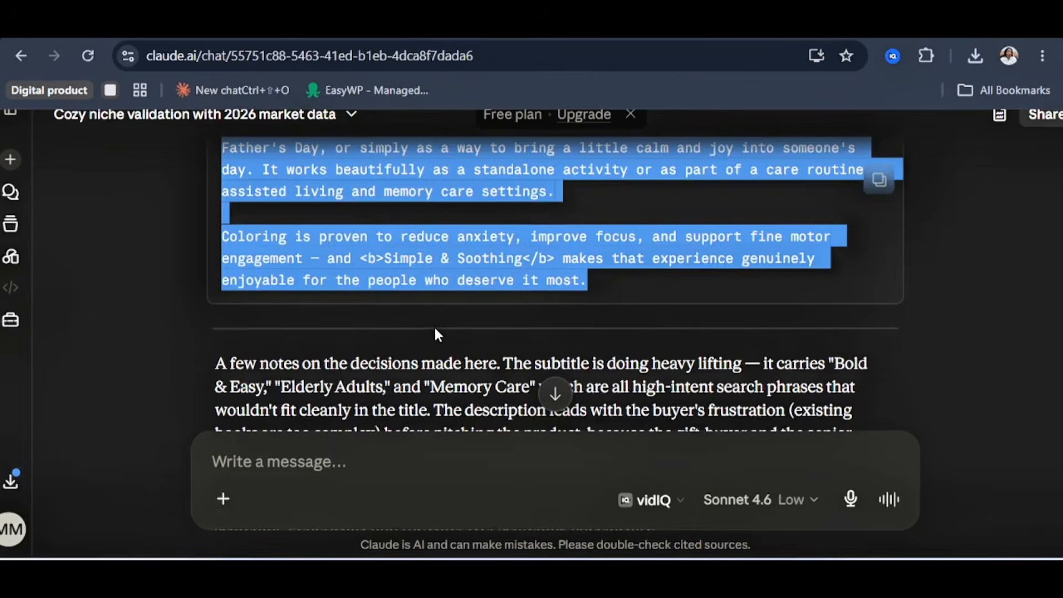
scroll(435, 330, "up", 5)
scroll(436, 329, "up", 6)
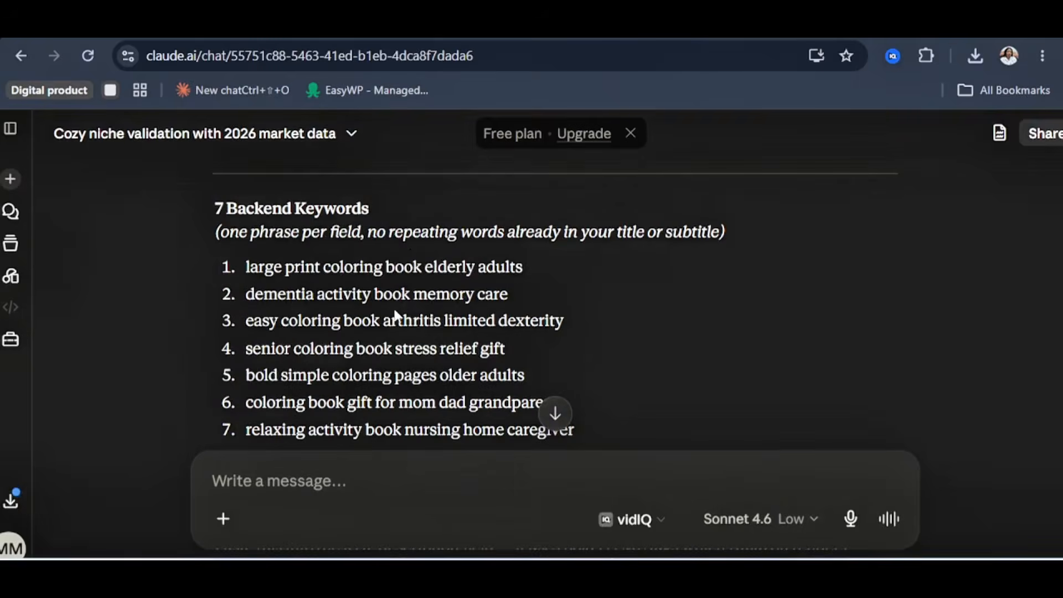
left_click_drag(537, 271, 250, 272)
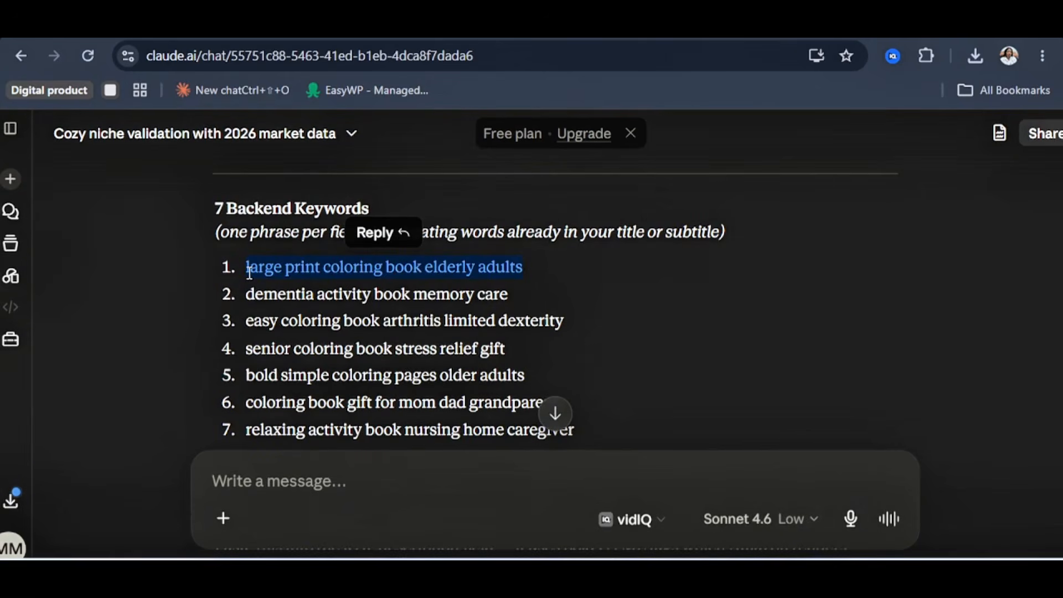
key("ctrl+c")
key("ctrl+Tab")
key("ctrl+v")
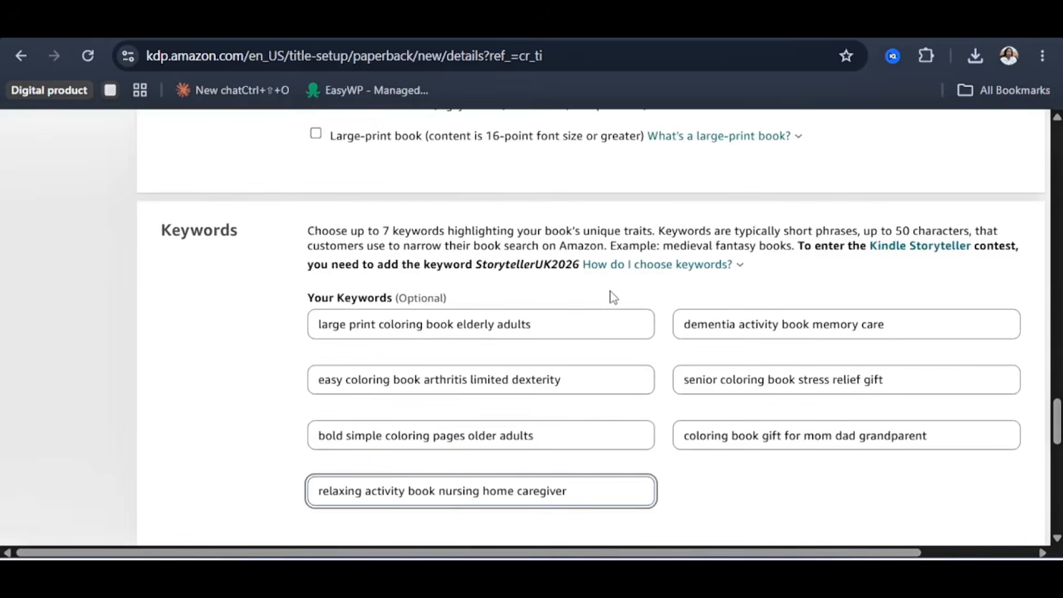
Save the paperback details and continue to the content section
scroll(611, 298, "down", 3)
scroll(611, 298, "up", 3)
scroll(886, 371, "down", 10)
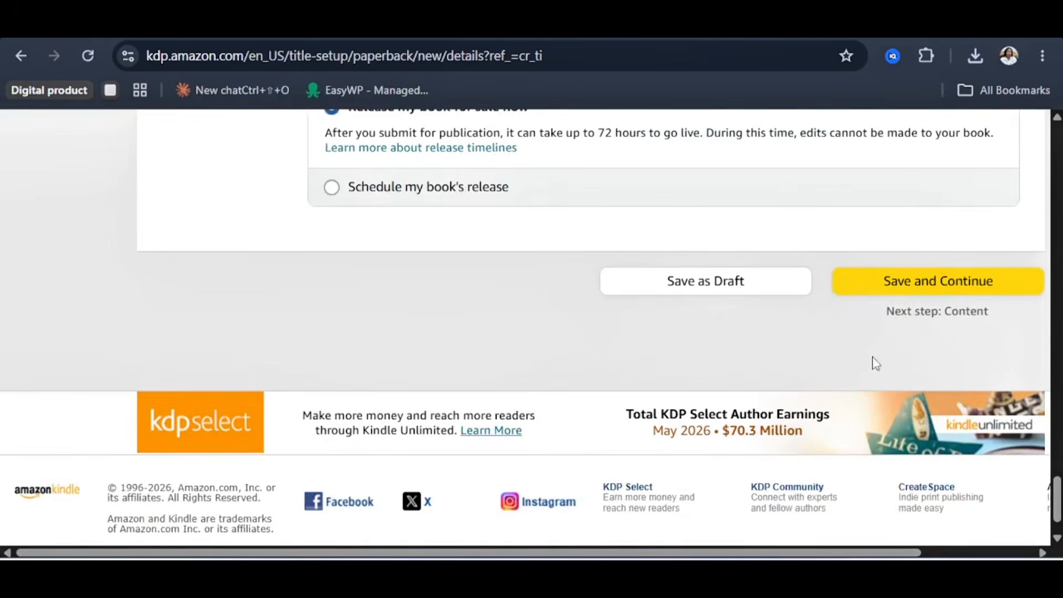
left_click(946, 292)
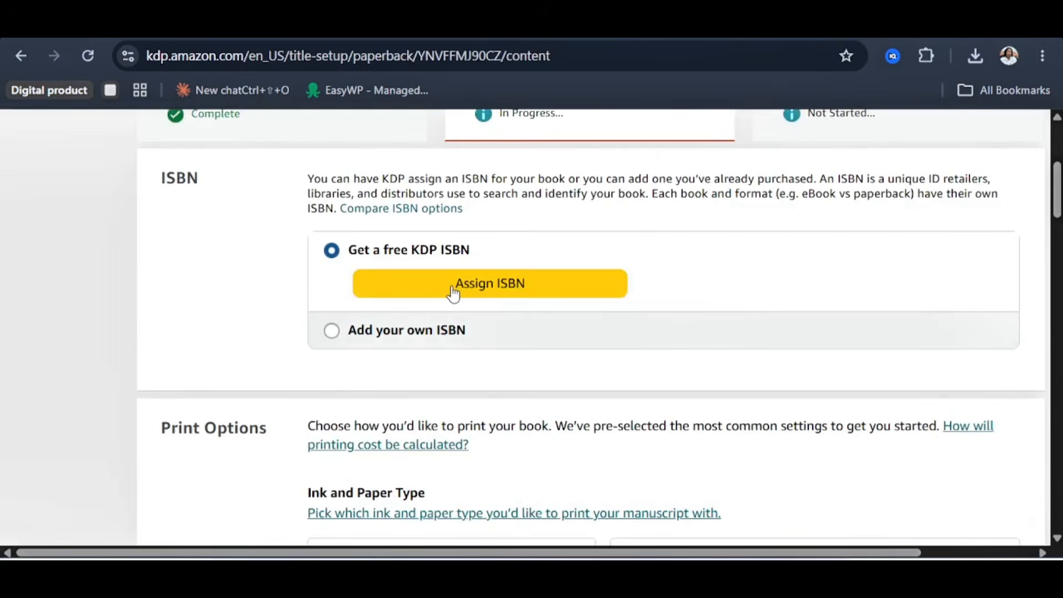
Assign a free KDP ISBN to the paperback
left_click(453, 294)
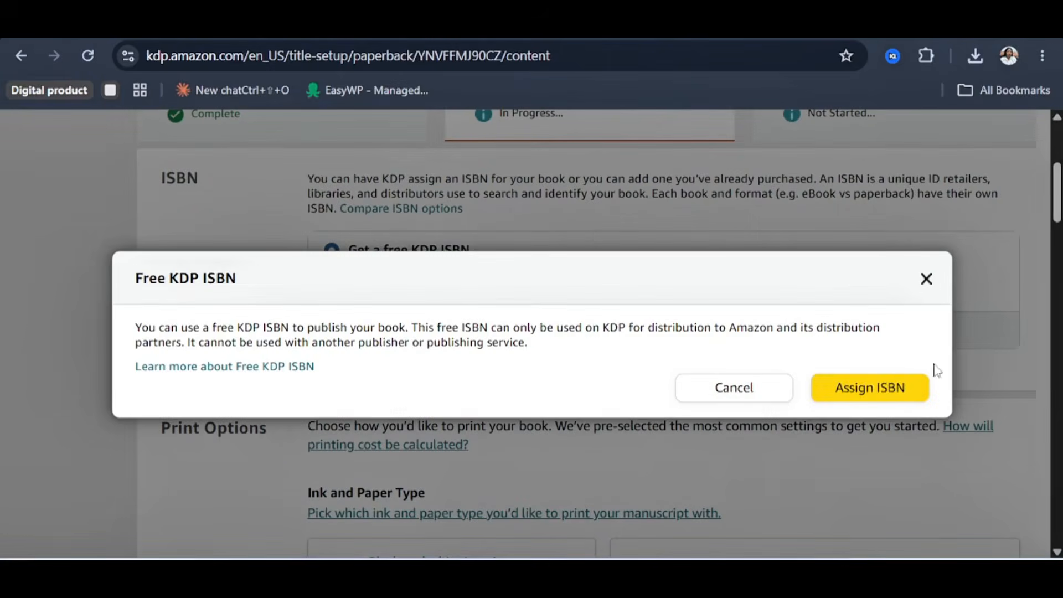
left_click(828, 379)
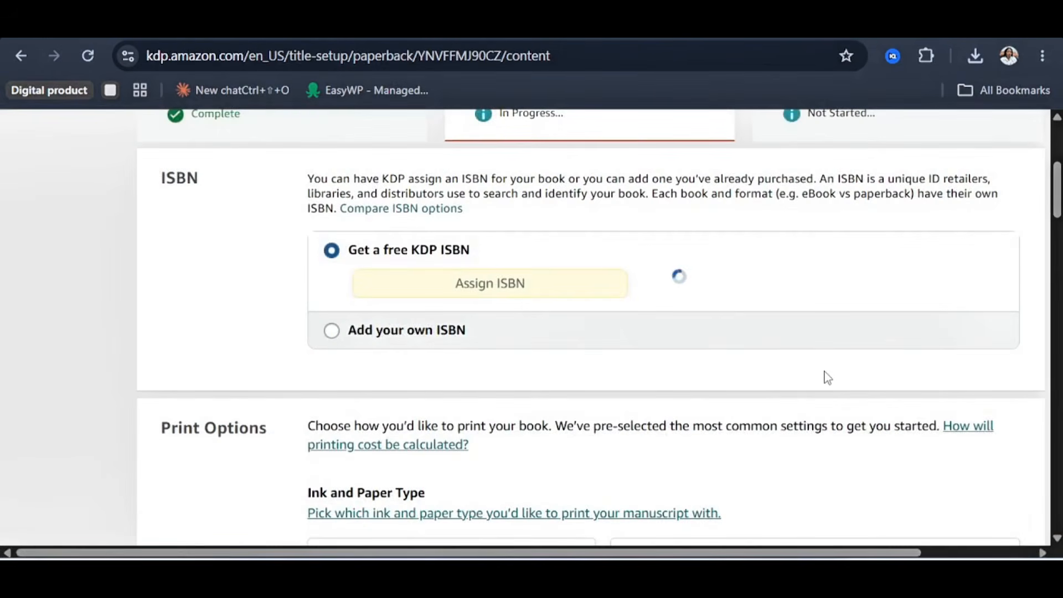
Set the paperback's trim size to 8.50 x 11.00 in (21.6 x 27.9 cm) in the print options
scroll(737, 391, "down", 5)
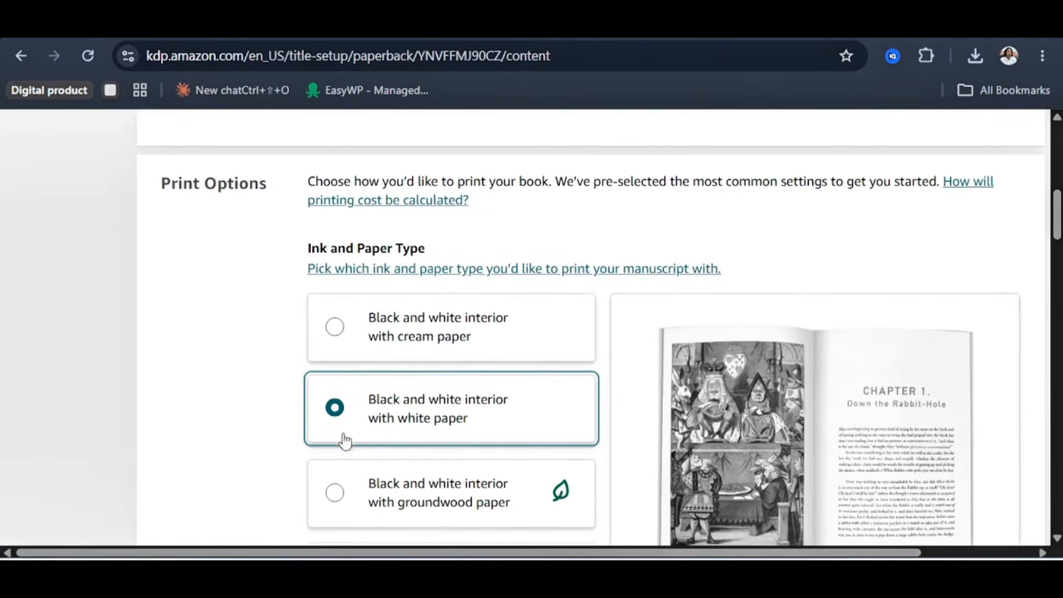
scroll(368, 413, "down", 2)
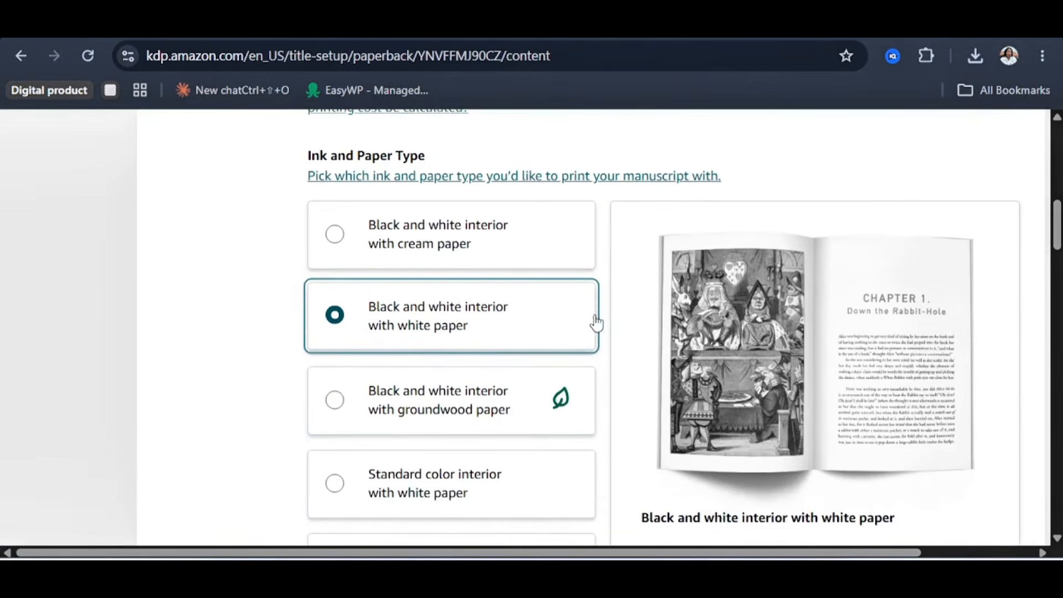
scroll(598, 301, "down", 5)
scroll(433, 382, "down", 3)
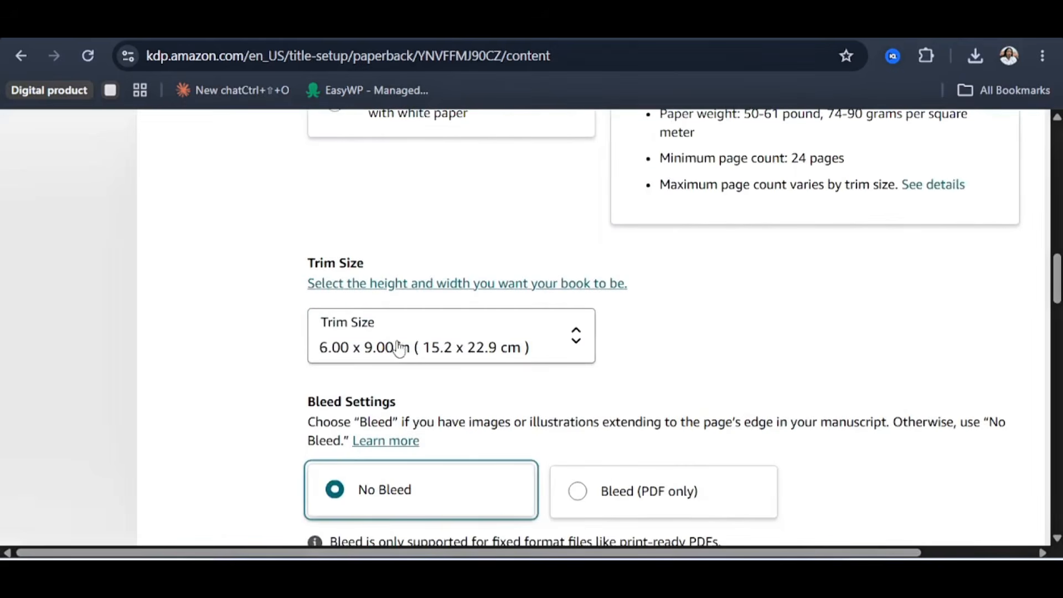
left_click(562, 335)
scroll(410, 205, "down", 5)
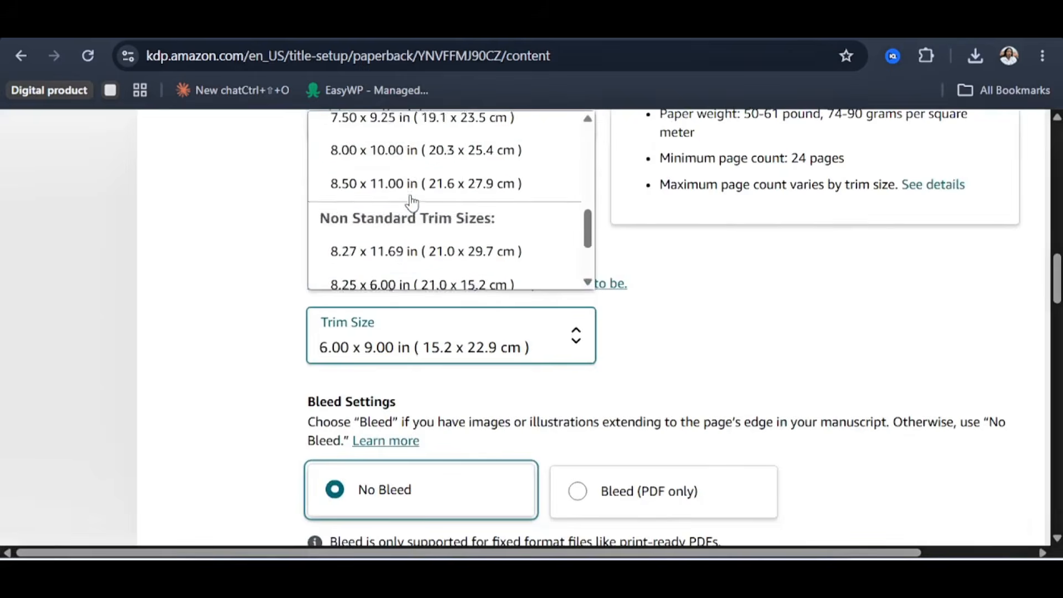
scroll(382, 261, "up", 3)
left_click(384, 260)
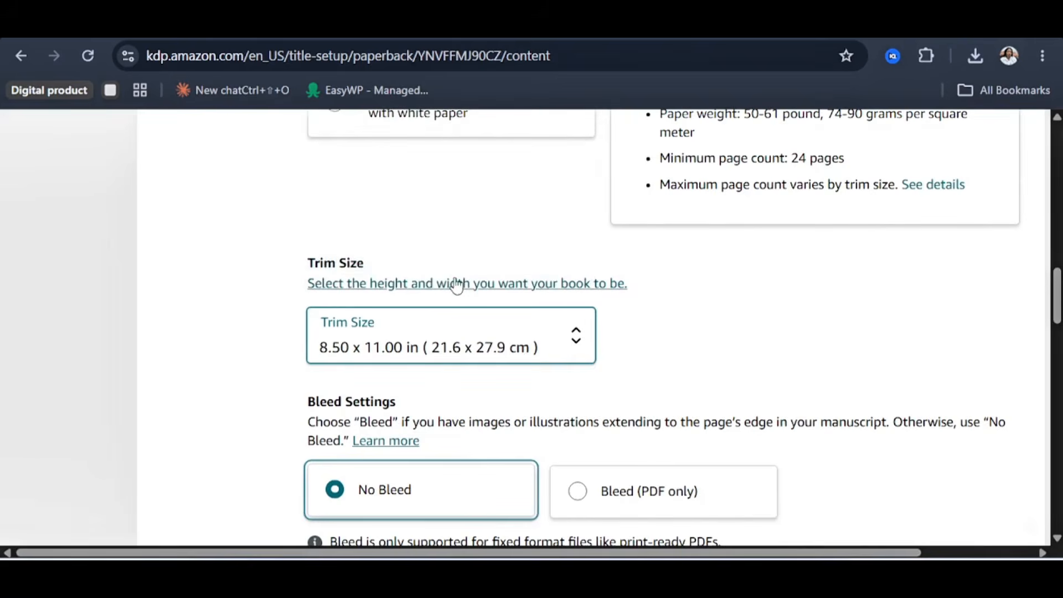
Choose Bleed (PDF only) for the interior and a Glossy finish for the paperback cover
scroll(460, 285, "down", 2)
left_click(629, 409)
scroll(574, 368, "down", 4)
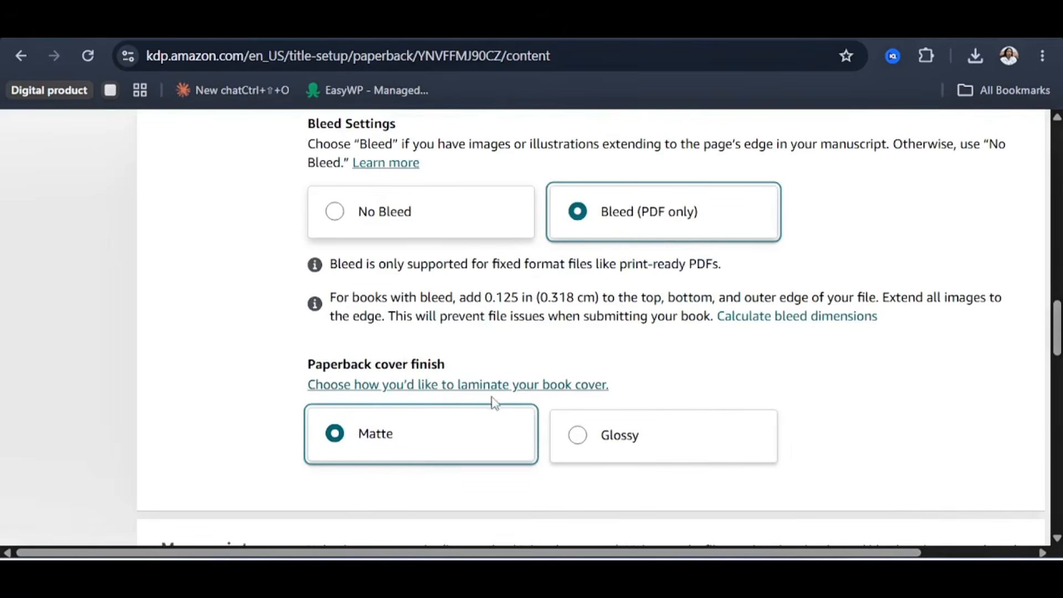
left_click(579, 439)
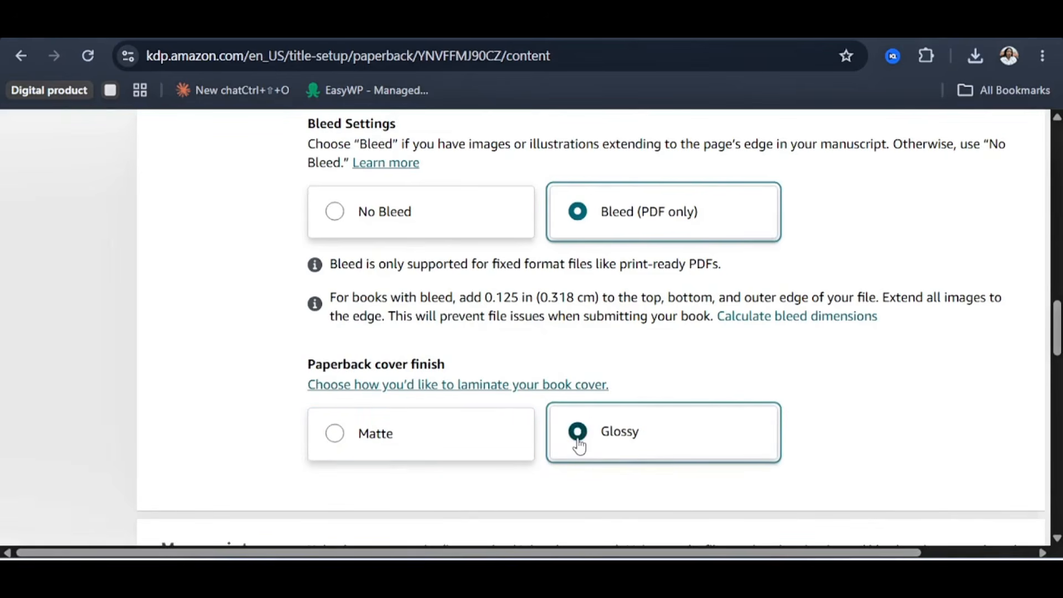
Review the Manuscript, Book Cover and AI-Generated Content sections of the paperback content page
scroll(578, 446, "down", 5)
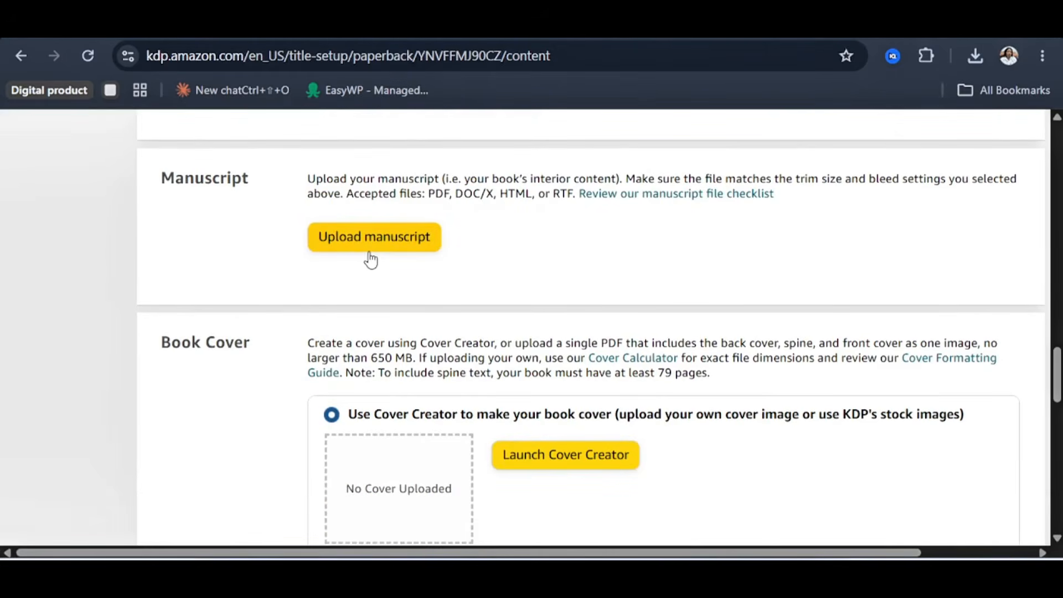
scroll(658, 380, "down", 6)
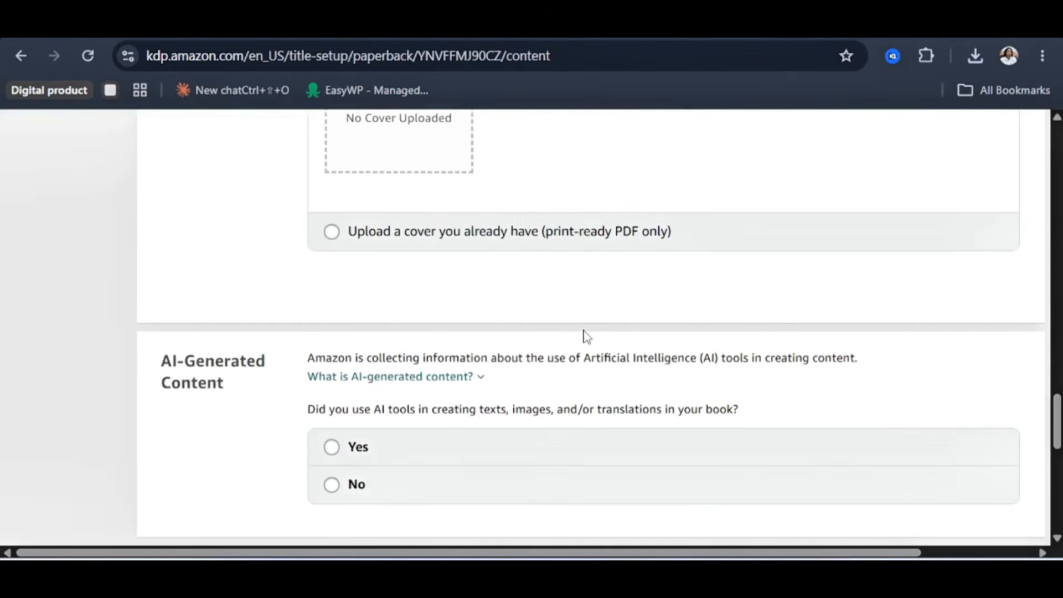
scroll(586, 336, "down", 2)
scroll(586, 335, "up", 4)
scroll(394, 285, "down", 5)
scroll(394, 286, "up", 10)
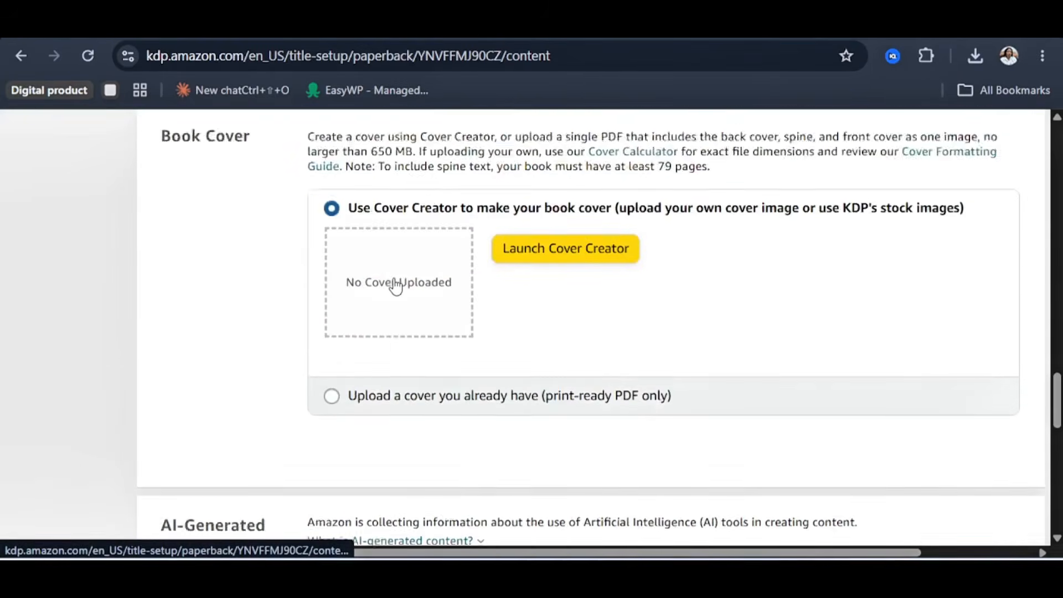
scroll(398, 249, "down", 10)
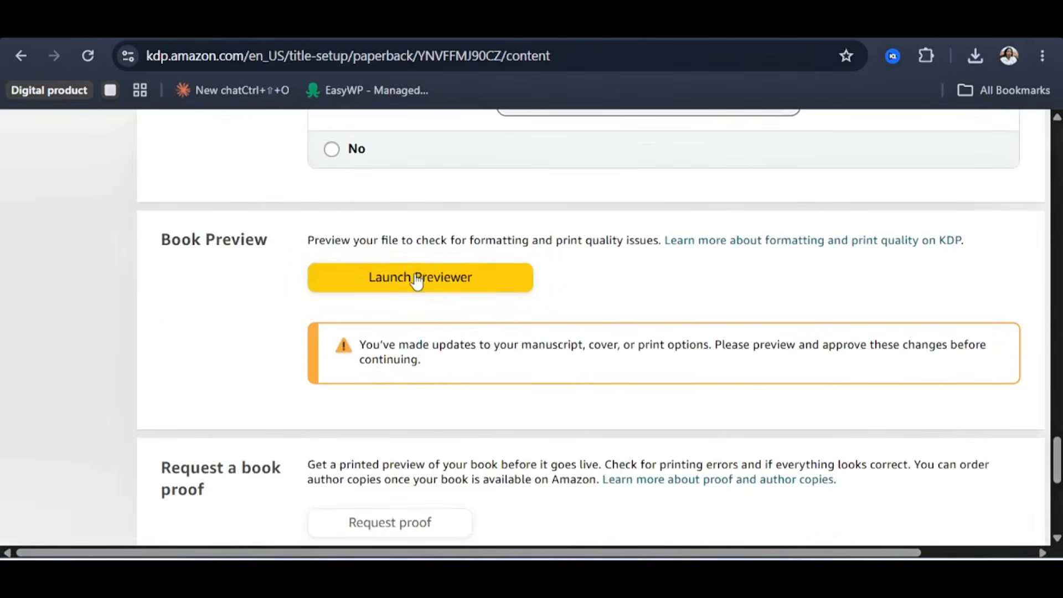
Check the cover and interior pages in the Print Previewer and approve the book
left_click(416, 280)
left_click(497, 408)
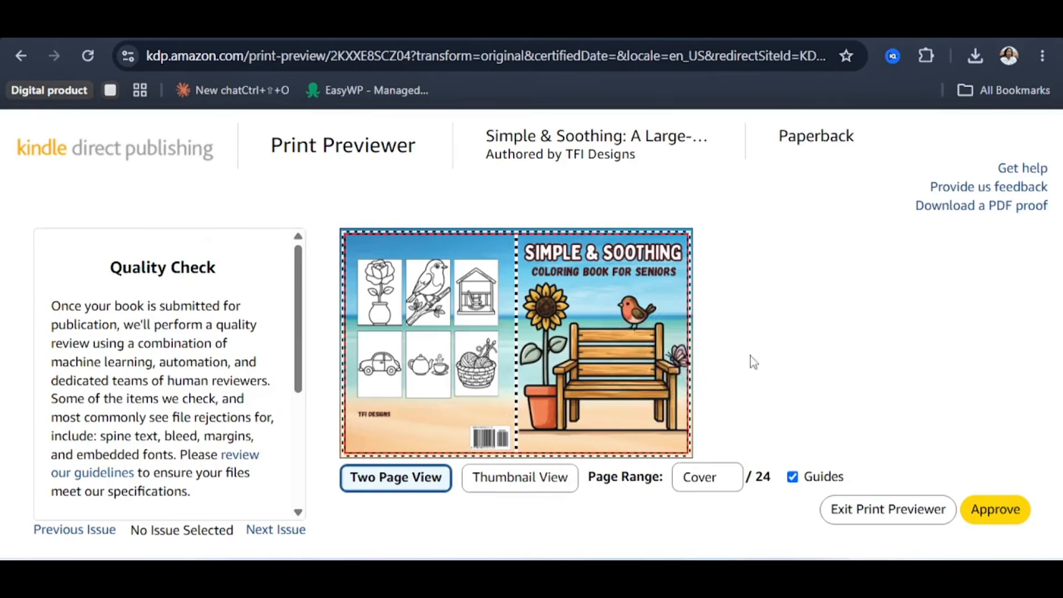
left_click(665, 368)
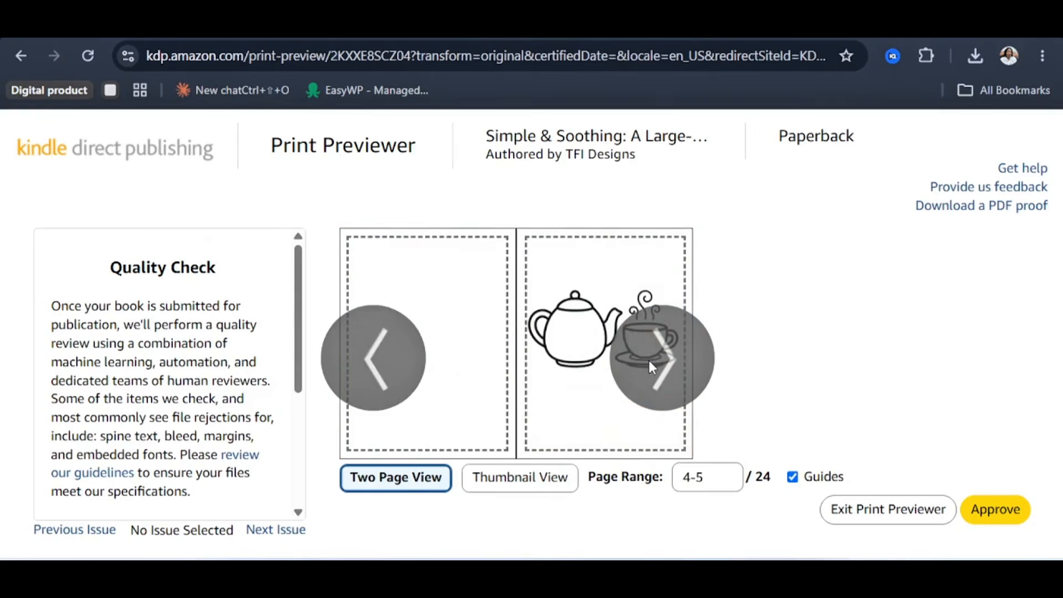
left_click(1000, 512)
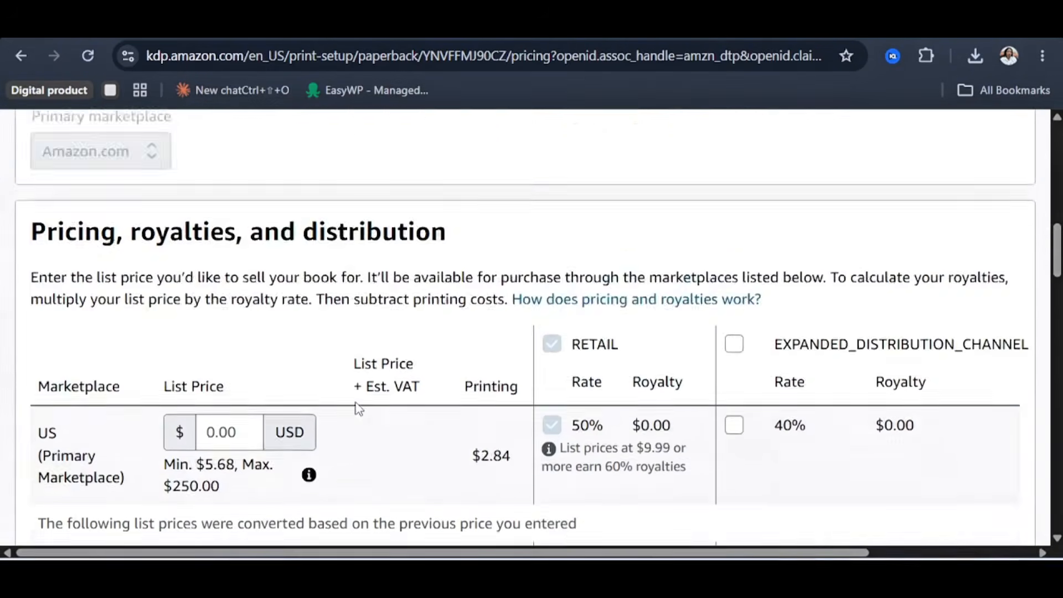
Set the US list price to 9.99 USD and check the converted prices for the other marketplaces
scroll(357, 409, "down", 4)
left_click(220, 177)
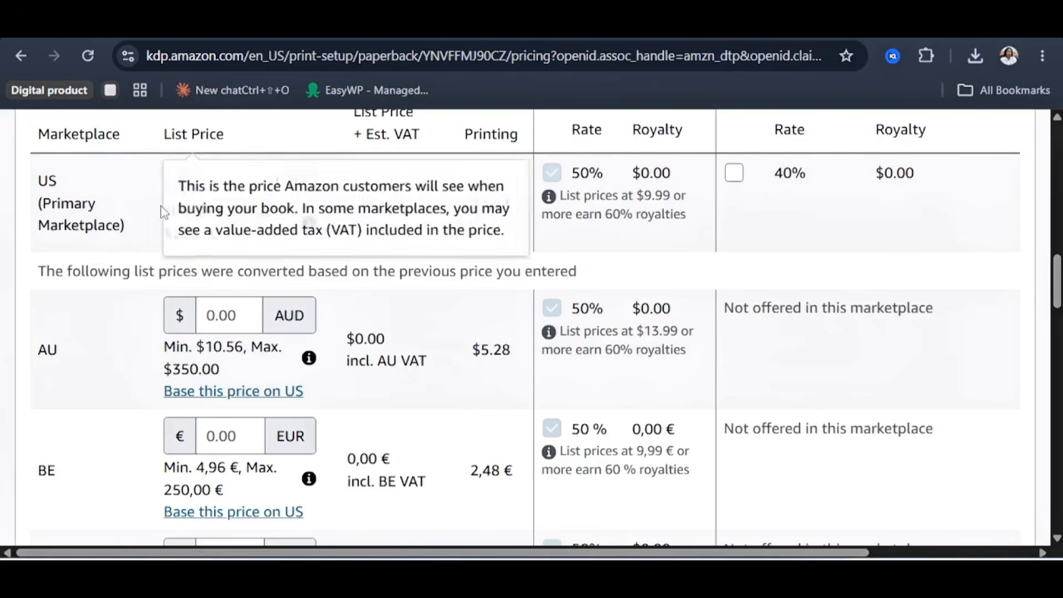
left_click(200, 179)
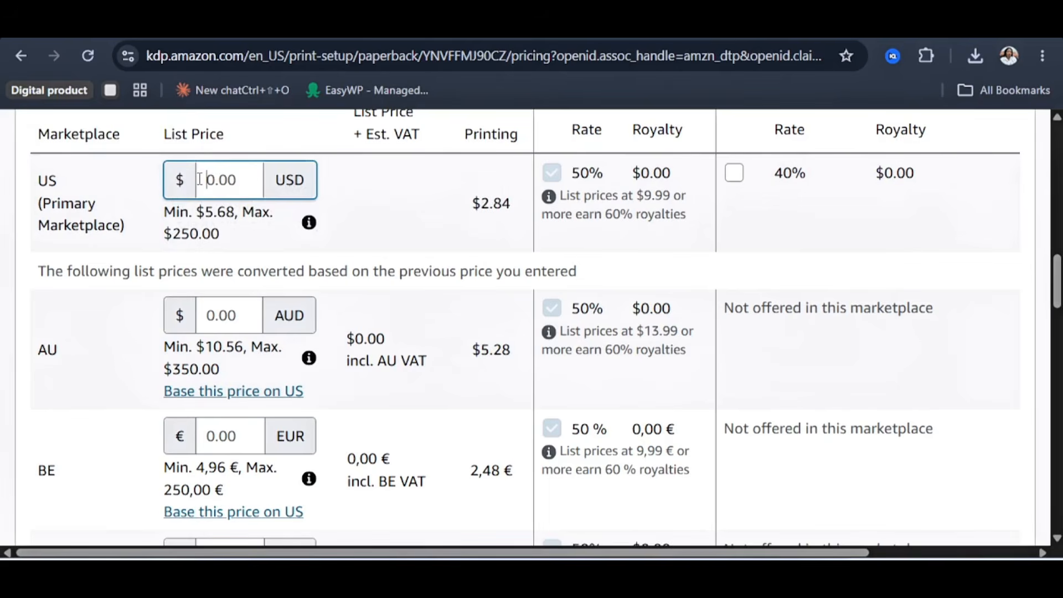
type("9.99")
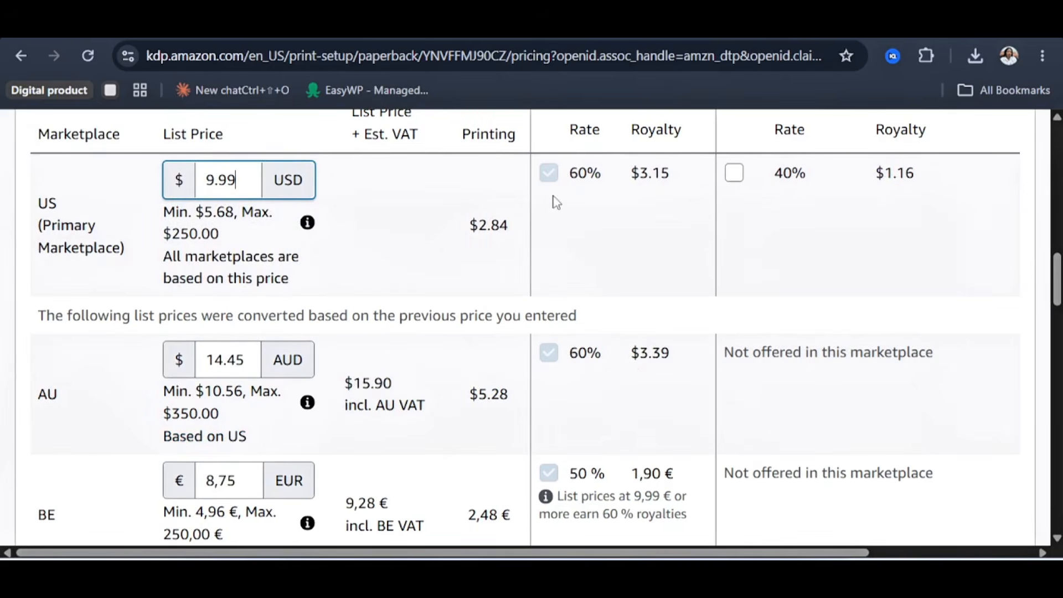
scroll(666, 197, "down", 20)
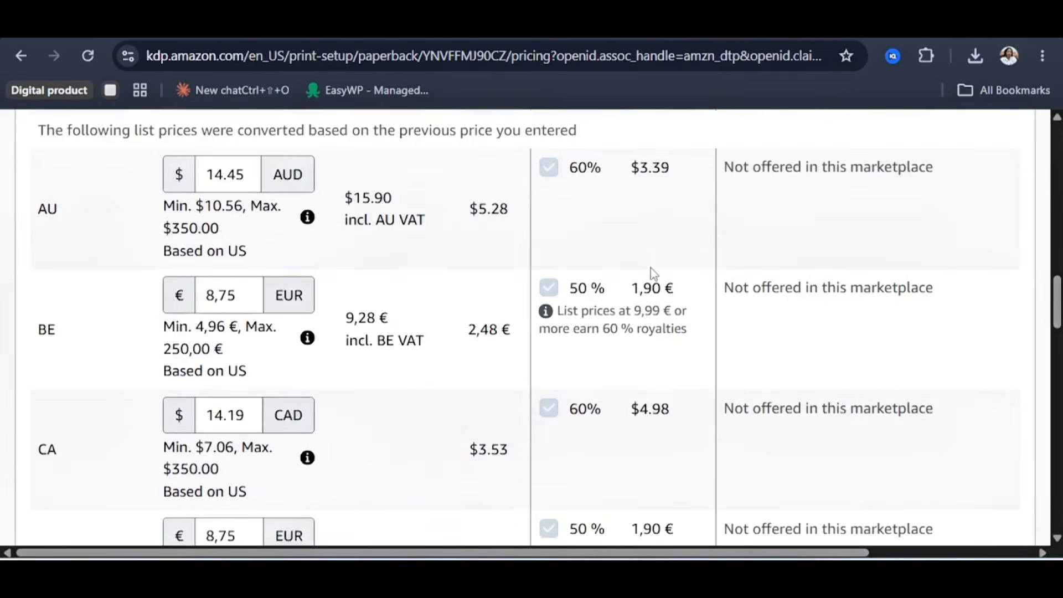